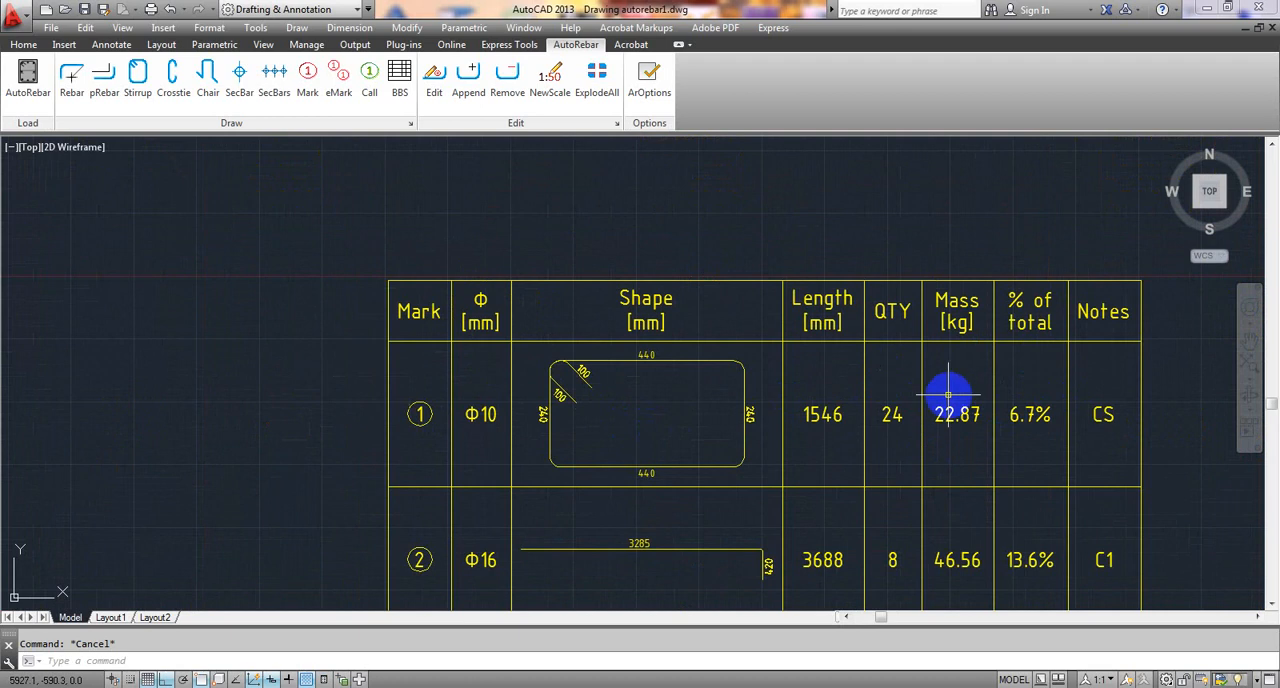
- Examine the bar schedule and the reinforcement of the column and its footing
{"action": "scroll", "coordinate": [345, 420], "scroll_direction": "down", "scroll_amount": 4}
{"action": "middle_click_drag", "start_coordinate": [306, 418], "coordinate": [589, 406]}
{"action": "middle_click_drag", "start_coordinate": [484, 473], "coordinate": [450, 304]}
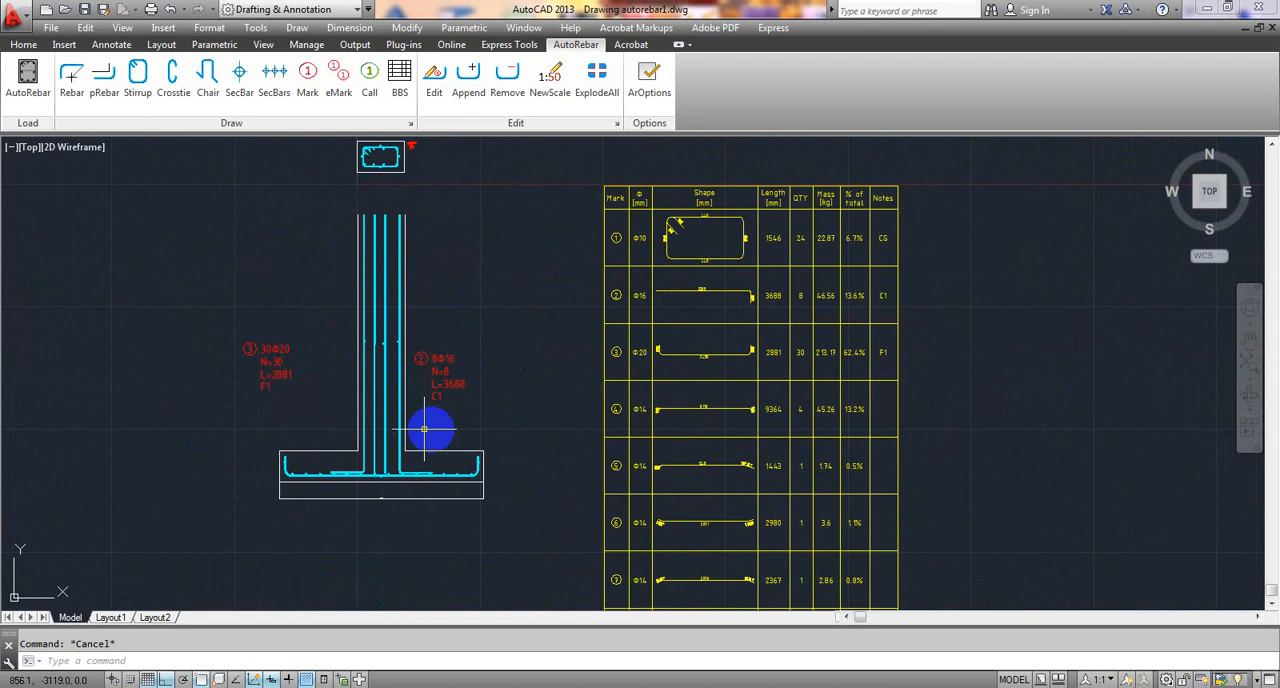
{"action": "scroll", "coordinate": [429, 429], "scroll_direction": "up", "scroll_amount": 5}
{"action": "mouse_move", "coordinate": [380, 451]}
{"action": "middle_mouse_down"}
{"action": "mouse_move", "coordinate": [368, 481]}
{"action": "mouse_move", "coordinate": [660, 358]}
{"action": "mouse_move", "coordinate": [645, 594]}
{"action": "middle_mouse_up"}
{"action": "scroll", "coordinate": [660, 358], "scroll_direction": "down", "scroll_amount": 4}
{"action": "middle_click_drag", "start_coordinate": [674, 334], "coordinate": [653, 451]}
{"action": "scroll", "coordinate": [634, 430], "scroll_direction": "down", "scroll_amount": 4}
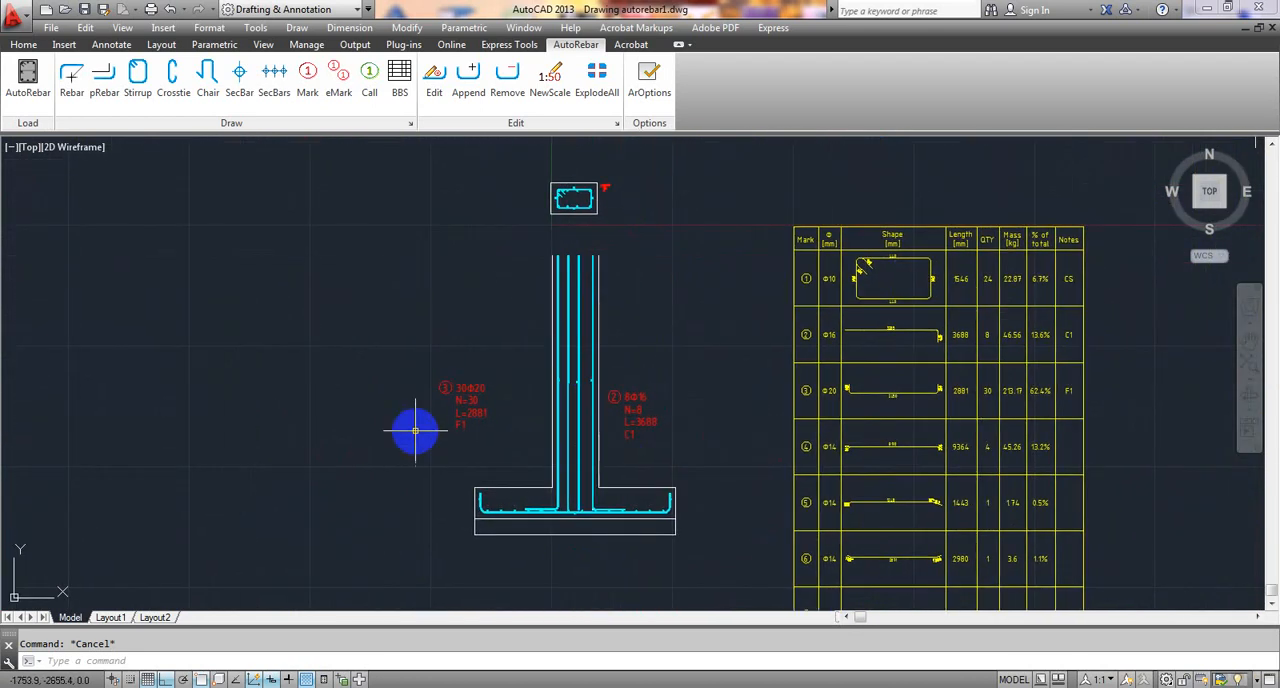
{"action": "mouse_move", "coordinate": [519, 403]}
{"action": "middle_mouse_down"}
{"action": "mouse_move", "coordinate": [389, 408]}
{"action": "mouse_move", "coordinate": [210, 386]}
{"action": "middle_mouse_up"}
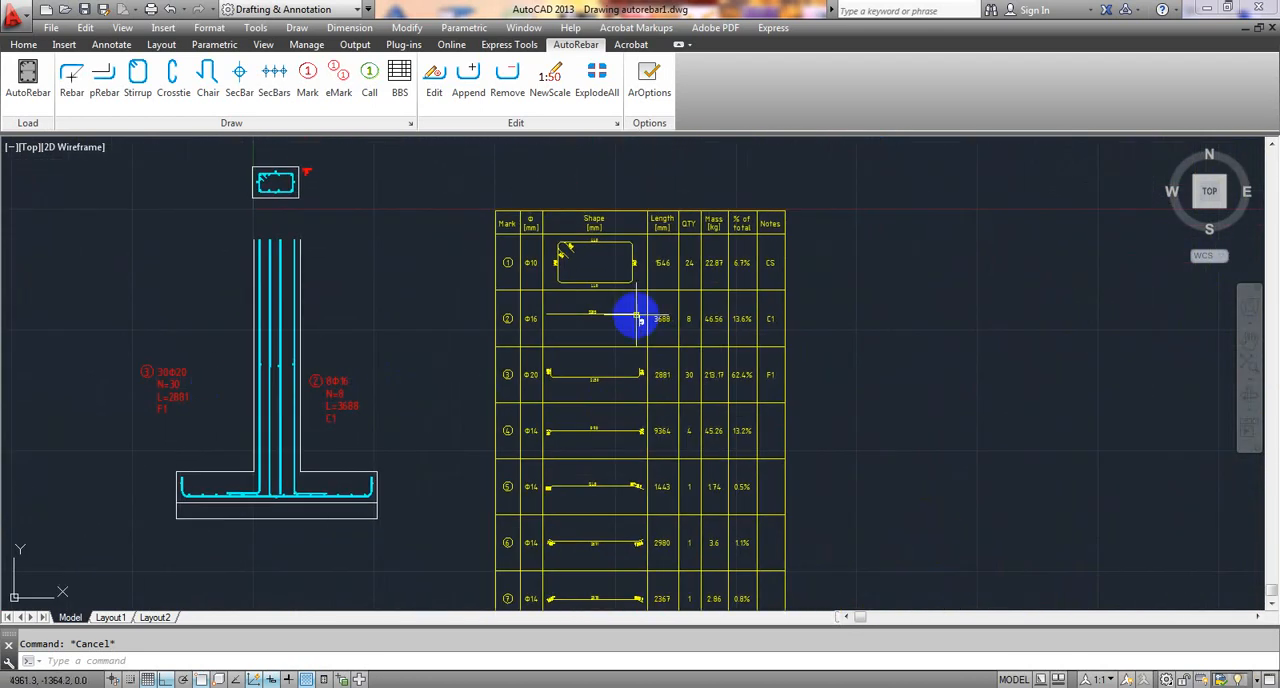
{"action": "scroll", "coordinate": [660, 350], "scroll_direction": "down", "scroll_amount": 4}
{"action": "mouse_move", "coordinate": [738, 362]}
{"action": "middle_mouse_down"}
{"action": "mouse_move", "coordinate": [634, 366]}
{"action": "mouse_move", "coordinate": [586, 477]}
{"action": "middle_mouse_up"}
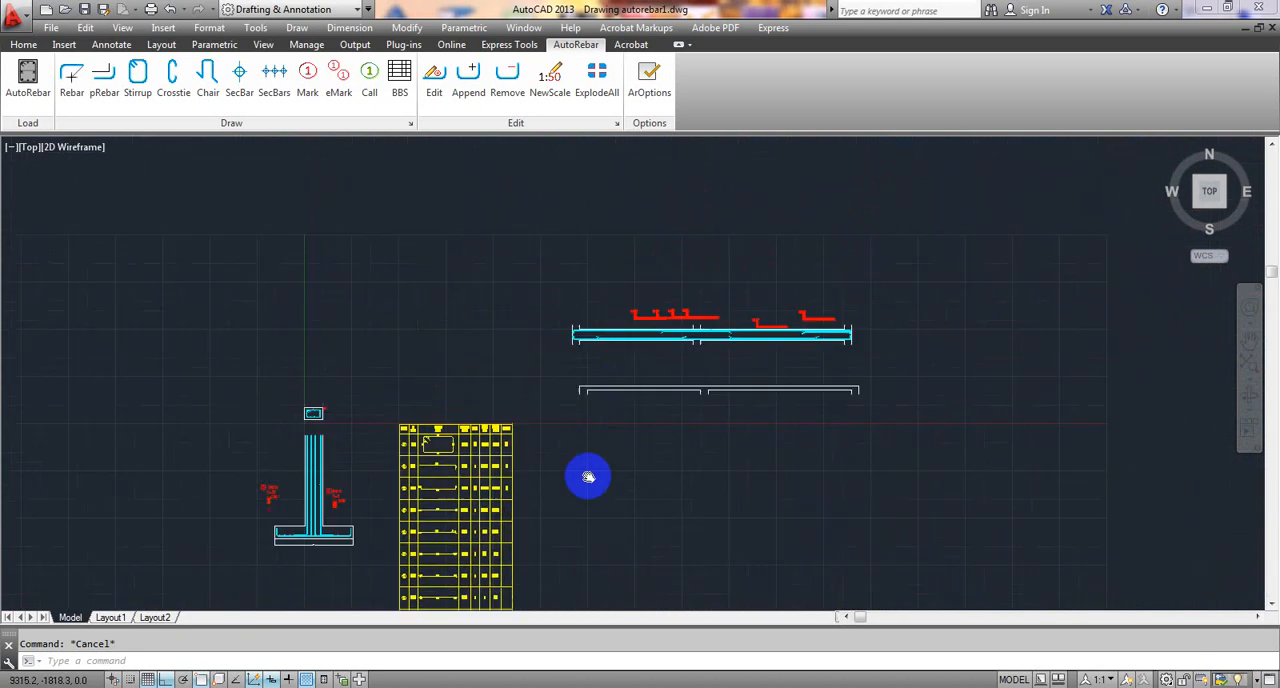
- Examine the marks and bar layout of the reinforced two-span beam
{"action": "scroll", "coordinate": [674, 314], "scroll_direction": "up", "scroll_amount": 4}
{"action": "middle_click_drag", "start_coordinate": [690, 340], "coordinate": [520, 329]}
{"action": "scroll", "coordinate": [527, 328], "scroll_direction": "up", "scroll_amount": 5}
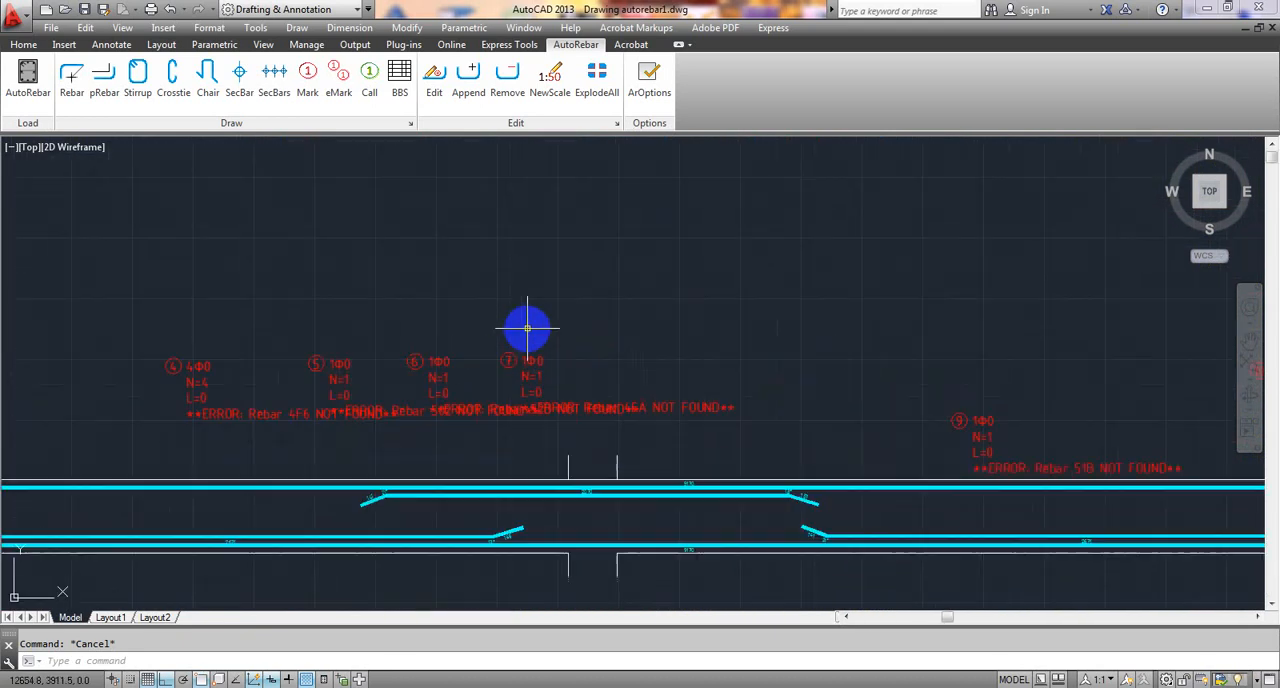
{"action": "scroll", "coordinate": [449, 409], "scroll_direction": "down", "scroll_amount": 3}
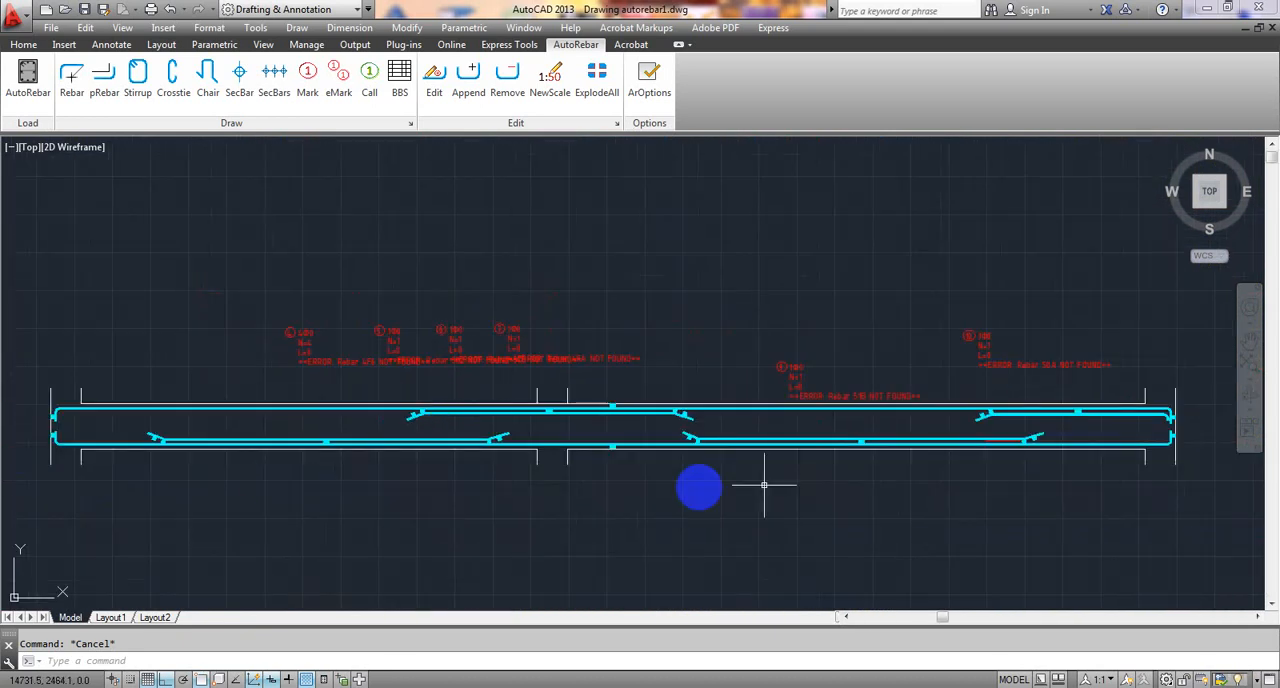
{"action": "scroll", "coordinate": [562, 518], "scroll_direction": "up", "scroll_amount": 3}
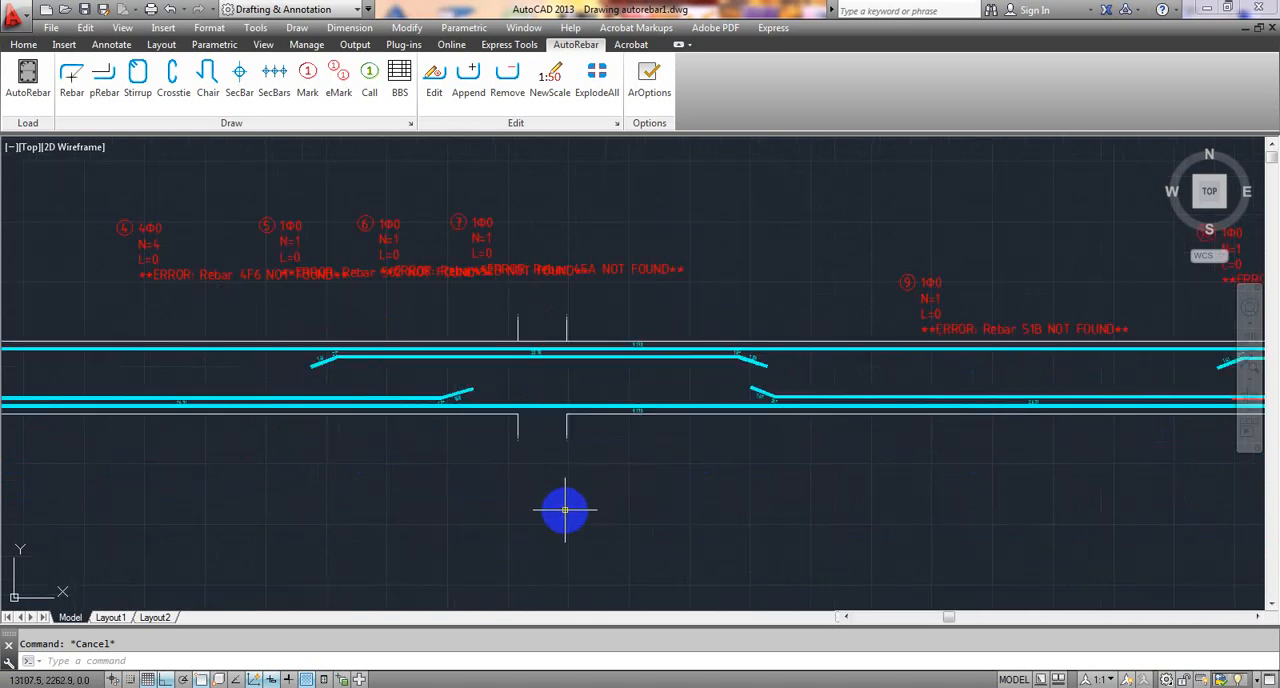
{"action": "scroll", "coordinate": [526, 492], "scroll_direction": "down", "scroll_amount": 3}
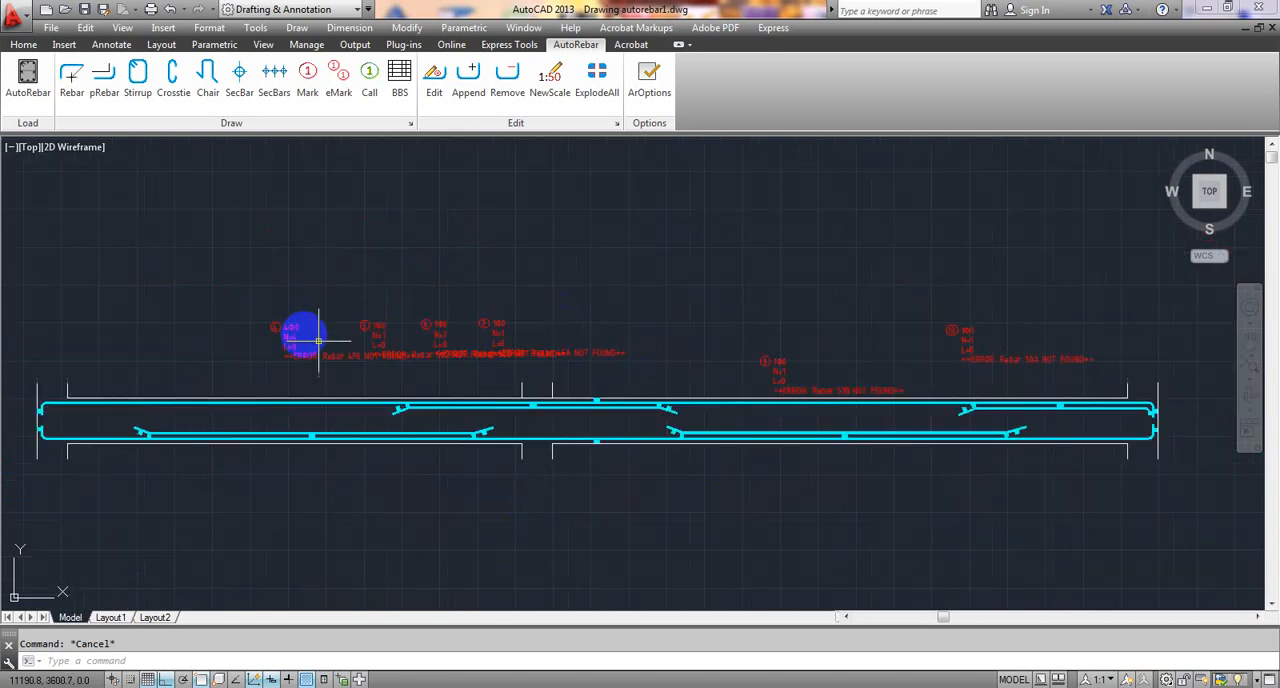
{"action": "scroll", "coordinate": [512, 474], "scroll_direction": "down", "scroll_amount": 2}
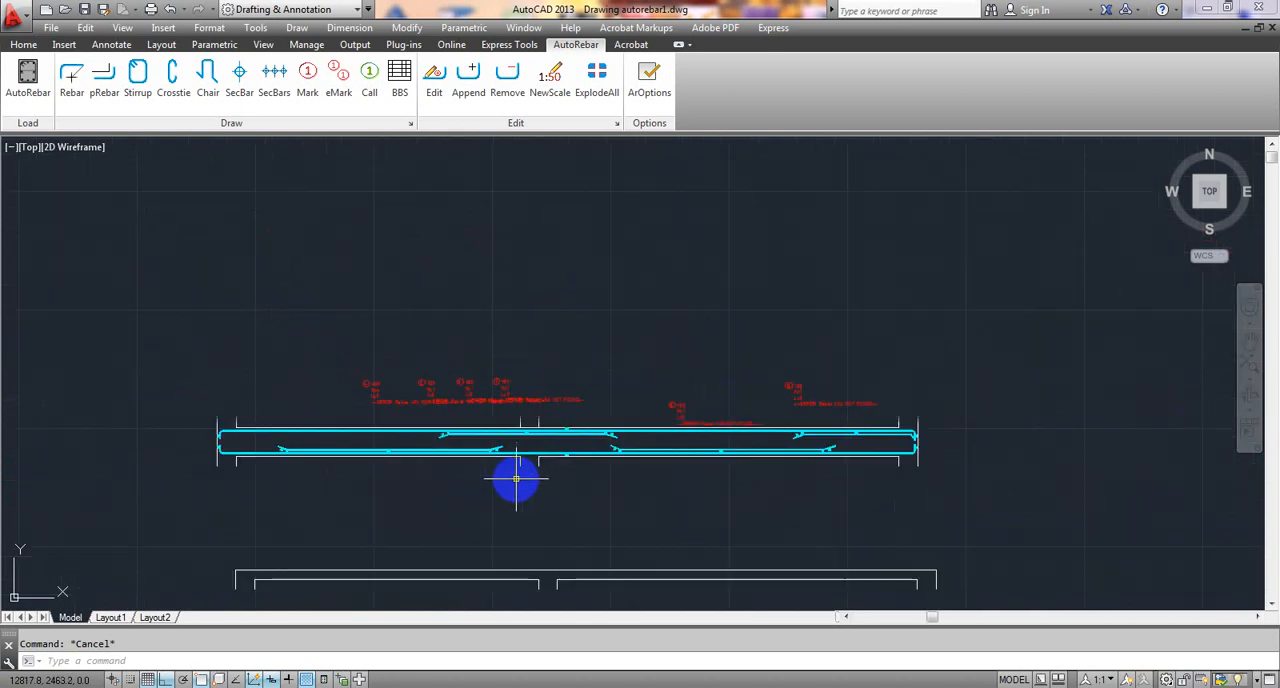
{"action": "middle_click_drag", "start_coordinate": [517, 480], "coordinate": [529, 392]}
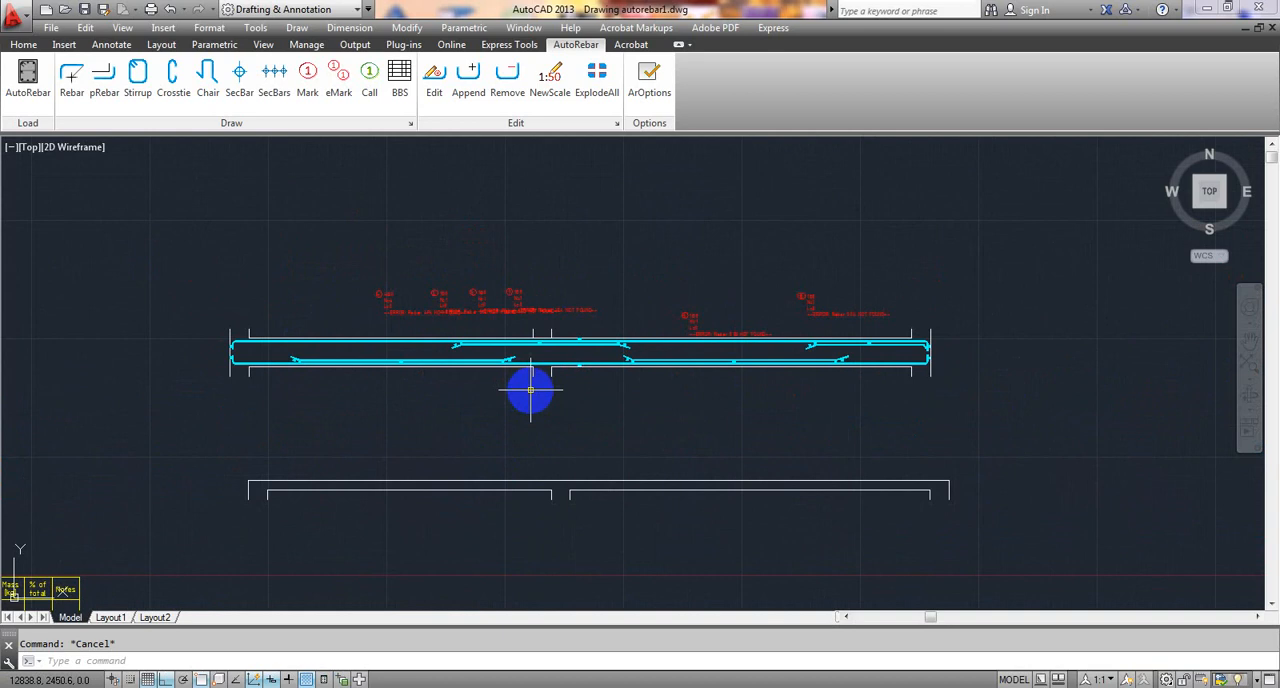
{"action": "scroll", "coordinate": [530, 390], "scroll_direction": "up", "scroll_amount": 2}
{"action": "scroll", "coordinate": [549, 477], "scroll_direction": "down", "scroll_amount": 2}
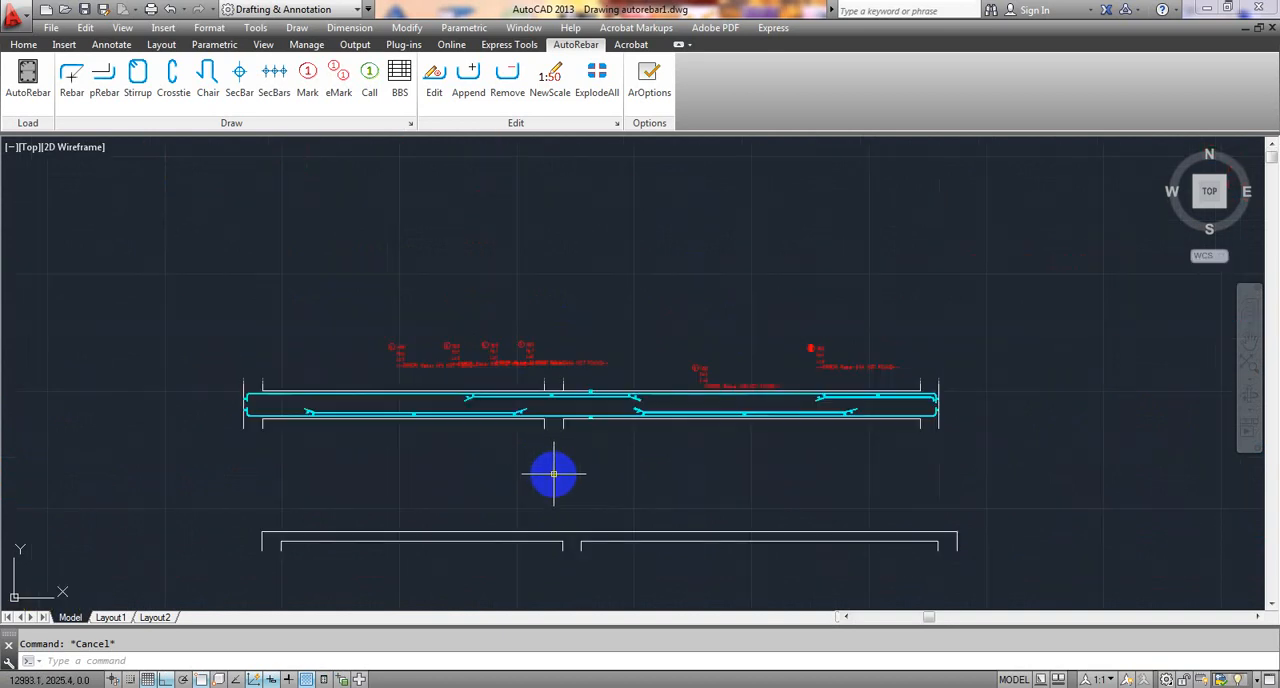
- Start a polyline inside the left end of the unreinforced beam outline with a vertical leg about 43 mm downward
{"action": "middle_click_drag", "start_coordinate": [549, 477], "coordinate": [577, 327]}
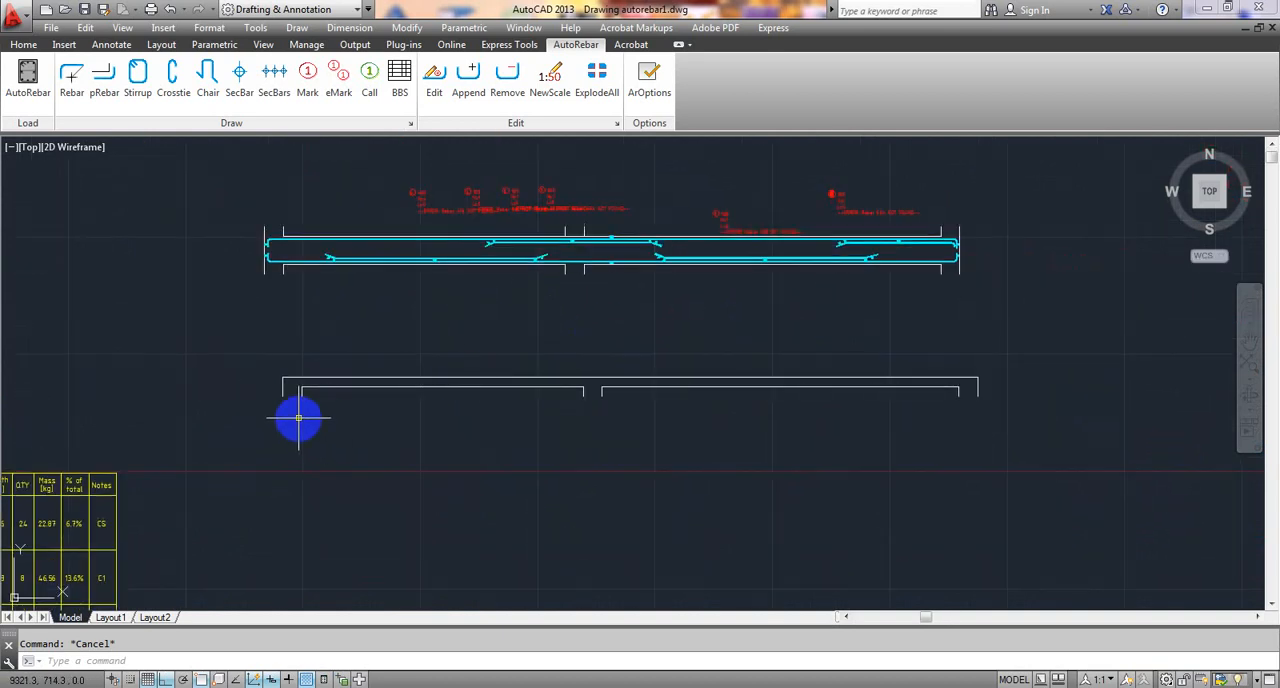
{"action": "scroll", "coordinate": [297, 420], "scroll_direction": "up", "scroll_amount": 4}
{"action": "mouse_move", "coordinate": [571, 374]}
{"action": "middle_mouse_down"}
{"action": "mouse_move", "coordinate": [366, 354]}
{"action": "mouse_move", "coordinate": [320, 365]}
{"action": "middle_mouse_up"}
{"action": "scroll", "coordinate": [320, 365], "scroll_direction": "down", "scroll_amount": 2}
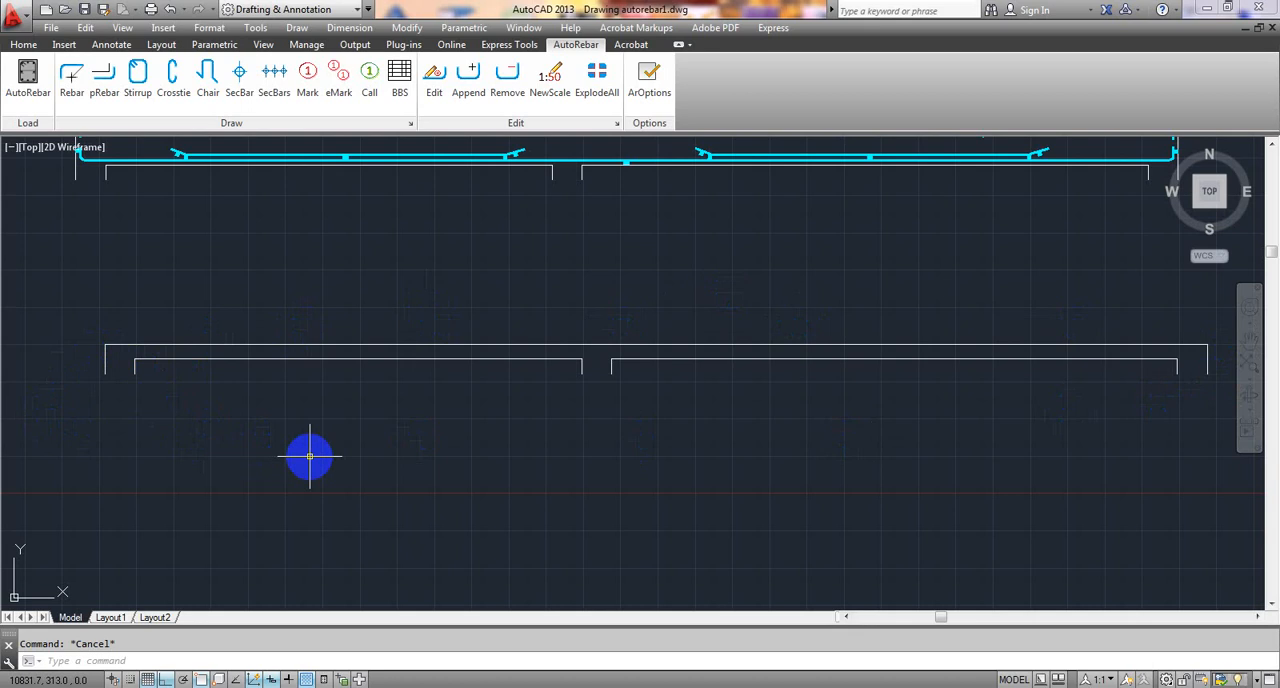
{"action": "middle_click_drag", "start_coordinate": [317, 461], "coordinate": [306, 457]}
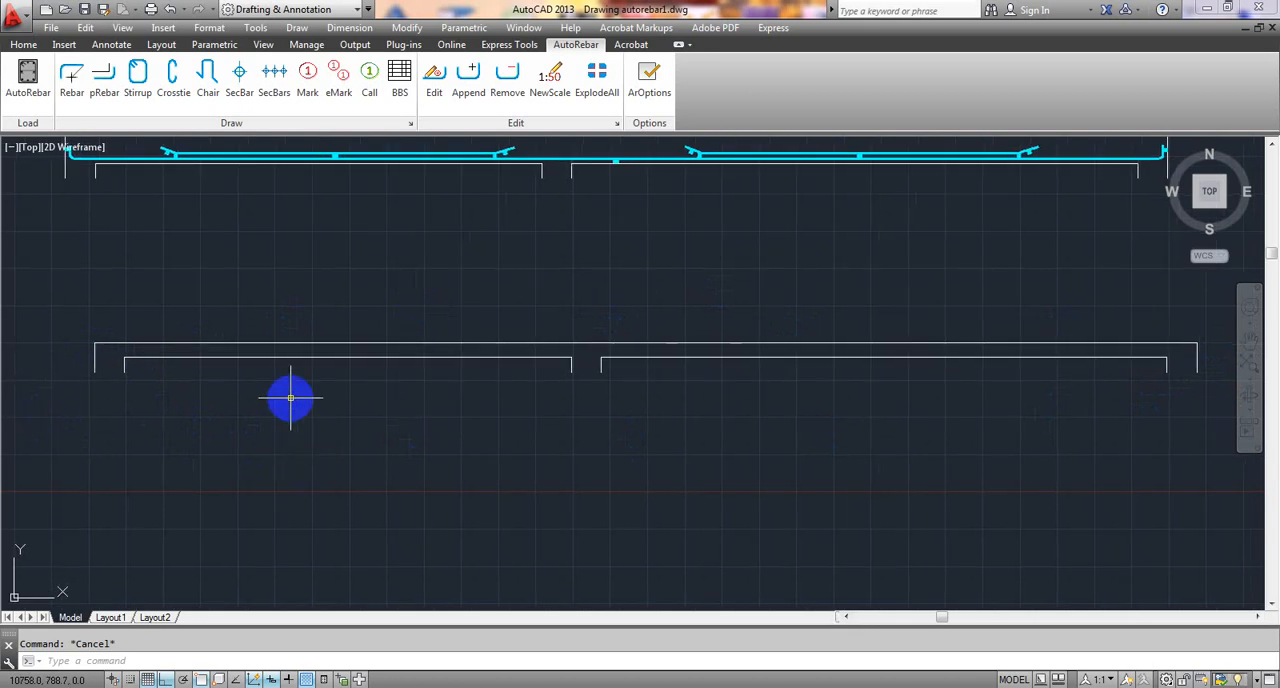
{"action": "left_click", "coordinate": [23, 44]}
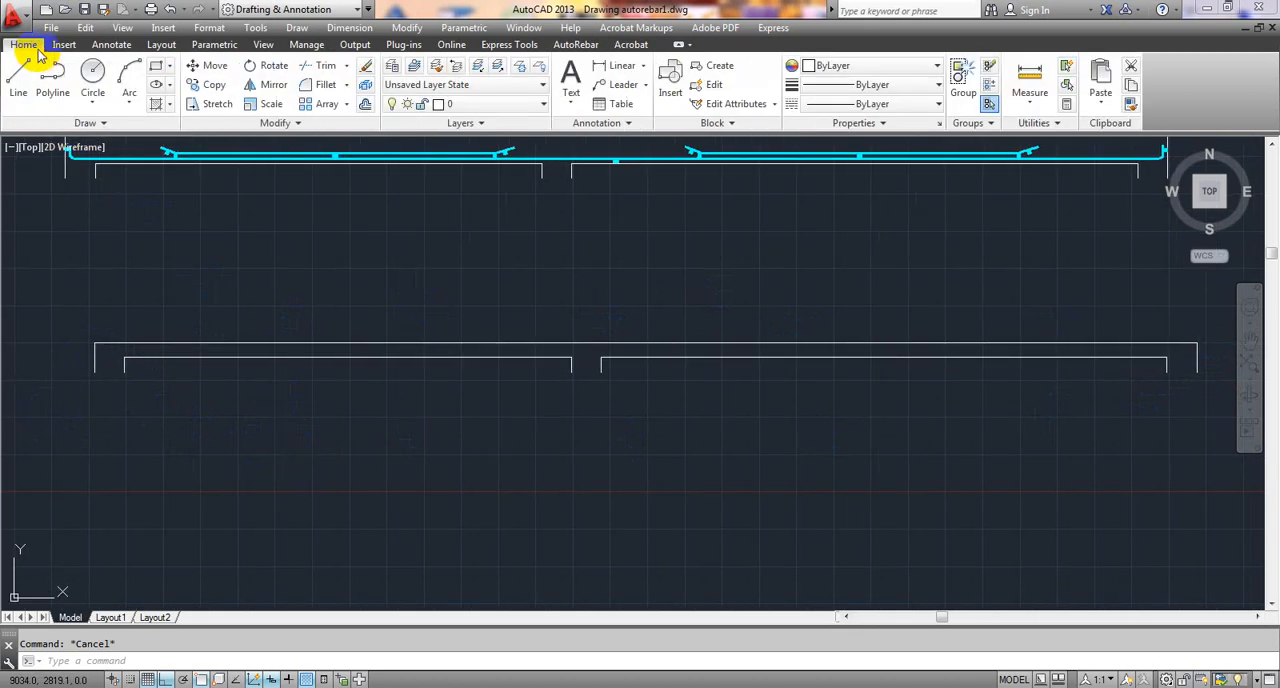
{"action": "left_click", "coordinate": [55, 94]}
{"action": "scroll", "coordinate": [14, 286], "scroll_direction": "up", "scroll_amount": 4}
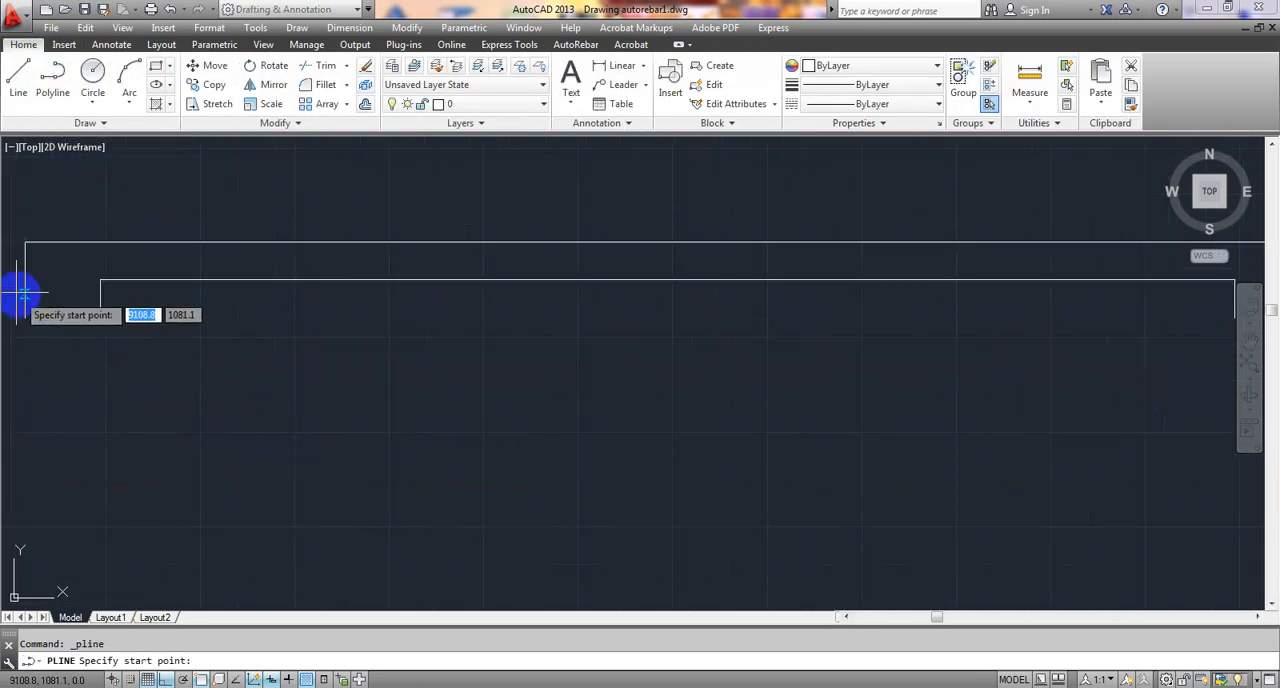
{"action": "scroll", "coordinate": [186, 369], "scroll_direction": "up", "scroll_amount": 3}
{"action": "scroll", "coordinate": [210, 351], "scroll_direction": "up", "scroll_amount": 4}
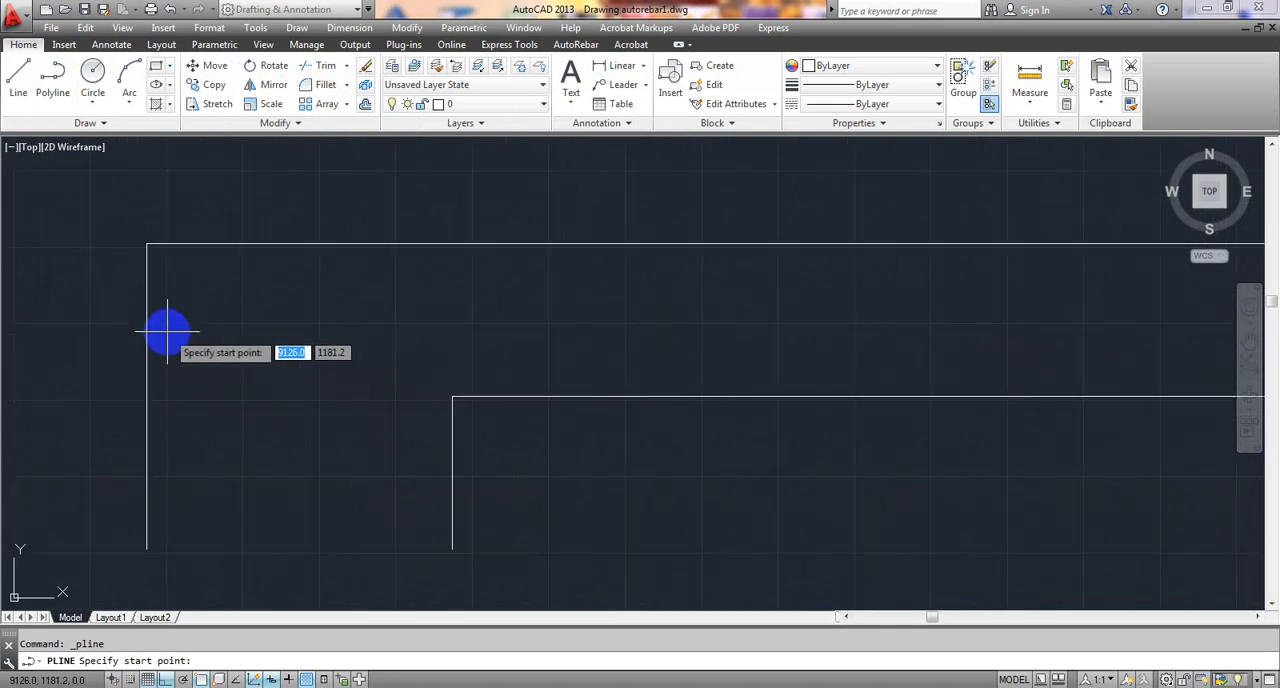
{"action": "left_click", "coordinate": [169, 320]}
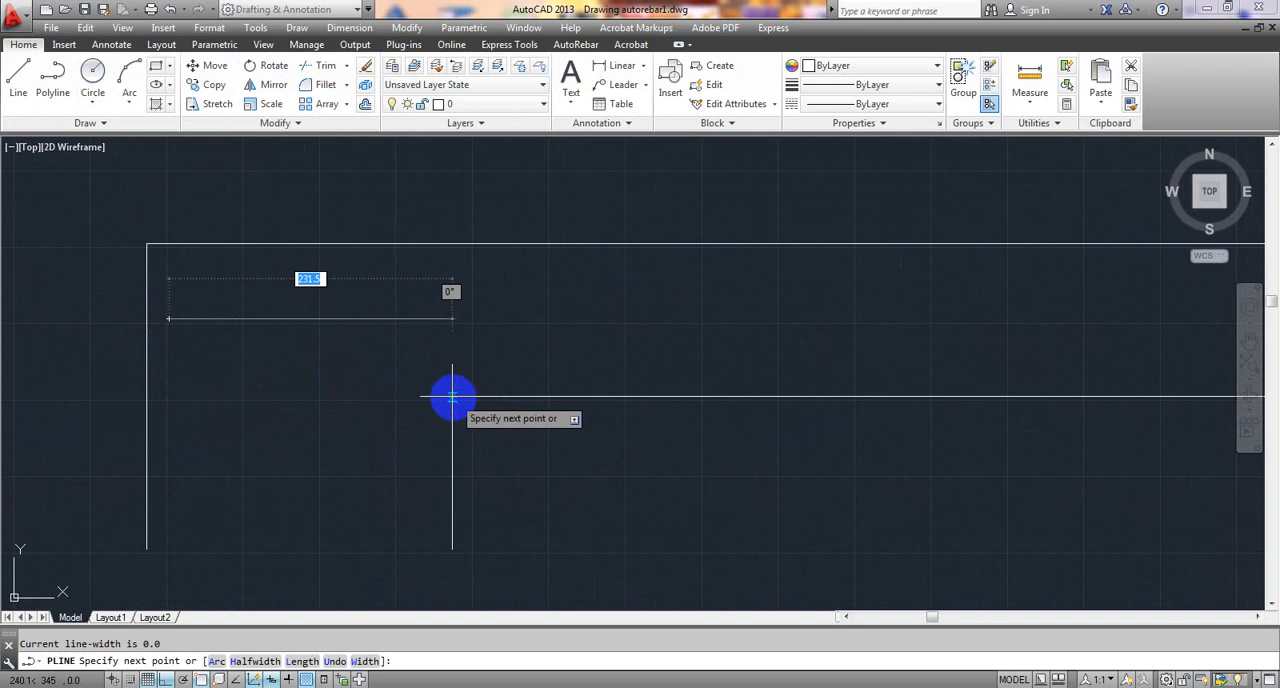
{"action": "left_click", "coordinate": [168, 371]}
- Run the polyline about 9200 mm along the beam's bottom face and finish it with an upward leg about 27 mm long
{"action": "scroll", "coordinate": [714, 366], "scroll_direction": "down", "scroll_amount": 4}
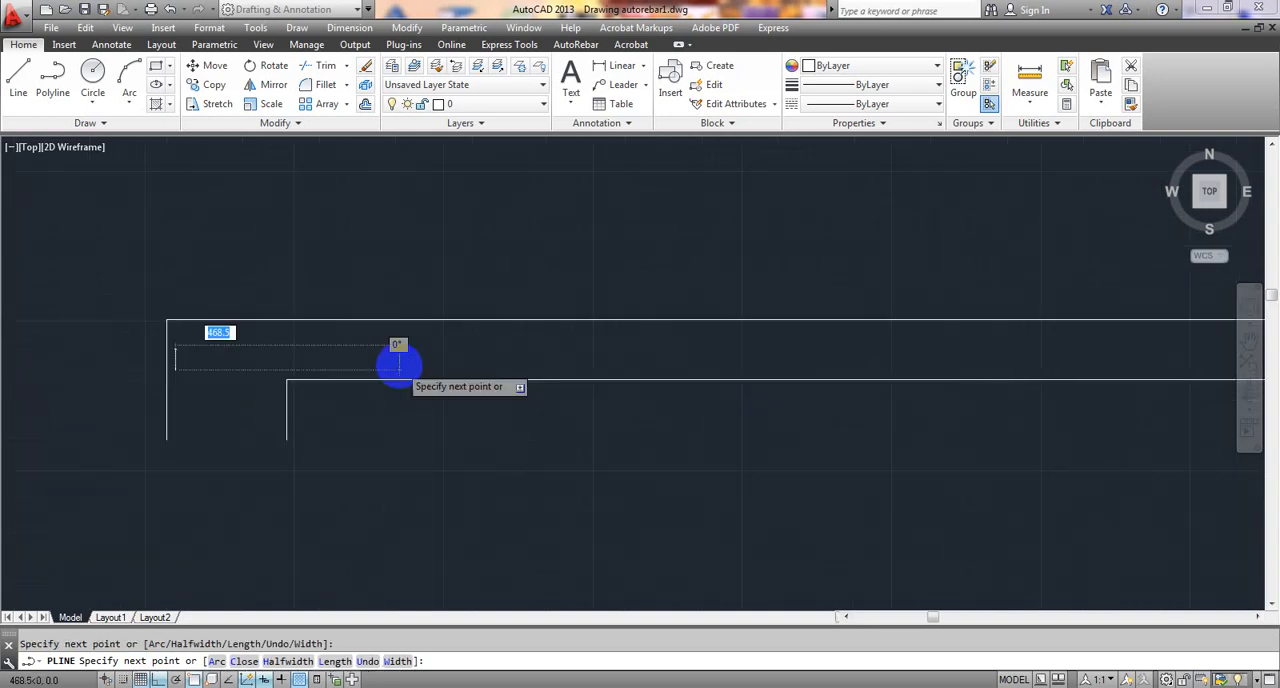
{"action": "scroll", "coordinate": [399, 366], "scroll_direction": "down", "scroll_amount": 4}
{"action": "middle_click_drag", "start_coordinate": [663, 357], "coordinate": [423, 357]}
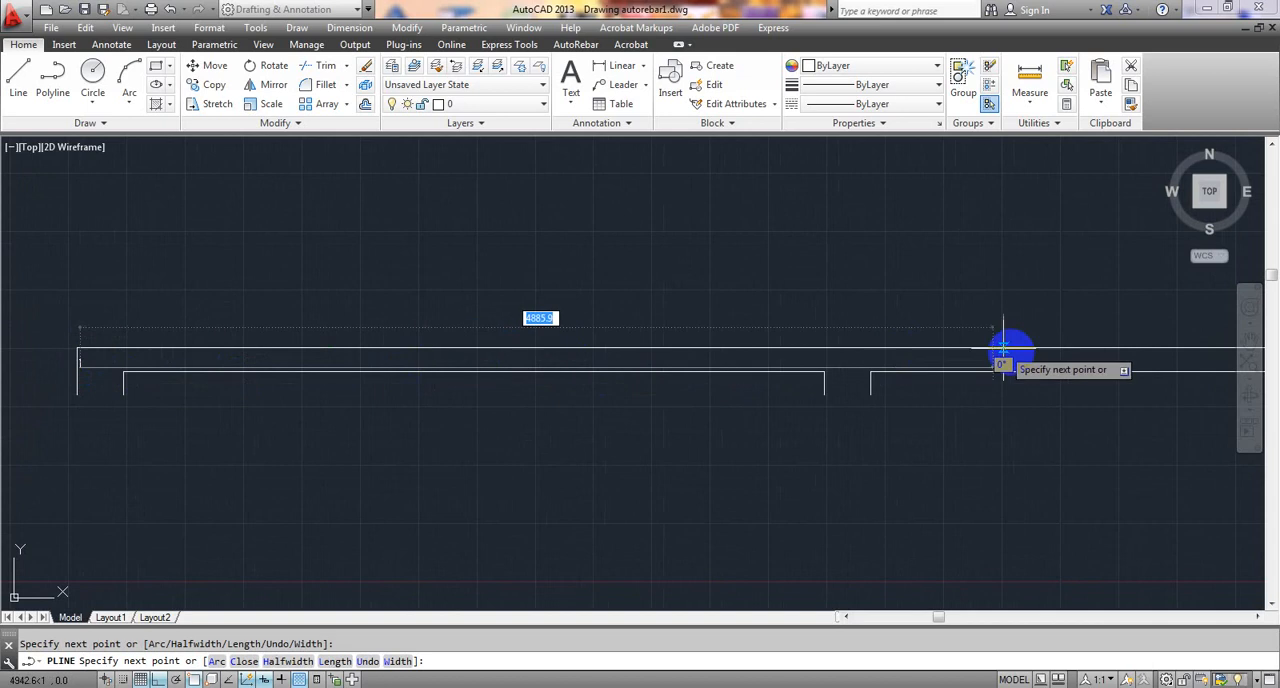
{"action": "middle_click_drag", "start_coordinate": [1062, 354], "coordinate": [286, 401]}
{"action": "scroll", "coordinate": [998, 411], "scroll_direction": "up", "scroll_amount": 4}
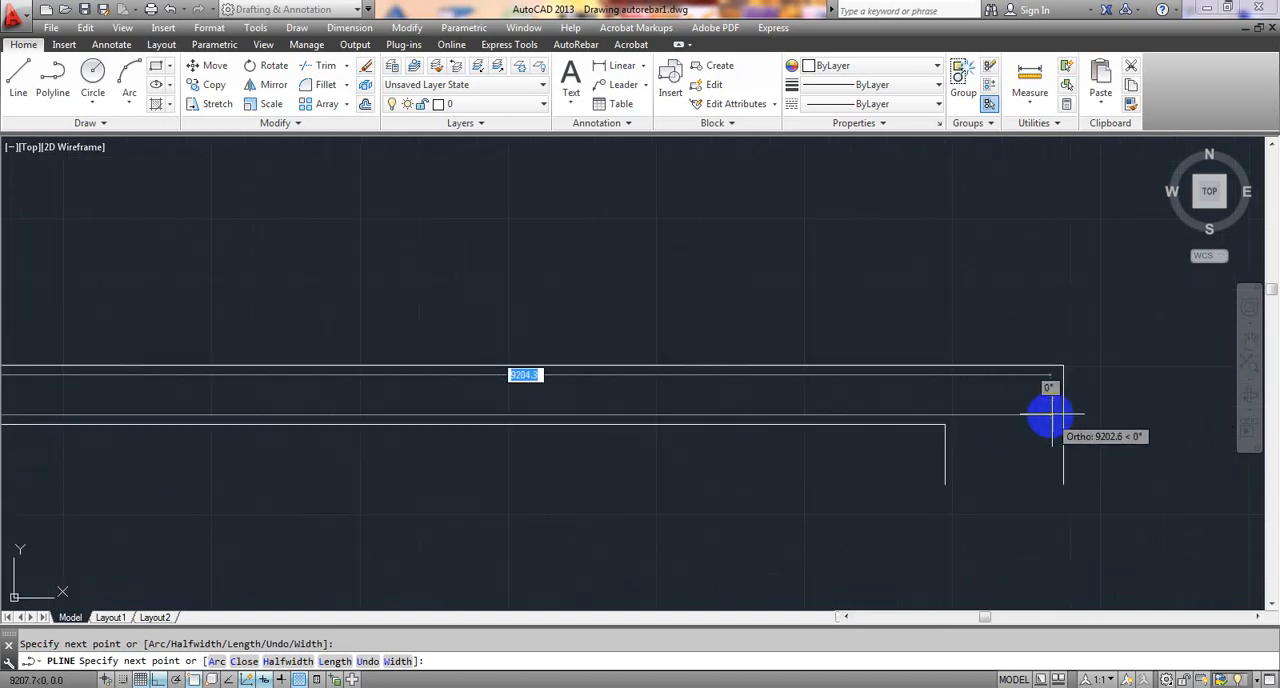
{"action": "left_click", "coordinate": [1047, 413]}
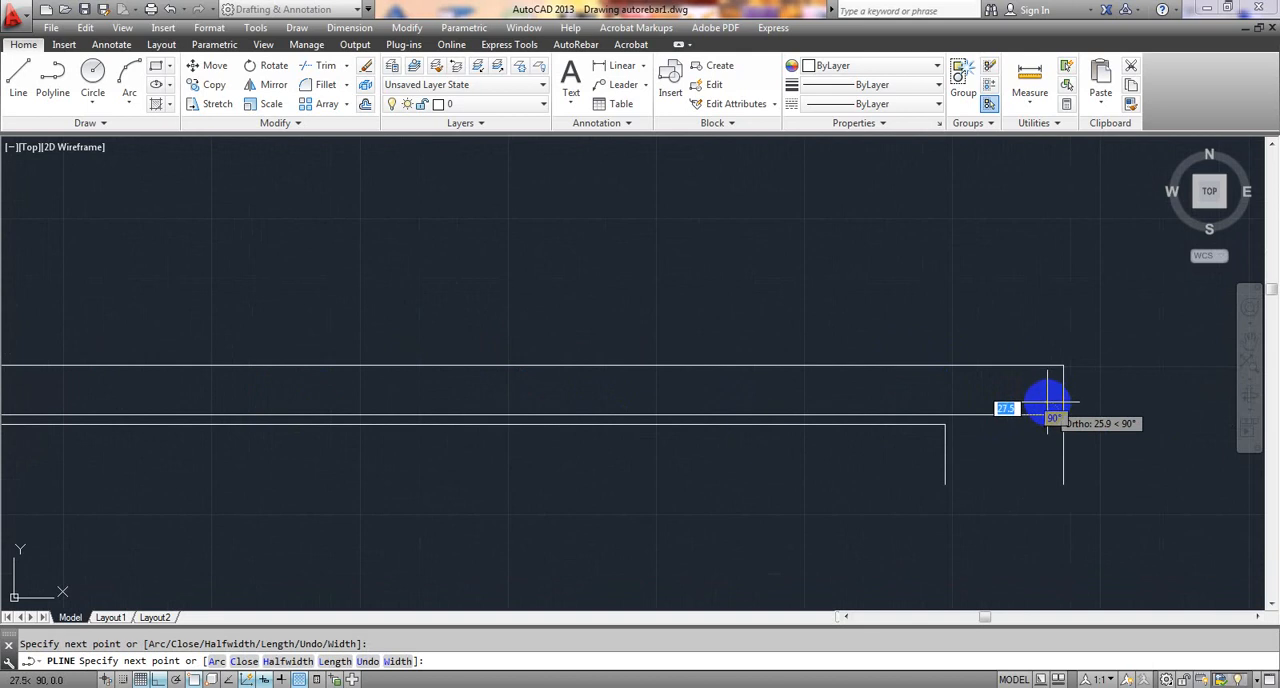
{"action": "left_click", "coordinate": [1047, 403]}
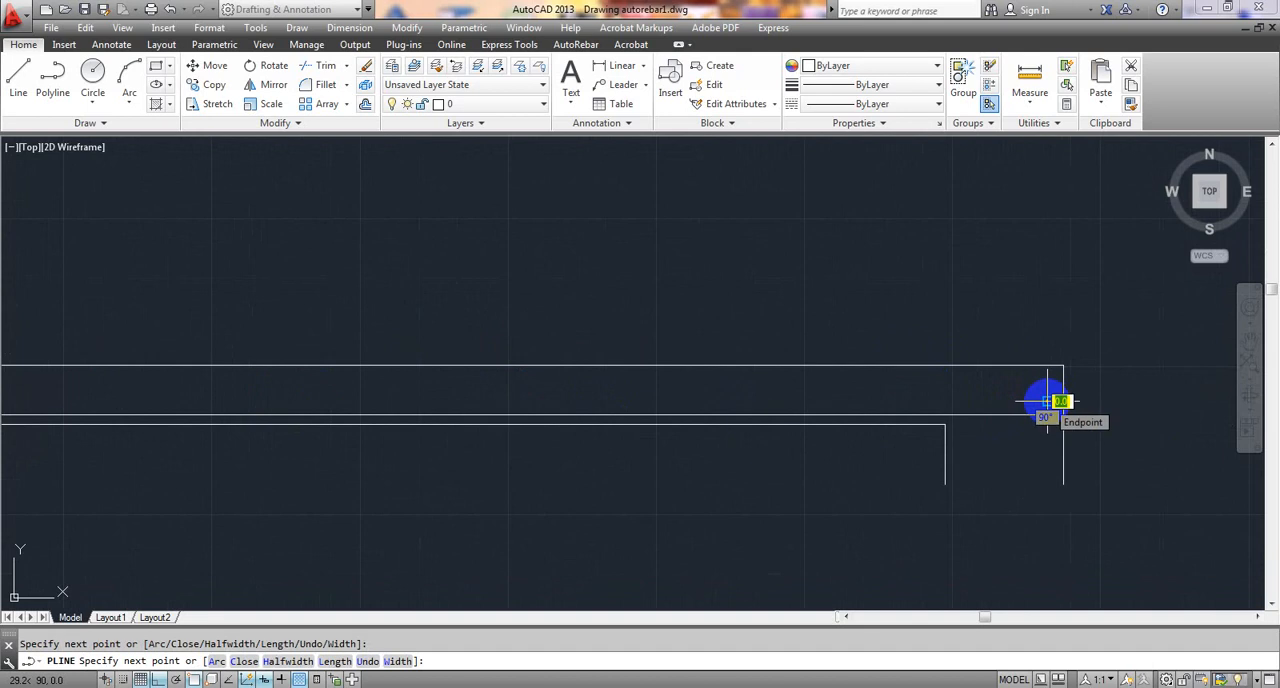
{"action": "key", "text": "Escape"}
{"action": "scroll", "coordinate": [1029, 446], "scroll_direction": "down", "scroll_amount": 4}
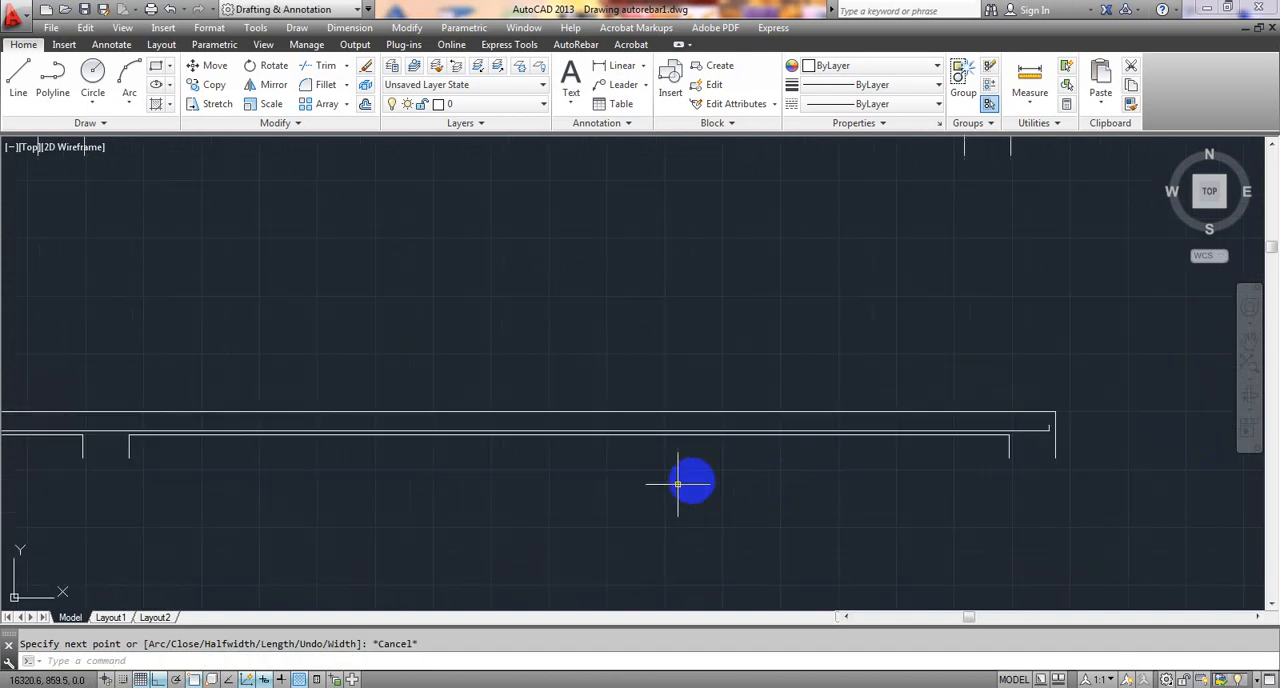
- Start a second polyline just above the bottom bar's left leg with a vertical segment about 28 mm upward
{"action": "mouse_move", "coordinate": [678, 484]}
{"action": "middle_mouse_down"}
{"action": "mouse_move", "coordinate": [924, 463]}
{"action": "mouse_move", "coordinate": [902, 461]}
{"action": "middle_mouse_up"}
{"action": "scroll", "coordinate": [924, 463], "scroll_direction": "down", "scroll_amount": 3}
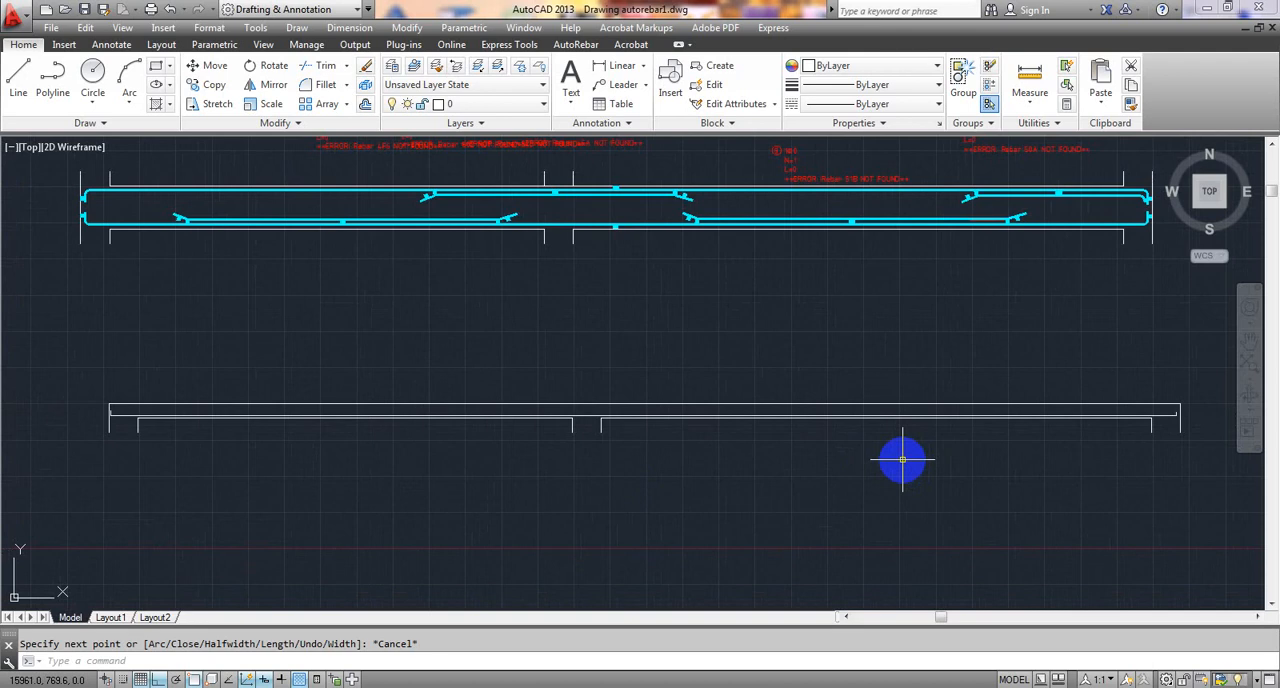
{"action": "scroll", "coordinate": [143, 451], "scroll_direction": "up", "scroll_amount": 8}
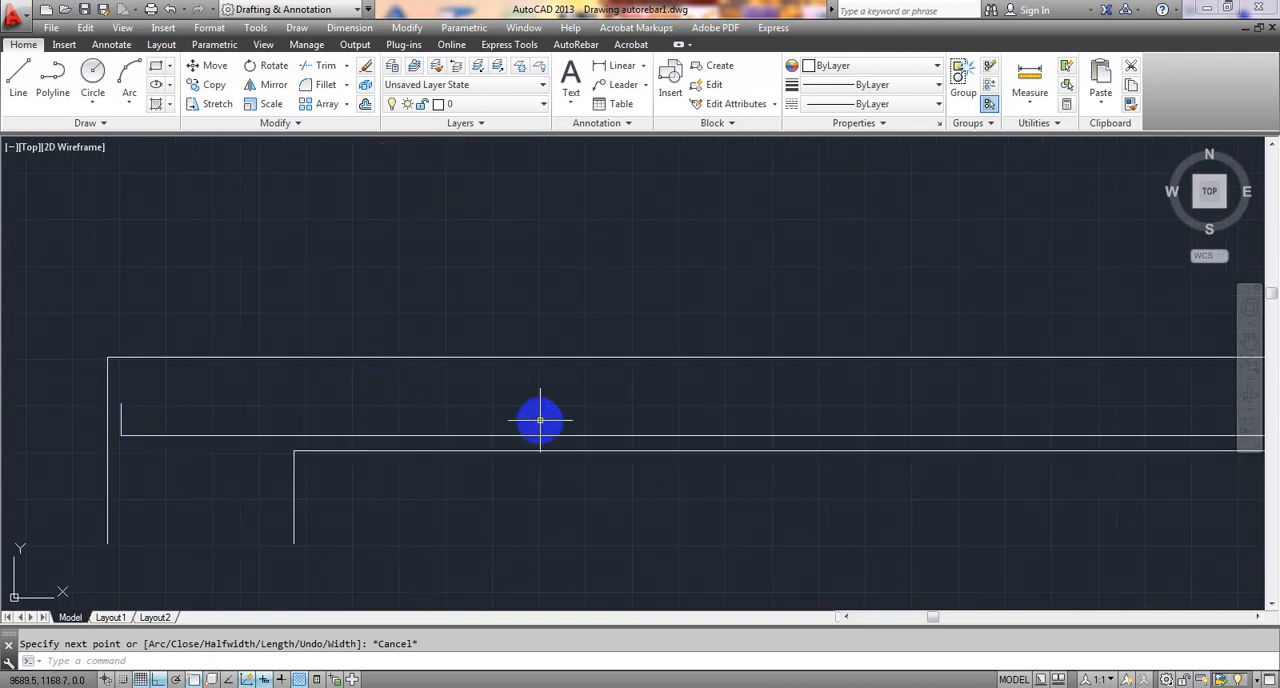
{"action": "scroll", "coordinate": [540, 420], "scroll_direction": "down", "scroll_amount": 4}
{"action": "middle_click_drag", "start_coordinate": [998, 410], "coordinate": [549, 413]}
{"action": "scroll", "coordinate": [657, 433], "scroll_direction": "down", "scroll_amount": 2}
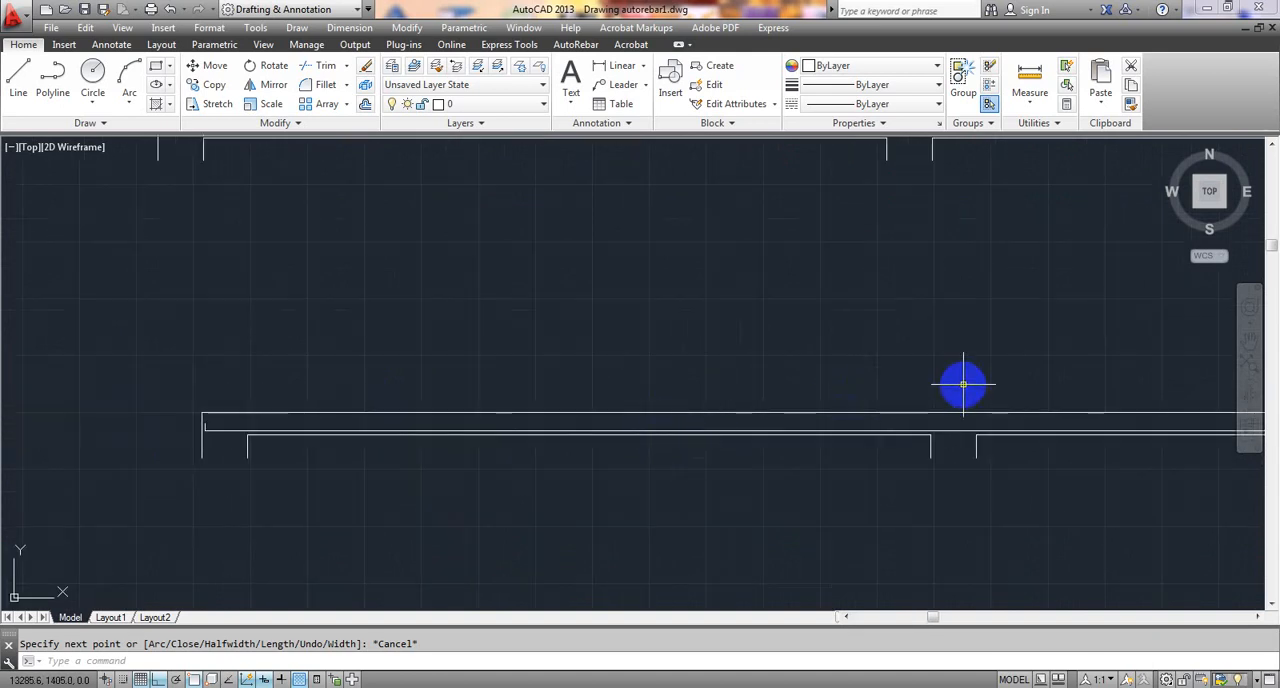
{"action": "middle_click_drag", "start_coordinate": [963, 384], "coordinate": [858, 372]}
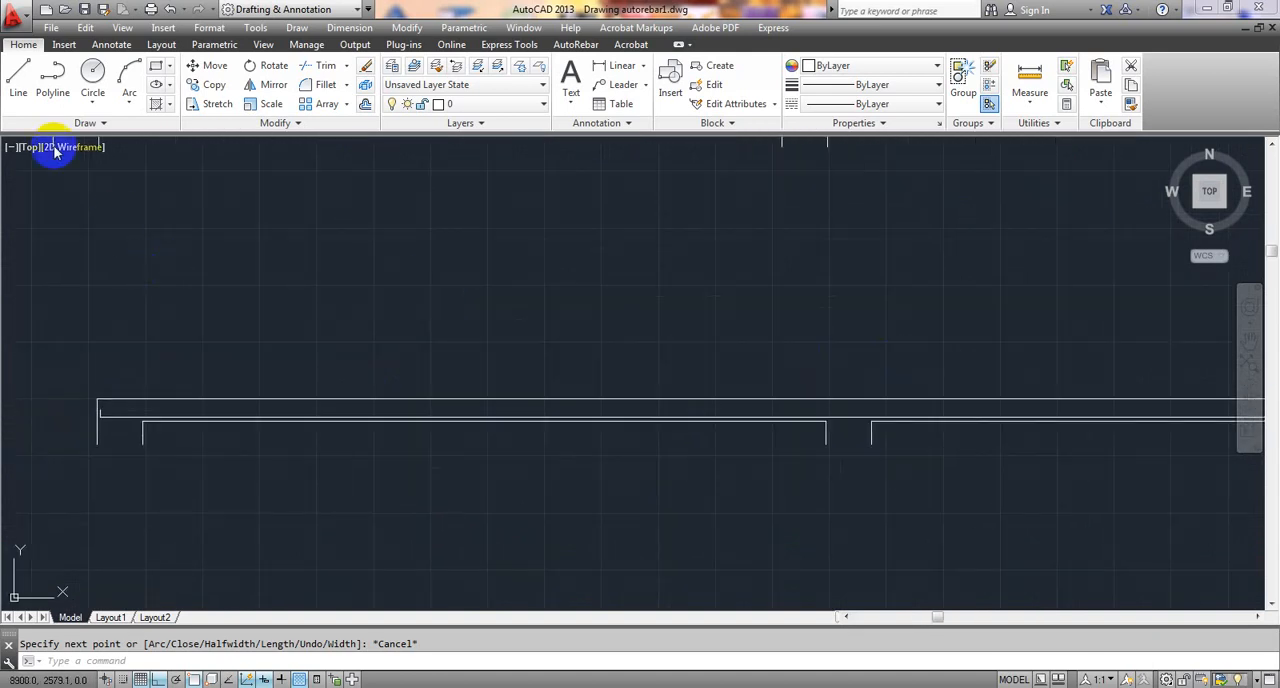
{"action": "left_click", "coordinate": [30, 97]}
{"action": "left_click", "coordinate": [52, 80]}
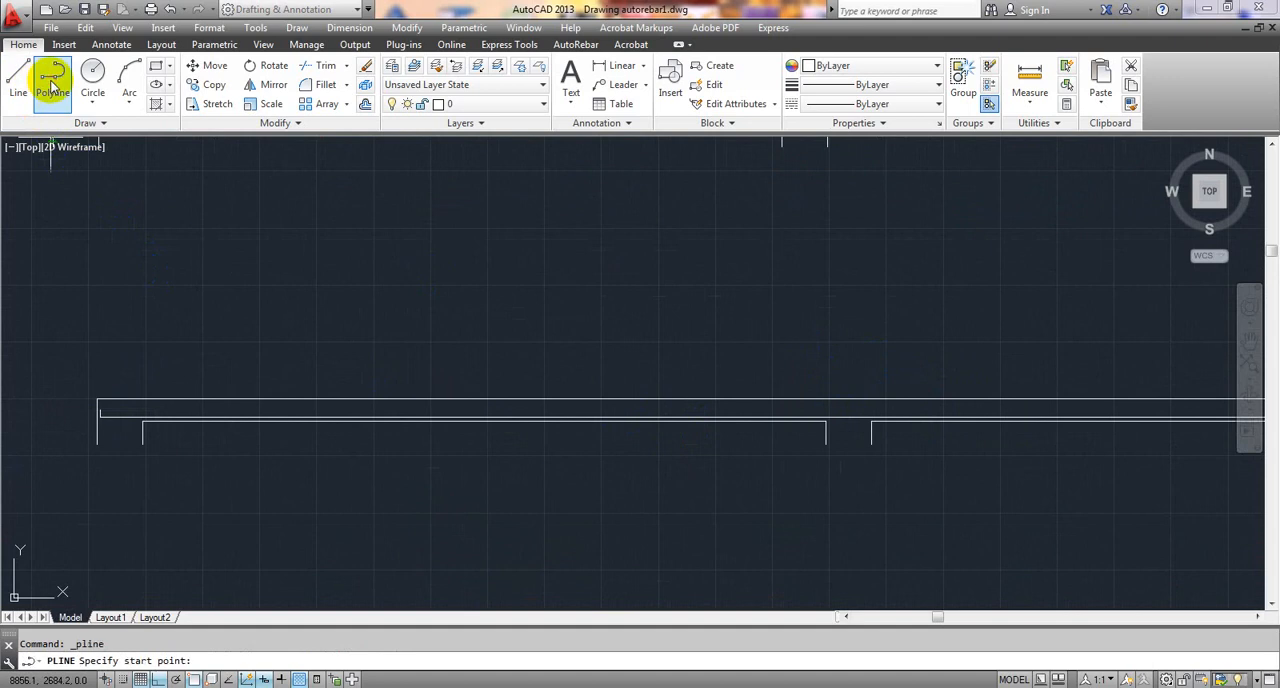
{"action": "scroll", "coordinate": [86, 414], "scroll_direction": "up", "scroll_amount": 8}
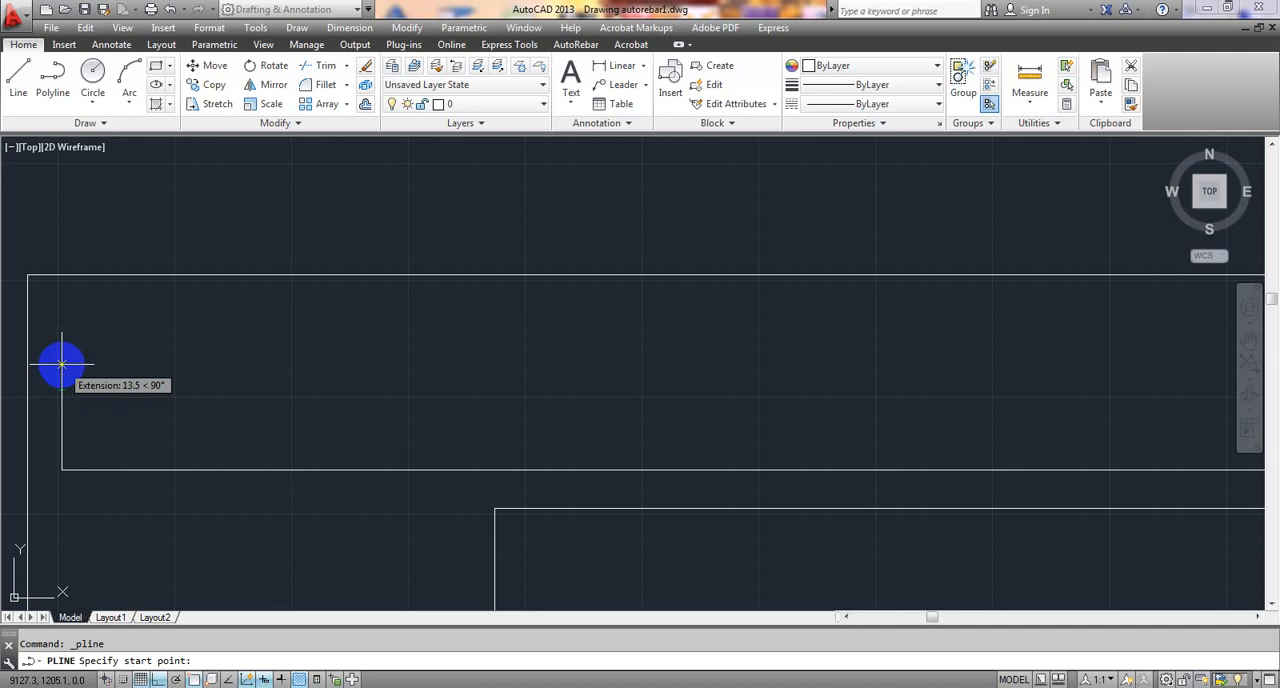
{"action": "left_click", "coordinate": [61, 364]}
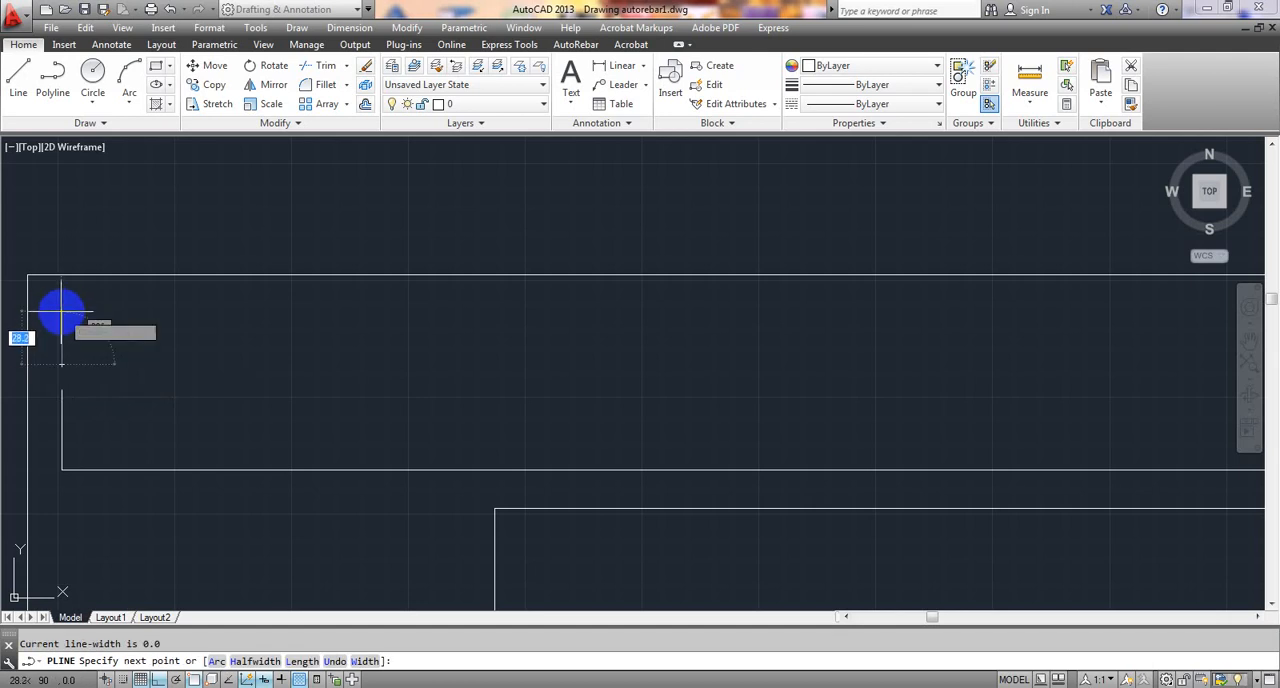
{"action": "left_click", "coordinate": [61, 309]}
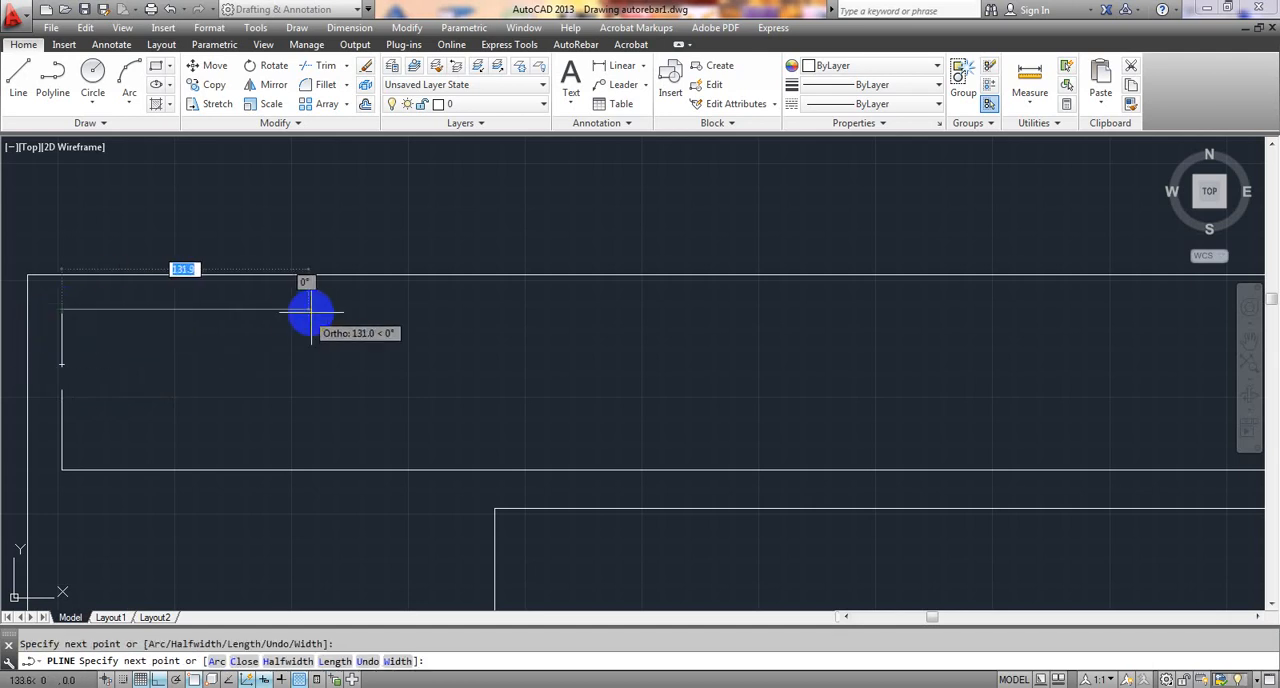
{"action": "middle_click_drag", "start_coordinate": [509, 315], "coordinate": [433, 315]}
{"action": "scroll", "coordinate": [433, 315], "scroll_direction": "down", "scroll_amount": 5}
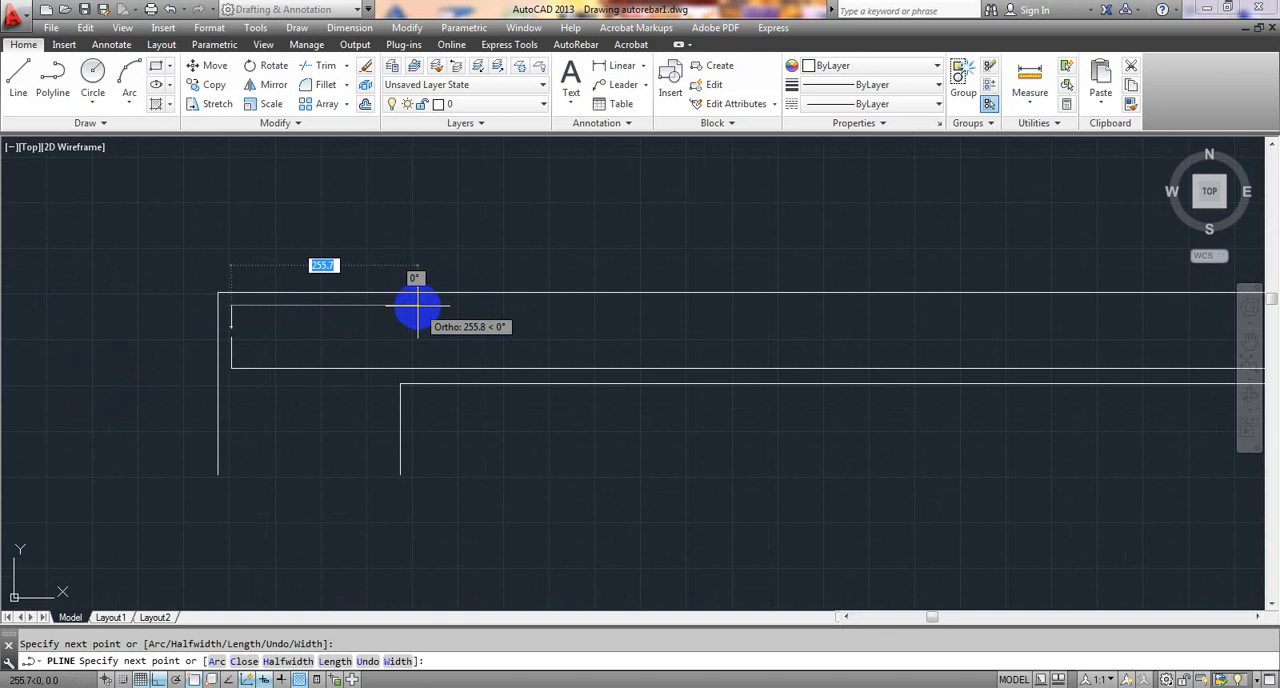
{"action": "scroll", "coordinate": [577, 300], "scroll_direction": "down", "scroll_amount": 2}
{"action": "middle_click_drag", "start_coordinate": [611, 300], "coordinate": [289, 306]}
{"action": "scroll", "coordinate": [334, 297], "scroll_direction": "down", "scroll_amount": 2}
{"action": "scroll", "coordinate": [334, 297], "scroll_direction": "down", "scroll_amount": 2}
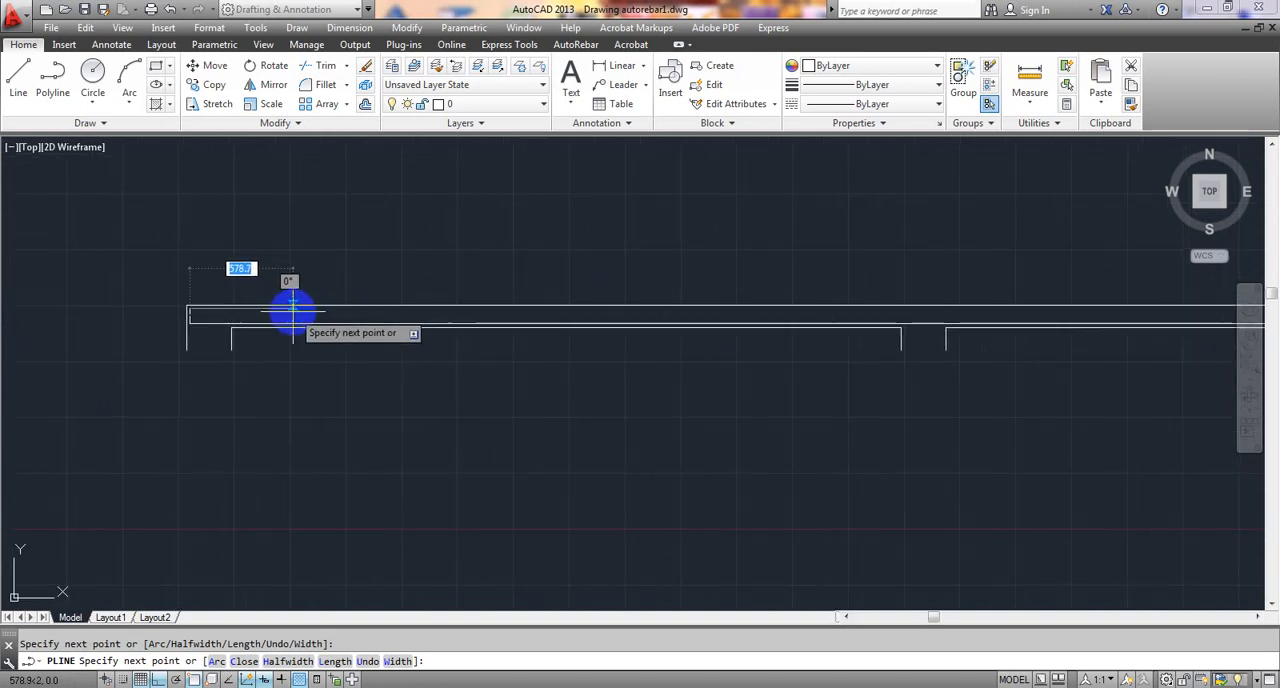
{"action": "scroll", "coordinate": [289, 306], "scroll_direction": "up", "scroll_amount": 2}
{"action": "scroll", "coordinate": [292, 313], "scroll_direction": "up", "scroll_amount": 2}
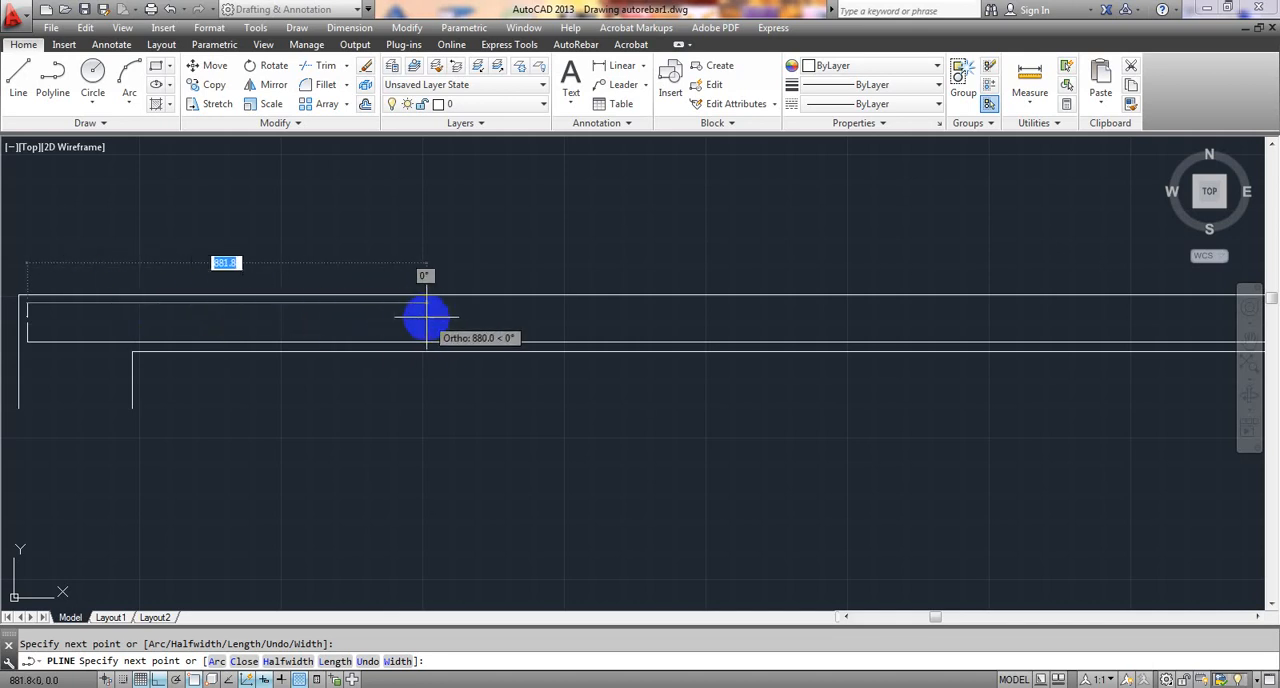
{"action": "scroll", "coordinate": [427, 318], "scroll_direction": "down", "scroll_amount": 2}
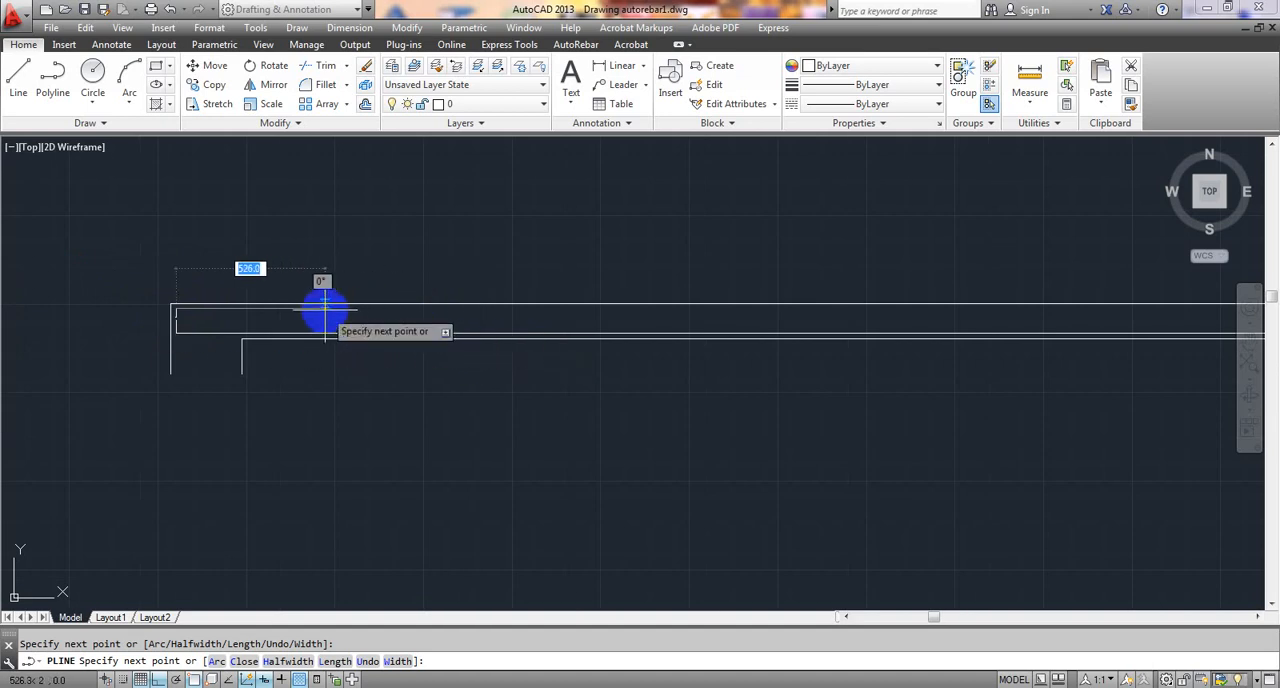
{"action": "mouse_move", "coordinate": [425, 316]}
{"action": "middle_mouse_down"}
{"action": "mouse_move", "coordinate": [286, 309]}
{"action": "mouse_move", "coordinate": [297, 309]}
{"action": "middle_mouse_up"}
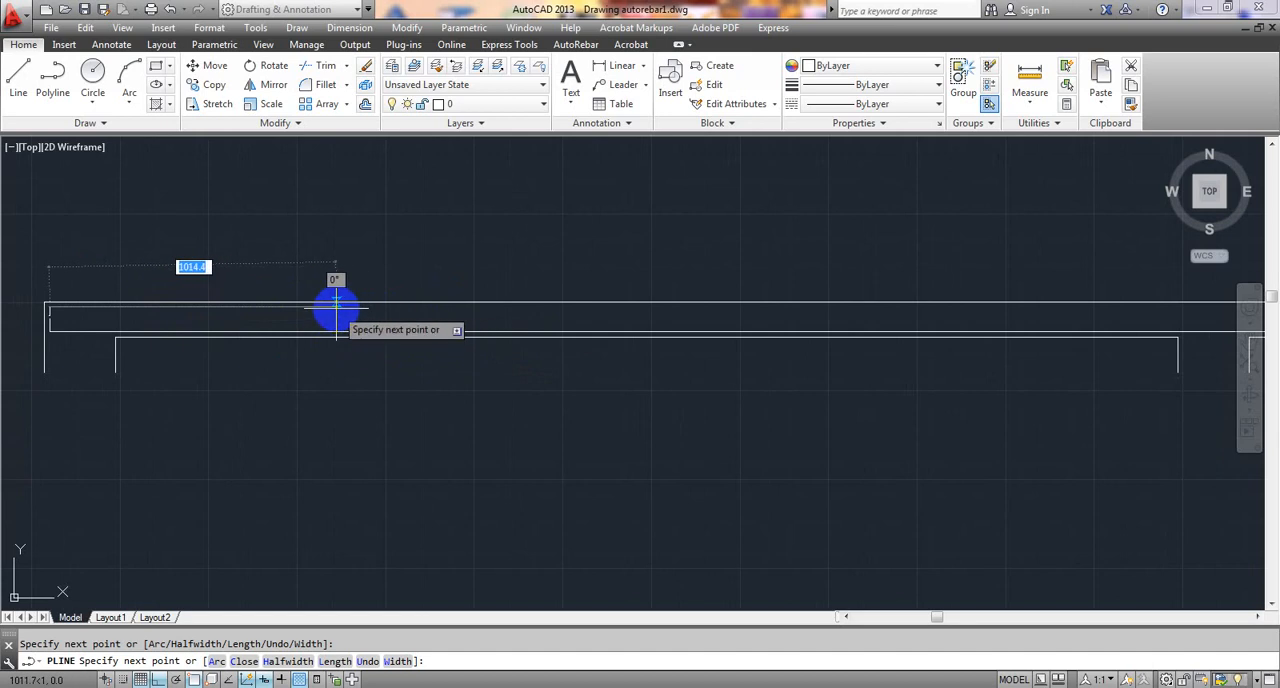
{"action": "left_click", "coordinate": [338, 303]}
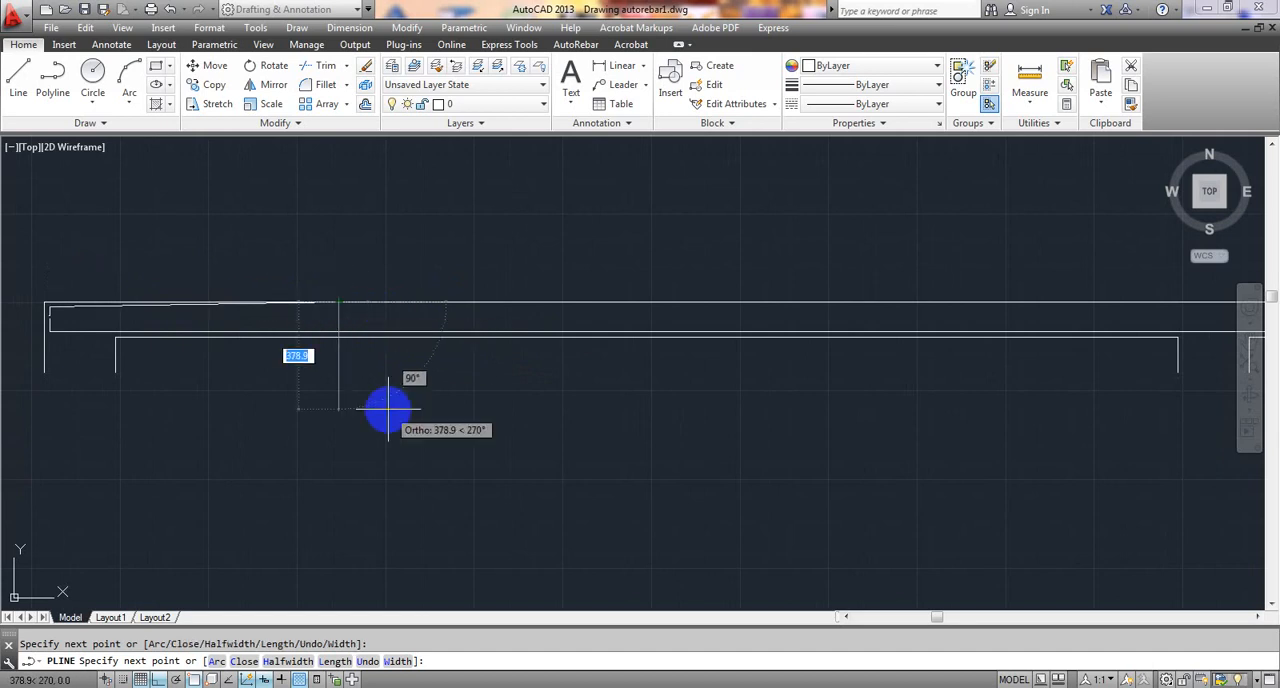
{"action": "scroll", "coordinate": [274, 410], "scroll_direction": "up", "scroll_amount": 3}
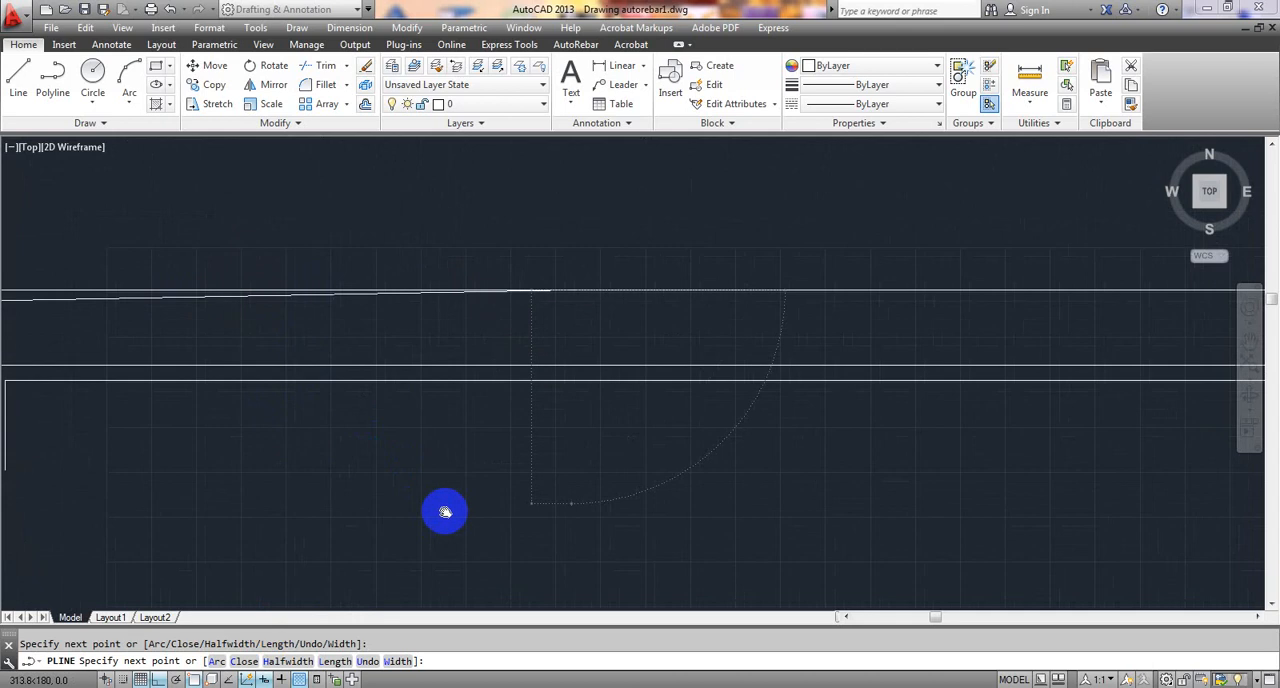
{"action": "key", "text": "ctrl+z"}
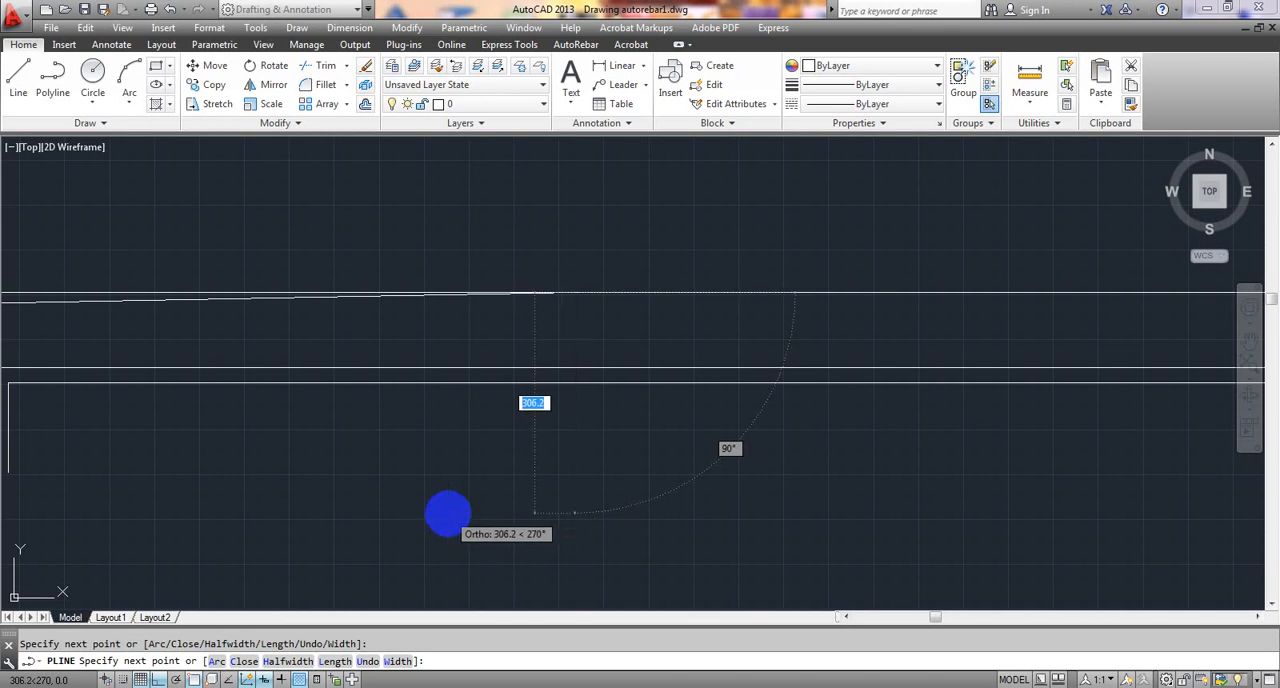
- Run the polyline about 837 mm horizontally below the beam's top face, and with Ortho off slope it down about 123 mm at 45° to the bottom bar
{"action": "left_click", "coordinate": [443, 306]}
{"action": "scroll", "coordinate": [443, 306], "scroll_direction": "down", "scroll_amount": 2}
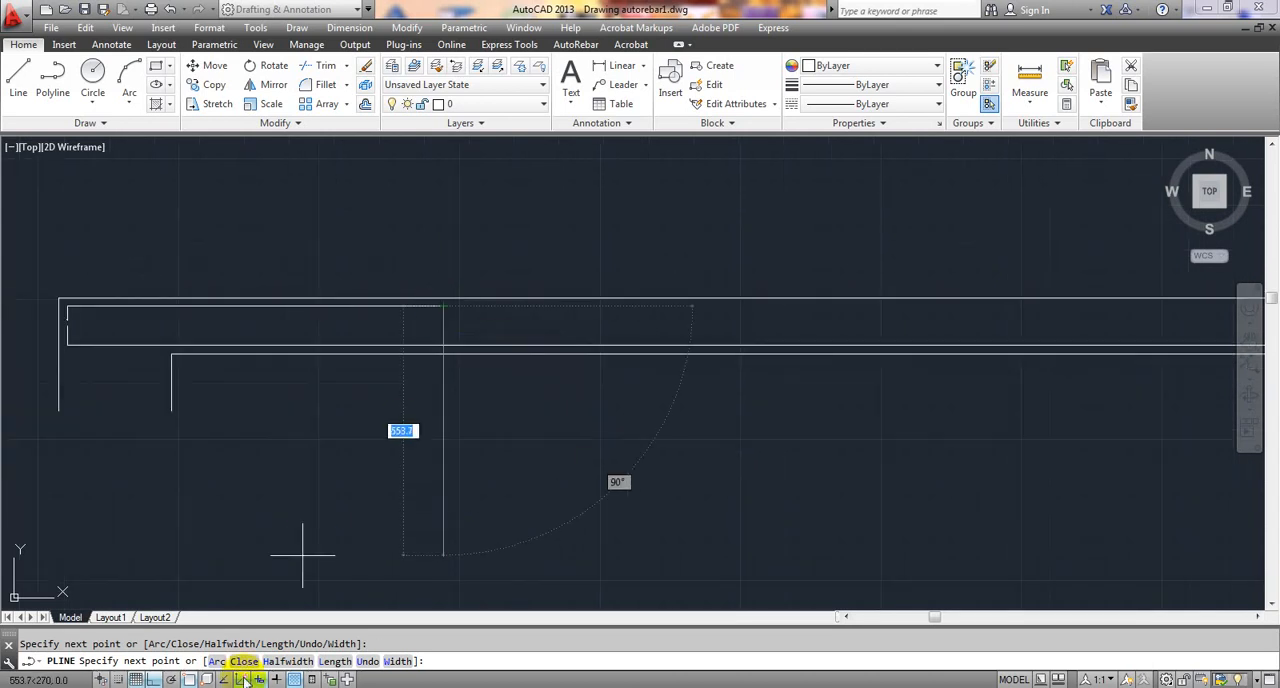
{"action": "left_click", "coordinate": [152, 680]}
{"action": "scroll", "coordinate": [443, 320], "scroll_direction": "up", "scroll_amount": 4}
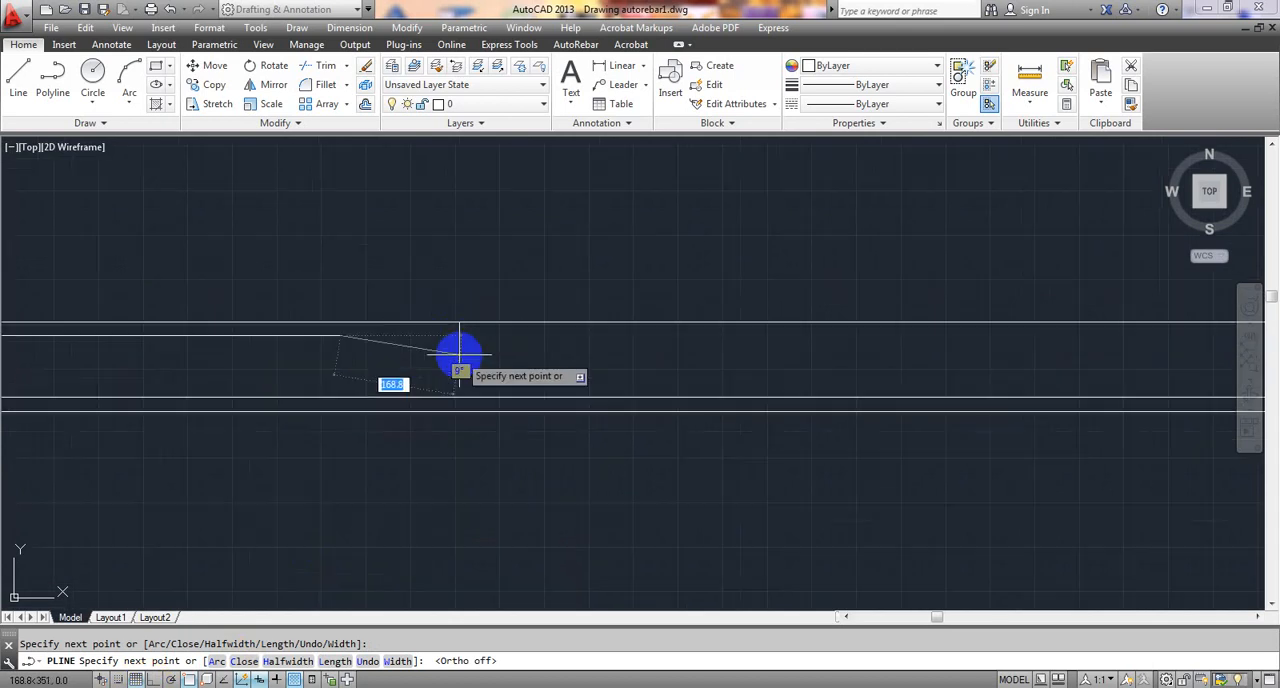
{"action": "scroll", "coordinate": [460, 360], "scroll_direction": "up", "scroll_amount": 3}
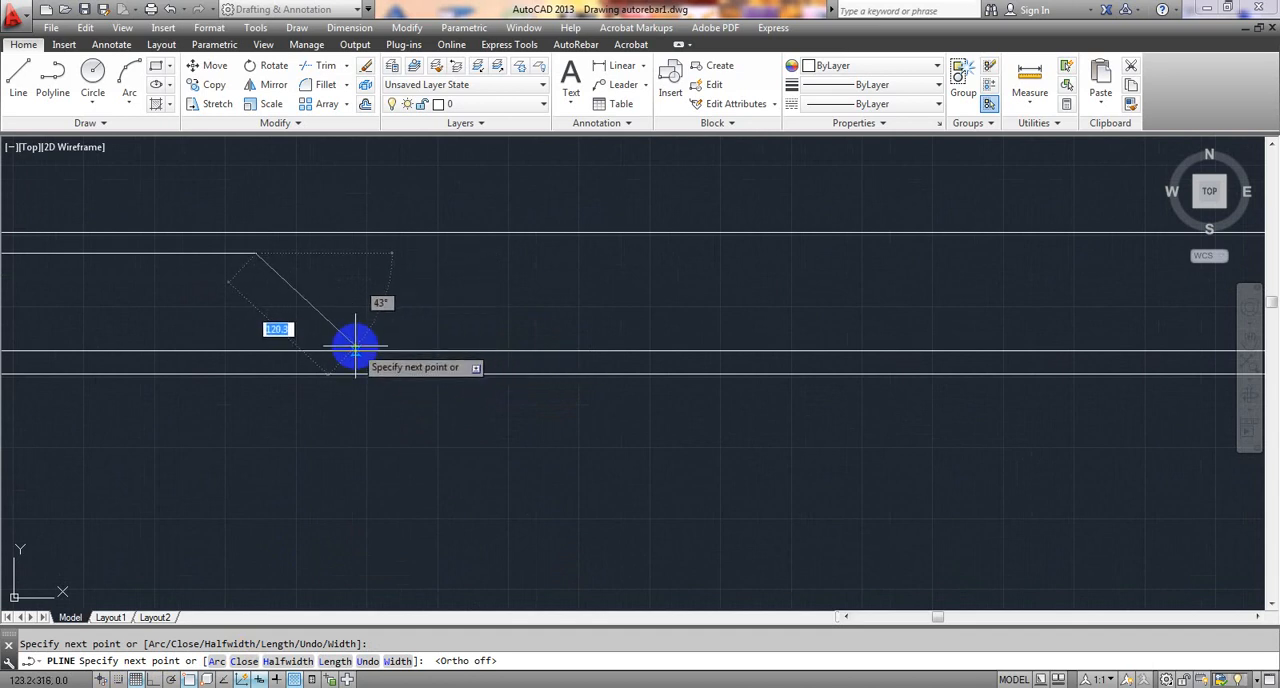
{"action": "scroll", "coordinate": [354, 348], "scroll_direction": "up", "scroll_amount": 2}
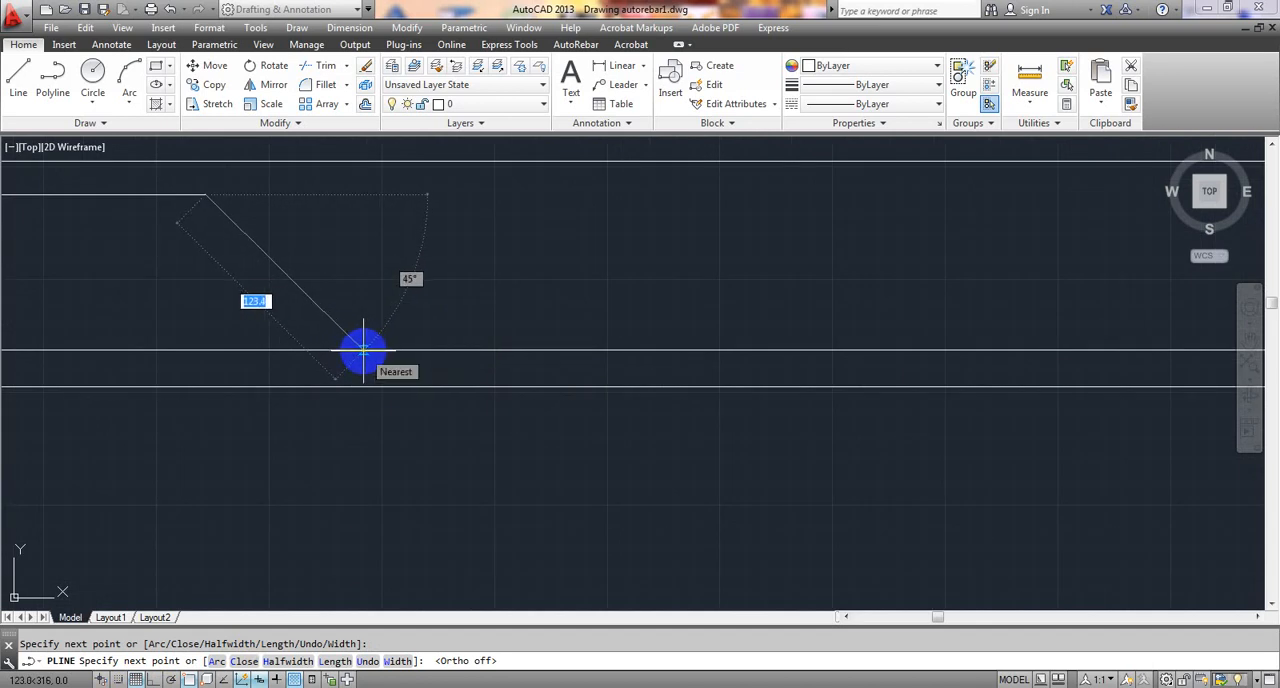
{"action": "scroll", "coordinate": [363, 349], "scroll_direction": "down", "scroll_amount": 8}
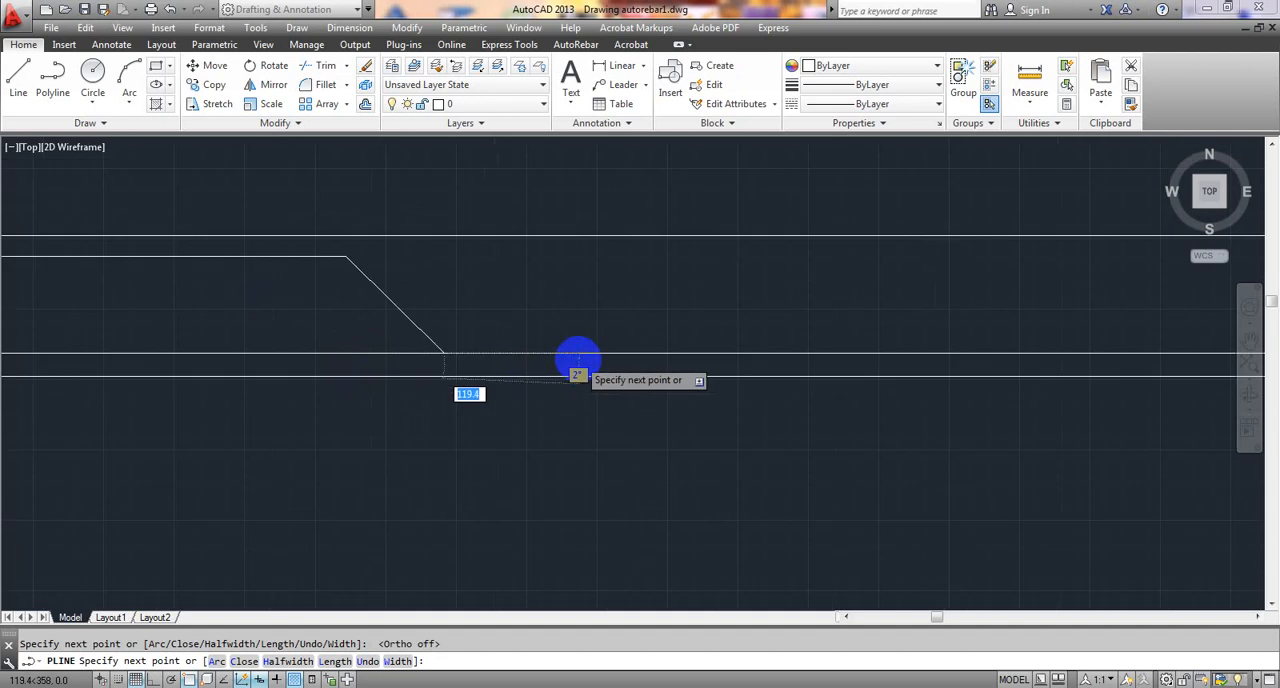
- Continue the polyline about 2300 mm along the bottom bar and slope it up about 126 mm at 40° before the middle support
{"action": "middle_click_drag", "start_coordinate": [697, 404], "coordinate": [534, 403]}
{"action": "scroll", "coordinate": [977, 403], "scroll_direction": "down", "scroll_amount": 4}
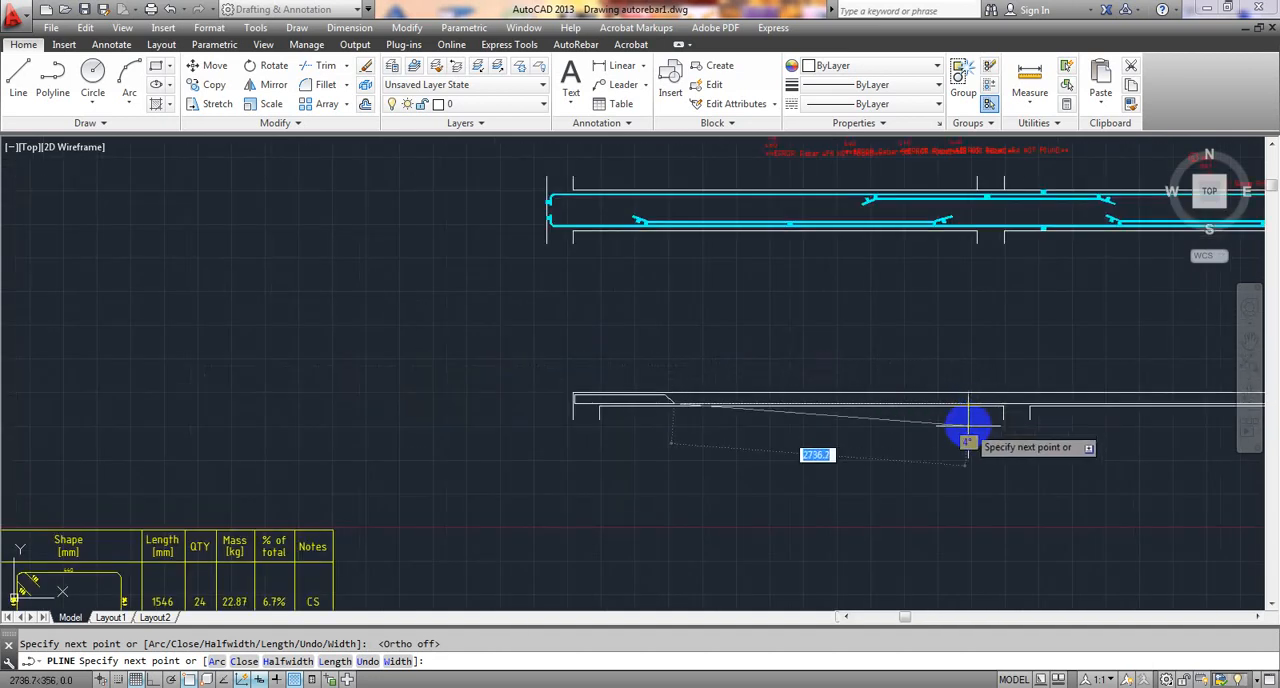
{"action": "scroll", "coordinate": [940, 410], "scroll_direction": "up", "scroll_amount": 6}
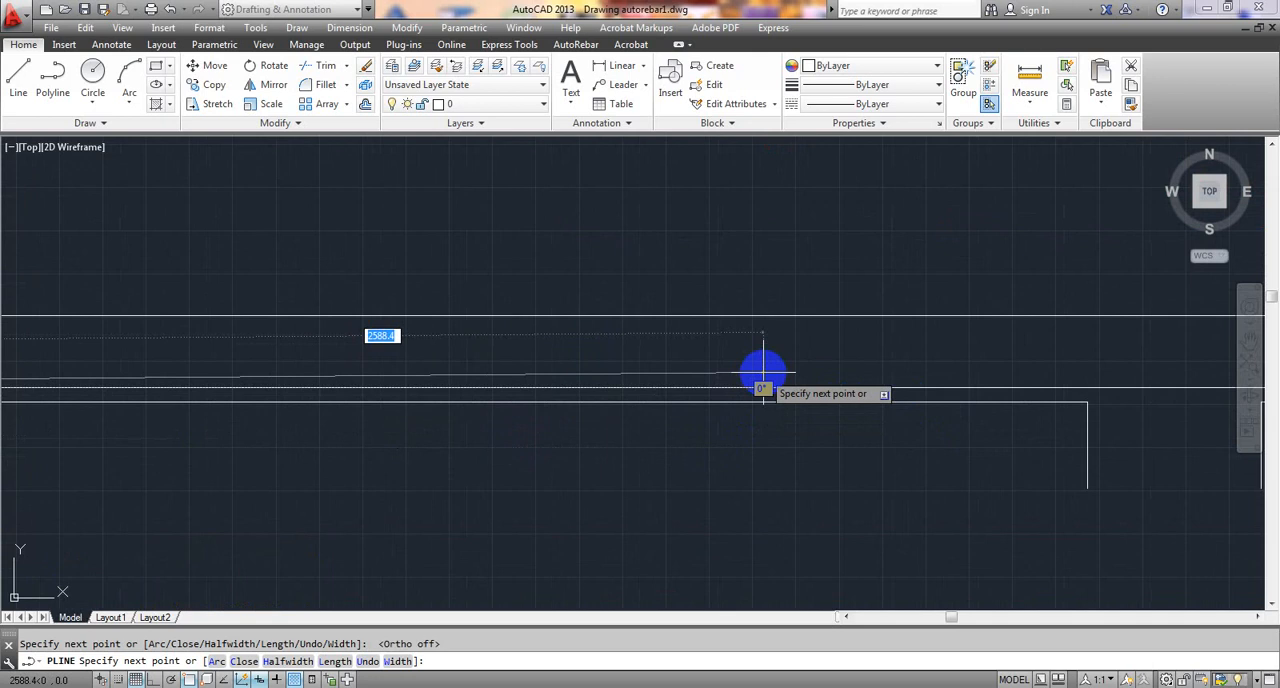
{"action": "middle_click_drag", "start_coordinate": [763, 374], "coordinate": [491, 423]}
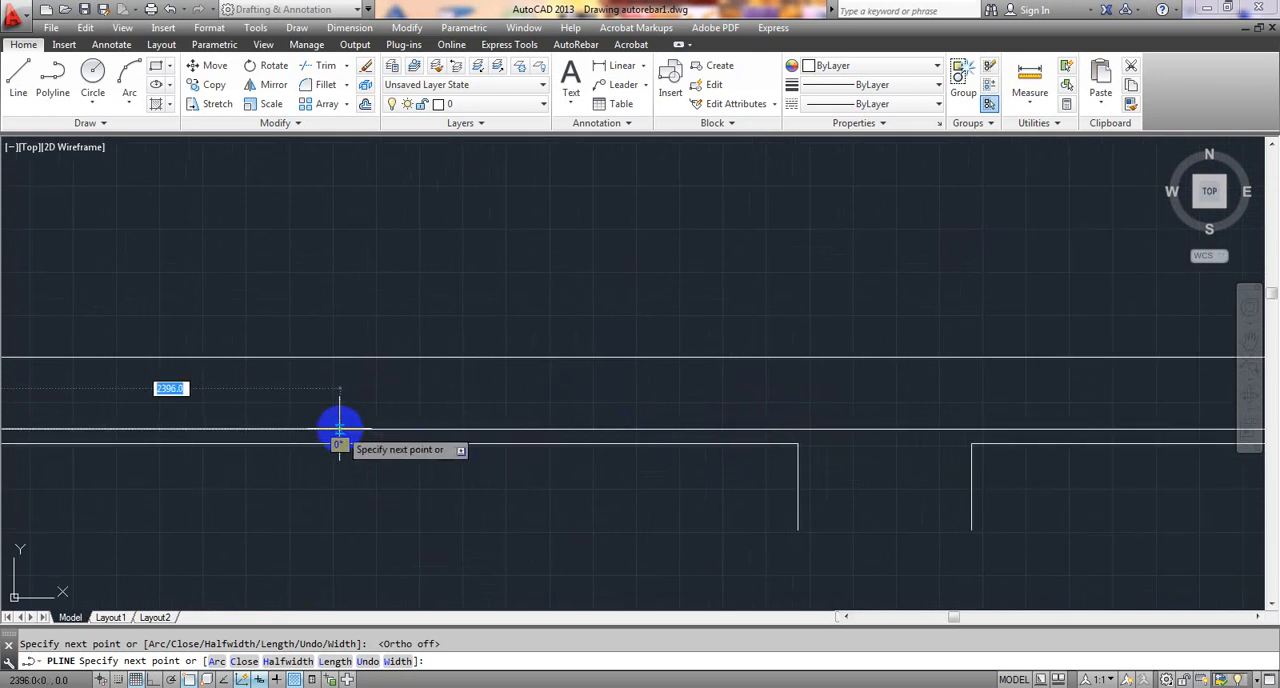
{"action": "left_click", "coordinate": [277, 430]}
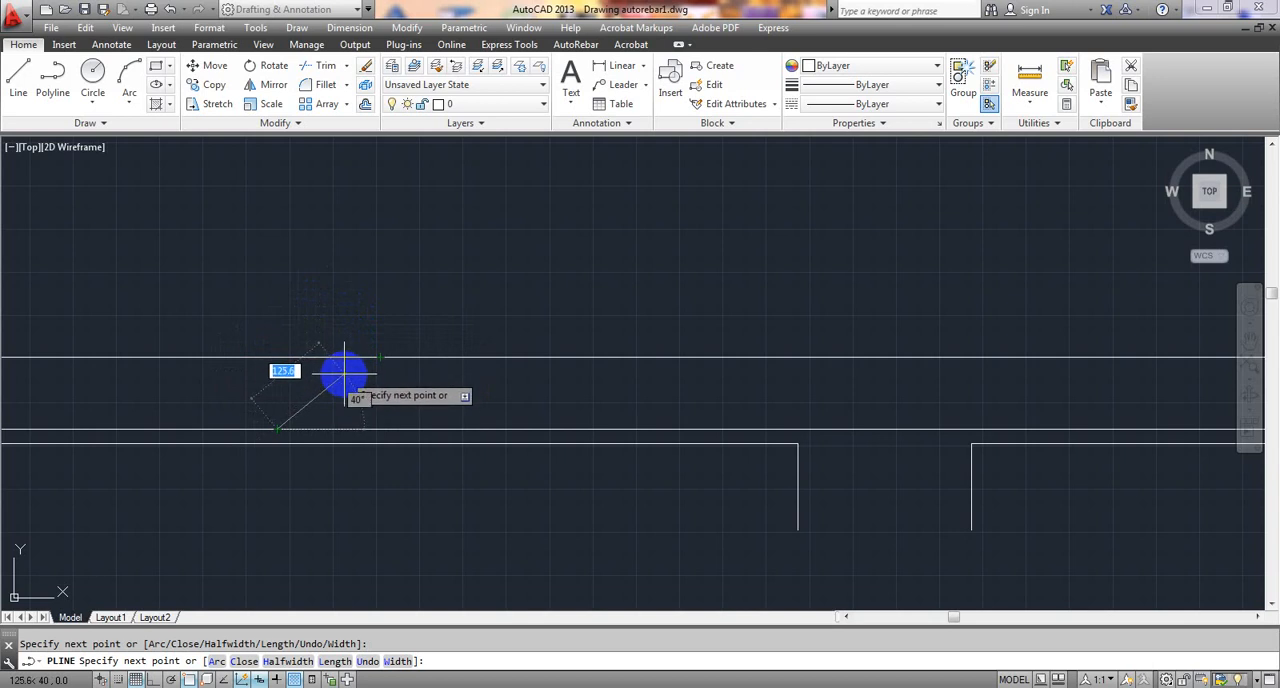
{"action": "scroll", "coordinate": [680, 371], "scroll_direction": "down", "scroll_amount": 1}
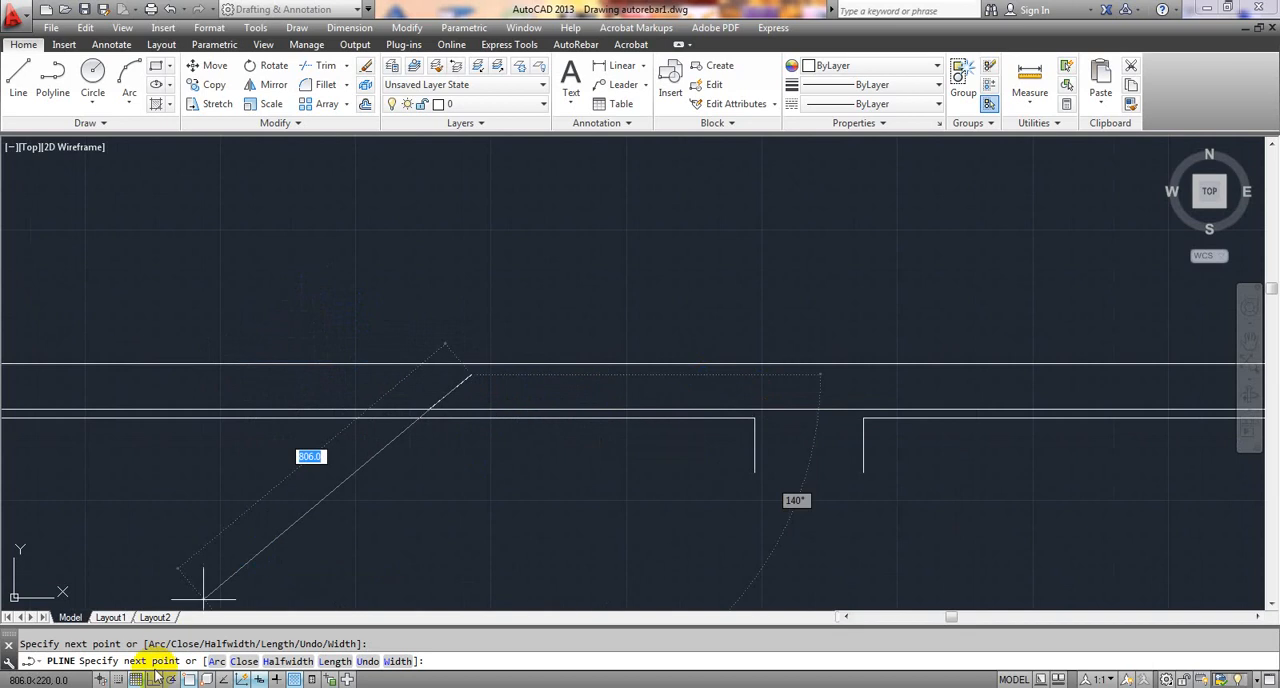
- Turn Ortho on and run the polyline about 1896 mm horizontally over the middle support below the top face
{"action": "left_click", "coordinate": [152, 679]}
{"action": "scroll", "coordinate": [651, 471], "scroll_direction": "down", "scroll_amount": 3}
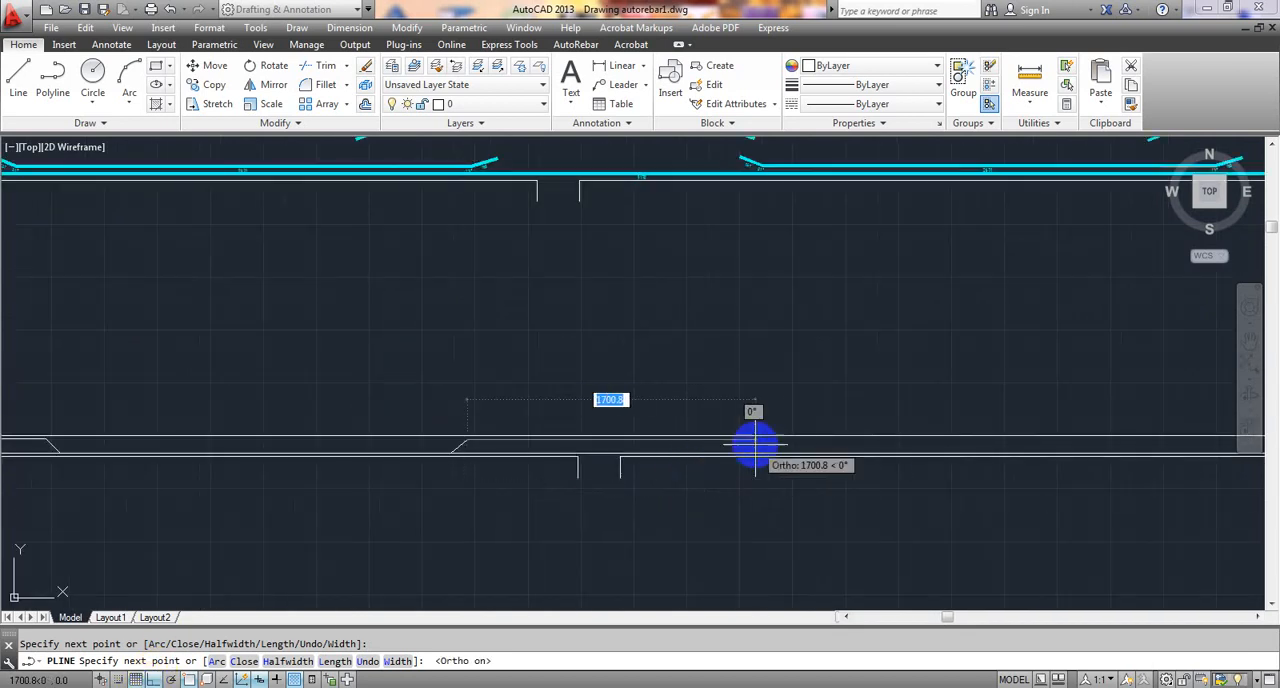
{"action": "middle_click_drag", "start_coordinate": [780, 444], "coordinate": [566, 449]}
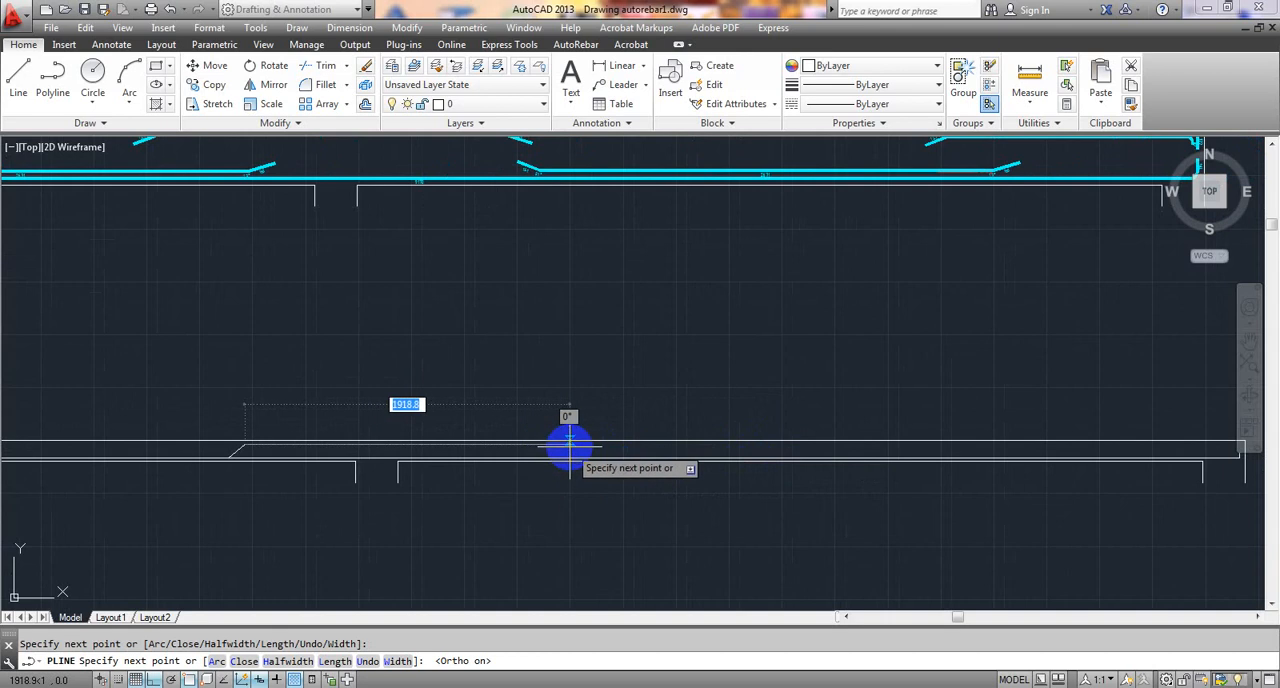
{"action": "scroll", "coordinate": [563, 447], "scroll_direction": "up", "scroll_amount": 3}
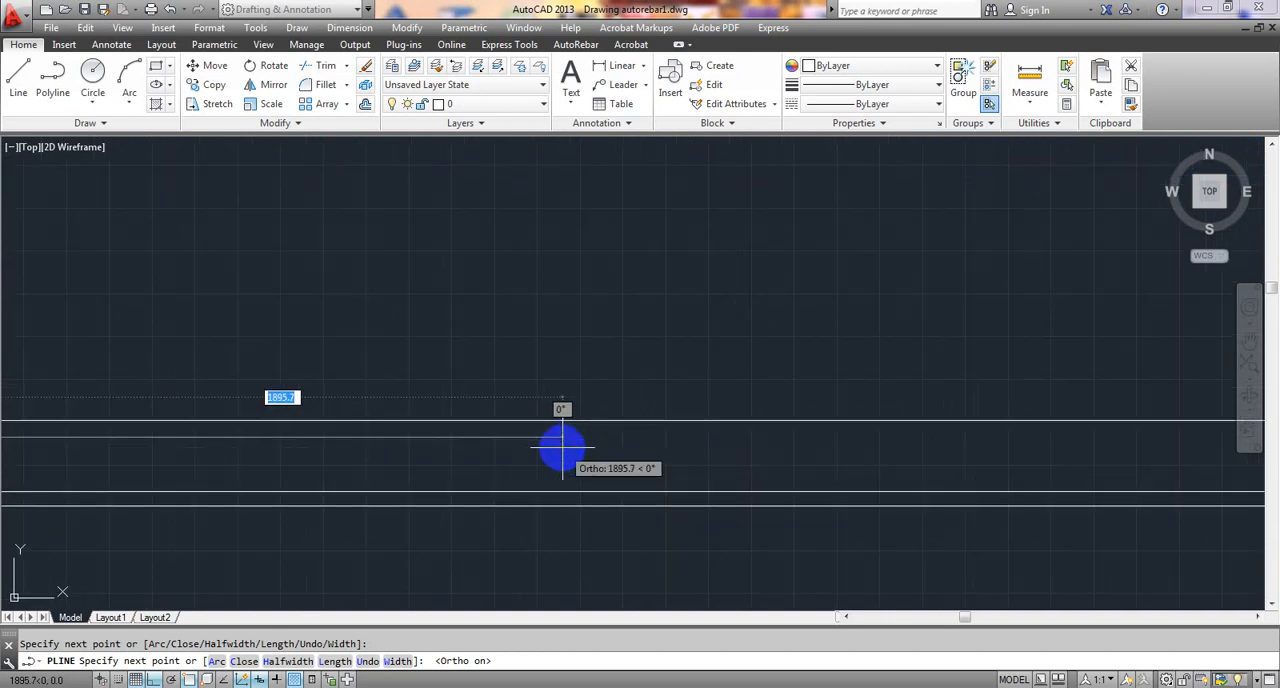
{"action": "left_click", "coordinate": [561, 437]}
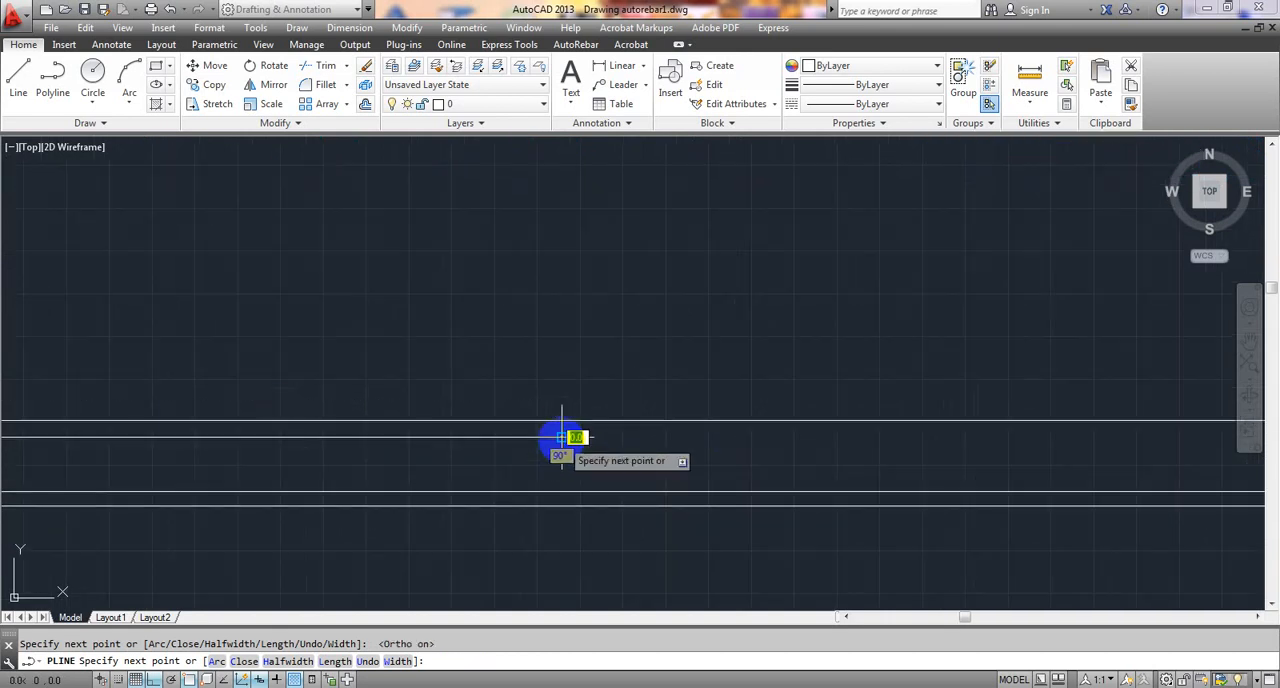
- Turn Ortho off and slope the polyline down about 98 mm at 49° to the bottom bar in the second span
{"action": "key", "text": "F8"}
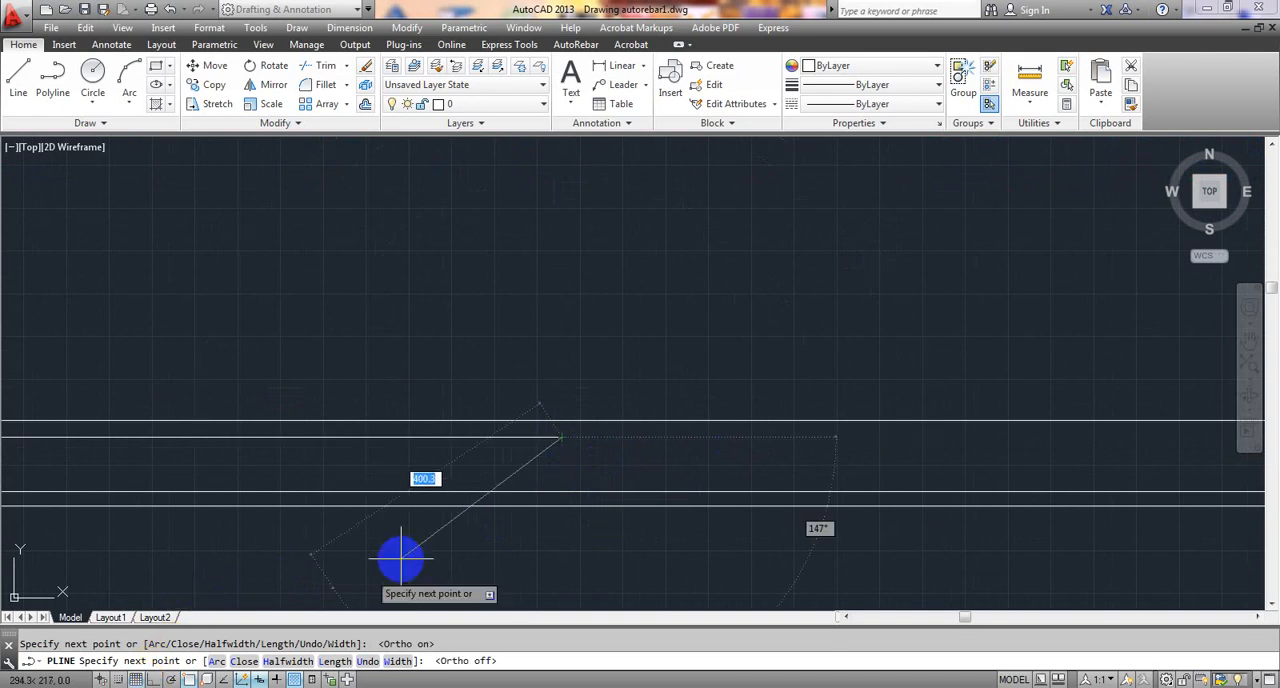
{"action": "left_click", "coordinate": [604, 489]}
{"action": "scroll", "coordinate": [780, 475], "scroll_direction": "down", "scroll_amount": 5}
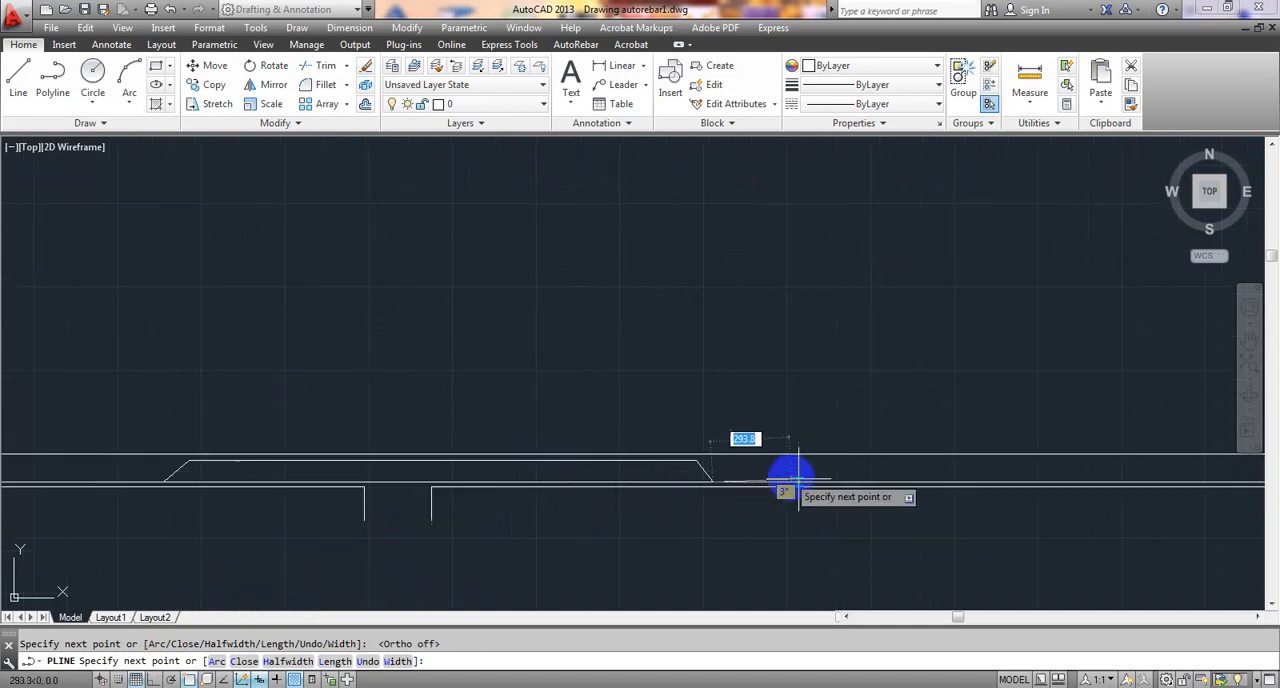
- Extend the polyline along the bottom bar through the second span to a point short of the right support
{"action": "middle_click_drag", "start_coordinate": [936, 490], "coordinate": [527, 491]}
{"action": "scroll", "coordinate": [957, 500], "scroll_direction": "down", "scroll_amount": 5}
{"action": "scroll", "coordinate": [909, 497], "scroll_direction": "up", "scroll_amount": 5}
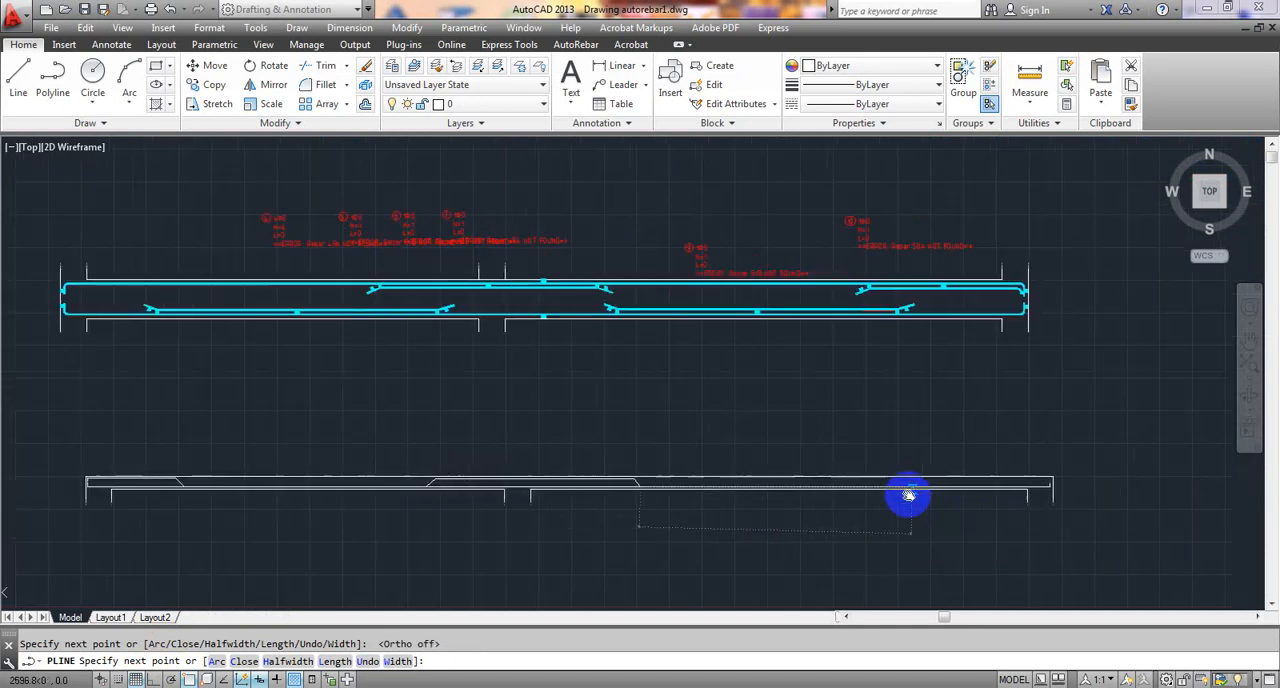
{"action": "scroll", "coordinate": [801, 487], "scroll_direction": "up", "scroll_amount": 3}
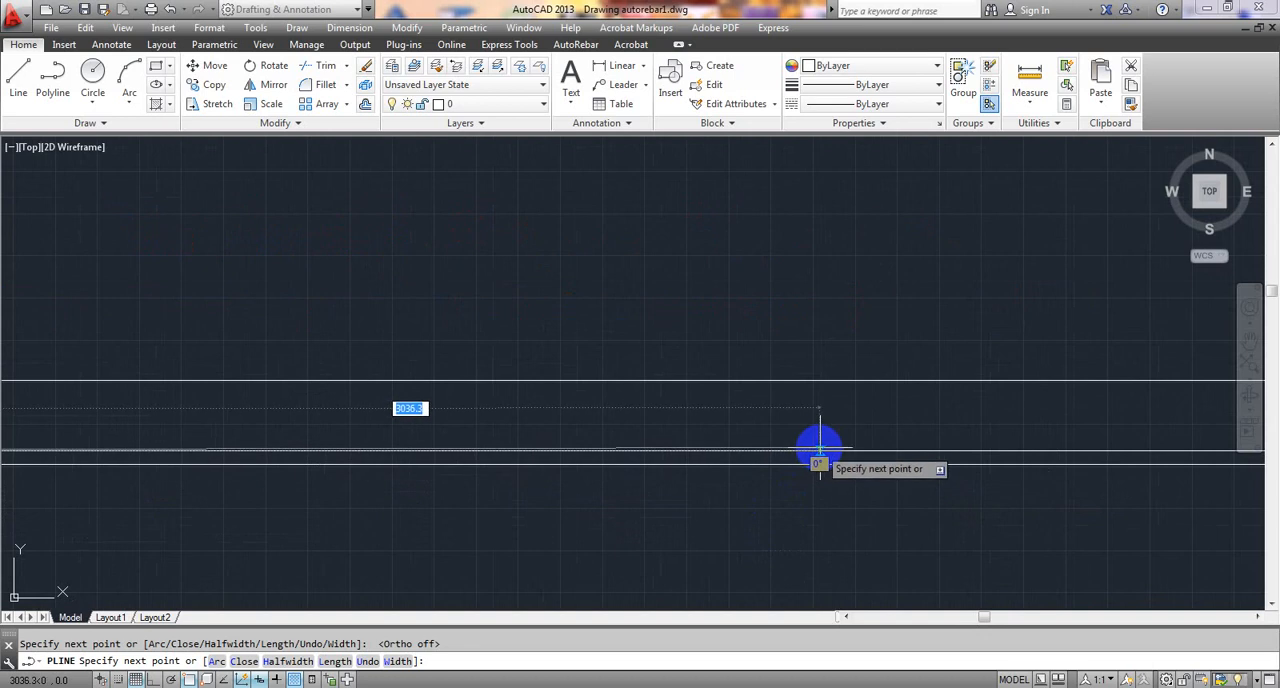
{"action": "middle_click_drag", "start_coordinate": [820, 451], "coordinate": [432, 458]}
{"action": "scroll", "coordinate": [422, 457], "scroll_direction": "down", "scroll_amount": 2}
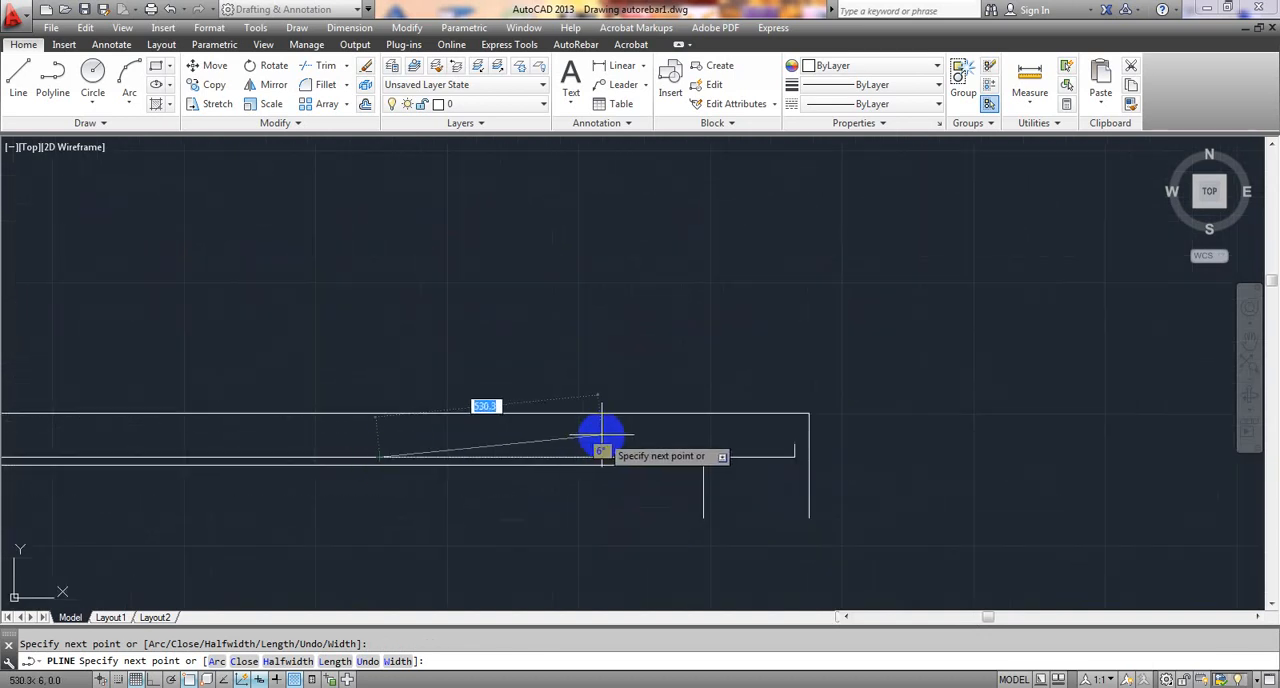
- Slope the polyline up about 119 mm at 48° from the bottom bar to just below the top face
{"action": "middle_click_drag", "start_coordinate": [419, 433], "coordinate": [458, 428]}
{"action": "scroll", "coordinate": [421, 428], "scroll_direction": "up", "scroll_amount": 2}
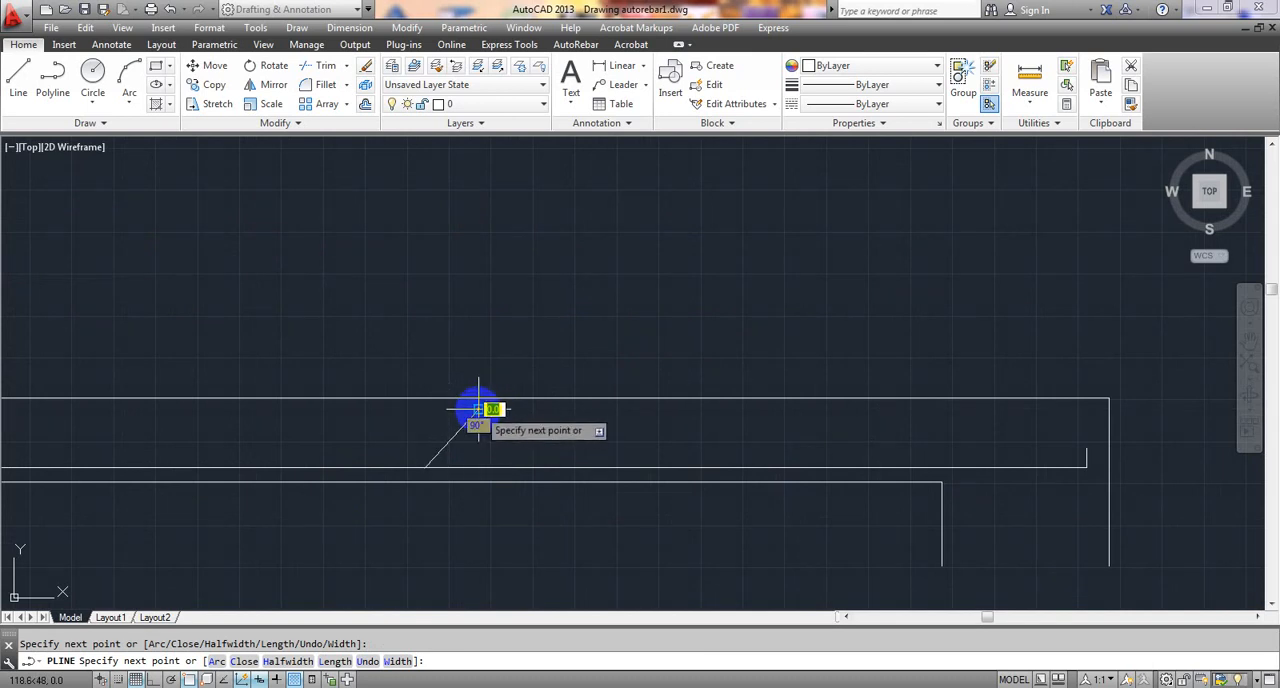
{"action": "left_click", "coordinate": [478, 408]}
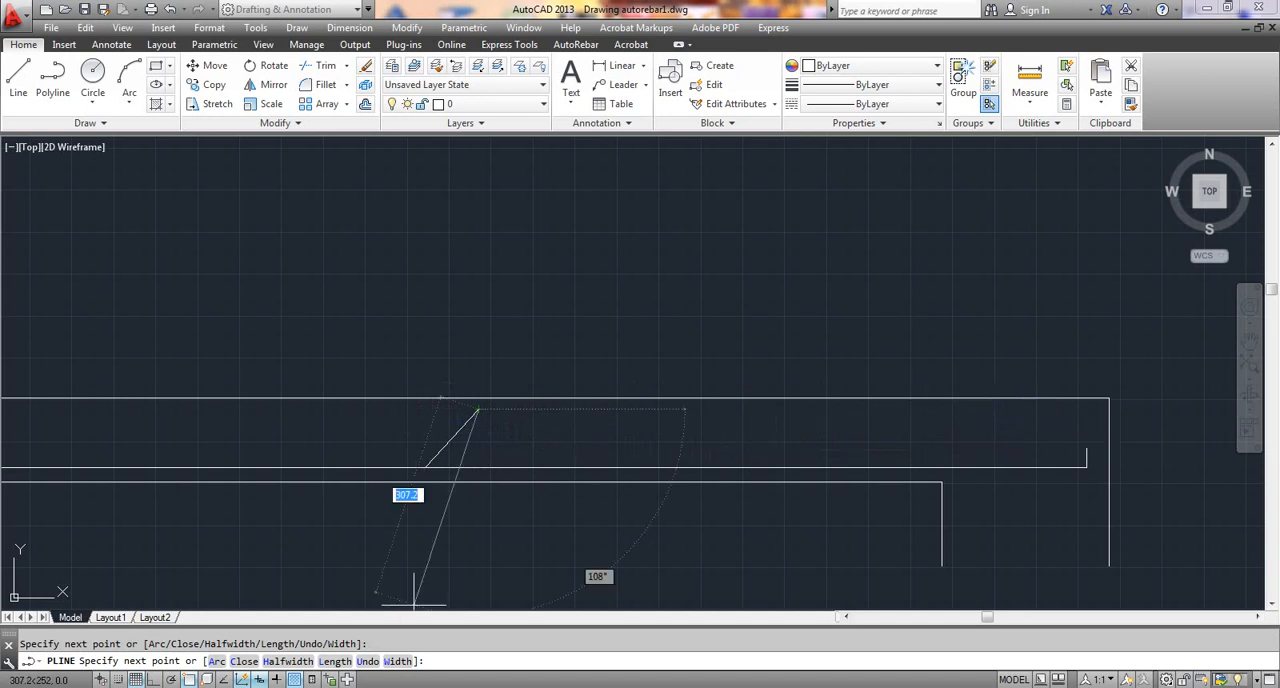
- With Ortho on, run the polyline horizontally until above the bottom bar's right leg and finish it with a downward leg about 46 mm long
{"action": "left_click", "coordinate": [155, 679]}
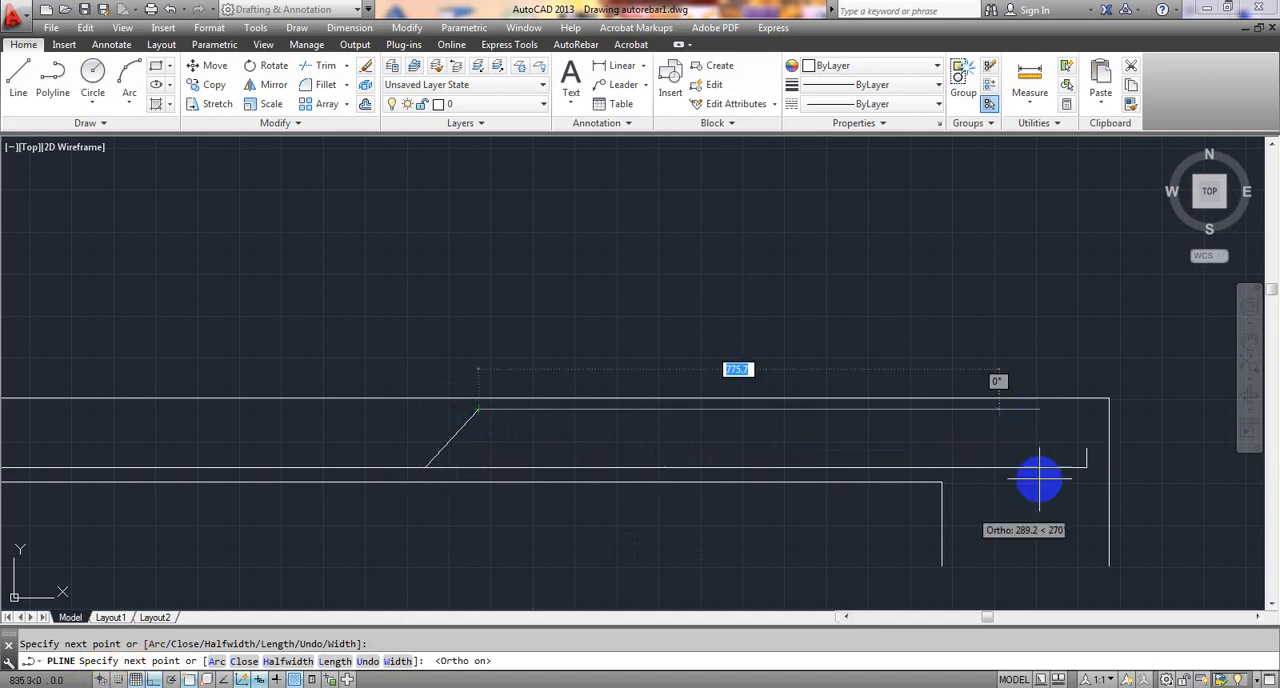
{"action": "left_click", "coordinate": [1086, 409]}
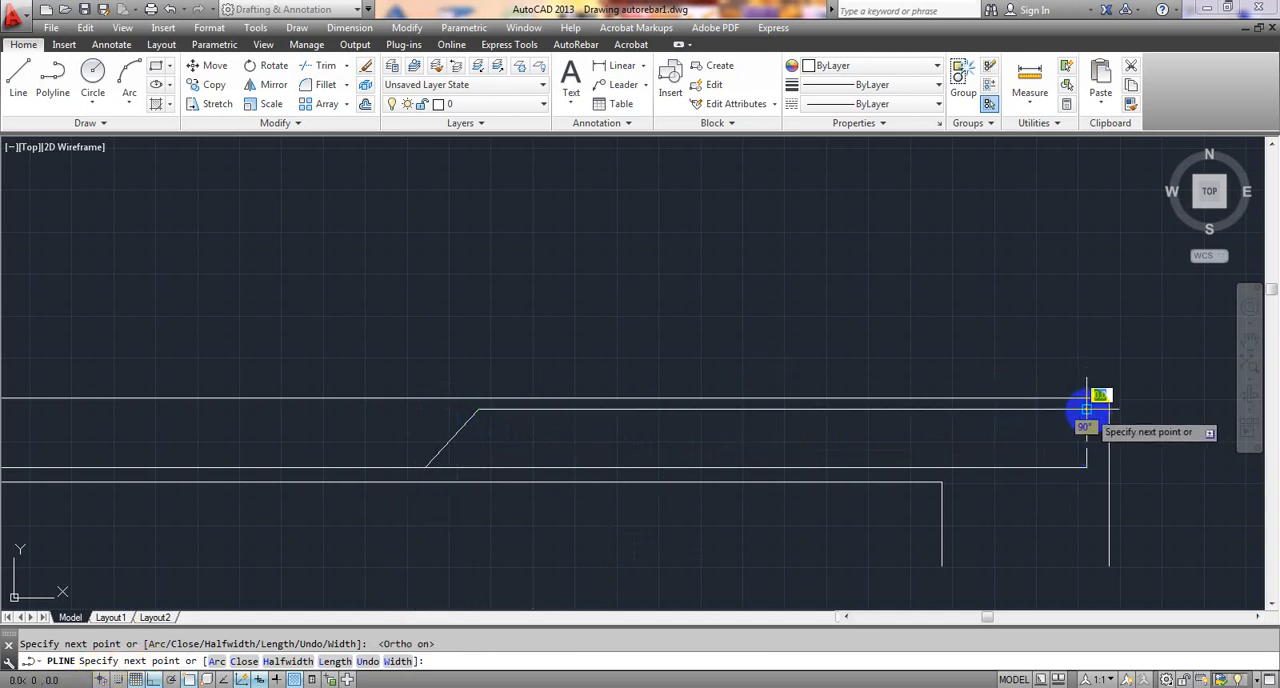
{"action": "scroll", "coordinate": [1086, 409], "scroll_direction": "up", "scroll_amount": 4}
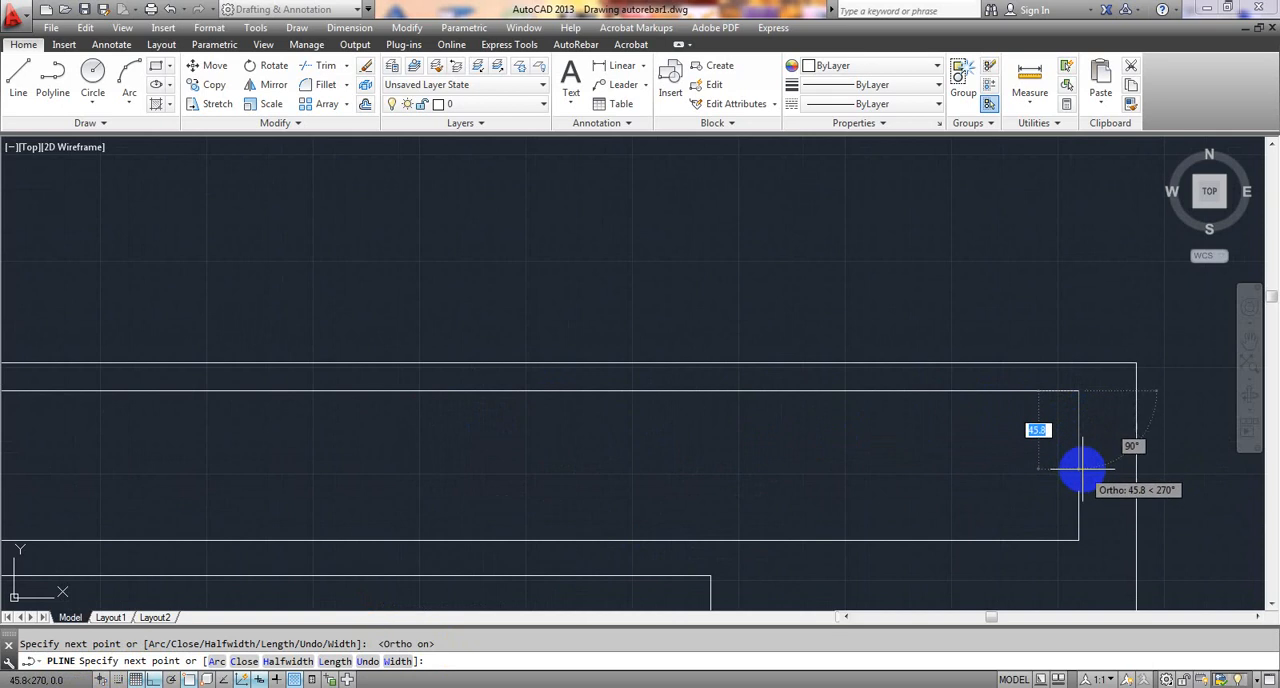
{"action": "left_click", "coordinate": [1080, 468]}
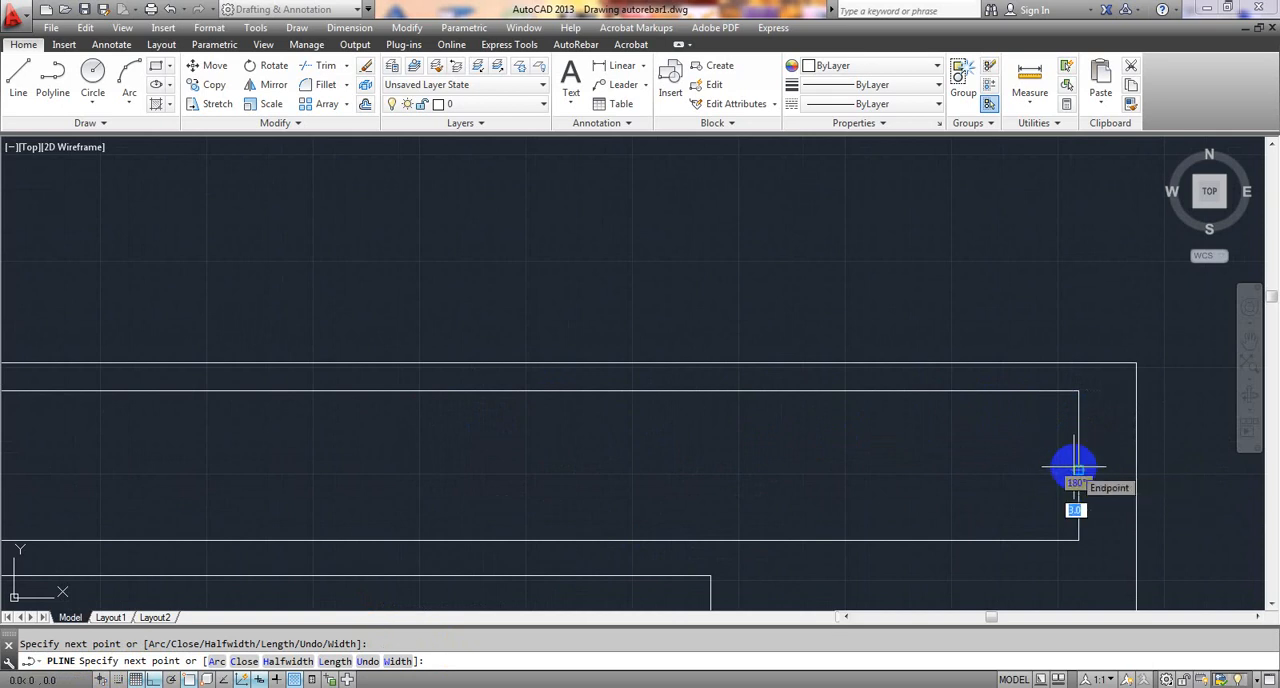
{"action": "key", "text": "Escape"}
{"action": "scroll", "coordinate": [1049, 466], "scroll_direction": "down", "scroll_amount": 3}
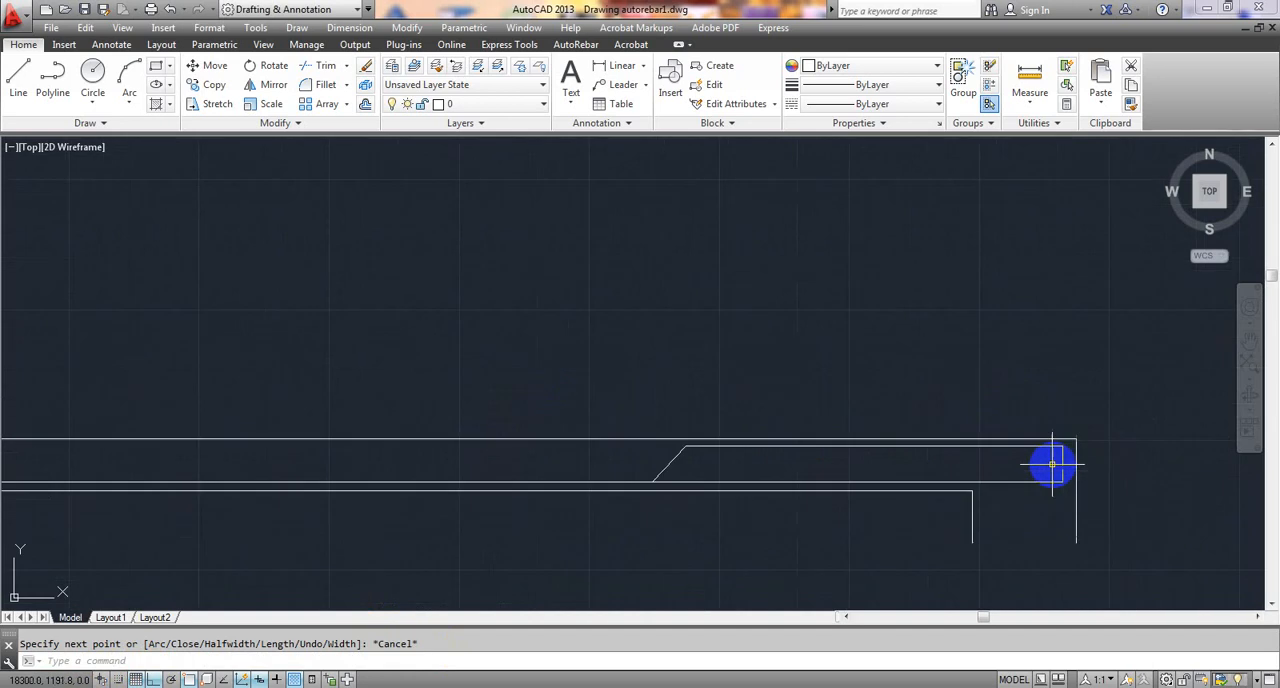
{"action": "scroll", "coordinate": [857, 466], "scroll_direction": "down", "scroll_amount": 1}
{"action": "mouse_move", "coordinate": [788, 480]}
{"action": "middle_mouse_down"}
{"action": "mouse_move", "coordinate": [1043, 380]}
{"action": "mouse_move", "coordinate": [1025, 386]}
{"action": "middle_mouse_up"}
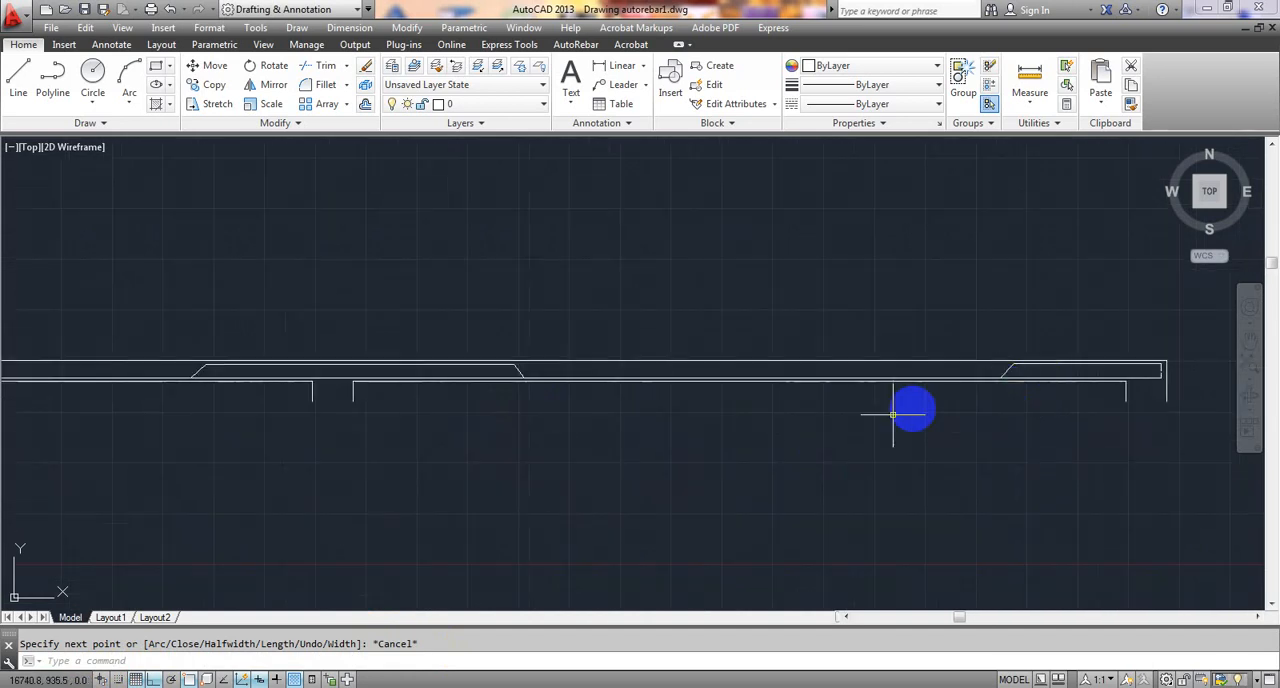
- Examine the bottom and bent-up bar polylines across the whole beam, compared with the reinforced example, and closely at the left support
{"action": "middle_click_drag", "start_coordinate": [634, 437], "coordinate": [866, 437]}
{"action": "scroll", "coordinate": [746, 443], "scroll_direction": "down", "scroll_amount": 2}
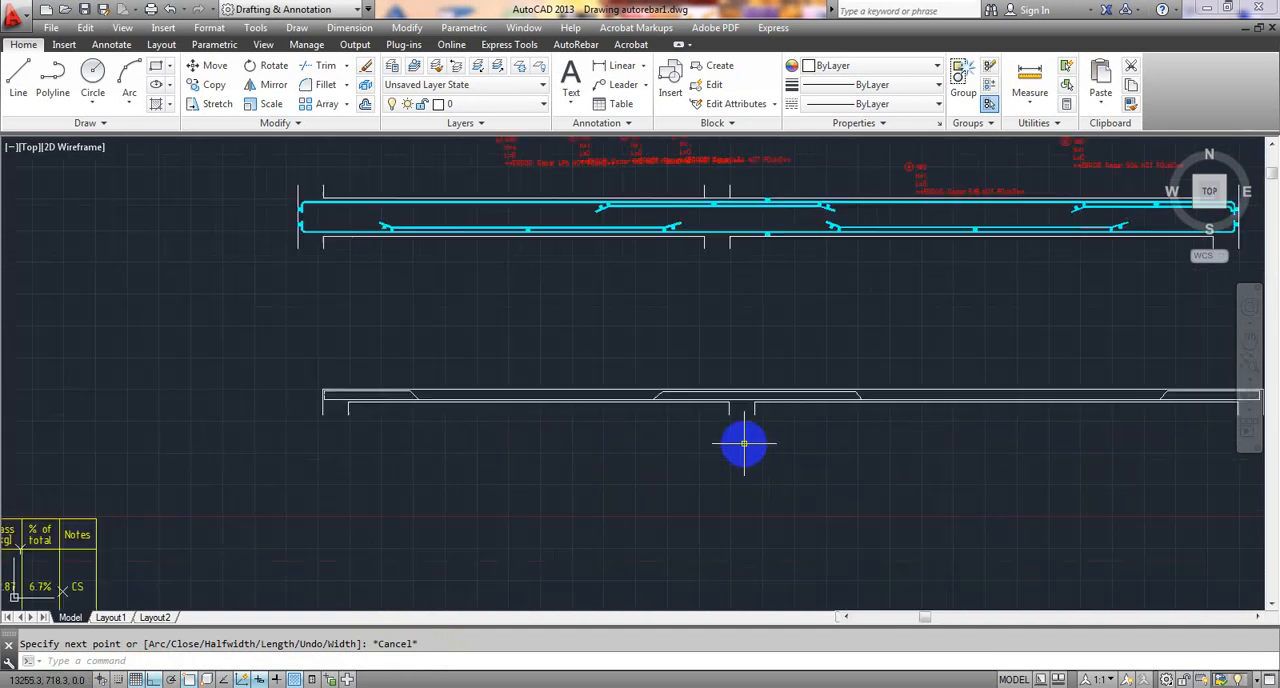
{"action": "middle_click_drag", "start_coordinate": [716, 445], "coordinate": [565, 426]}
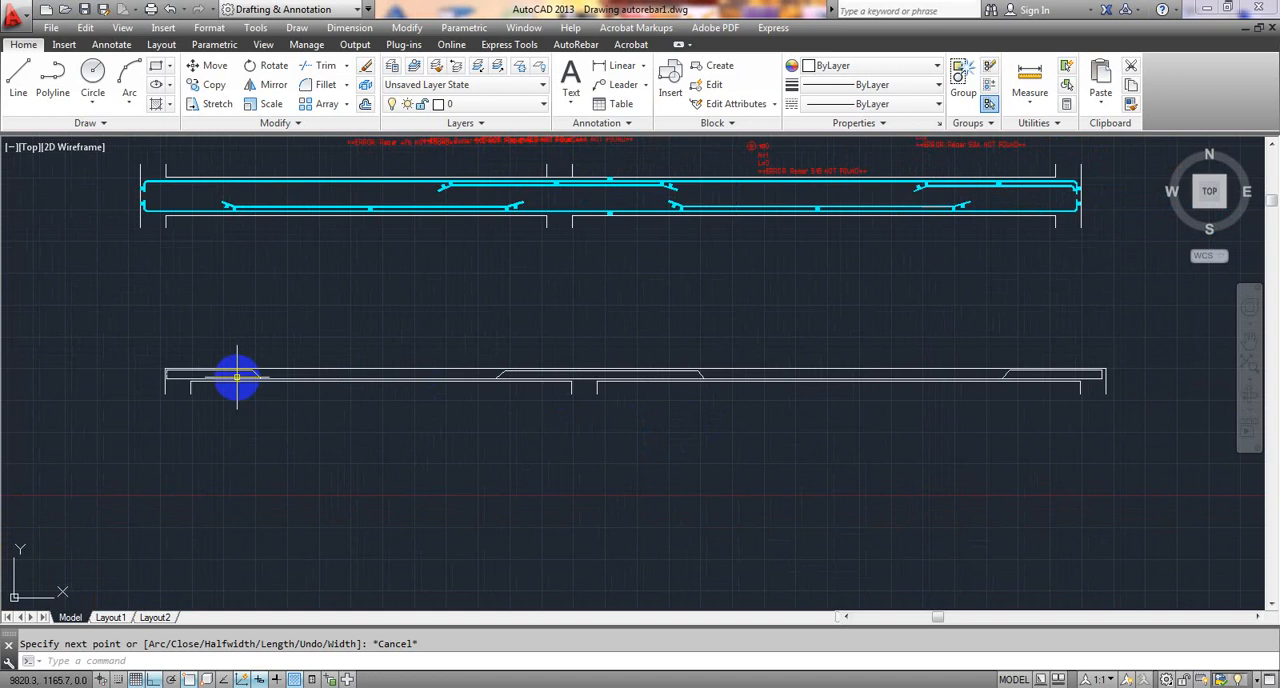
{"action": "scroll", "coordinate": [206, 383], "scroll_direction": "up", "scroll_amount": 6}
{"action": "middle_click_drag", "start_coordinate": [137, 397], "coordinate": [662, 493]}
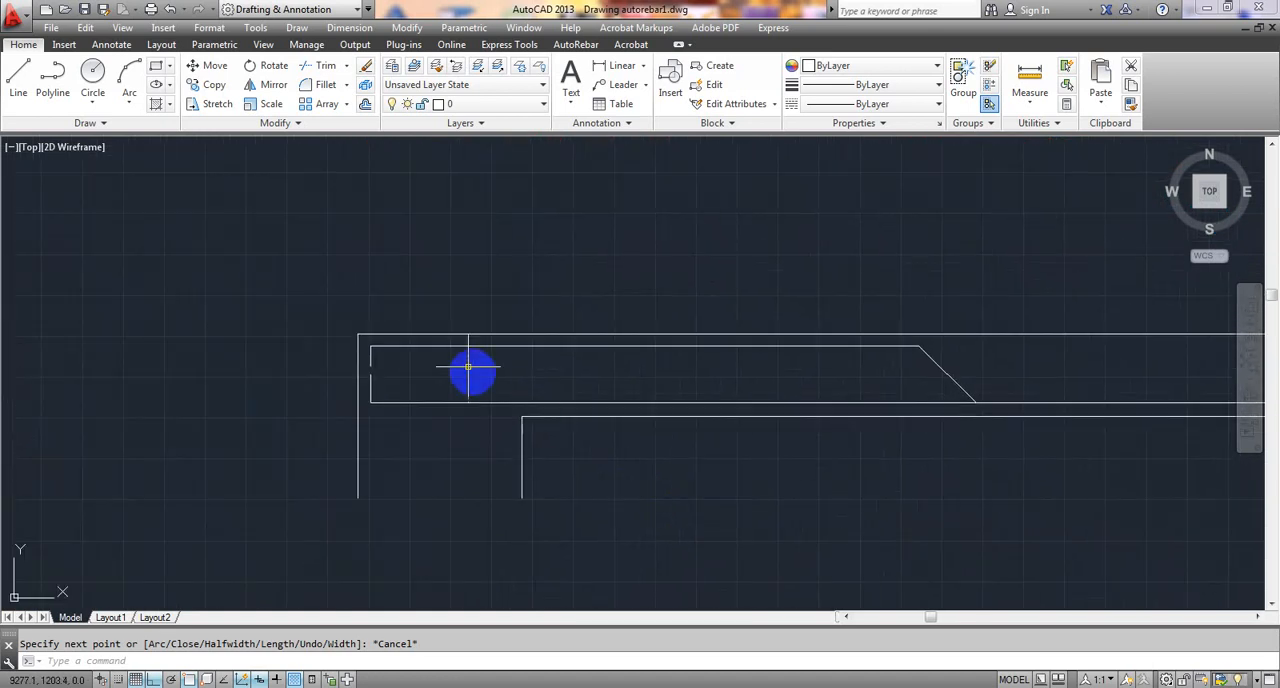
{"action": "middle_click_drag", "start_coordinate": [972, 448], "coordinate": [589, 449]}
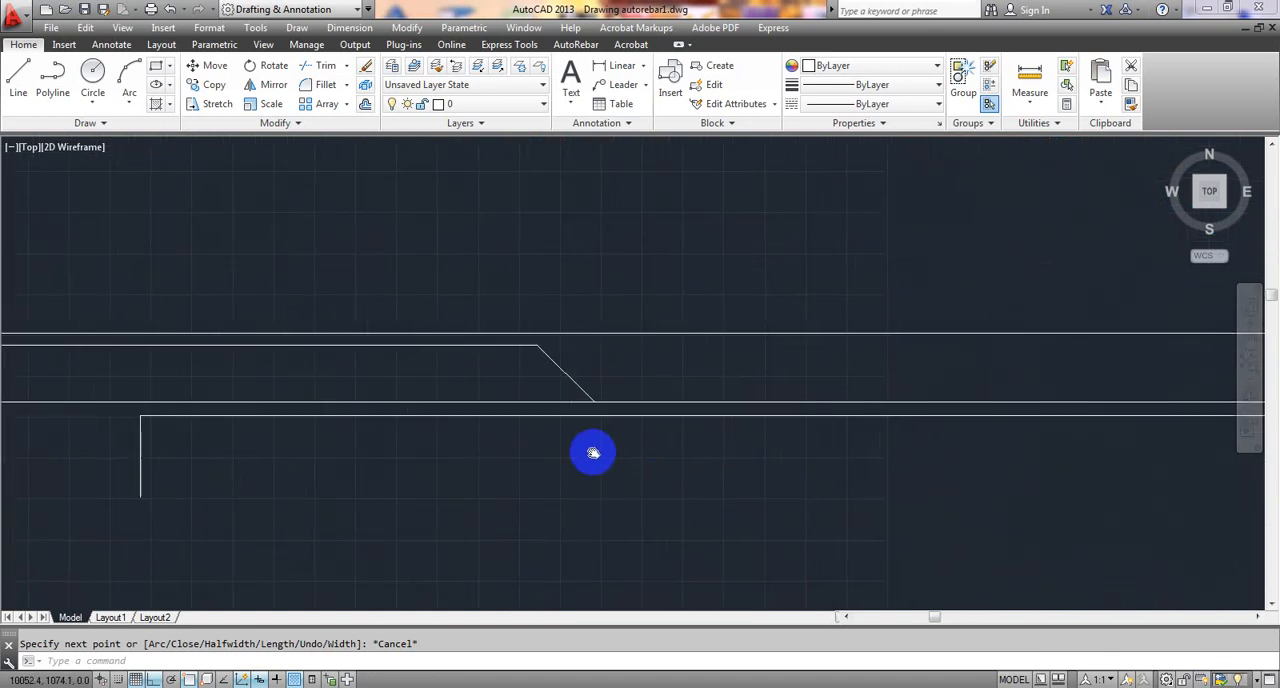
{"action": "scroll", "coordinate": [558, 408], "scroll_direction": "down", "scroll_amount": 2}
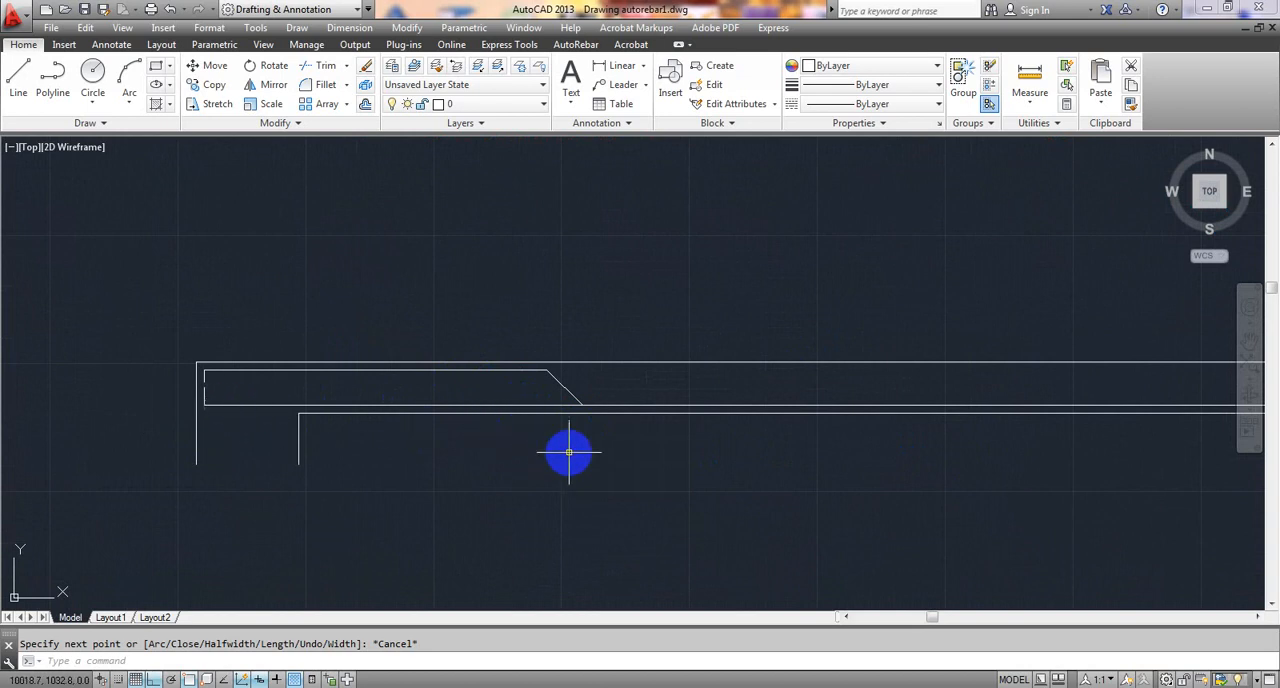
{"action": "scroll", "coordinate": [611, 467], "scroll_direction": "down", "scroll_amount": 2}
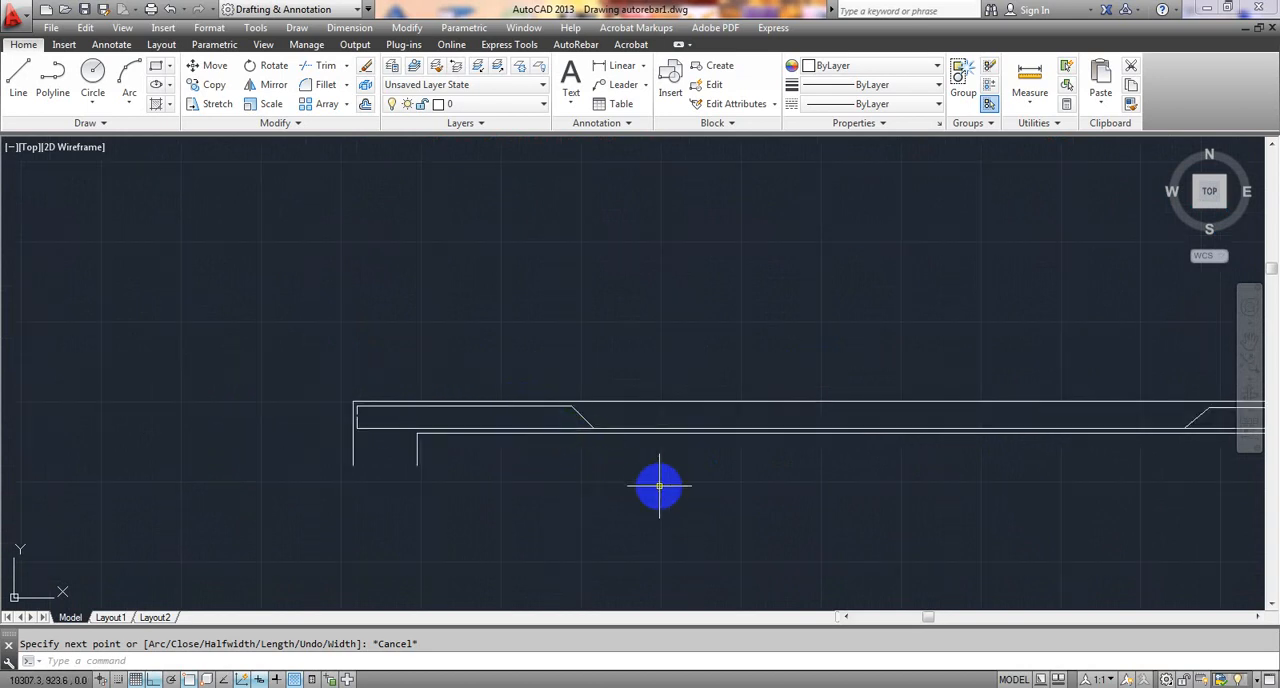
{"action": "middle_click_drag", "start_coordinate": [662, 487], "coordinate": [631, 487]}
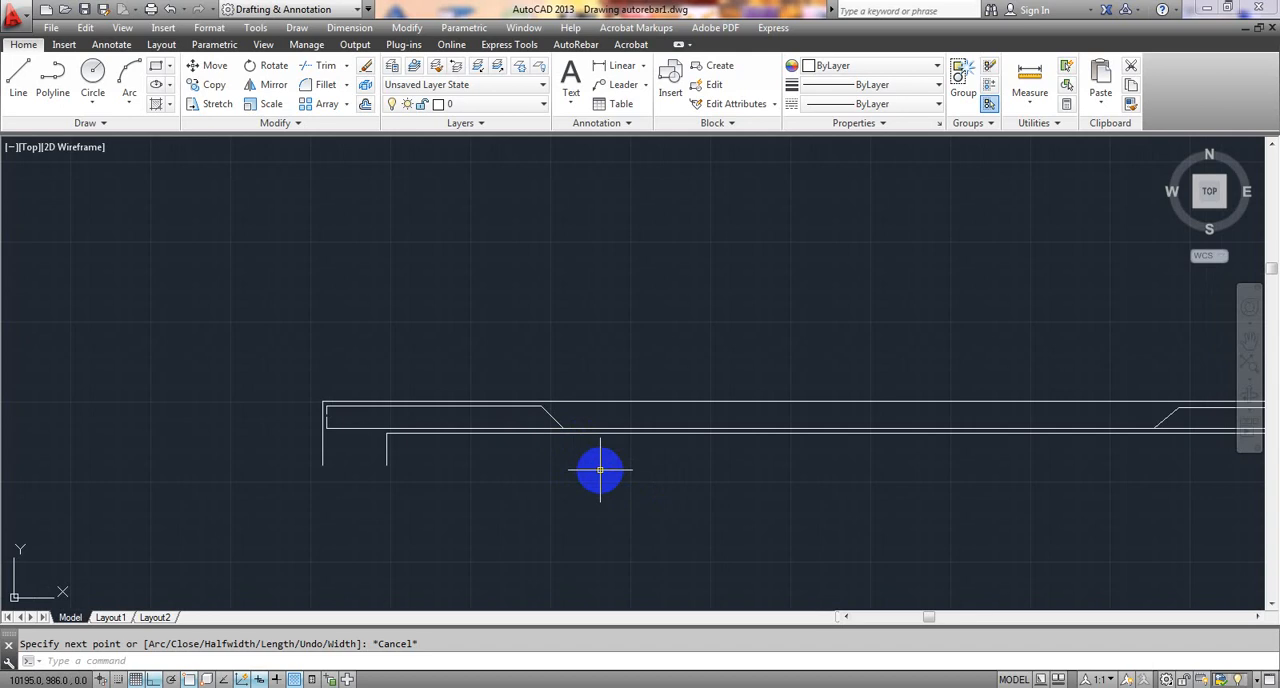
- Inspect the bent-up bar over the intermediate support and its hooked end at the right support for where additional top bars belong
{"action": "middle_click_drag", "start_coordinate": [676, 480], "coordinate": [487, 502]}
{"action": "scroll", "coordinate": [527, 509], "scroll_direction": "down", "scroll_amount": 2}
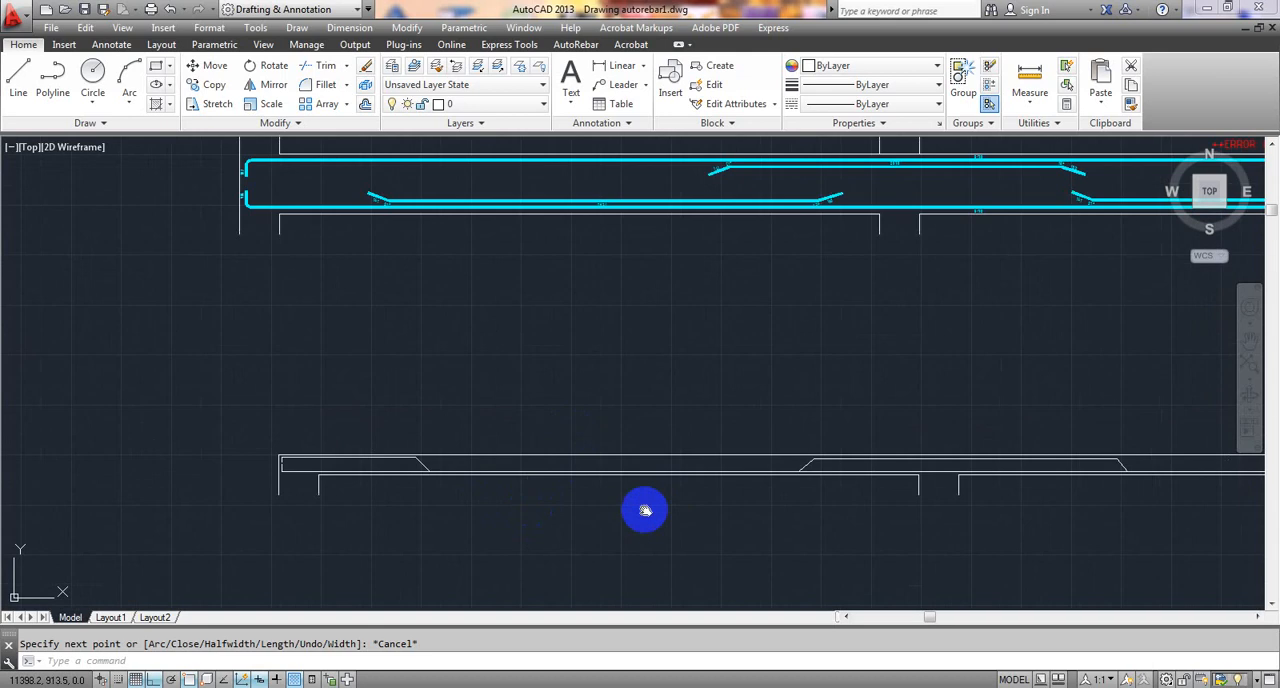
{"action": "mouse_move", "coordinate": [645, 510]}
{"action": "middle_mouse_down"}
{"action": "mouse_move", "coordinate": [441, 451]}
{"action": "mouse_move", "coordinate": [440, 423]}
{"action": "mouse_move", "coordinate": [420, 419]}
{"action": "middle_mouse_up"}
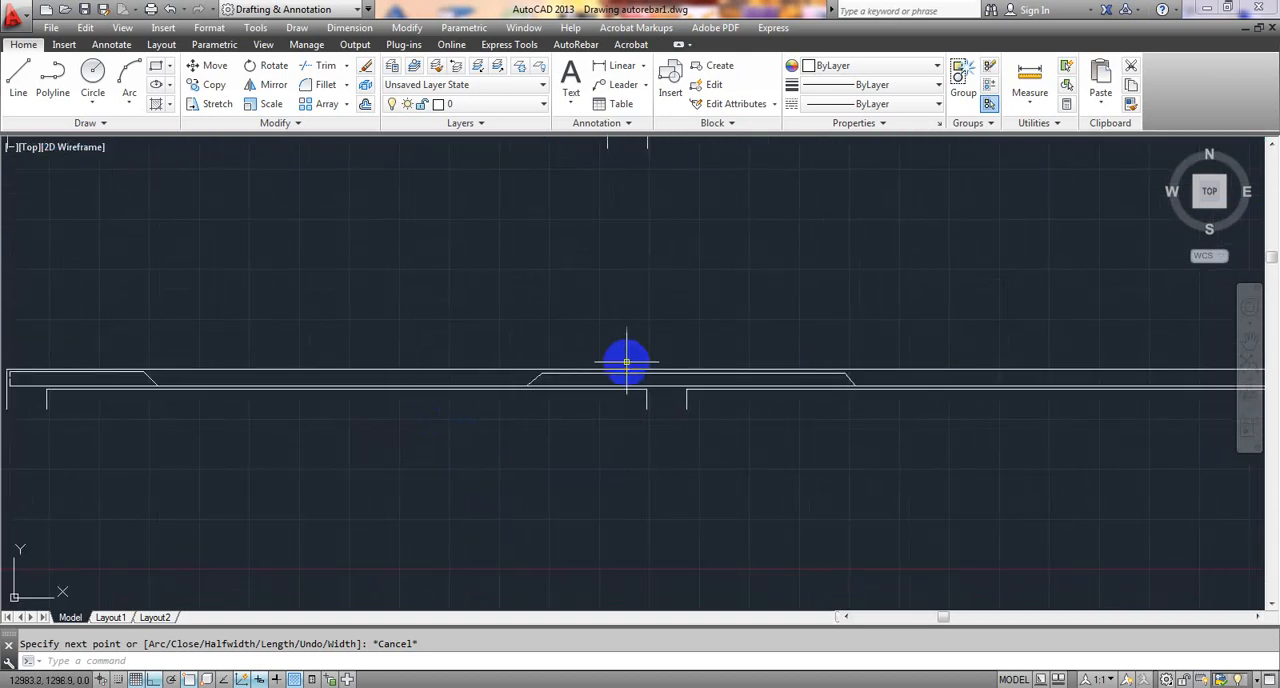
{"action": "scroll", "coordinate": [620, 368], "scroll_direction": "up", "scroll_amount": 4}
{"action": "scroll", "coordinate": [522, 406], "scroll_direction": "down", "scroll_amount": 2}
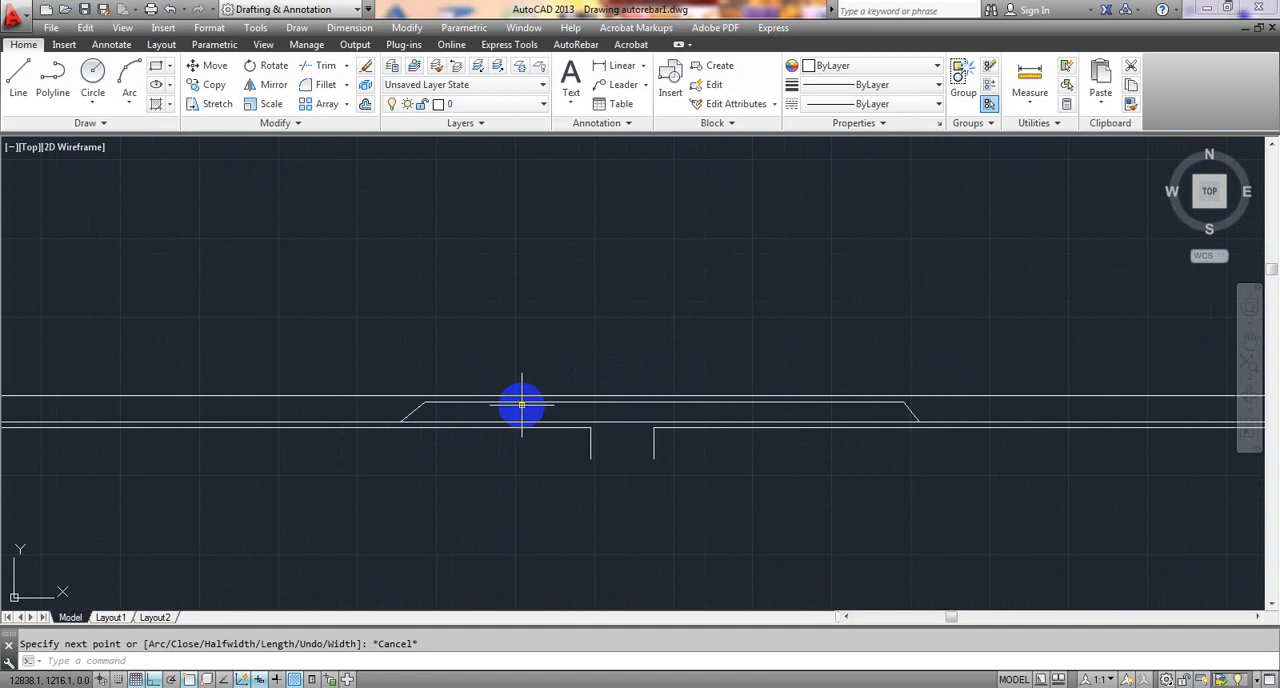
{"action": "scroll", "coordinate": [522, 406], "scroll_direction": "down", "scroll_amount": 2}
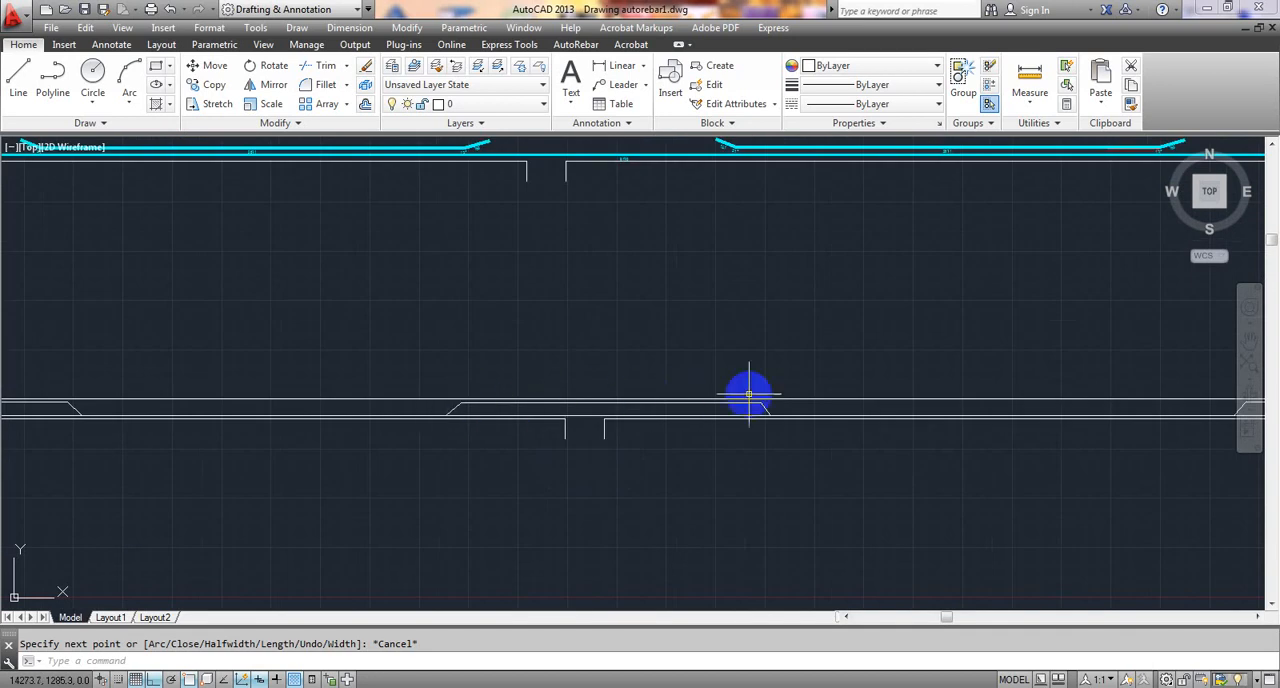
{"action": "middle_click_drag", "start_coordinate": [680, 348], "coordinate": [834, 303]}
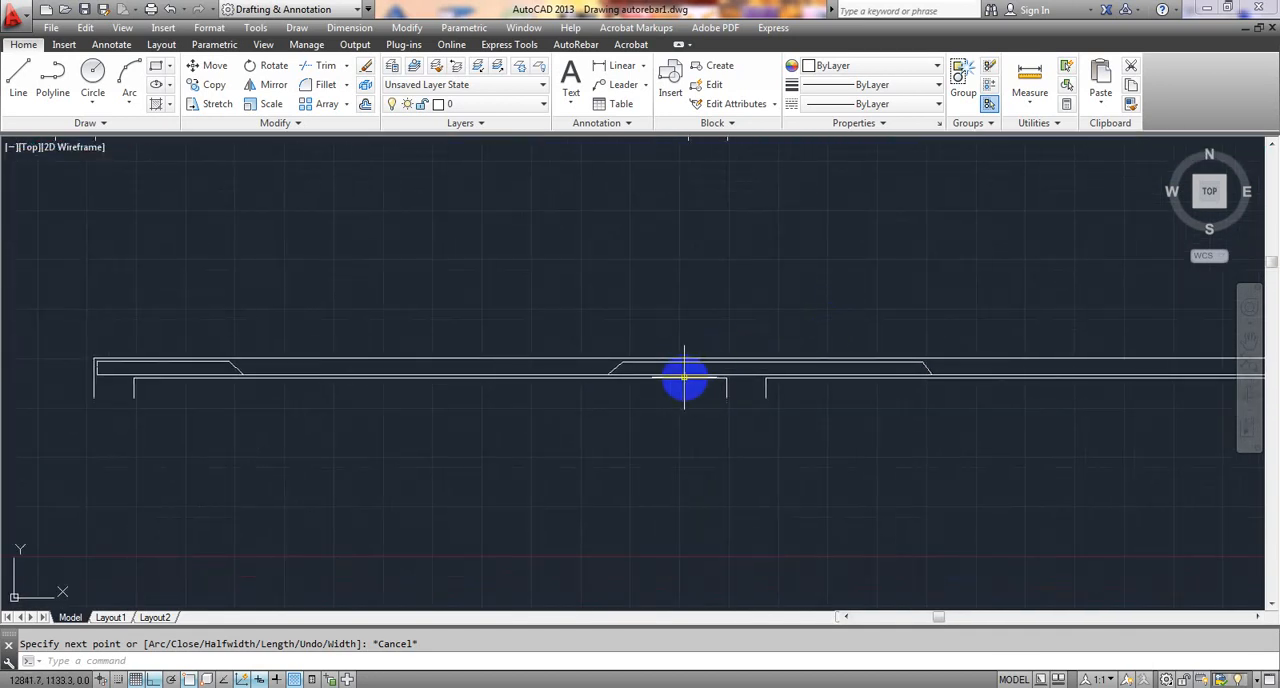
{"action": "scroll", "coordinate": [750, 362], "scroll_direction": "up", "scroll_amount": 4}
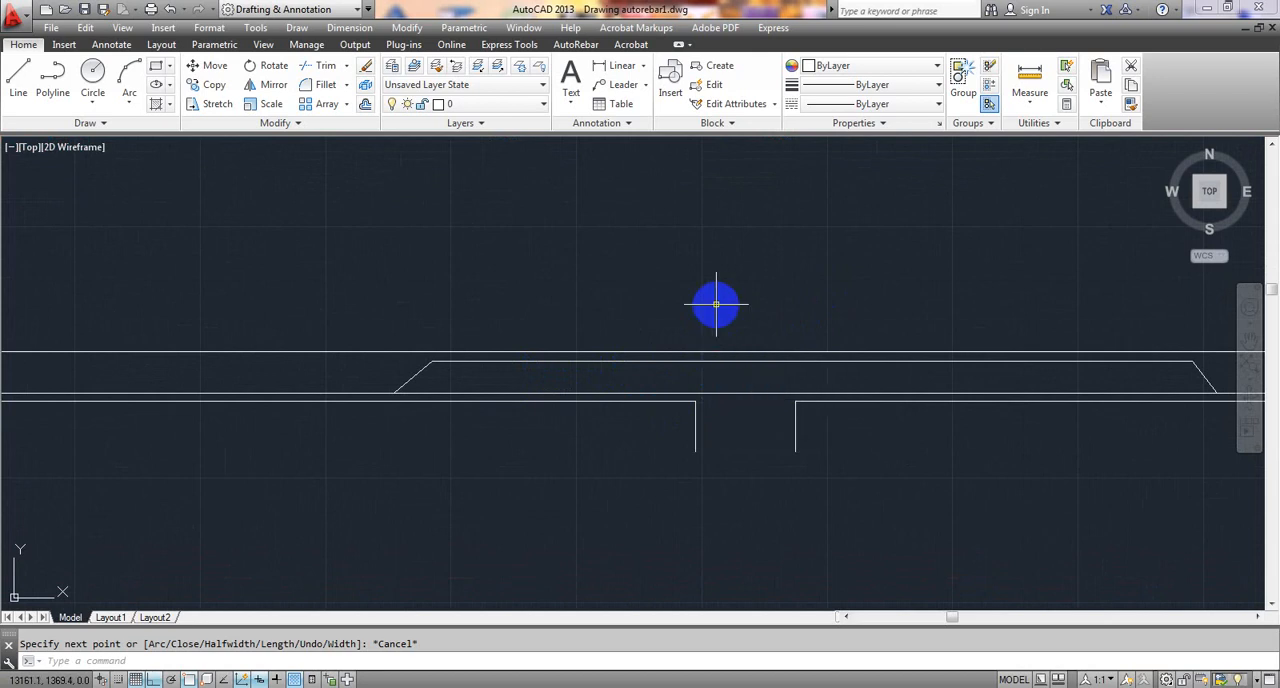
{"action": "scroll", "coordinate": [716, 304], "scroll_direction": "down", "scroll_amount": 5}
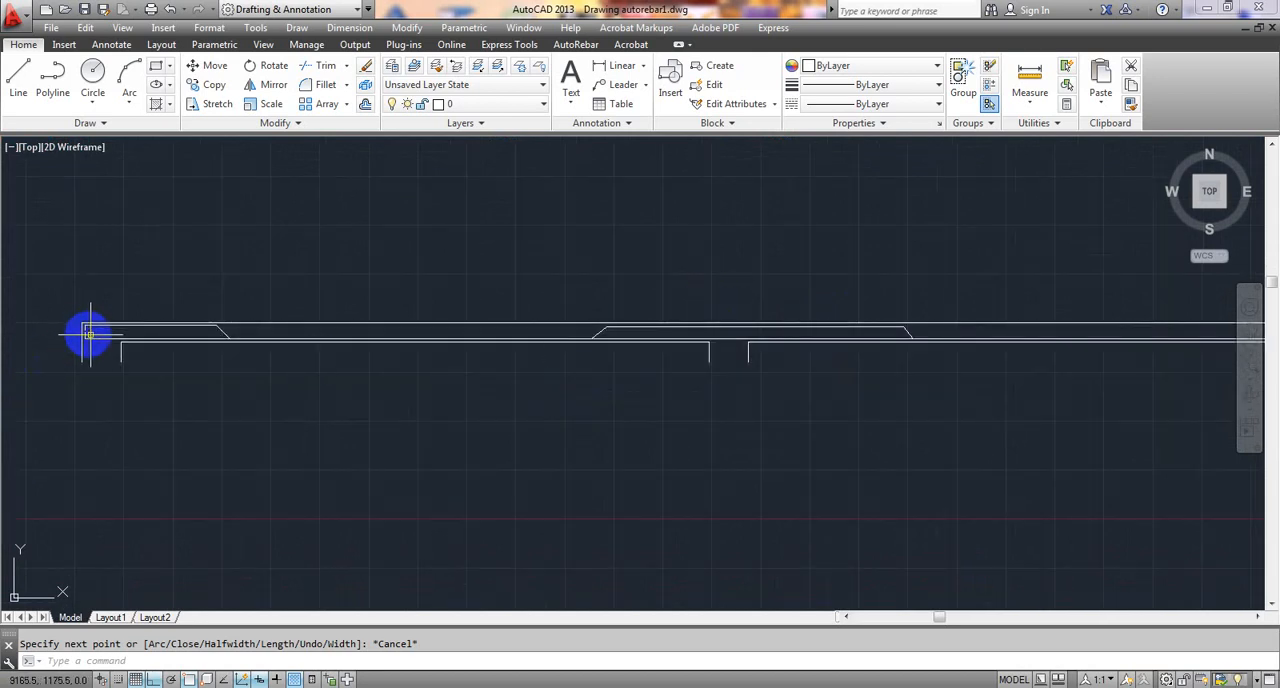
{"action": "scroll", "coordinate": [118, 335], "scroll_direction": "down", "scroll_amount": 6}
{"action": "middle_click_drag", "start_coordinate": [697, 406], "coordinate": [640, 399]}
{"action": "scroll", "coordinate": [488, 332], "scroll_direction": "up", "scroll_amount": 6}
{"action": "scroll", "coordinate": [326, 332], "scroll_direction": "up", "scroll_amount": 2}
{"action": "mouse_move", "coordinate": [326, 332]}
{"action": "middle_mouse_down"}
{"action": "mouse_move", "coordinate": [487, 364]}
{"action": "mouse_move", "coordinate": [1077, 331]}
{"action": "middle_mouse_up"}
{"action": "scroll", "coordinate": [1093, 354], "scroll_direction": "up", "scroll_amount": 2}
{"action": "scroll", "coordinate": [829, 340], "scroll_direction": "down", "scroll_amount": 2}
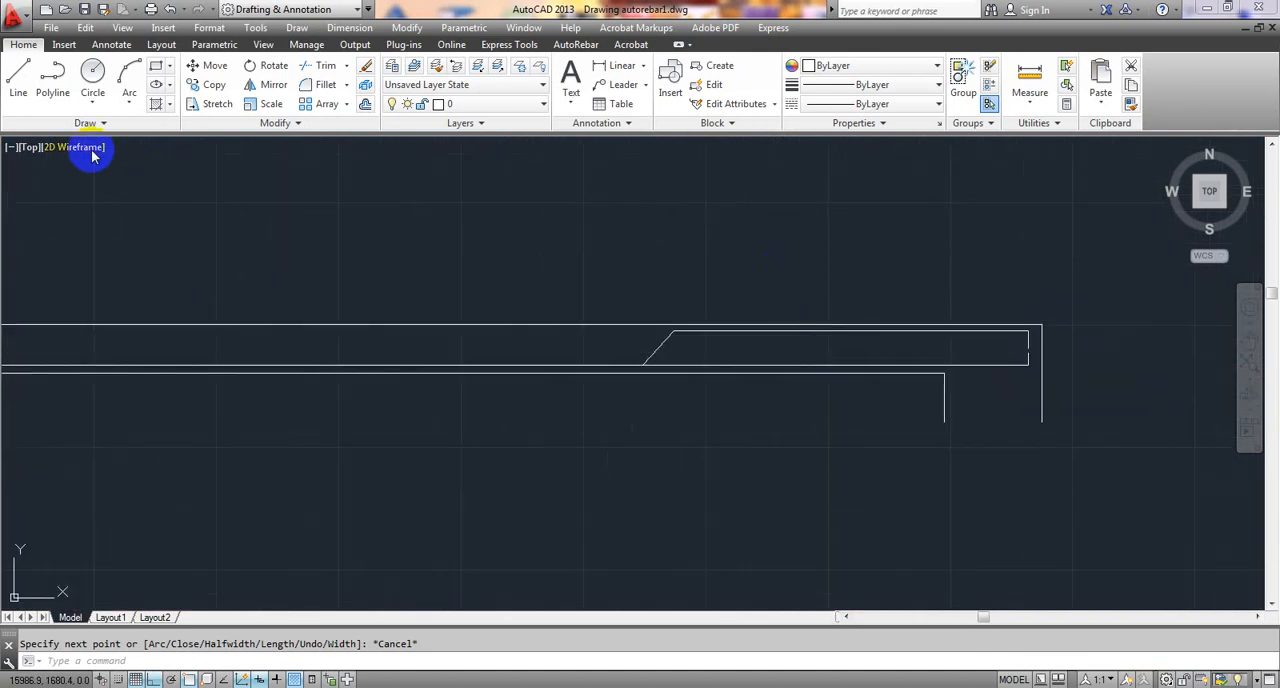
- Start a polyline just inside the bent-up bar's leg at the beam's right end, with a vertical leg about 35 mm up
{"action": "left_click", "coordinate": [48, 76]}
{"action": "scroll", "coordinate": [953, 251], "scroll_direction": "up", "scroll_amount": 6}
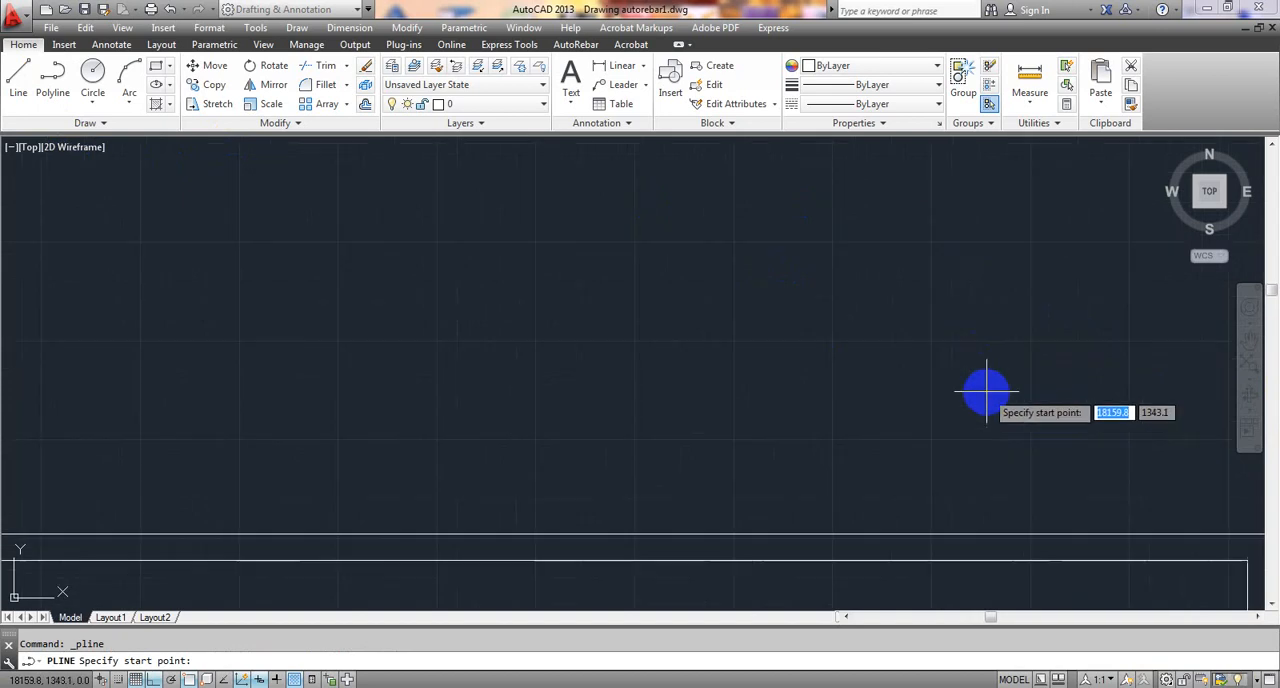
{"action": "middle_click_drag", "start_coordinate": [974, 393], "coordinate": [860, 100]}
{"action": "scroll", "coordinate": [876, 151], "scroll_direction": "down", "scroll_amount": 2}
{"action": "middle_click_drag", "start_coordinate": [934, 267], "coordinate": [946, 325]}
{"action": "scroll", "coordinate": [1000, 298], "scroll_direction": "up", "scroll_amount": 4}
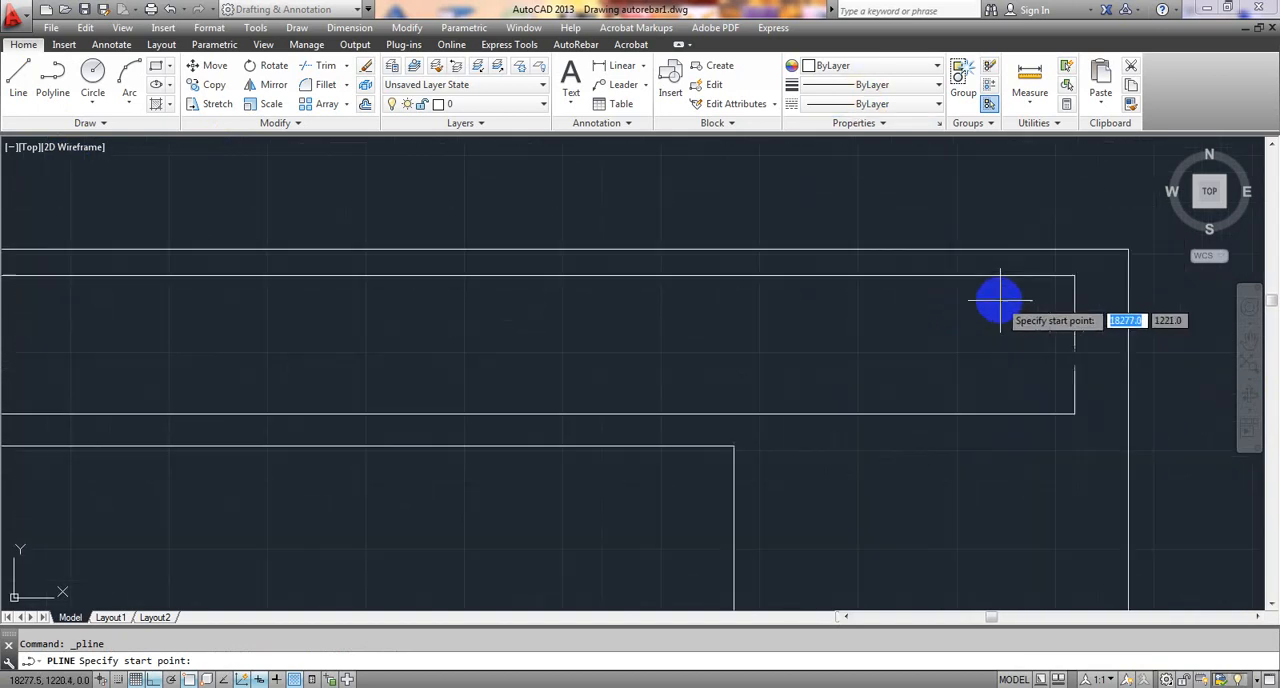
{"action": "middle_click_drag", "start_coordinate": [1038, 333], "coordinate": [1012, 328]}
{"action": "scroll", "coordinate": [1000, 329], "scroll_direction": "down", "scroll_amount": 2}
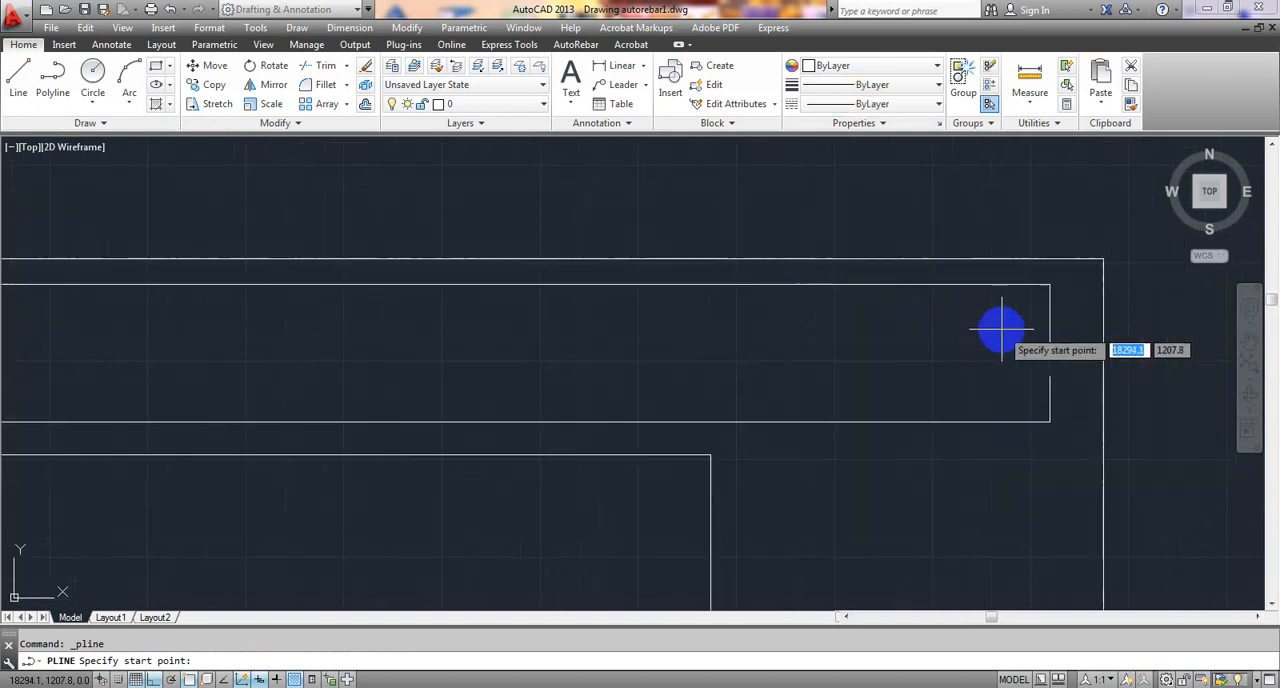
{"action": "scroll", "coordinate": [897, 341], "scroll_direction": "down", "scroll_amount": 2}
{"action": "middle_click_drag", "start_coordinate": [906, 341], "coordinate": [1110, 316]}
{"action": "scroll", "coordinate": [1120, 314], "scroll_direction": "up", "scroll_amount": 1}
{"action": "scroll", "coordinate": [1135, 312], "scroll_direction": "up", "scroll_amount": 1}
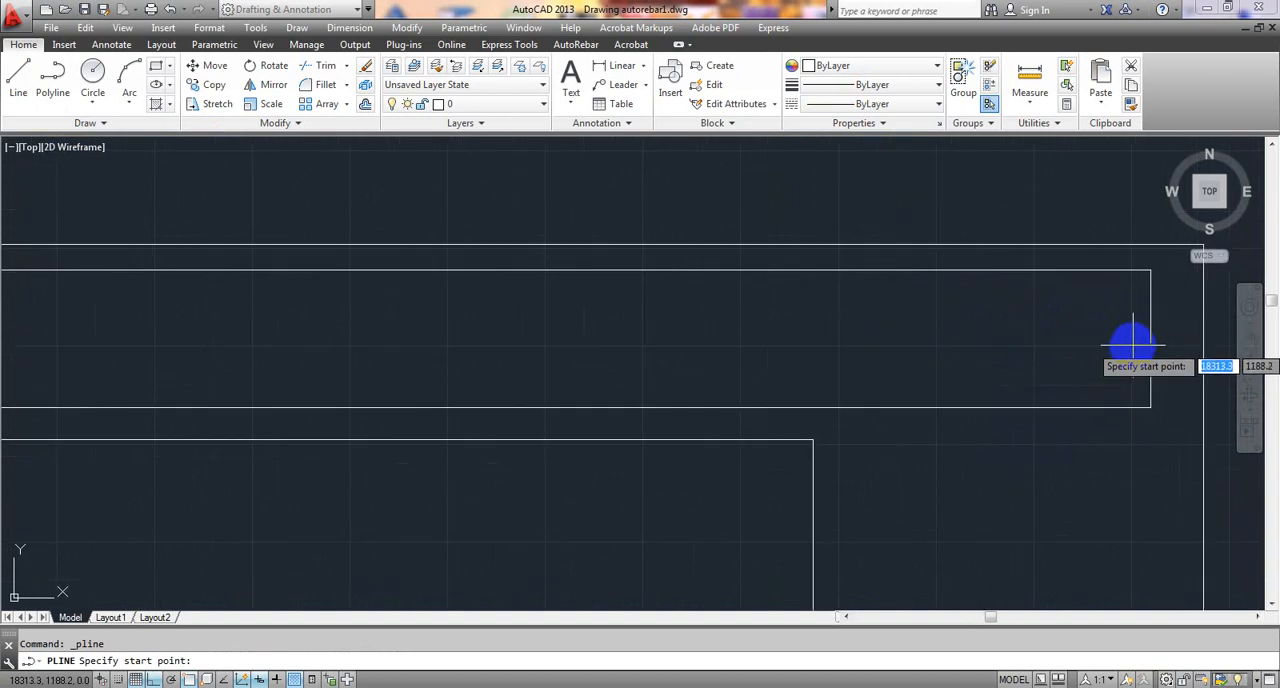
{"action": "left_click", "coordinate": [1134, 341]}
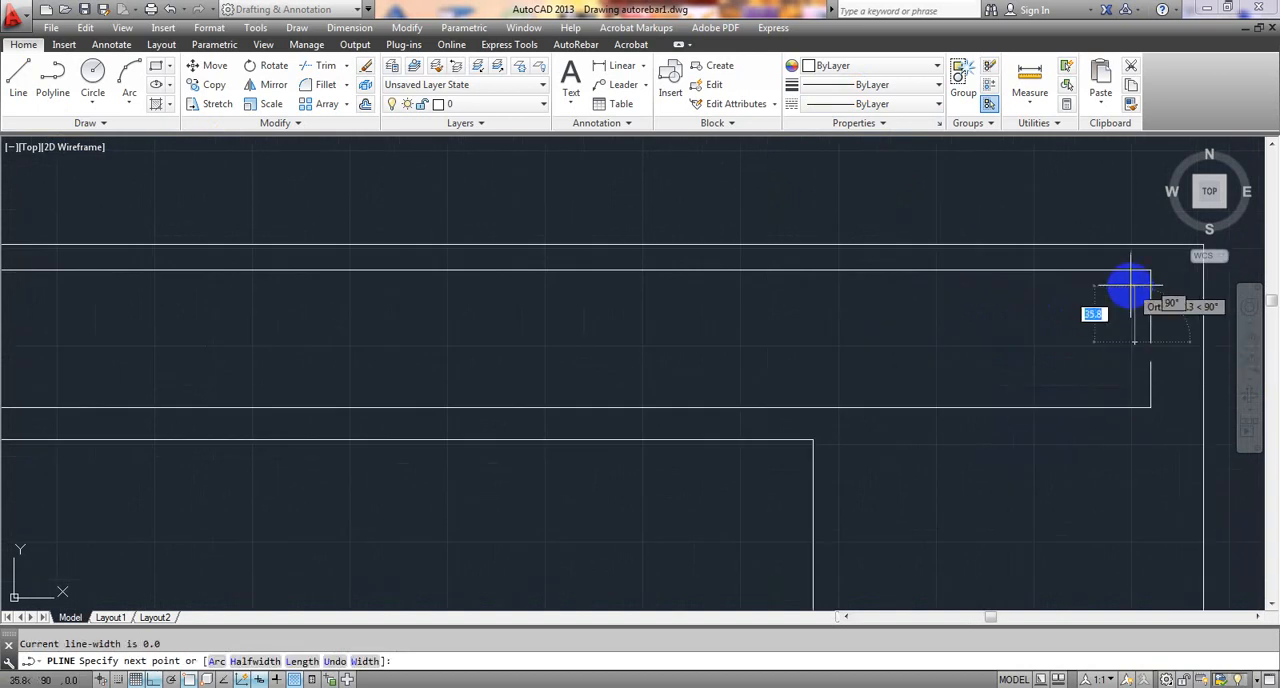
{"action": "left_click", "coordinate": [1134, 291]}
{"action": "scroll", "coordinate": [830, 301], "scroll_direction": "down", "scroll_amount": 2}
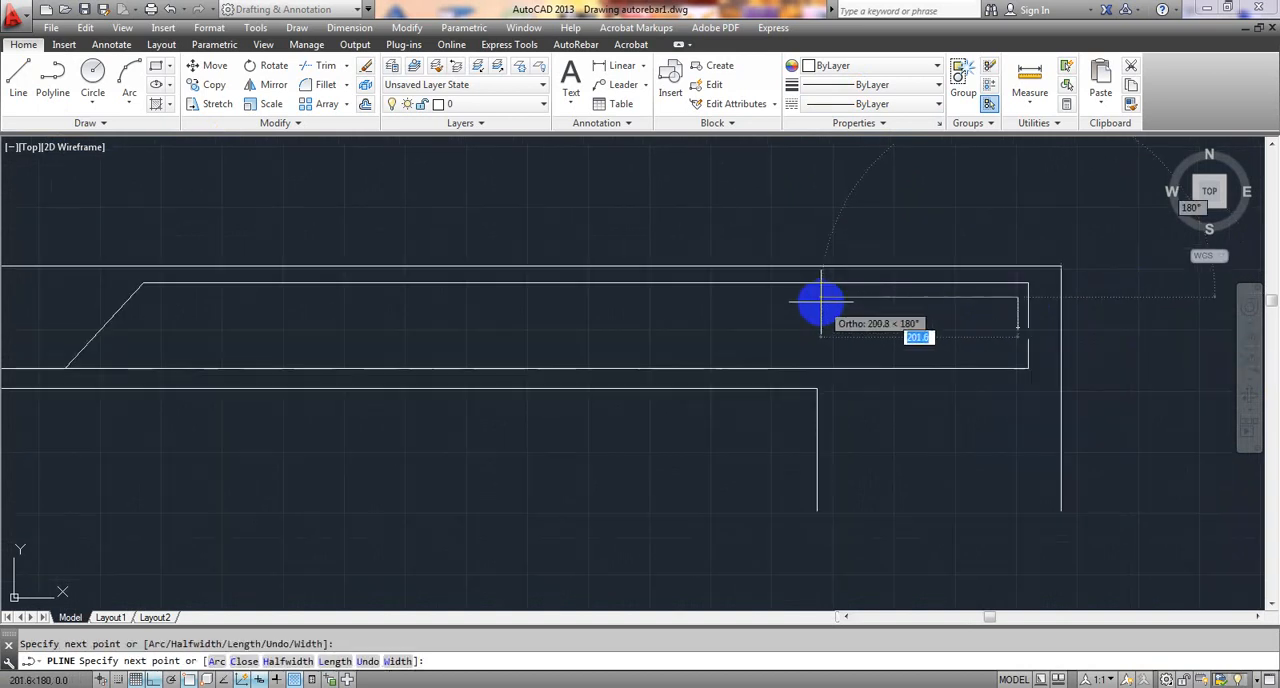
- Run the polyline horizontally to the left about 975 mm, until above the foot of the bent-up bar's slope, and finish it
{"action": "middle_click_drag", "start_coordinate": [778, 297], "coordinate": [1165, 296]}
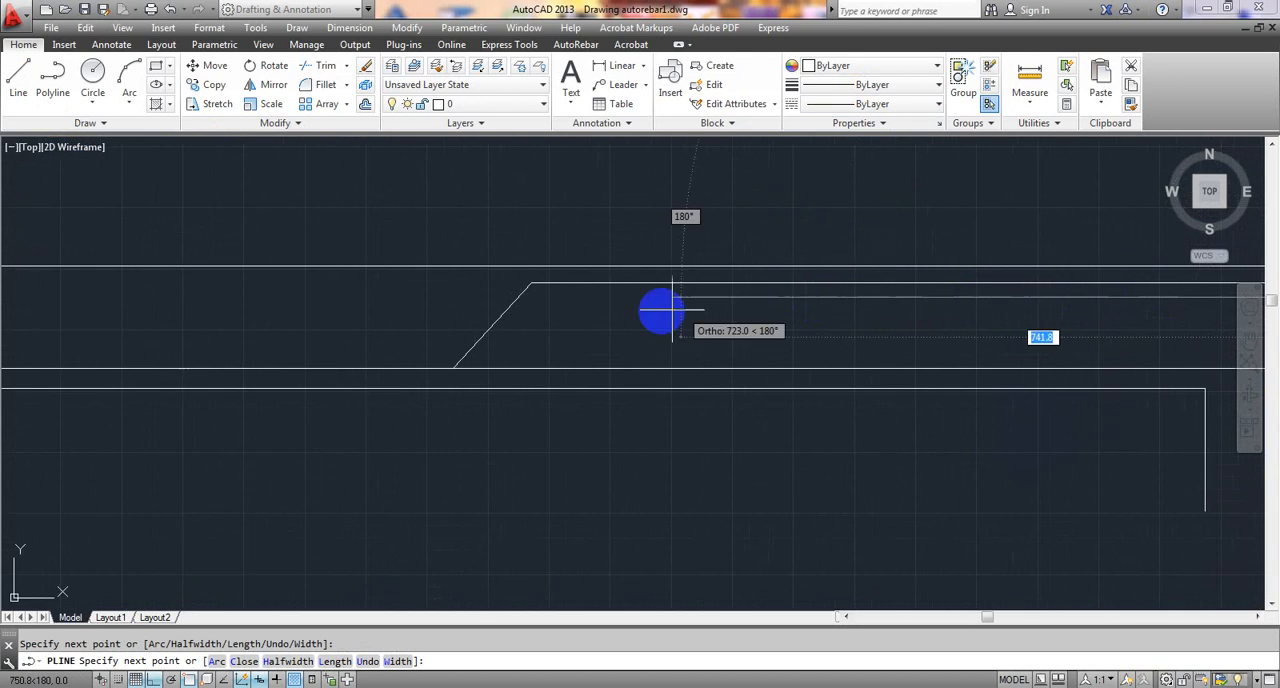
{"action": "left_click", "coordinate": [453, 298]}
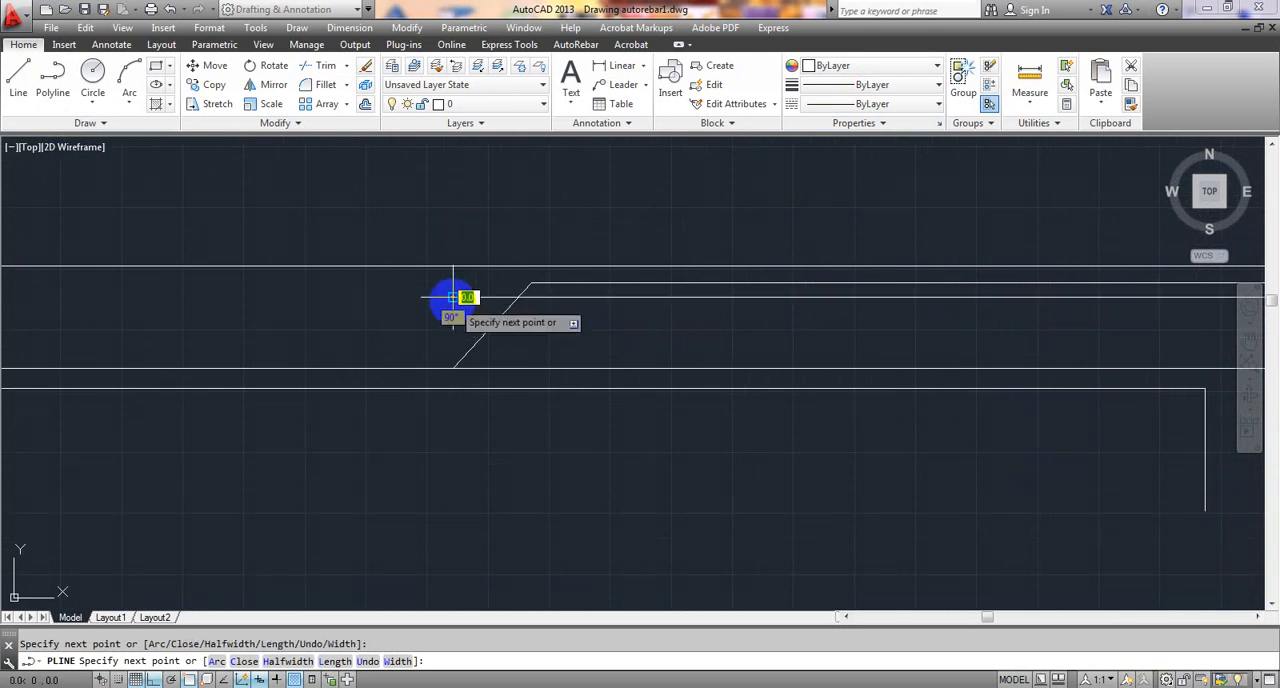
{"action": "key", "text": "Escape"}
{"action": "scroll", "coordinate": [560, 320], "scroll_direction": "down", "scroll_amount": 4}
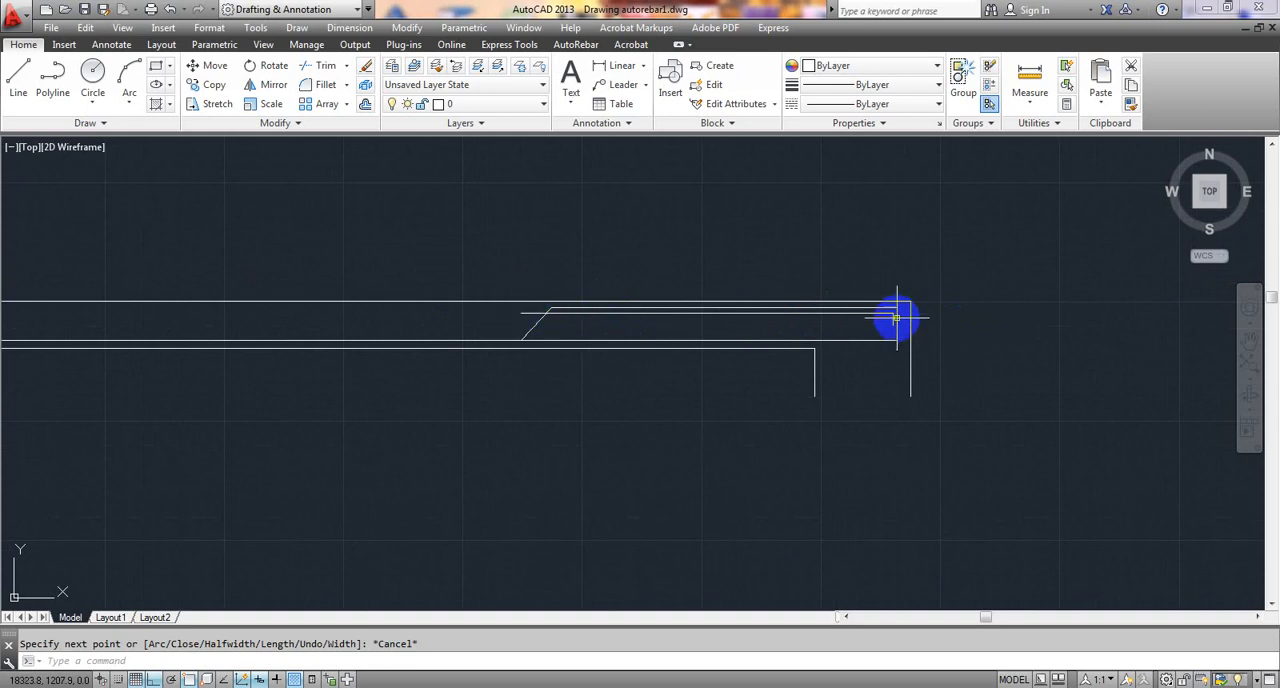
- Shorten the additional top bar's horizontal run to about 892 mm by stretching its left end to below the bent-up bar's upper bend
{"action": "scroll", "coordinate": [897, 318], "scroll_direction": "up", "scroll_amount": 4}
{"action": "scroll", "coordinate": [578, 319], "scroll_direction": "down", "scroll_amount": 2}
{"action": "middle_click_drag", "start_coordinate": [334, 302], "coordinate": [514, 323]}
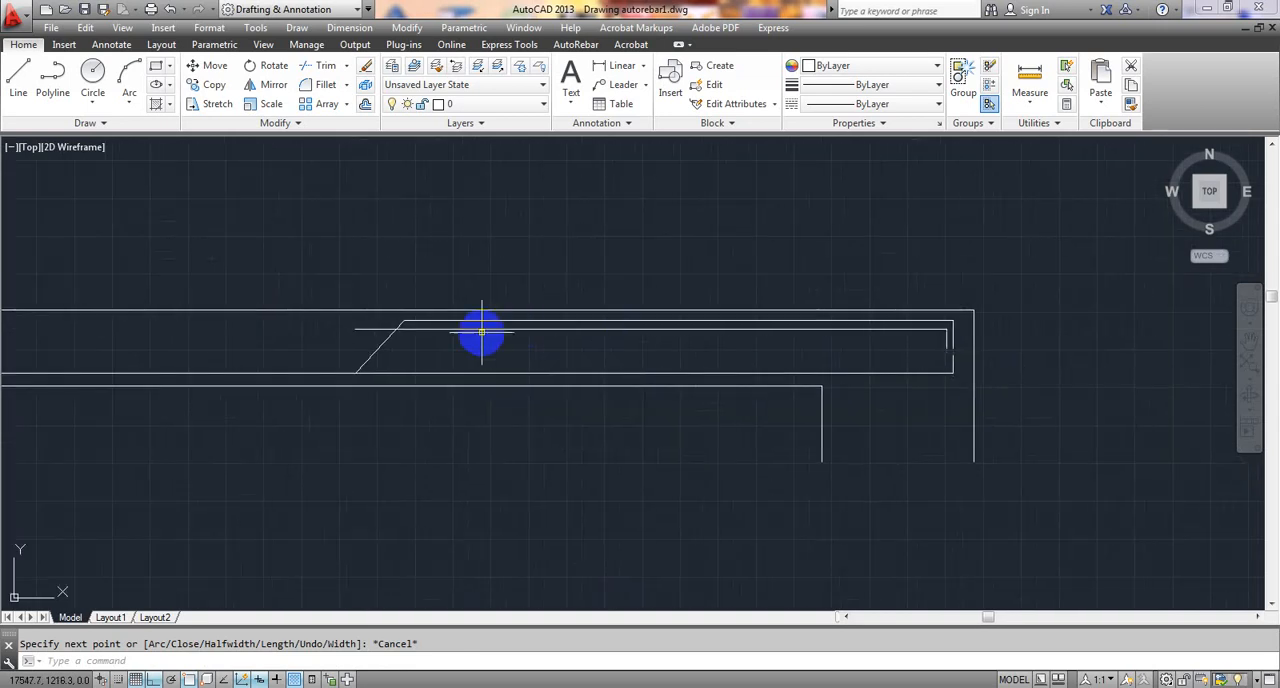
{"action": "left_click", "coordinate": [354, 328]}
{"action": "scroll", "coordinate": [354, 328], "scroll_direction": "up", "scroll_amount": 4}
{"action": "left_click", "coordinate": [354, 328]}
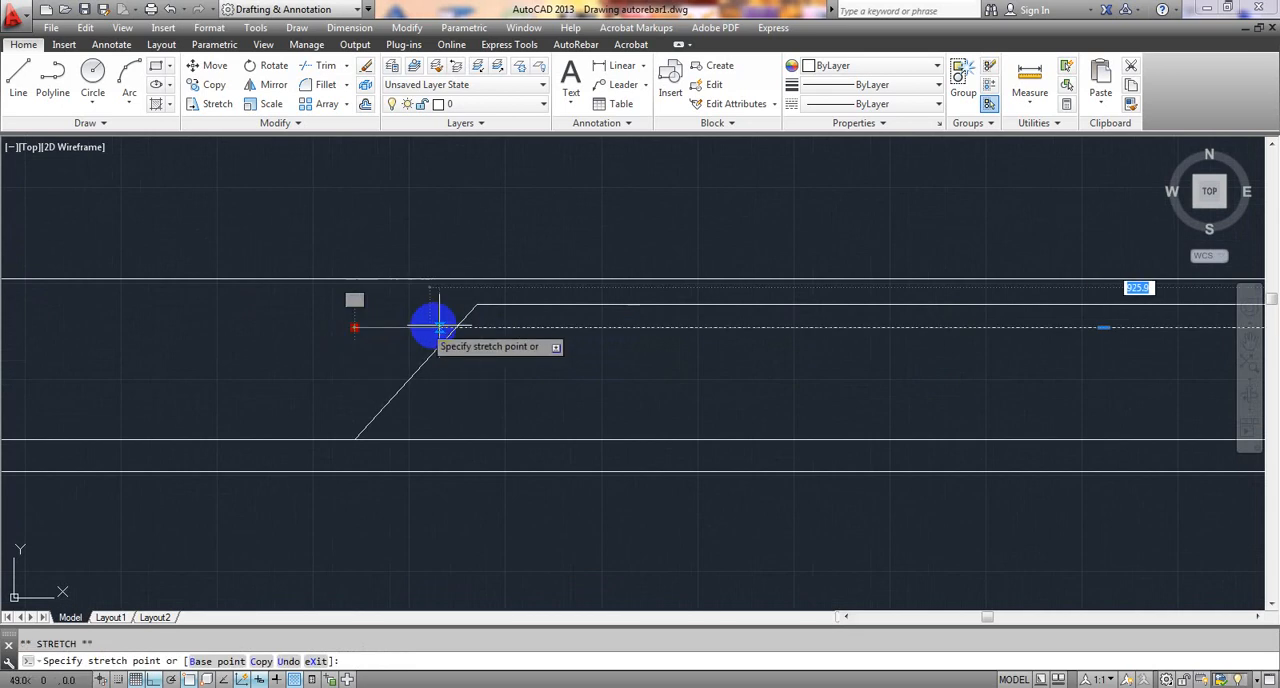
{"action": "left_click", "coordinate": [481, 327]}
{"action": "mouse_move", "coordinate": [481, 327]}
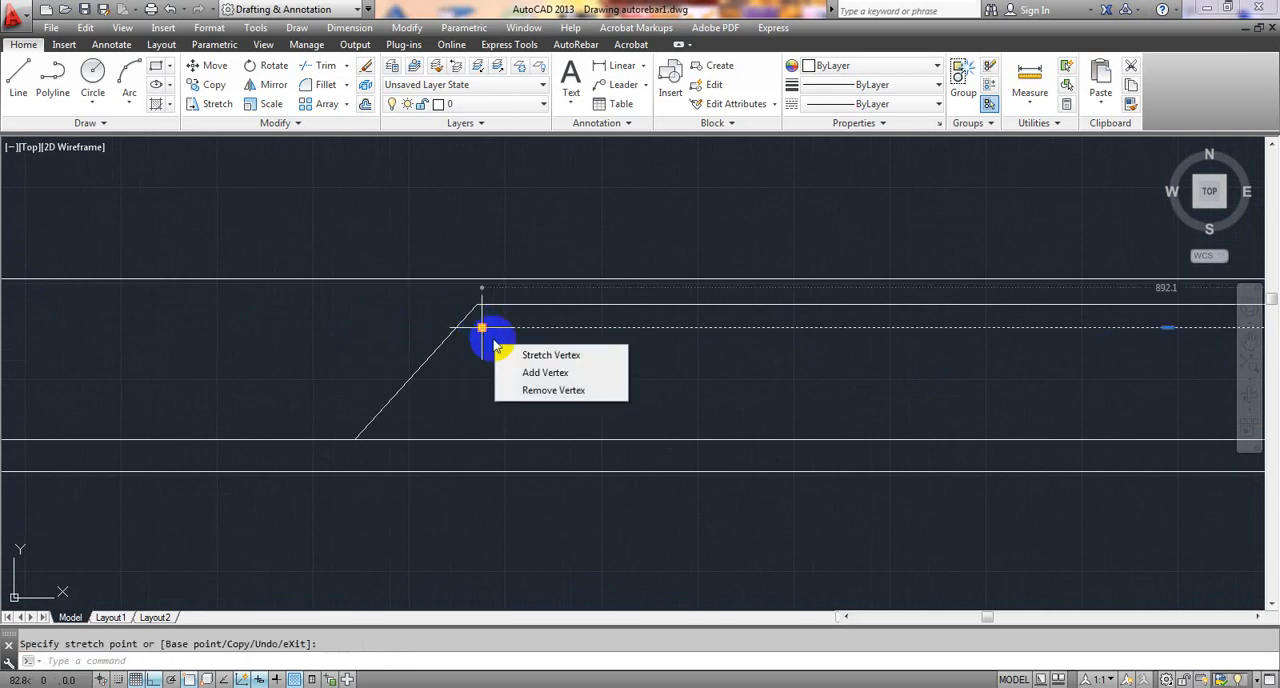
{"action": "left_click", "coordinate": [535, 374]}
{"action": "scroll", "coordinate": [546, 365], "scroll_direction": "down", "scroll_amount": 2}
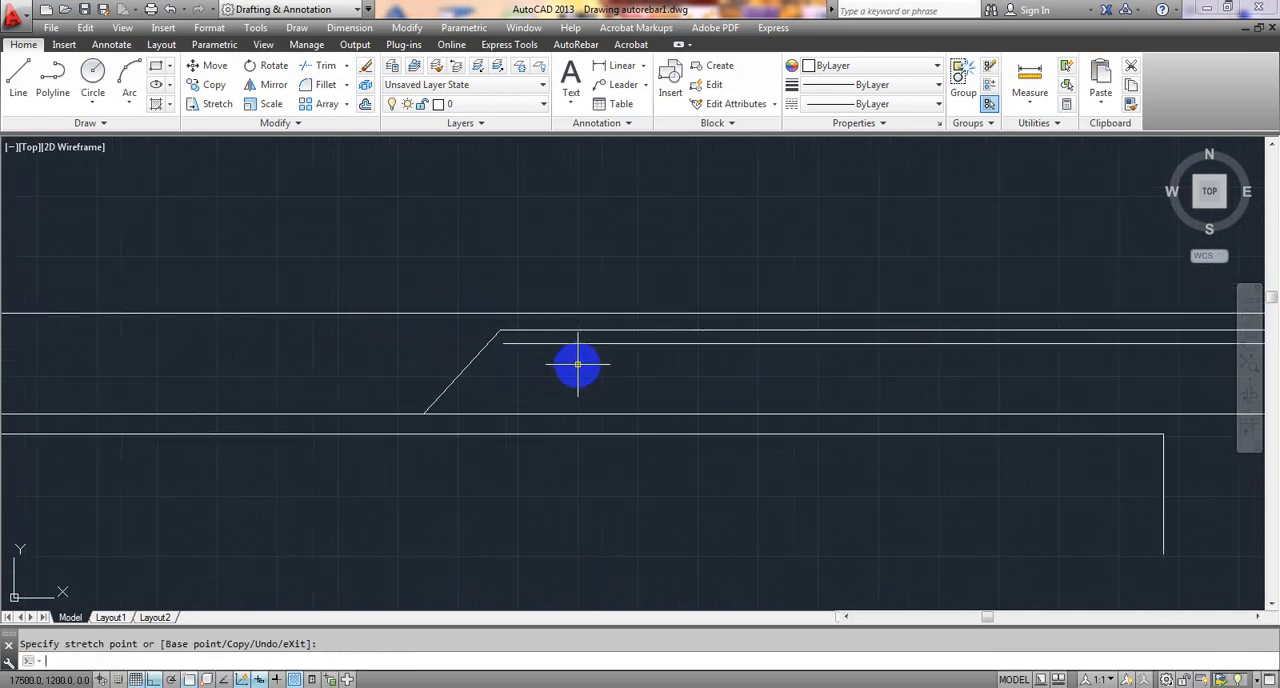
{"action": "key", "text": "Escape"}
- Draw a horizontal top bar polyline about 1894 mm long over the intermediate support, just below the bent-up bar, between its two upper bends
{"action": "scroll", "coordinate": [580, 365], "scroll_direction": "down", "scroll_amount": 2}
{"action": "middle_click_drag", "start_coordinate": [627, 363], "coordinate": [677, 351]}
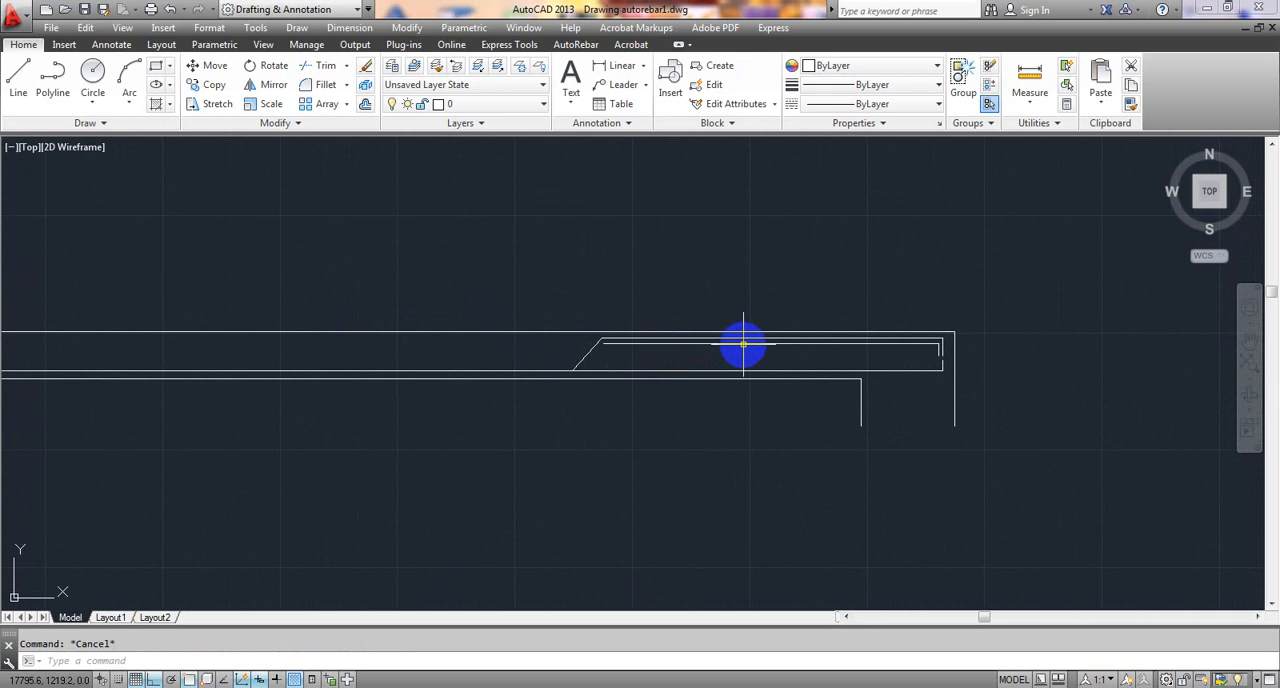
{"action": "scroll", "coordinate": [780, 348], "scroll_direction": "down", "scroll_amount": 3}
{"action": "scroll", "coordinate": [321, 348], "scroll_direction": "up", "scroll_amount": 6}
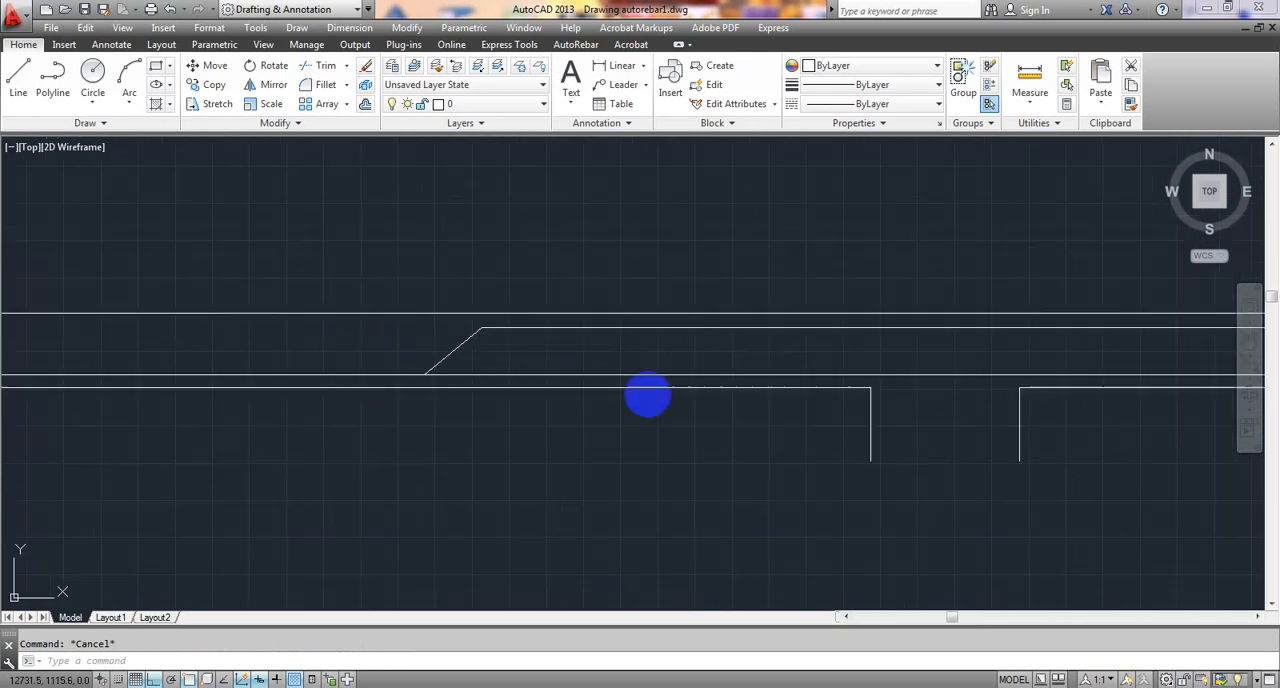
{"action": "mouse_move", "coordinate": [646, 391]}
{"action": "middle_mouse_down"}
{"action": "mouse_move", "coordinate": [171, 386]}
{"action": "mouse_move", "coordinate": [226, 391]}
{"action": "middle_mouse_up"}
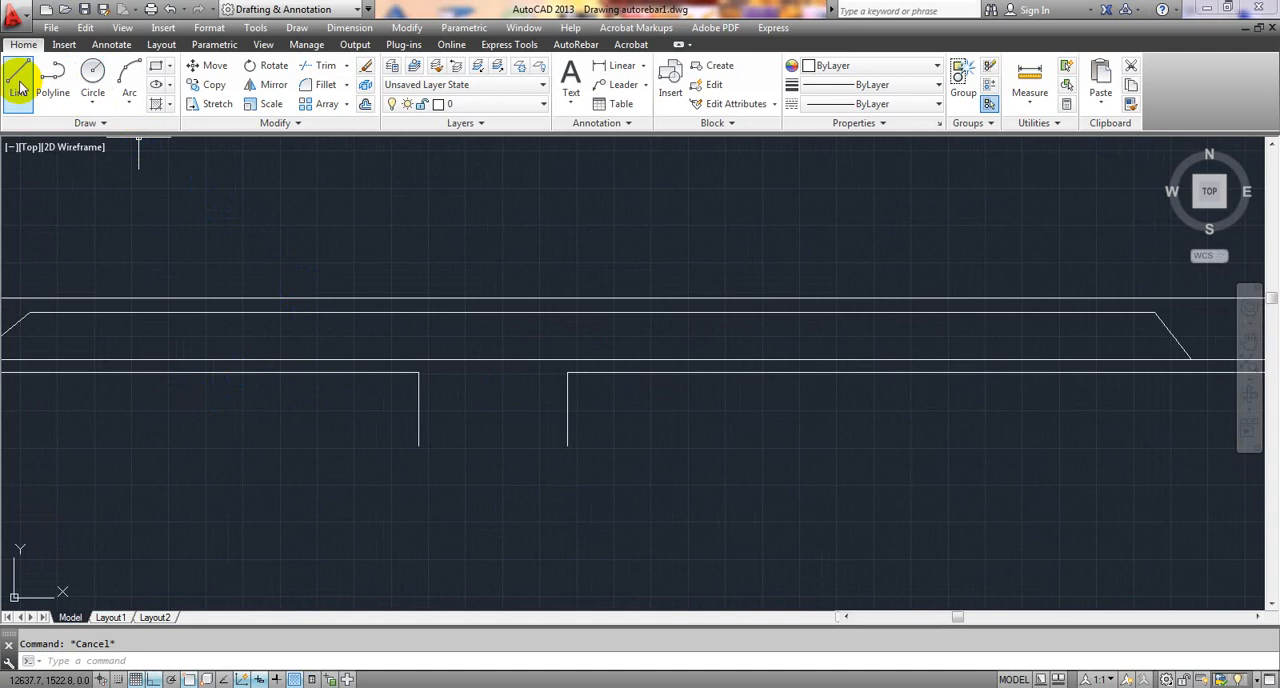
{"action": "left_click", "coordinate": [52, 78]}
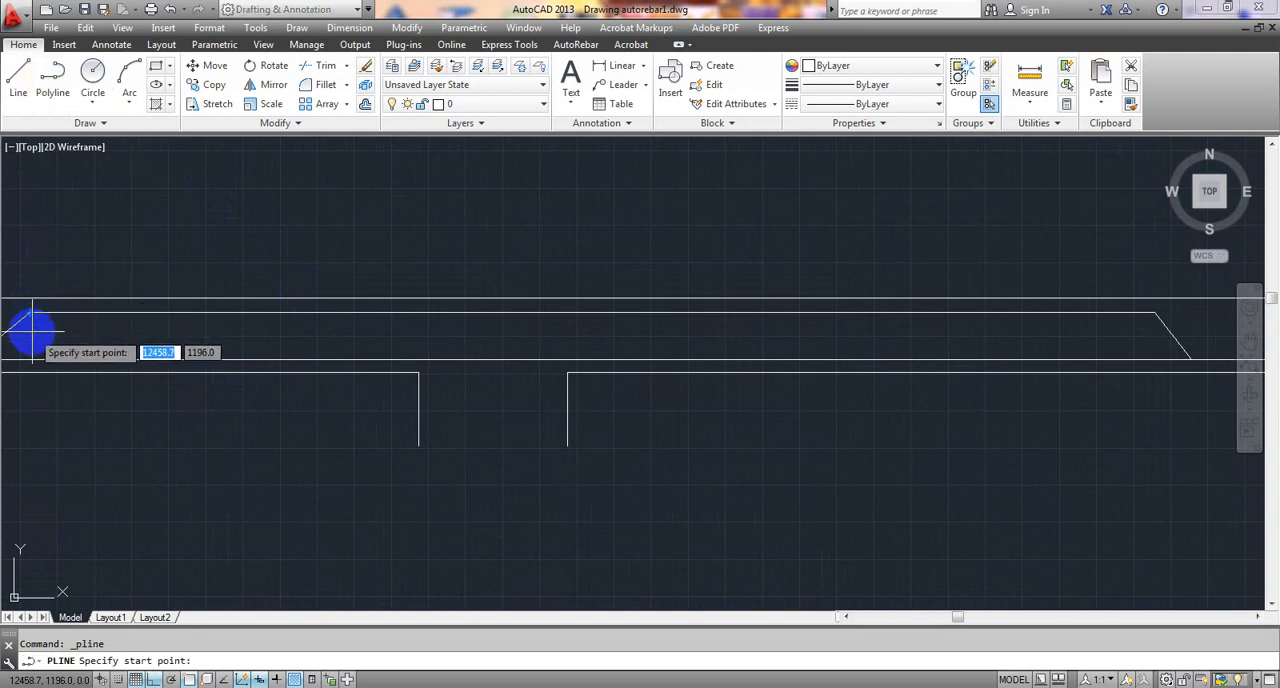
{"action": "scroll", "coordinate": [32, 328], "scroll_direction": "up", "scroll_amount": 4}
{"action": "middle_click_drag", "start_coordinate": [32, 328], "coordinate": [104, 333]}
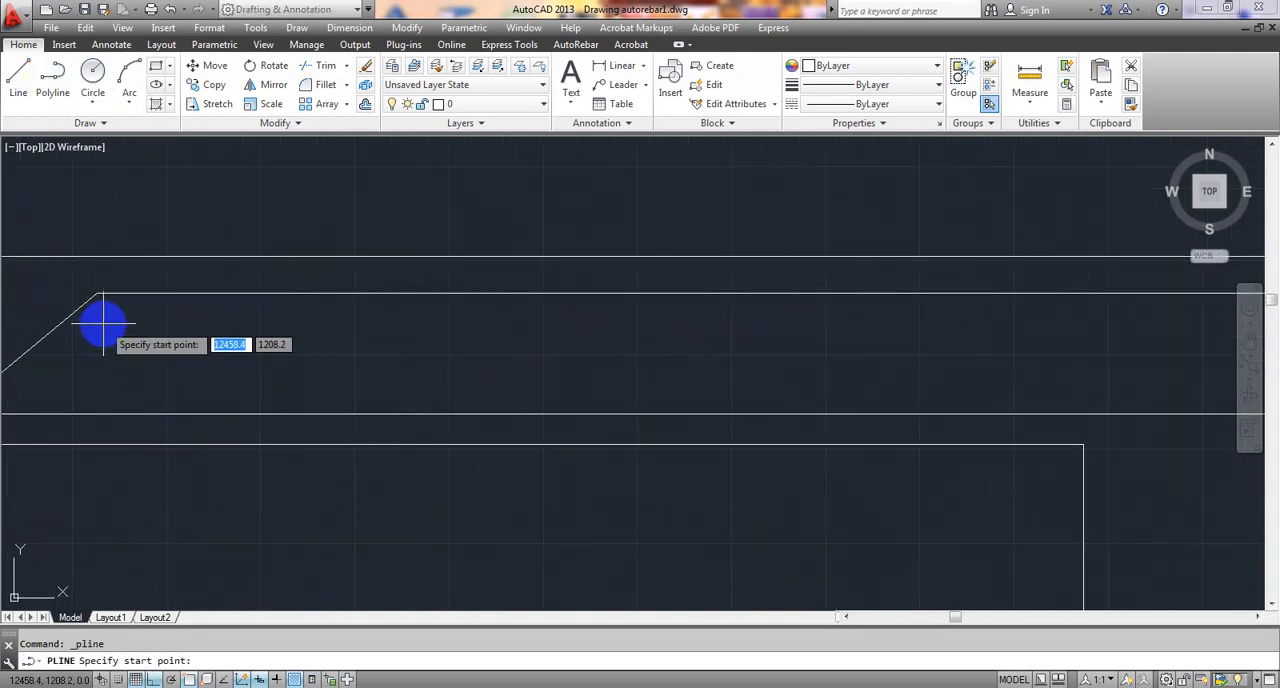
{"action": "left_click", "coordinate": [104, 323]}
{"action": "scroll", "coordinate": [136, 328], "scroll_direction": "down", "scroll_amount": 2}
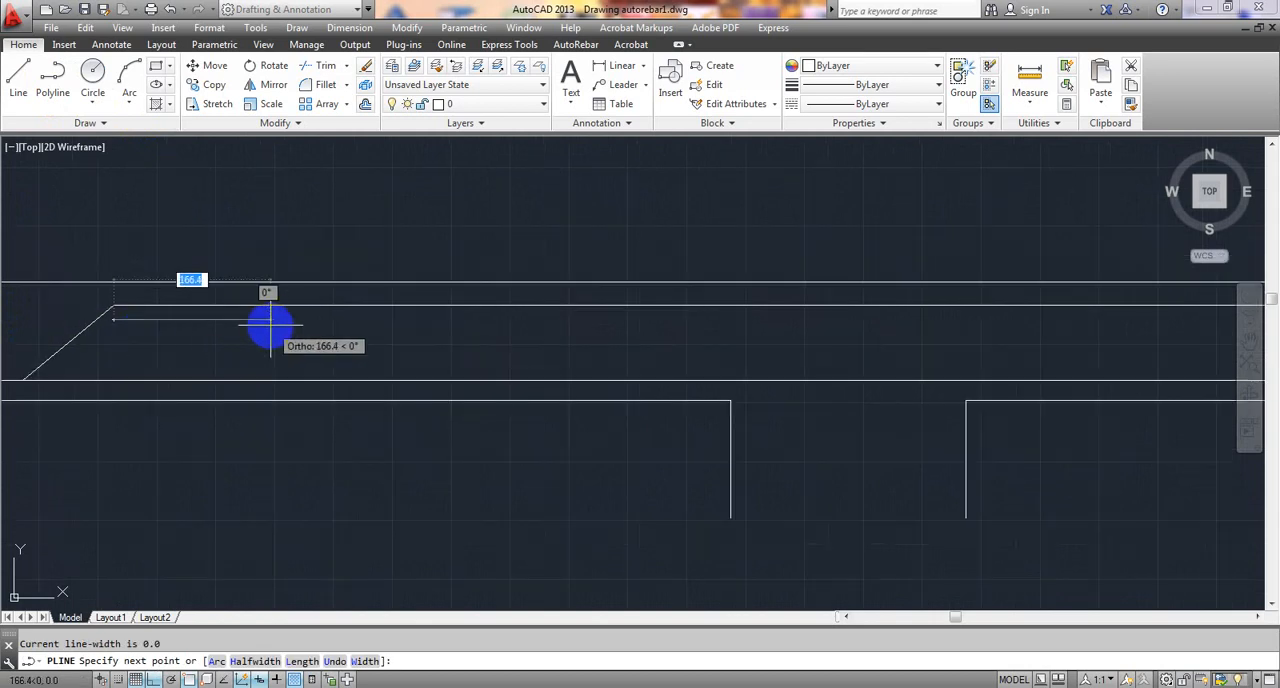
{"action": "scroll", "coordinate": [272, 325], "scroll_direction": "down", "scroll_amount": 4}
{"action": "middle_click_drag", "start_coordinate": [449, 323], "coordinate": [166, 314]}
{"action": "scroll", "coordinate": [620, 316], "scroll_direction": "up", "scroll_amount": 8}
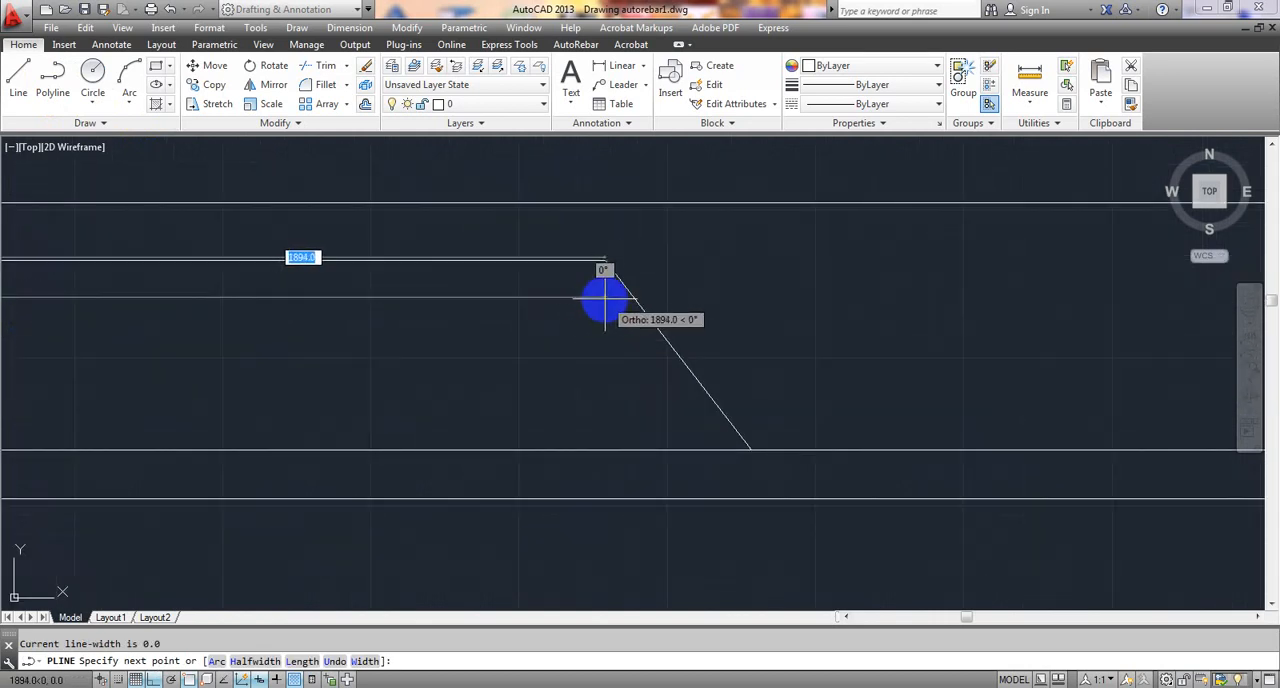
{"action": "left_click", "coordinate": [602, 297]}
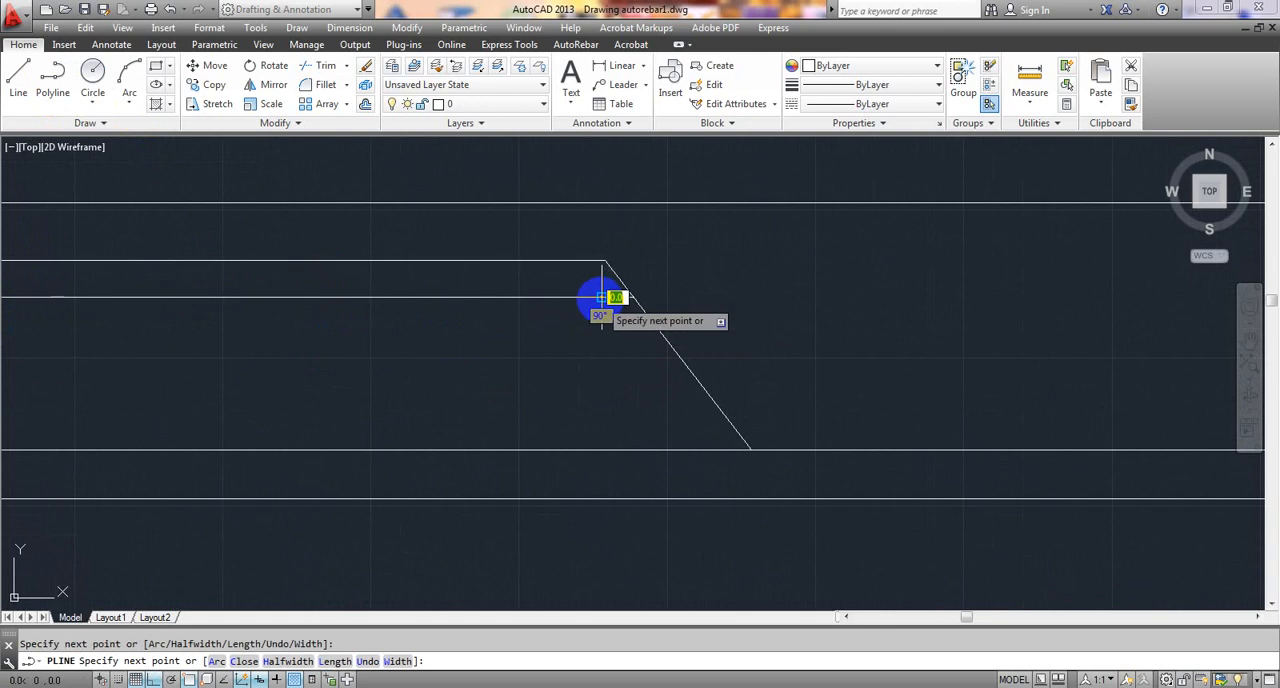
{"action": "key", "text": "Escape"}
- Start a polyline just inside the bent-up bar's leg at the beam's left end, with a vertical leg about 20 mm up
{"action": "scroll", "coordinate": [600, 305], "scroll_direction": "down", "scroll_amount": 4}
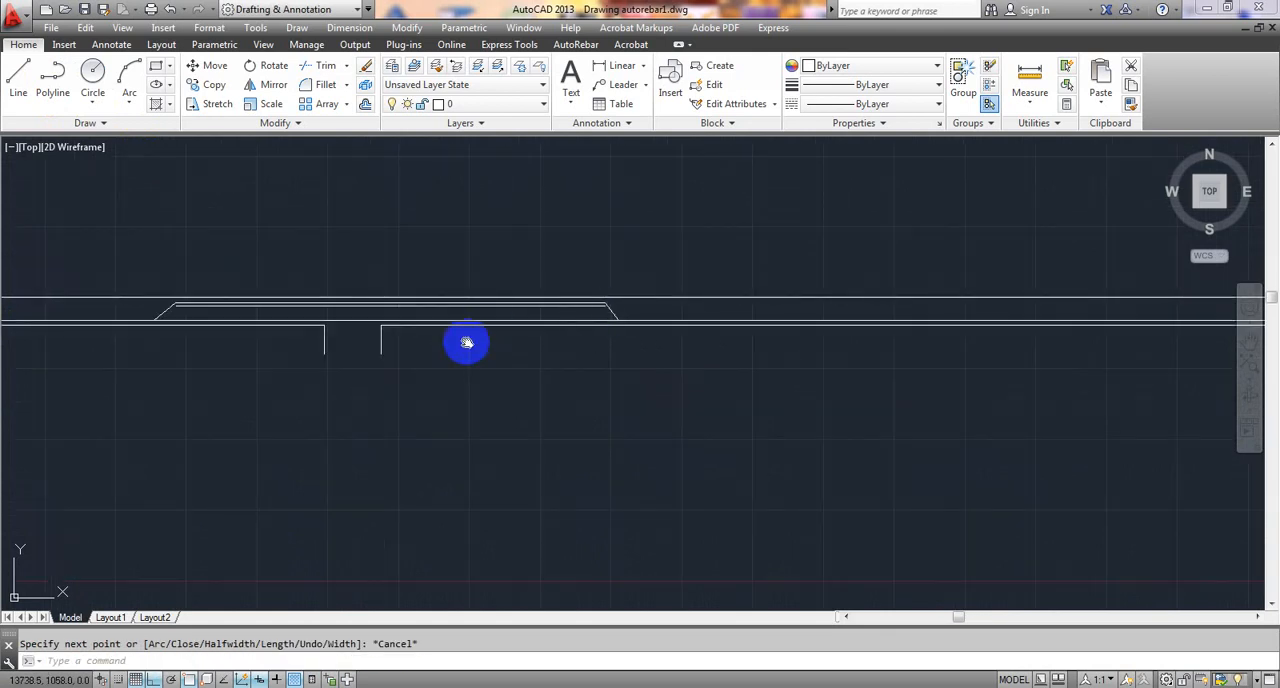
{"action": "scroll", "coordinate": [600, 338], "scroll_direction": "down", "scroll_amount": 3}
{"action": "scroll", "coordinate": [285, 320], "scroll_direction": "up", "scroll_amount": 5}
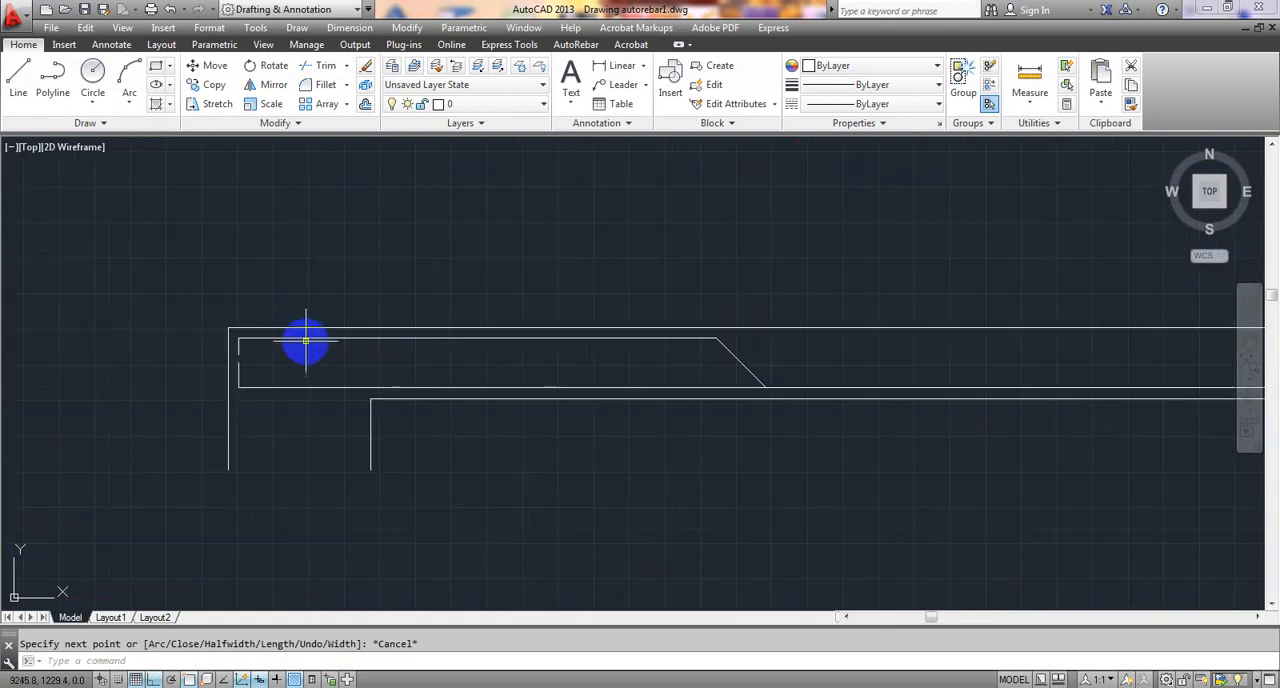
{"action": "middle_click_drag", "start_coordinate": [305, 341], "coordinate": [312, 253]}
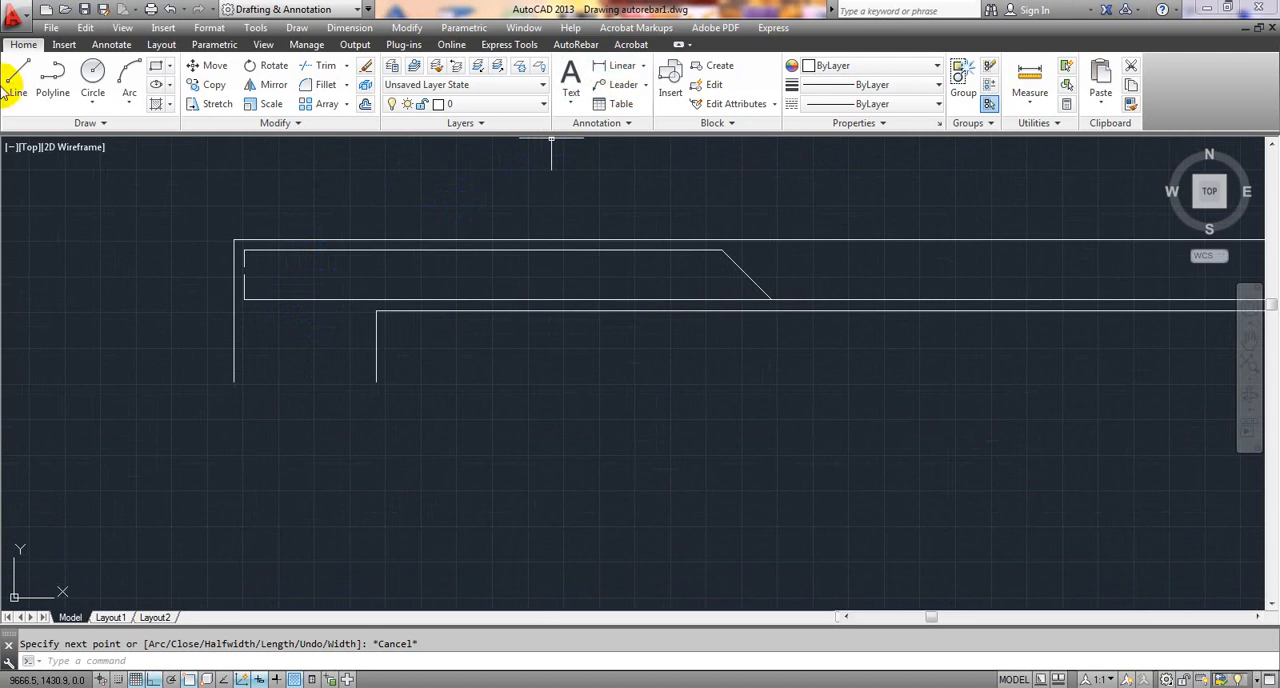
{"action": "left_click", "coordinate": [53, 80]}
{"action": "scroll", "coordinate": [248, 252], "scroll_direction": "up", "scroll_amount": 4}
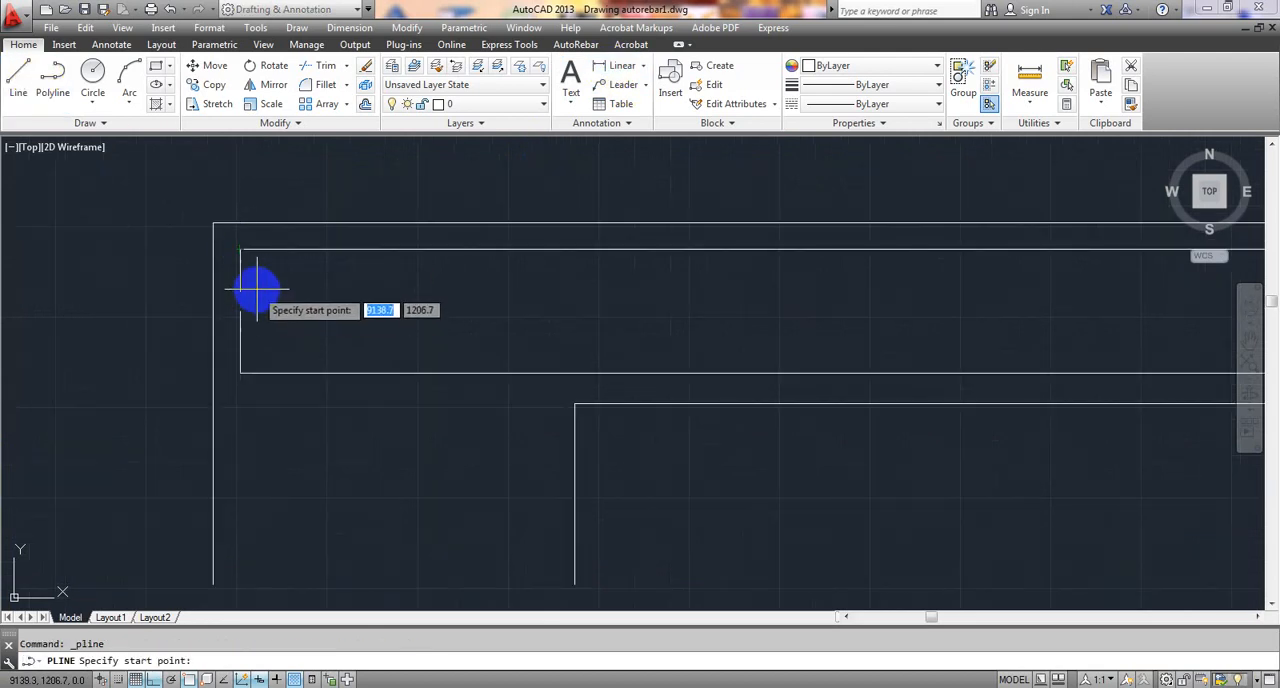
{"action": "left_click", "coordinate": [257, 288]}
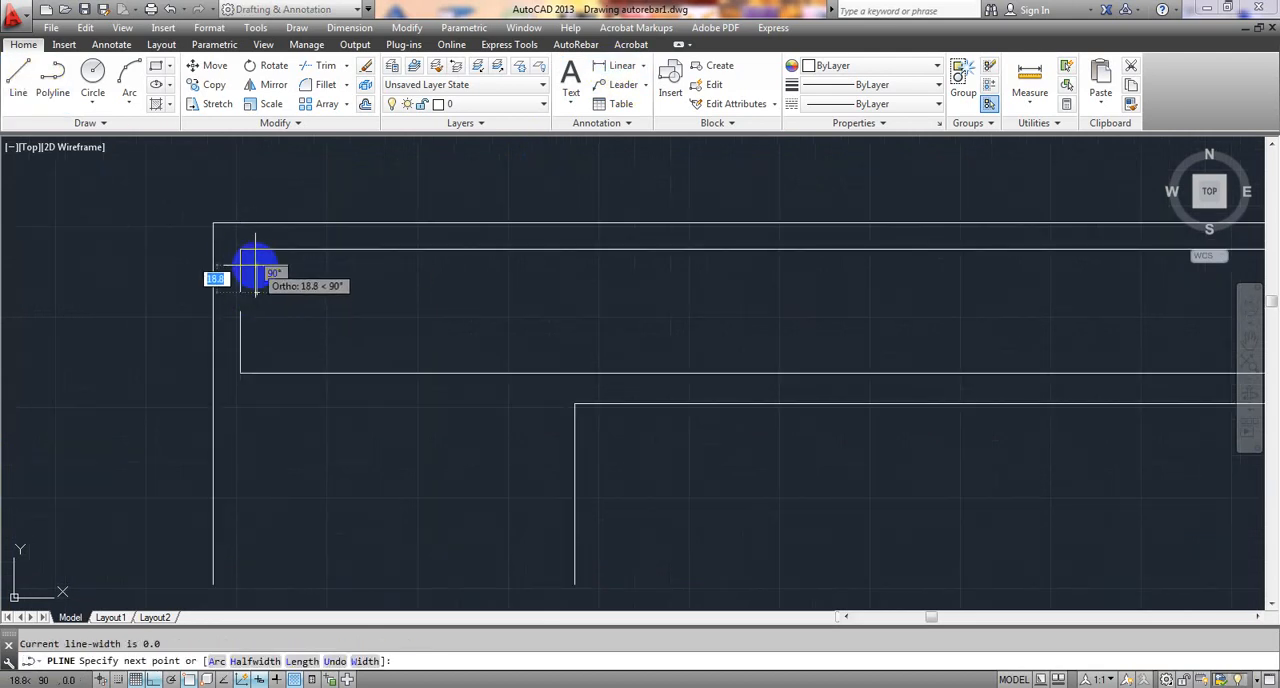
{"action": "left_click", "coordinate": [256, 263]}
- Run the polyline horizontally to the right about 824 mm, until below the bent-up bar's upper bend, and finish it
{"action": "scroll", "coordinate": [503, 274], "scroll_direction": "down", "scroll_amount": 4}
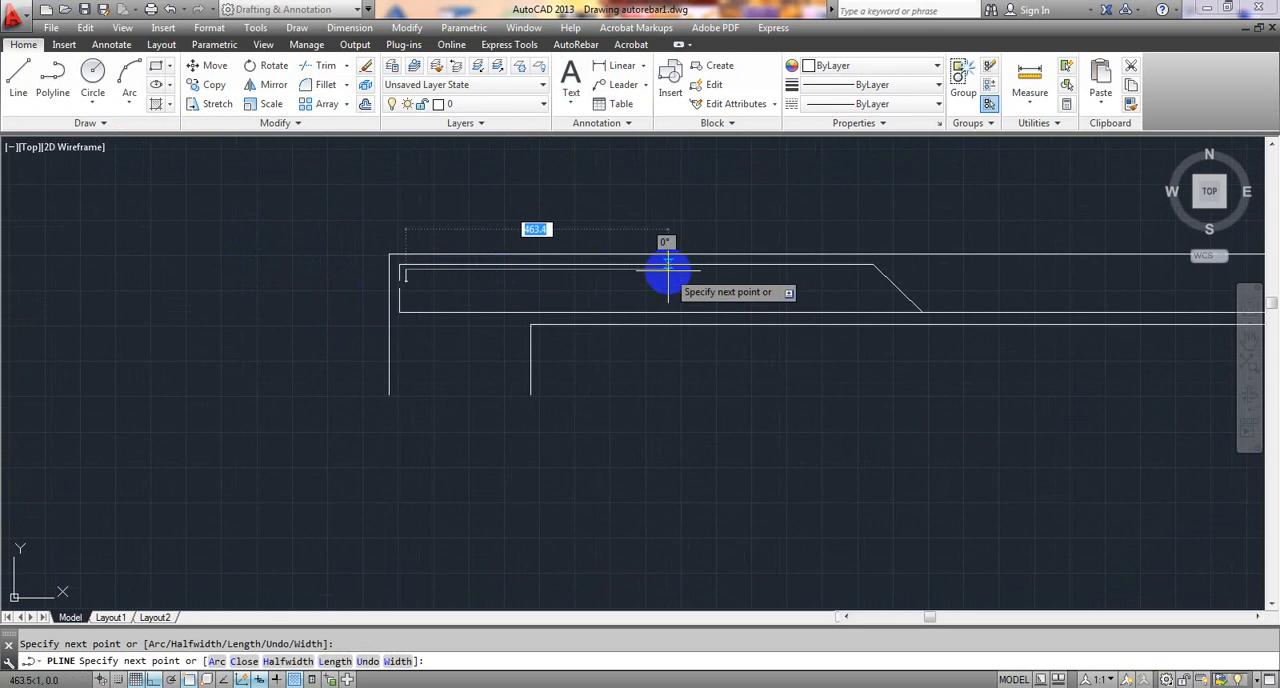
{"action": "middle_click_drag", "start_coordinate": [700, 270], "coordinate": [460, 278]}
{"action": "scroll", "coordinate": [611, 281], "scroll_direction": "up", "scroll_amount": 9}
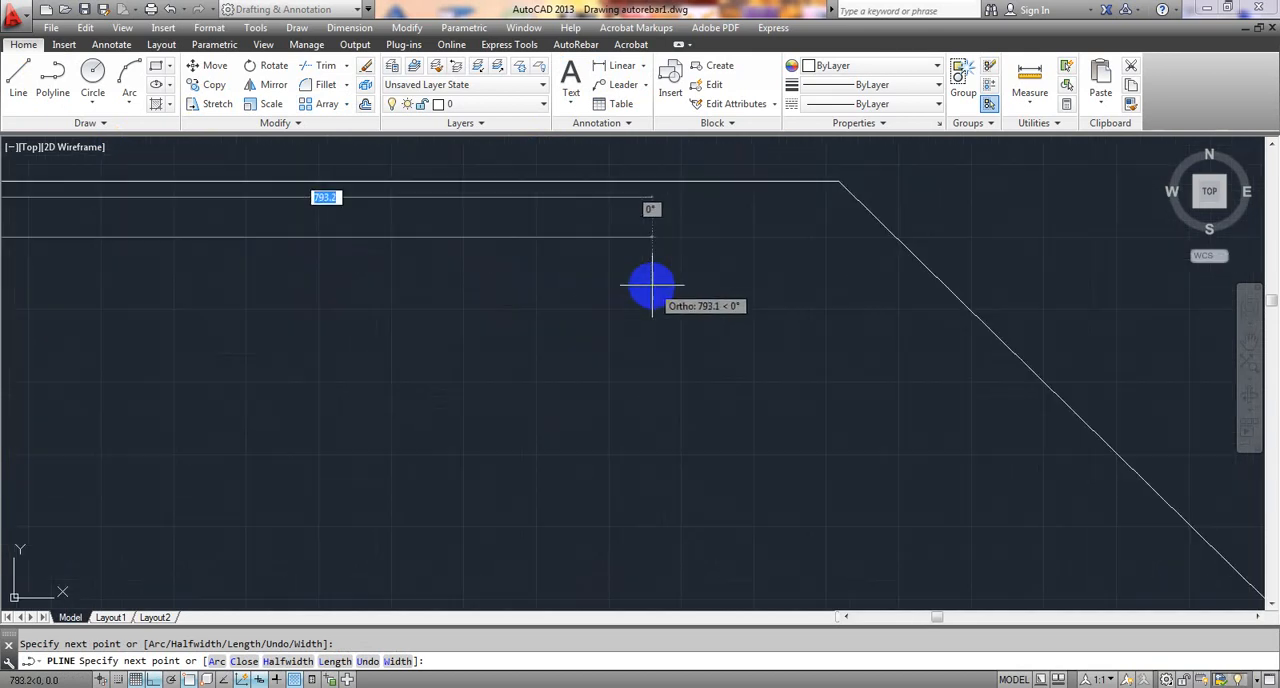
{"action": "left_click", "coordinate": [829, 245]}
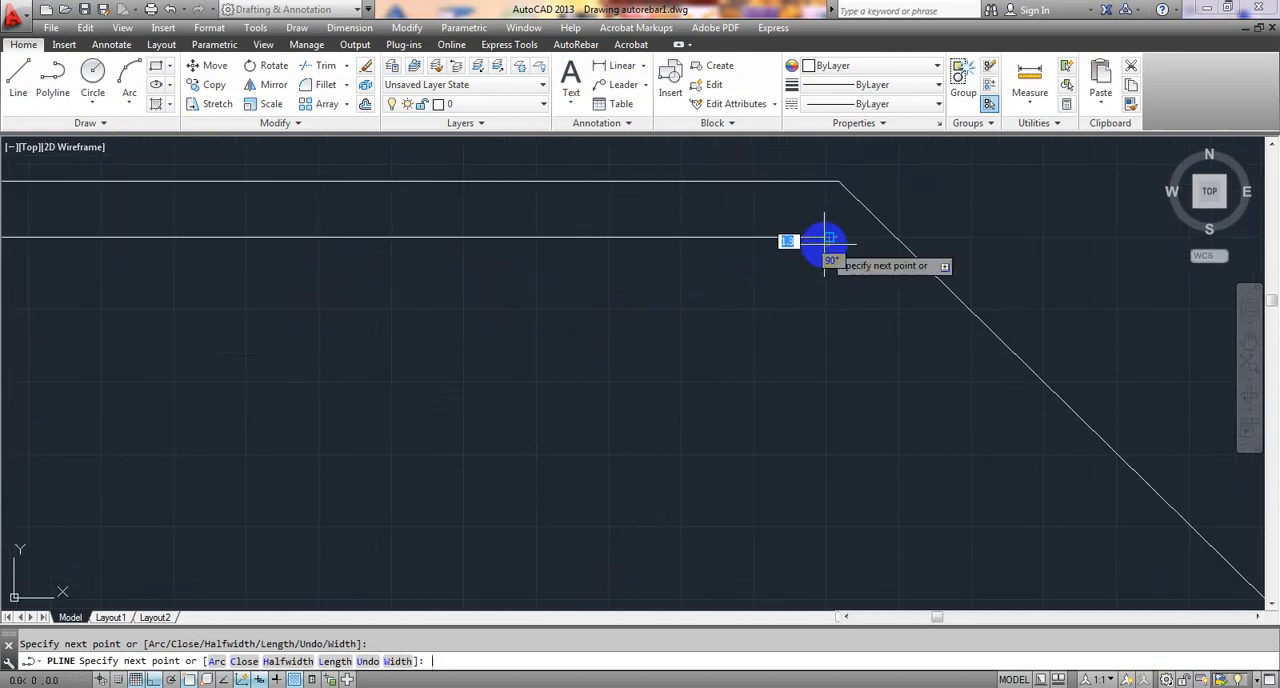
{"action": "key", "text": "Escape"}
- Examine the additional top bars at both end supports and over the intermediate support along the whole beam
{"action": "scroll", "coordinate": [820, 280], "scroll_direction": "down", "scroll_amount": 6}
{"action": "mouse_move", "coordinate": [811, 291]}
{"action": "middle_mouse_down"}
{"action": "mouse_move", "coordinate": [777, 352]}
{"action": "mouse_move", "coordinate": [357, 303]}
{"action": "middle_mouse_up"}
{"action": "scroll", "coordinate": [326, 274], "scroll_direction": "down", "scroll_amount": 2}
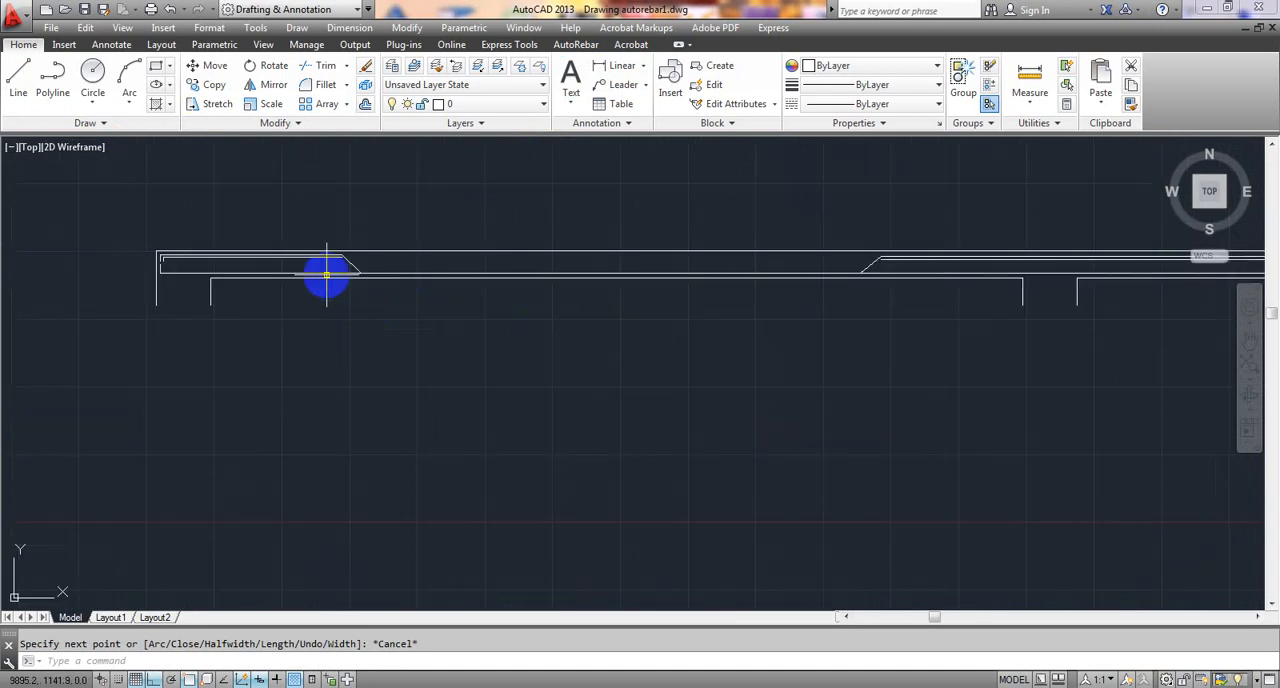
{"action": "middle_click_drag", "start_coordinate": [1180, 275], "coordinate": [703, 294]}
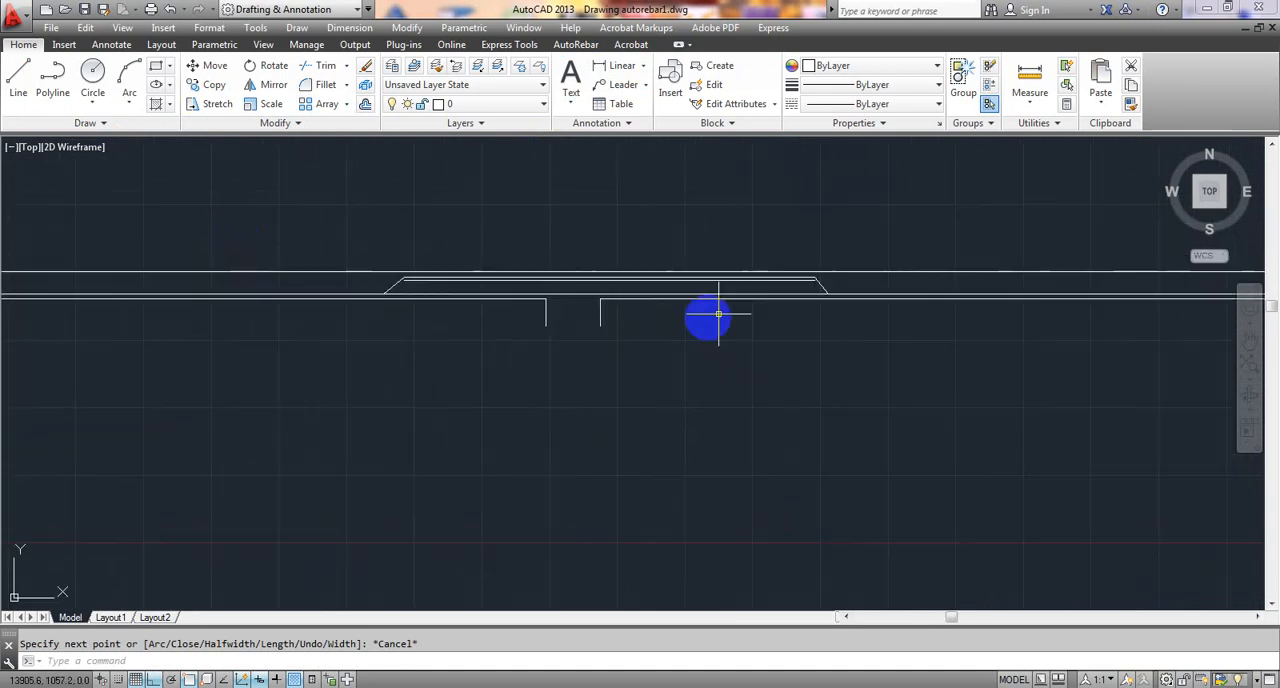
{"action": "scroll", "coordinate": [721, 309], "scroll_direction": "up", "scroll_amount": 4}
{"action": "scroll", "coordinate": [605, 238], "scroll_direction": "down", "scroll_amount": 4}
{"action": "middle_click_drag", "start_coordinate": [834, 383], "coordinate": [508, 417]}
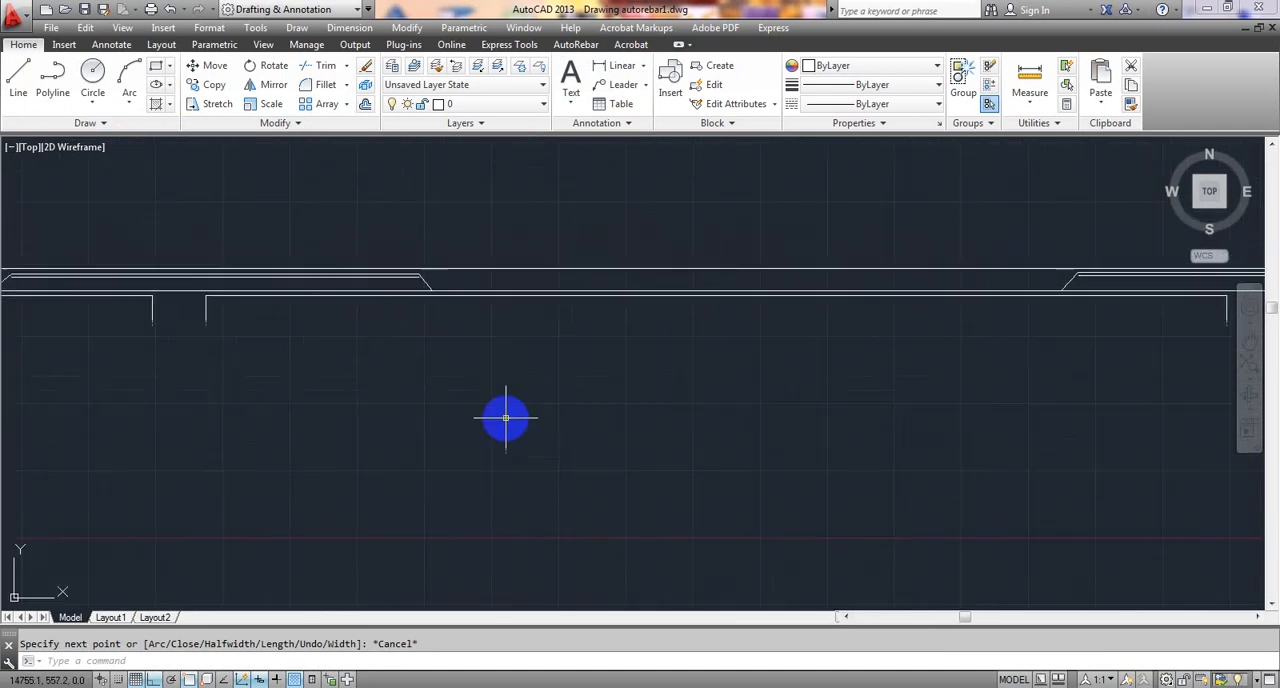
{"action": "middle_click_drag", "start_coordinate": [1128, 306], "coordinate": [760, 315]}
{"action": "scroll", "coordinate": [833, 278], "scroll_direction": "up", "scroll_amount": 2}
{"action": "scroll", "coordinate": [830, 279], "scroll_direction": "up", "scroll_amount": 5}
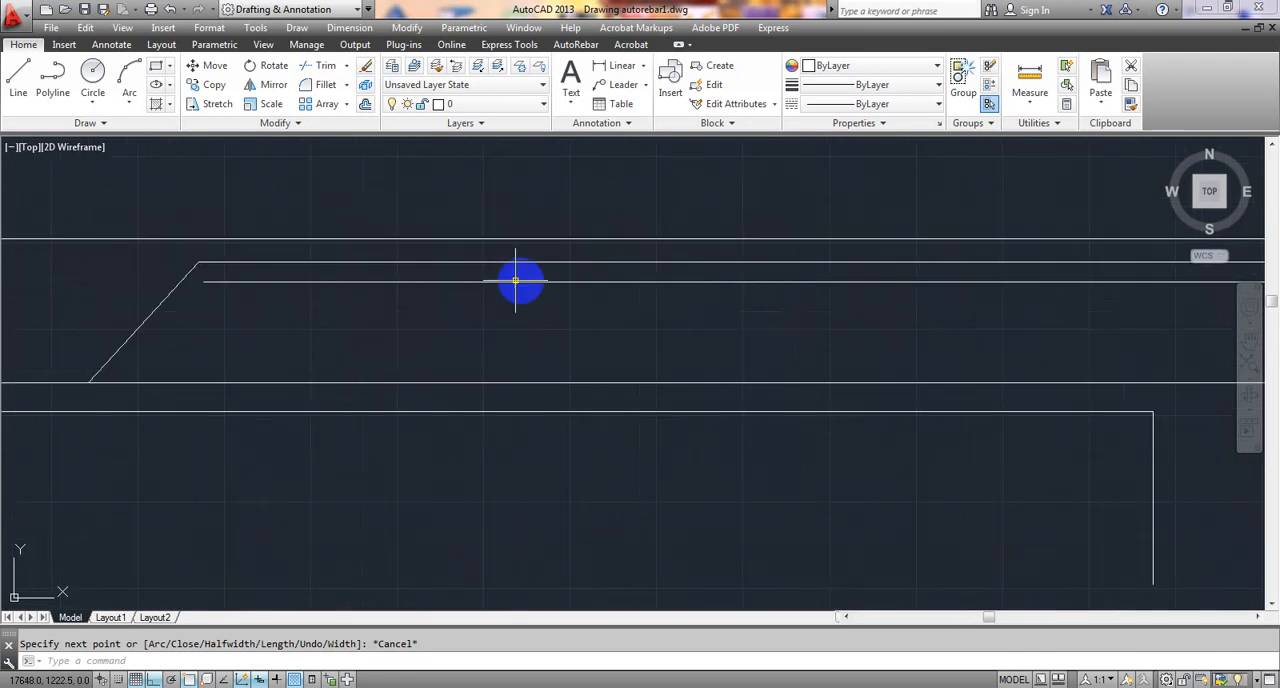
{"action": "scroll", "coordinate": [808, 294], "scroll_direction": "down", "scroll_amount": 3}
{"action": "scroll", "coordinate": [953, 277], "scroll_direction": "down", "scroll_amount": 2}
{"action": "scroll", "coordinate": [652, 320], "scroll_direction": "down", "scroll_amount": 2}
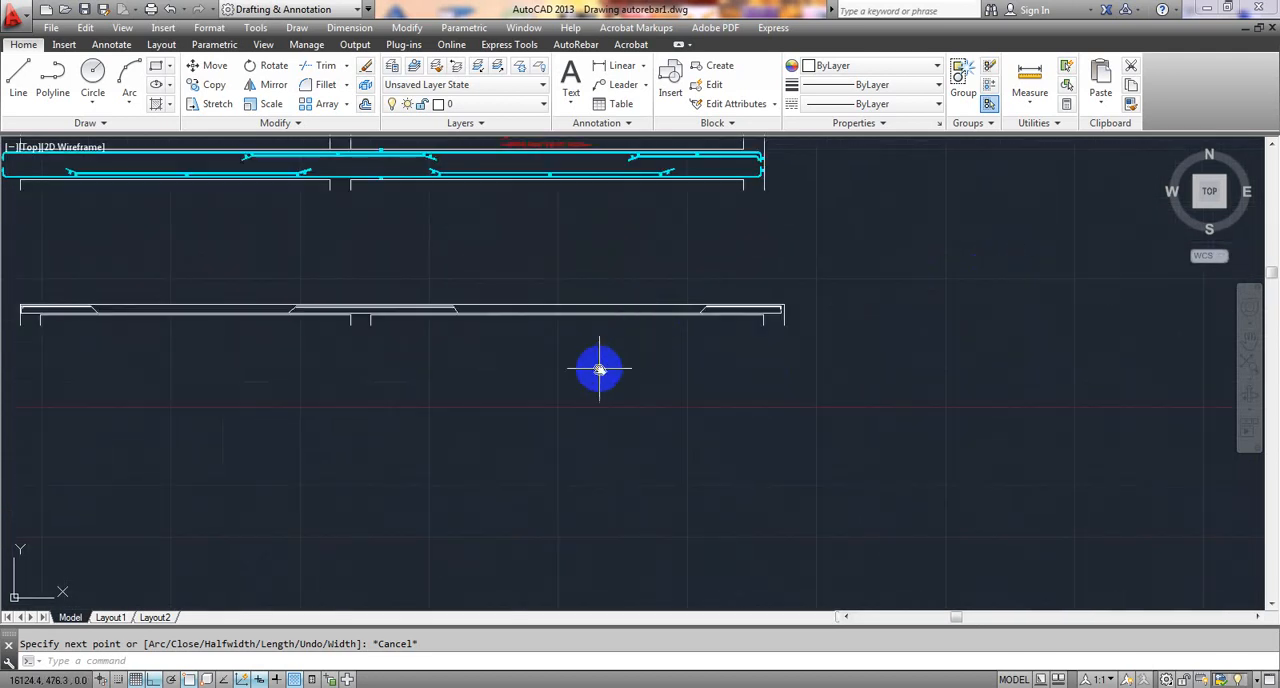
- Compare the complete bar layout with the reinforced example above it, checking the bars around the intermediate support up close
{"action": "middle_click_drag", "start_coordinate": [597, 366], "coordinate": [769, 371]}
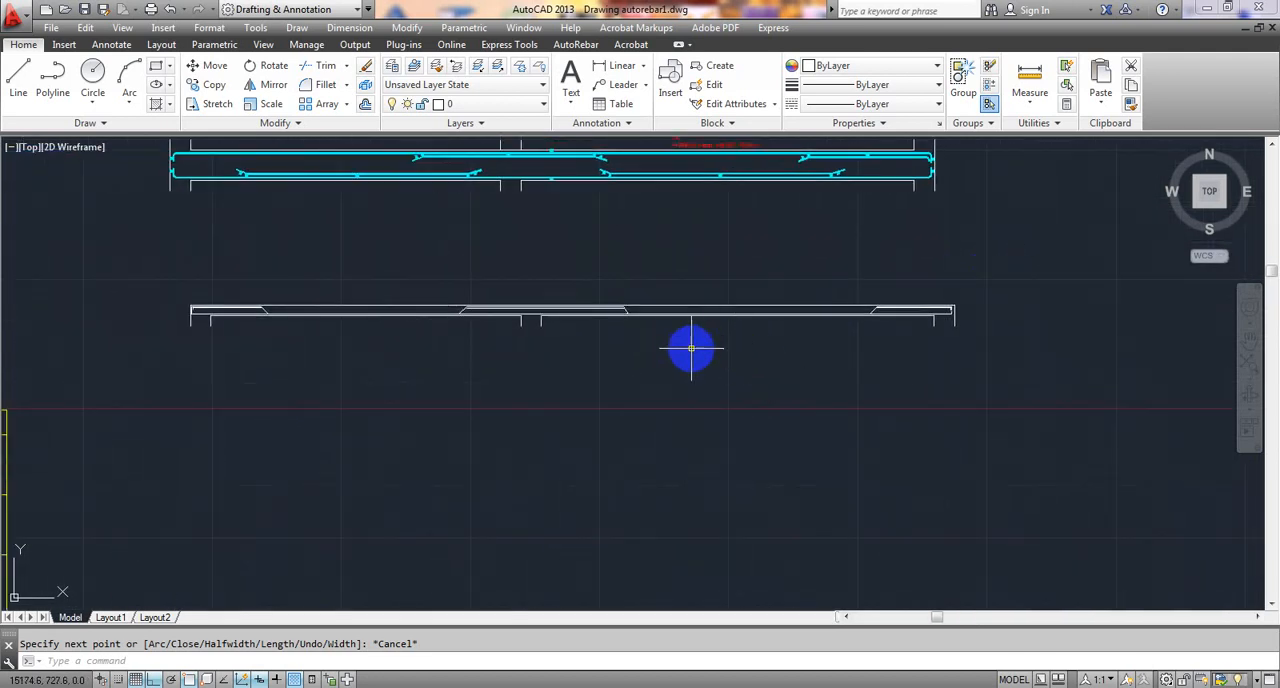
{"action": "middle_click_drag", "start_coordinate": [692, 352], "coordinate": [733, 372]}
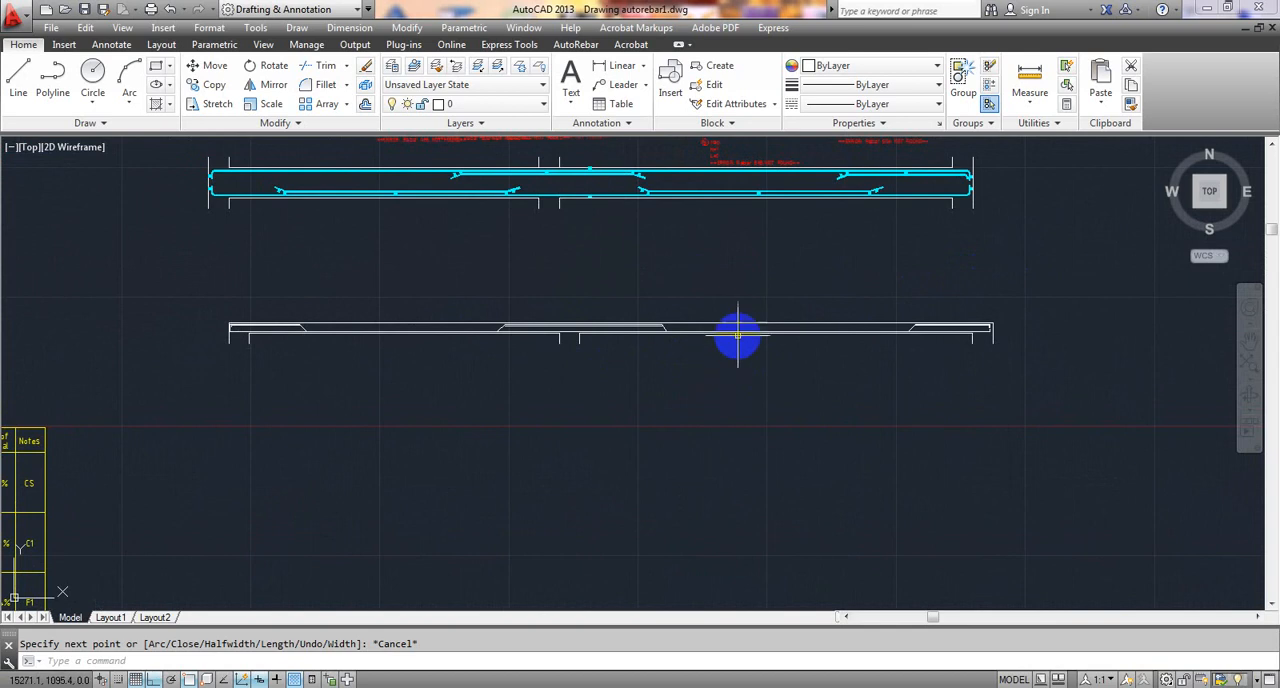
{"action": "scroll", "coordinate": [737, 331], "scroll_direction": "up", "scroll_amount": 5}
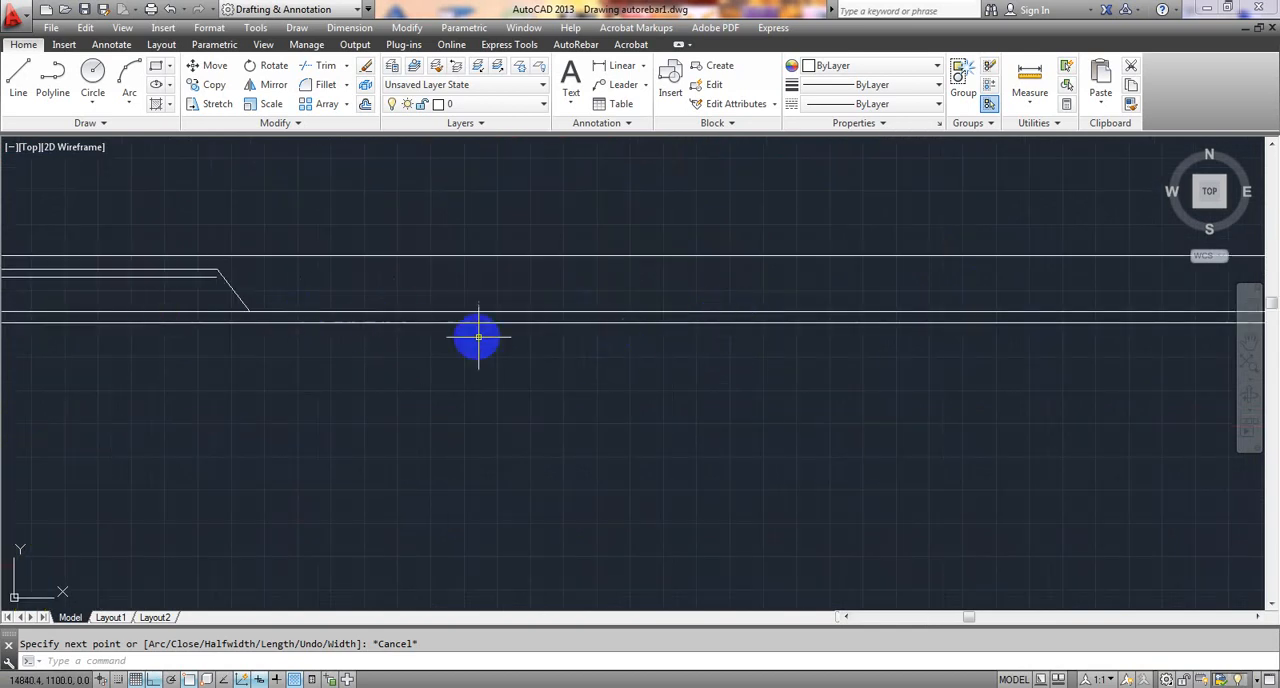
{"action": "scroll", "coordinate": [364, 378], "scroll_direction": "down", "scroll_amount": 2}
{"action": "middle_click_drag", "start_coordinate": [368, 380], "coordinate": [820, 406]}
{"action": "scroll", "coordinate": [570, 368], "scroll_direction": "up", "scroll_amount": 5}
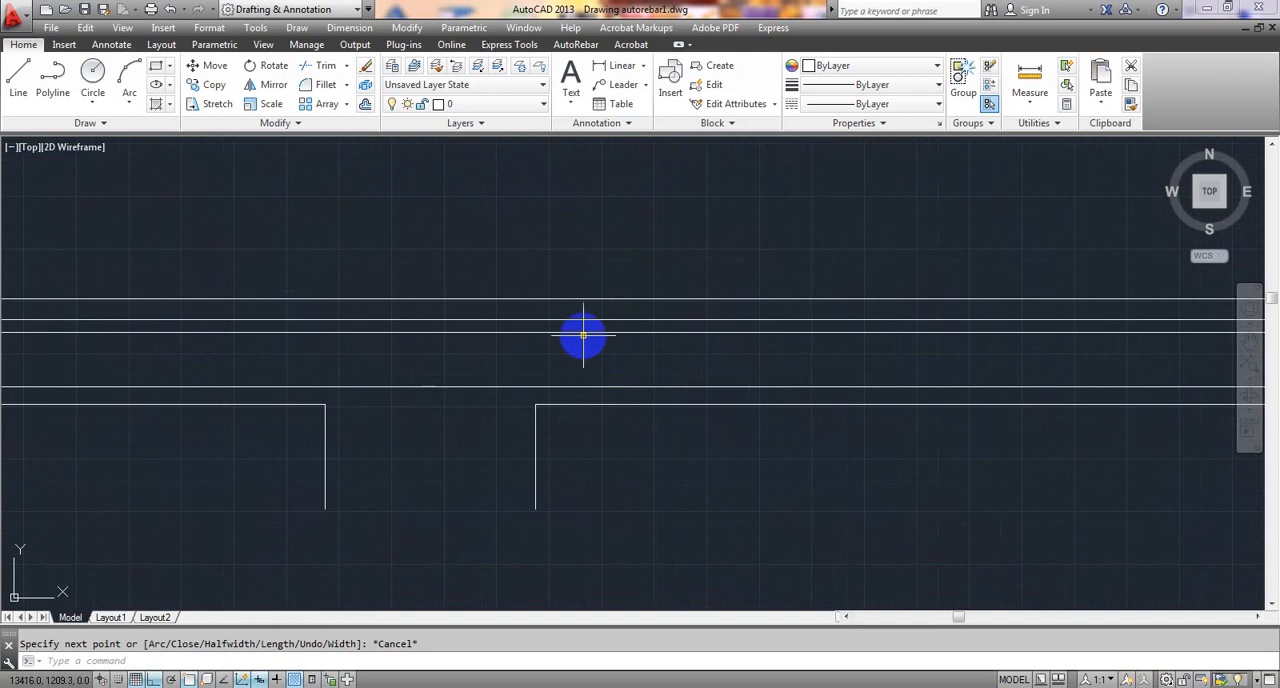
{"action": "scroll", "coordinate": [585, 337], "scroll_direction": "down", "scroll_amount": 5}
{"action": "scroll", "coordinate": [591, 342], "scroll_direction": "down", "scroll_amount": 3}
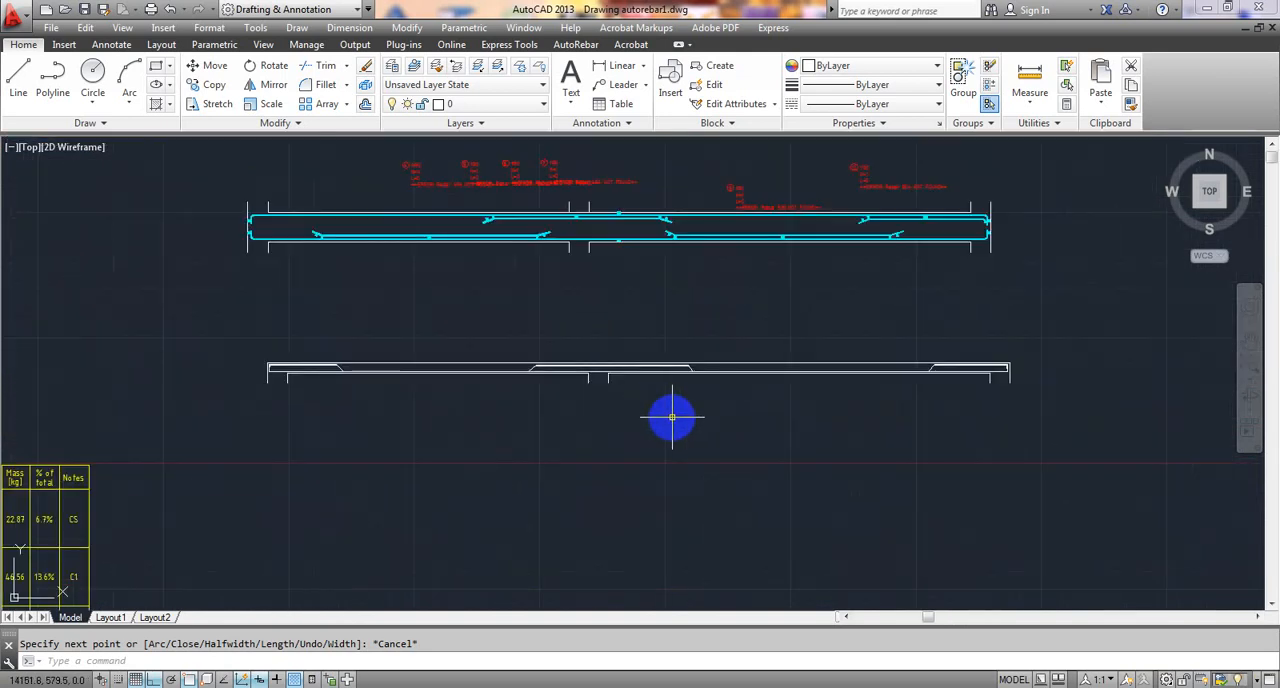
{"action": "middle_click_drag", "start_coordinate": [703, 439], "coordinate": [664, 424]}
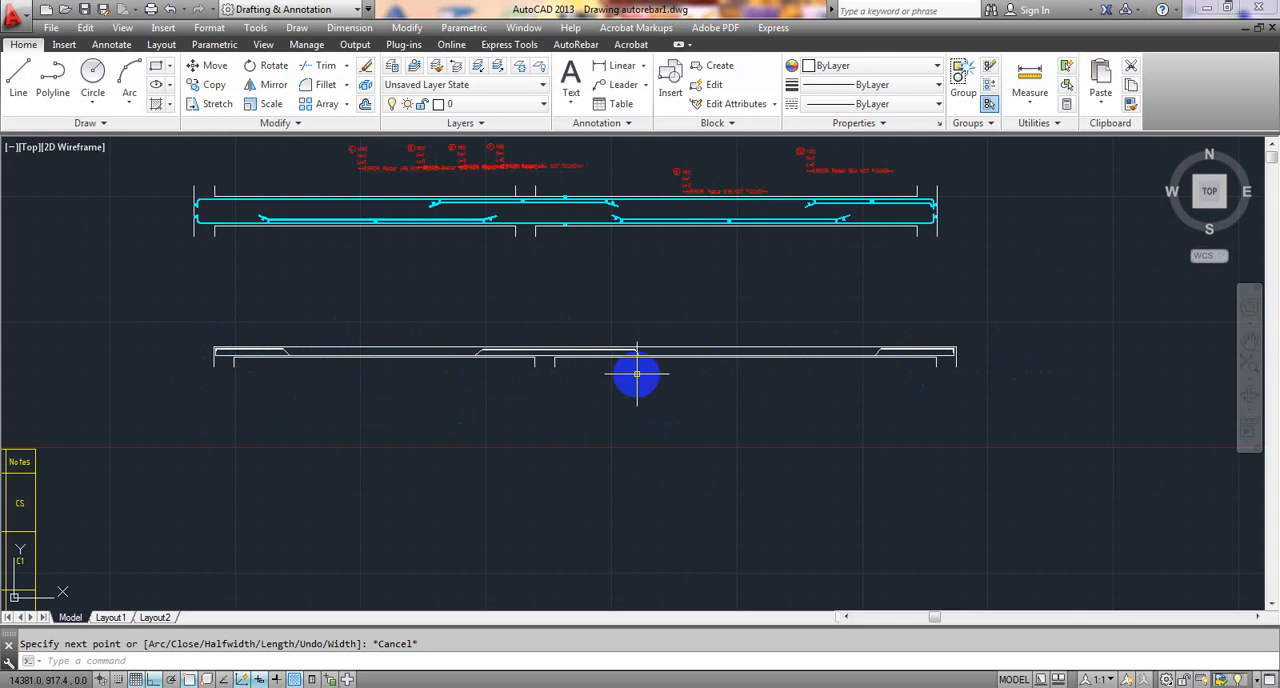
{"action": "scroll", "coordinate": [639, 374], "scroll_direction": "down", "scroll_amount": 2}
{"action": "scroll", "coordinate": [522, 323], "scroll_direction": "up", "scroll_amount": 2}
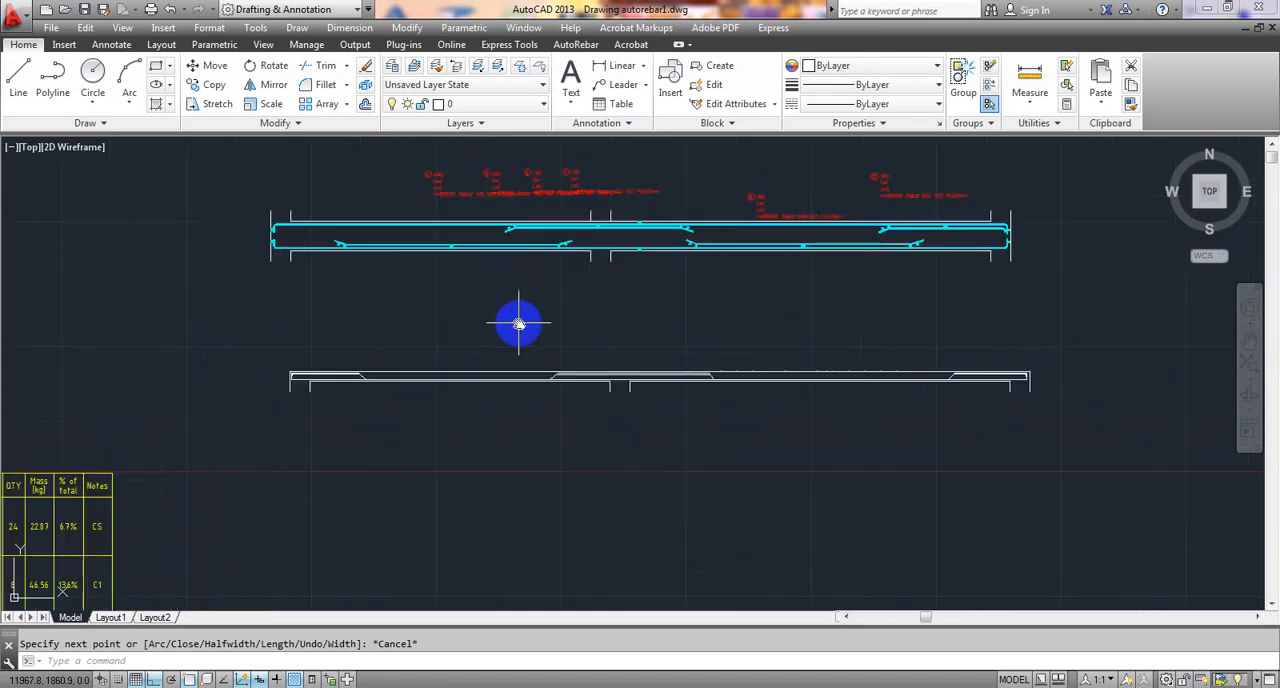
- Add a linear dimension of the beam's overall length, placed about 175 mm above its top edge, and check the dimension text
{"action": "middle_click_drag", "start_coordinate": [519, 323], "coordinate": [492, 328]}
{"action": "left_click", "coordinate": [618, 66]}
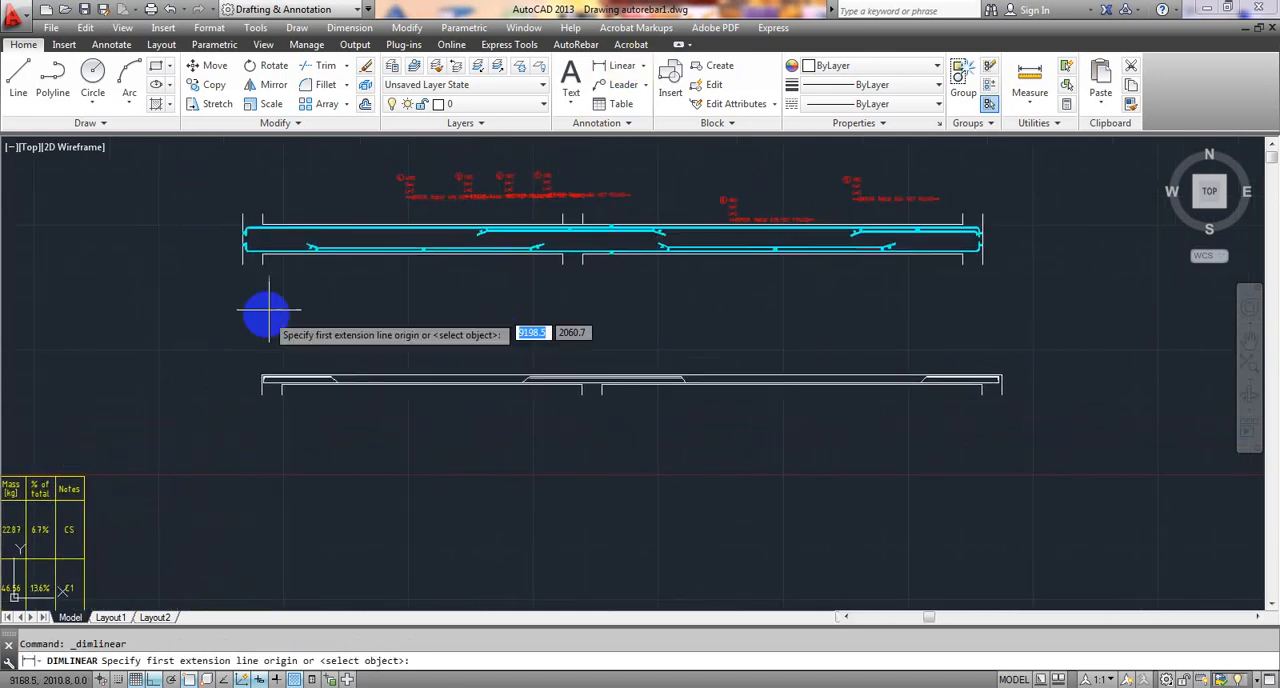
{"action": "scroll", "coordinate": [268, 316], "scroll_direction": "up", "scroll_amount": 4}
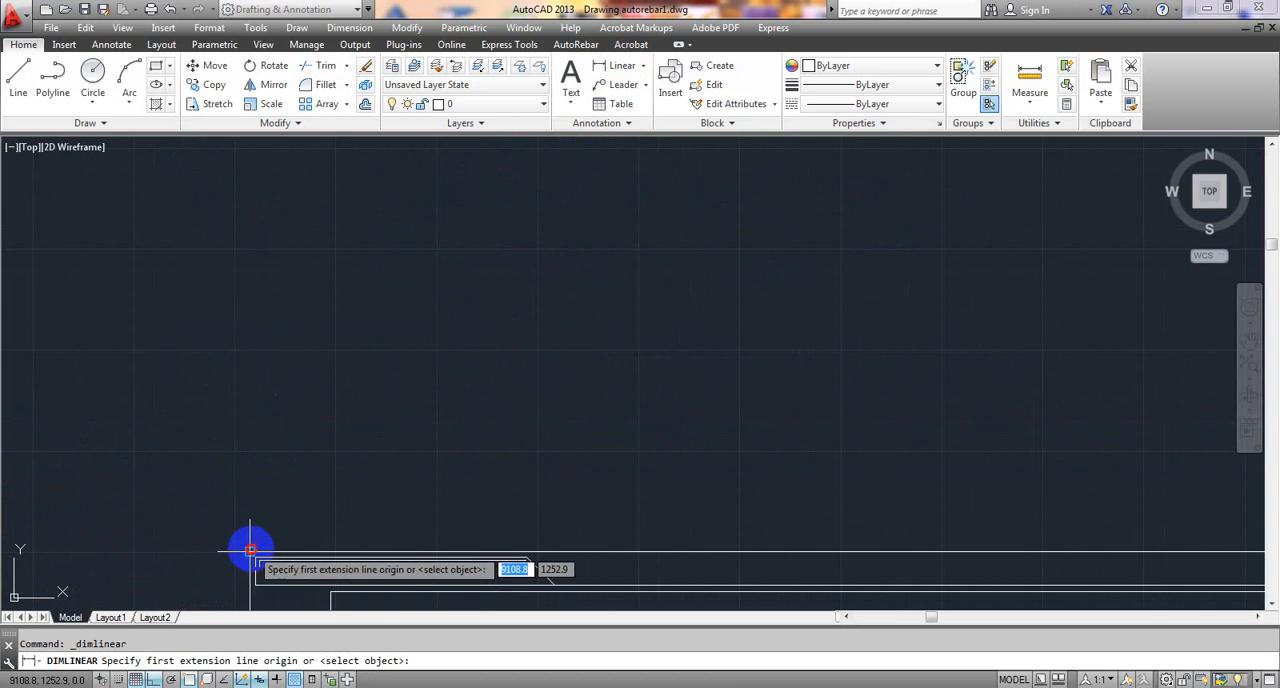
{"action": "left_click", "coordinate": [250, 549]}
{"action": "scroll", "coordinate": [225, 530], "scroll_direction": "down", "scroll_amount": 3}
{"action": "scroll", "coordinate": [690, 541], "scroll_direction": "up", "scroll_amount": 5}
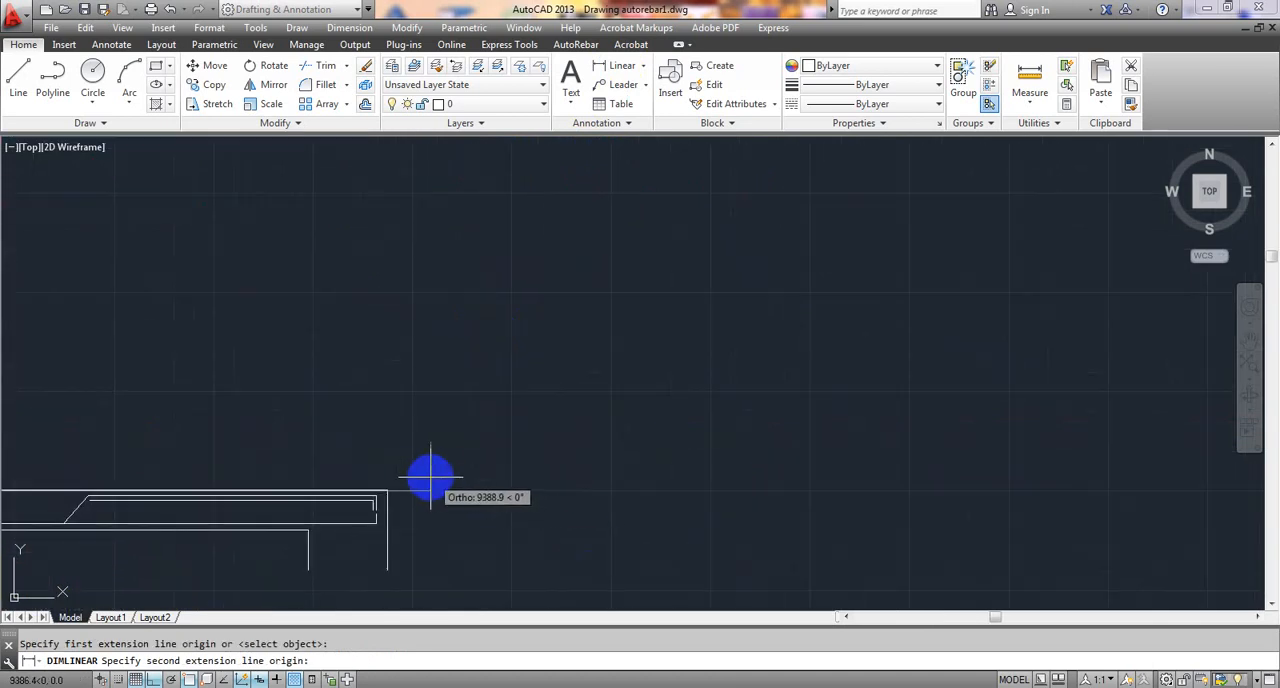
{"action": "left_click", "coordinate": [388, 491]}
{"action": "left_click", "coordinate": [404, 435]}
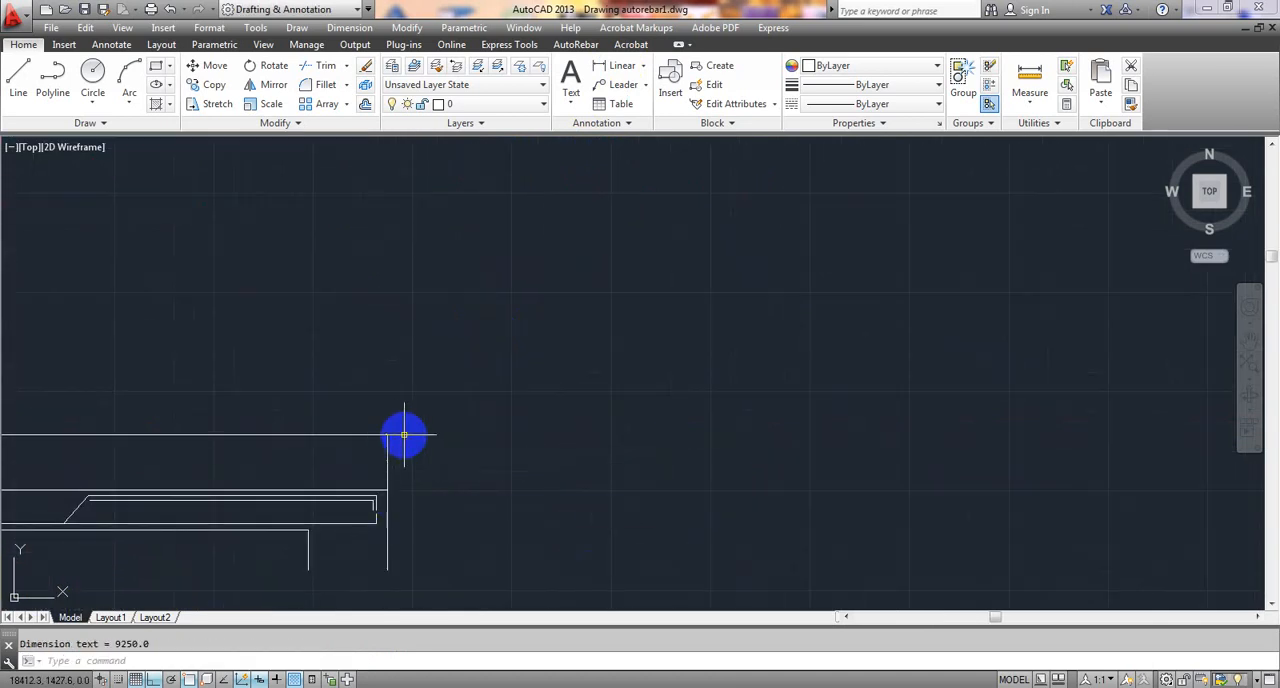
{"action": "middle_click_drag", "start_coordinate": [404, 435], "coordinate": [963, 377]}
{"action": "middle_click_drag", "start_coordinate": [237, 363], "coordinate": [1014, 397]}
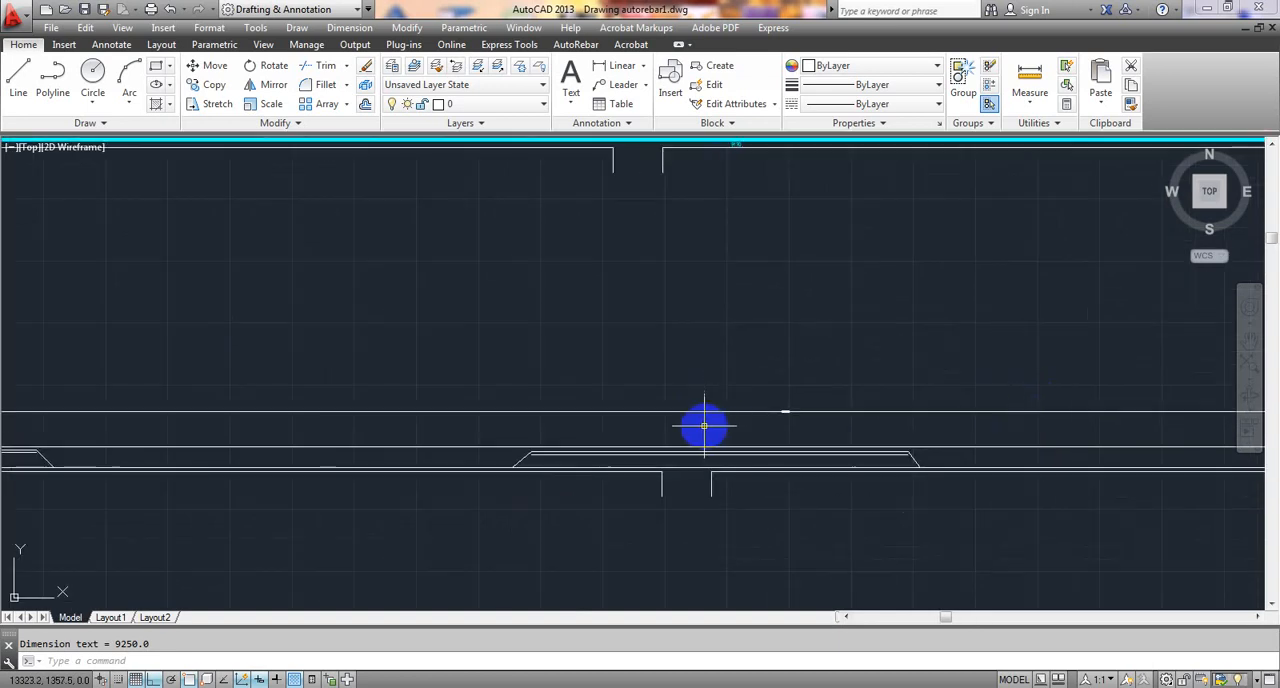
{"action": "scroll", "coordinate": [780, 415], "scroll_direction": "up", "scroll_amount": 10}
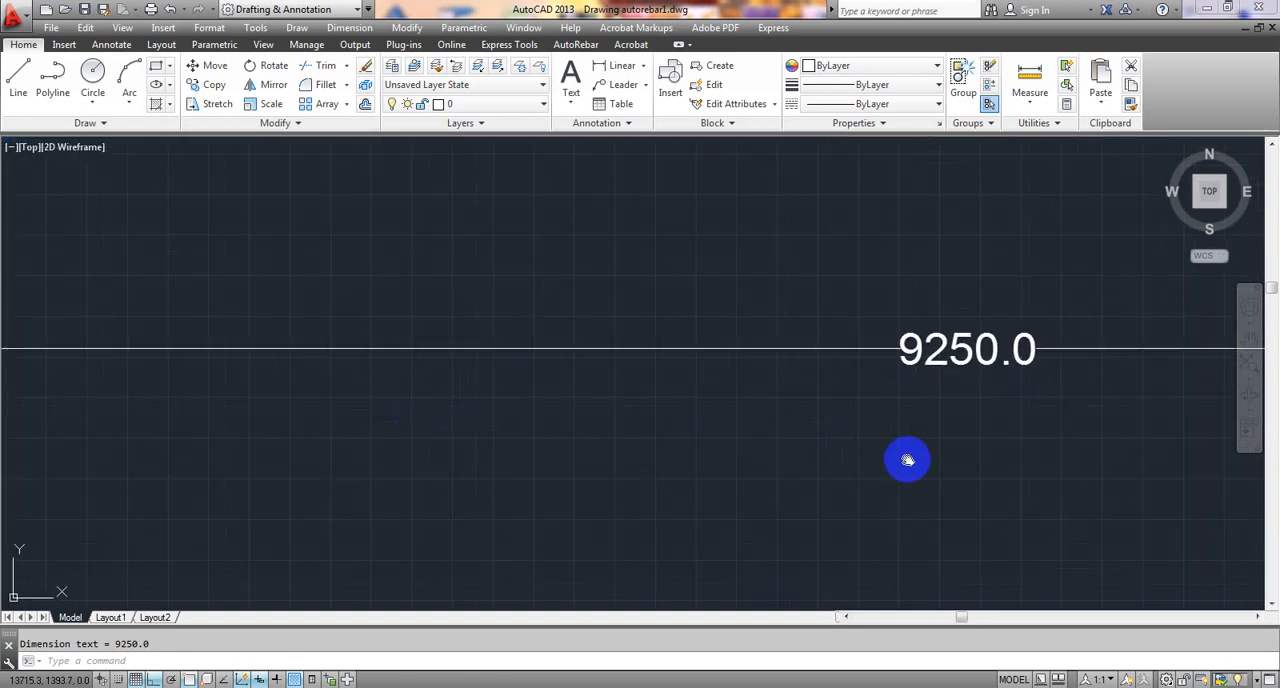
{"action": "middle_click_drag", "start_coordinate": [907, 460], "coordinate": [483, 461]}
{"action": "scroll", "coordinate": [562, 372], "scroll_direction": "down", "scroll_amount": 8}
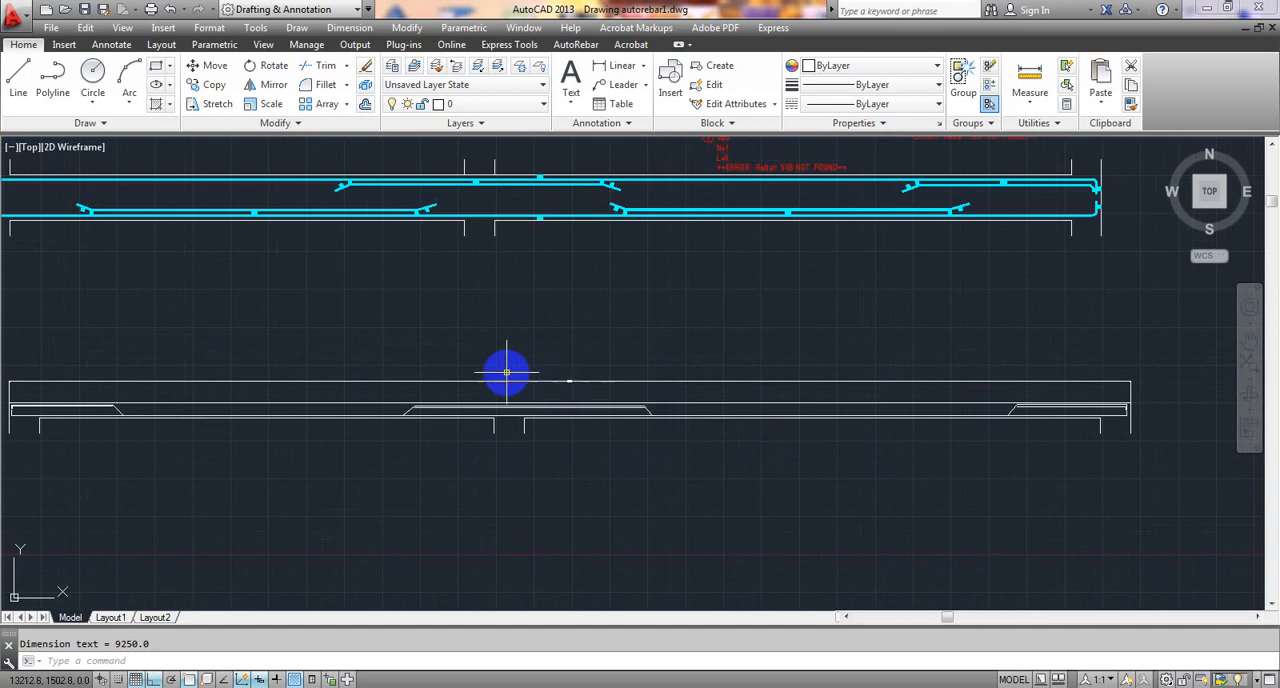
- Erase the overall length dimension above the unreinforced beam after checking its text
{"action": "scroll", "coordinate": [587, 375], "scroll_direction": "up", "scroll_amount": 6}
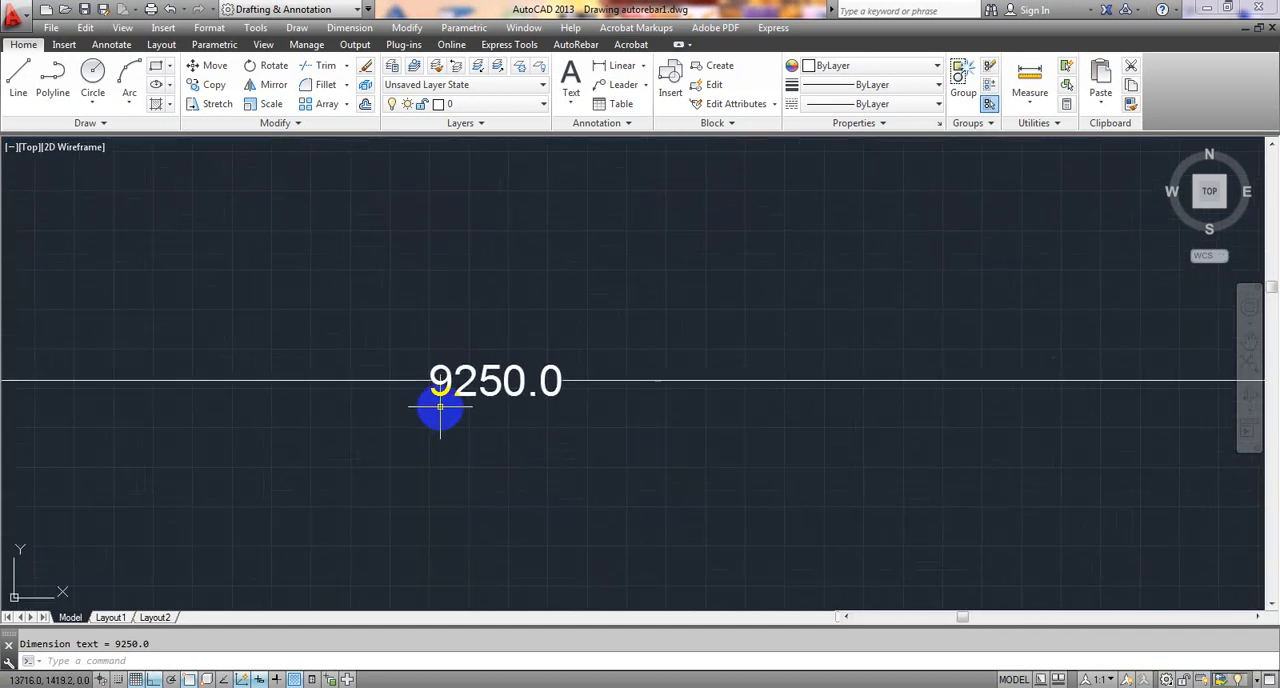
{"action": "scroll", "coordinate": [488, 393], "scroll_direction": "down", "scroll_amount": 6}
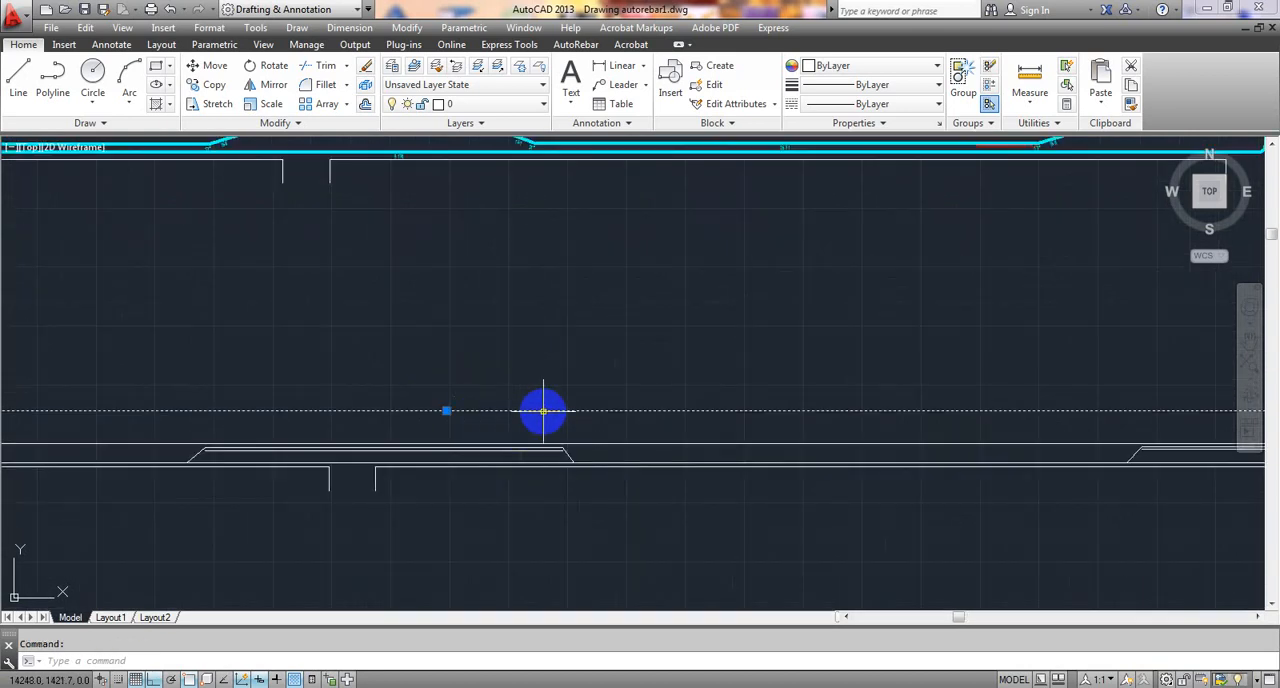
{"action": "scroll", "coordinate": [543, 411], "scroll_direction": "down", "scroll_amount": 4}
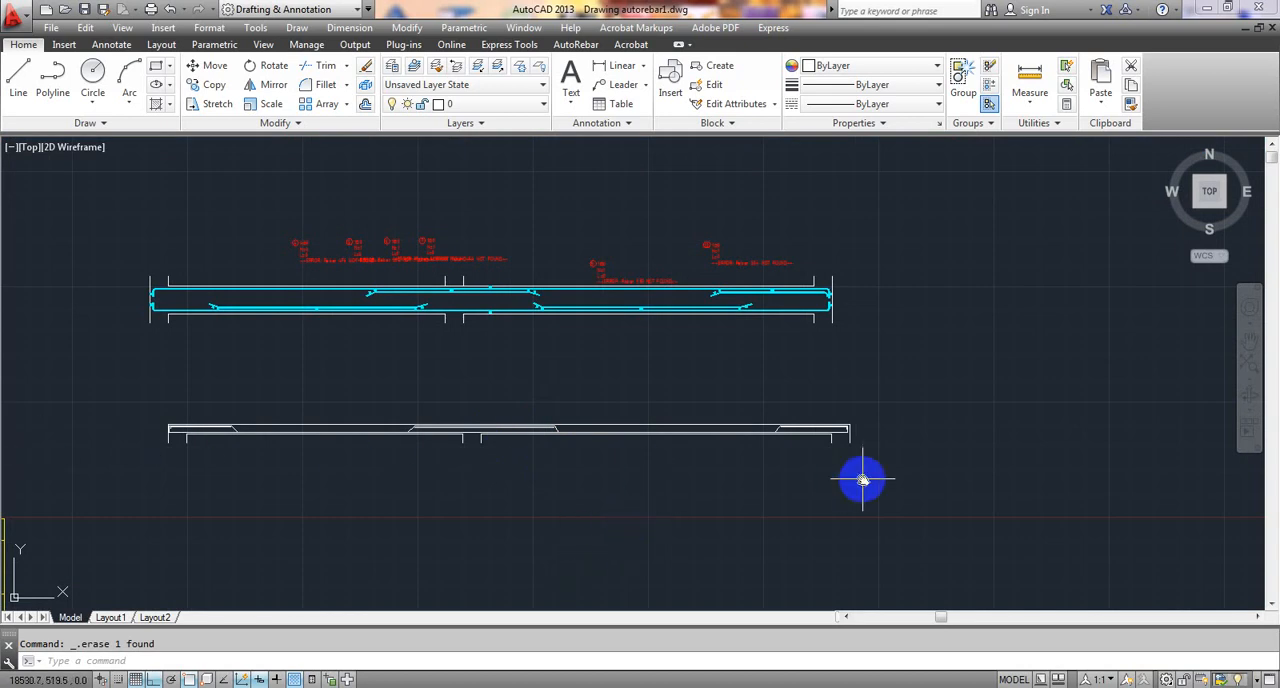
- Examine the bar polylines along the beam, especially the bent-up bar's slope and additional top bar near the intermediate support
{"action": "middle_click_drag", "start_coordinate": [860, 477], "coordinate": [773, 470]}
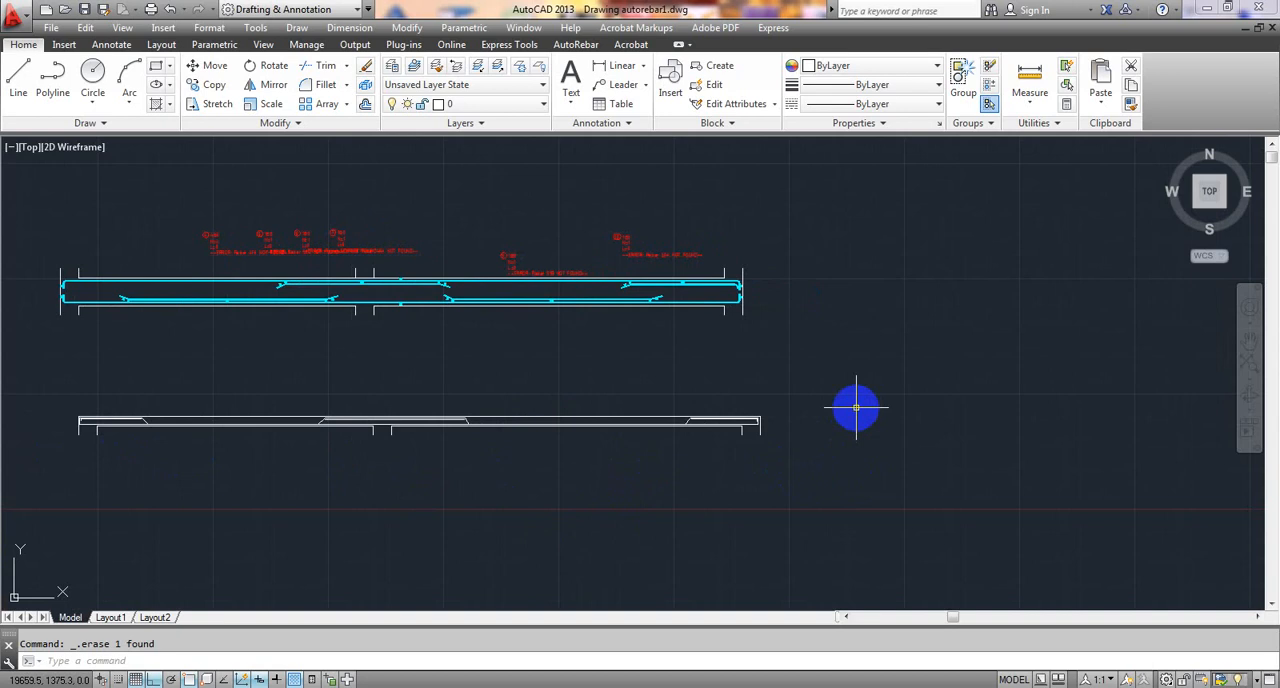
{"action": "middle_click_drag", "start_coordinate": [856, 407], "coordinate": [889, 407]}
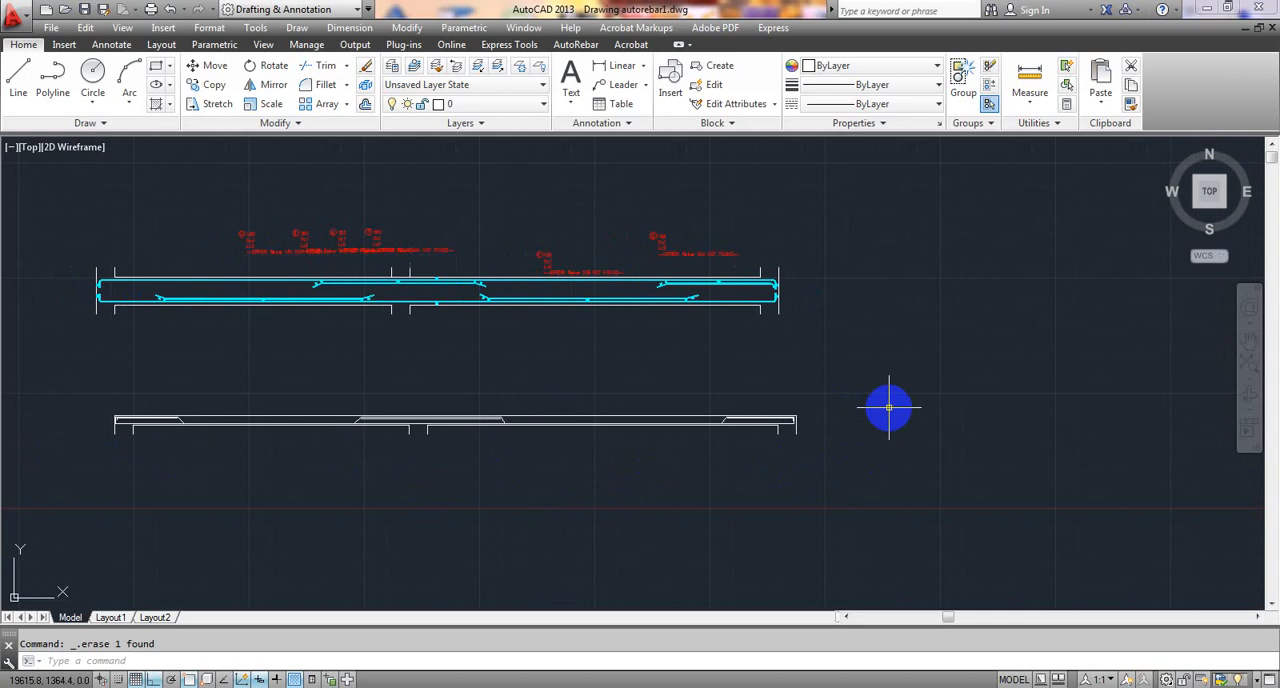
{"action": "scroll", "coordinate": [491, 451], "scroll_direction": "up", "scroll_amount": 4}
{"action": "middle_click_drag", "start_coordinate": [491, 451], "coordinate": [791, 482]}
{"action": "middle_click_drag", "start_coordinate": [542, 500], "coordinate": [604, 497]}
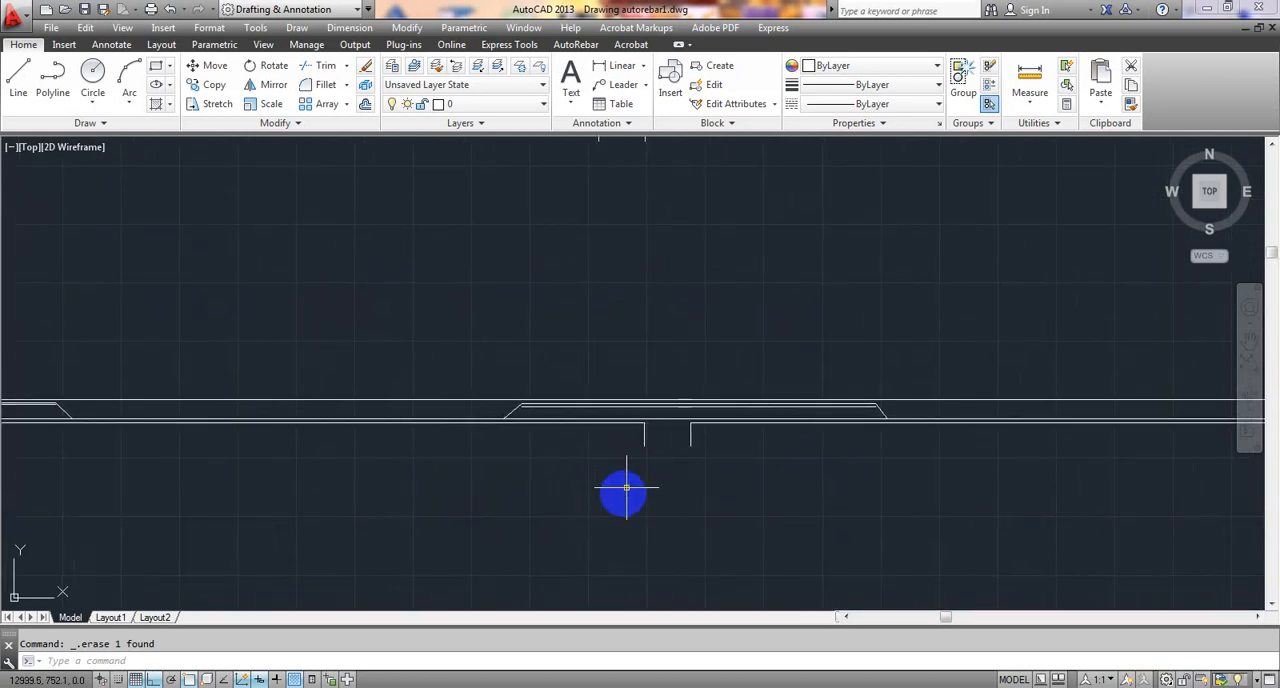
{"action": "scroll", "coordinate": [809, 276], "scroll_direction": "down", "scroll_amount": 2}
{"action": "scroll", "coordinate": [523, 393], "scroll_direction": "up", "scroll_amount": 4}
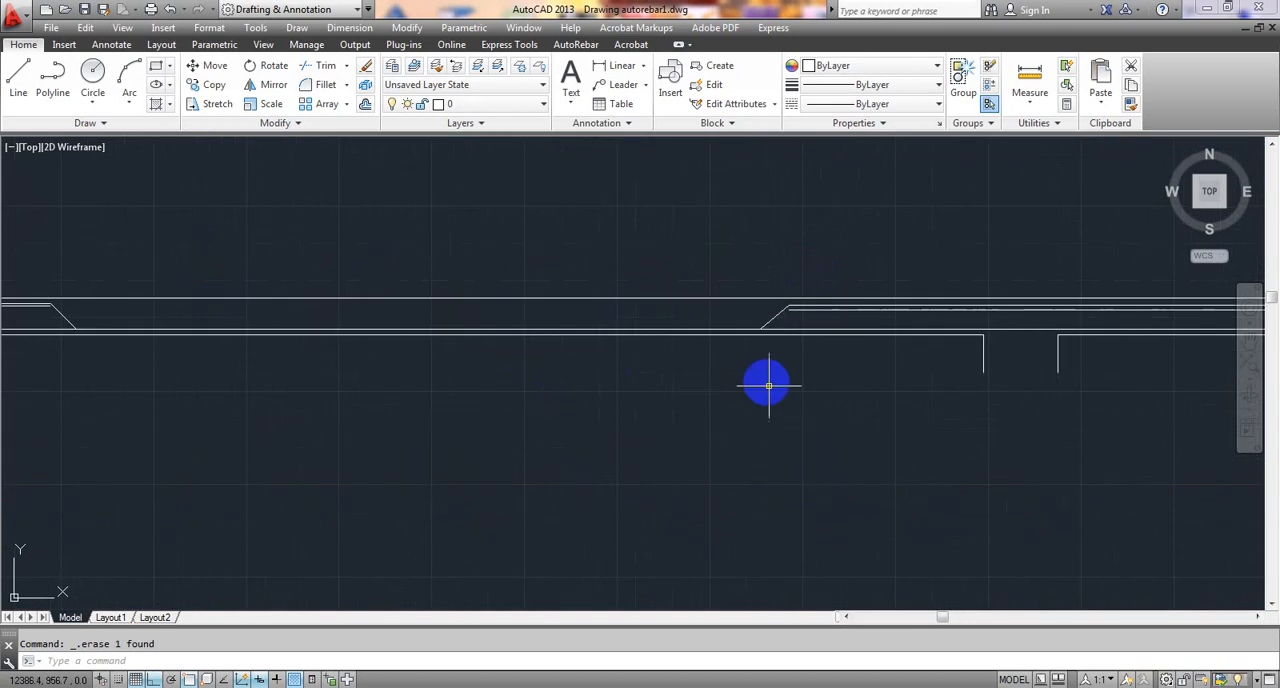
{"action": "scroll", "coordinate": [766, 380], "scroll_direction": "up", "scroll_amount": 2}
{"action": "middle_click_drag", "start_coordinate": [687, 416], "coordinate": [489, 386]}
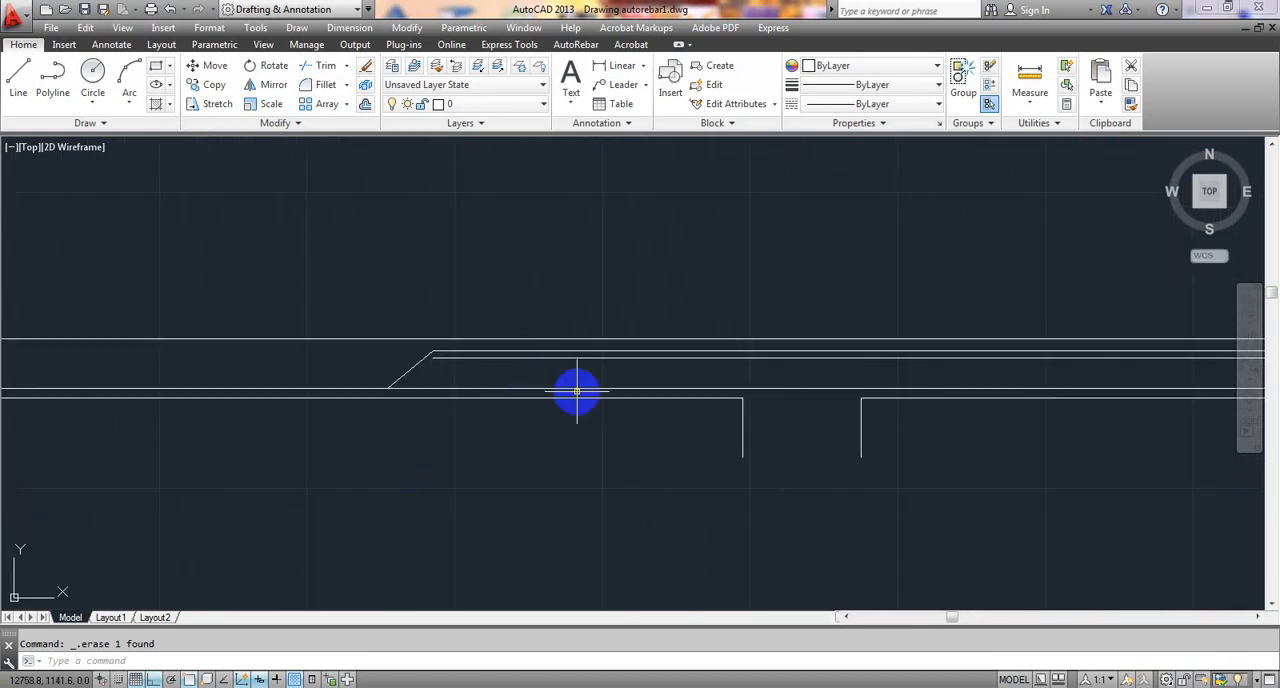
{"action": "mouse_move", "coordinate": [409, 391]}
{"action": "middle_mouse_down"}
{"action": "mouse_move", "coordinate": [523, 434]}
{"action": "mouse_move", "coordinate": [658, 451]}
{"action": "middle_mouse_up"}
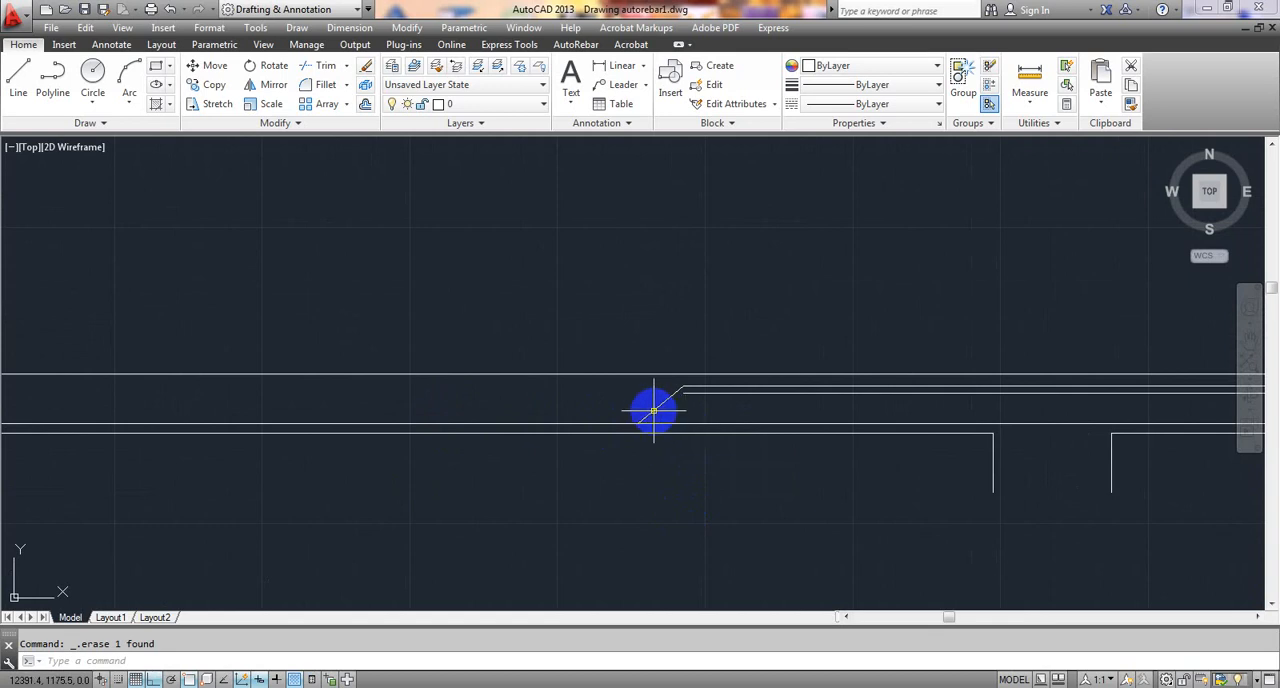
{"action": "mouse_move", "coordinate": [653, 410]}
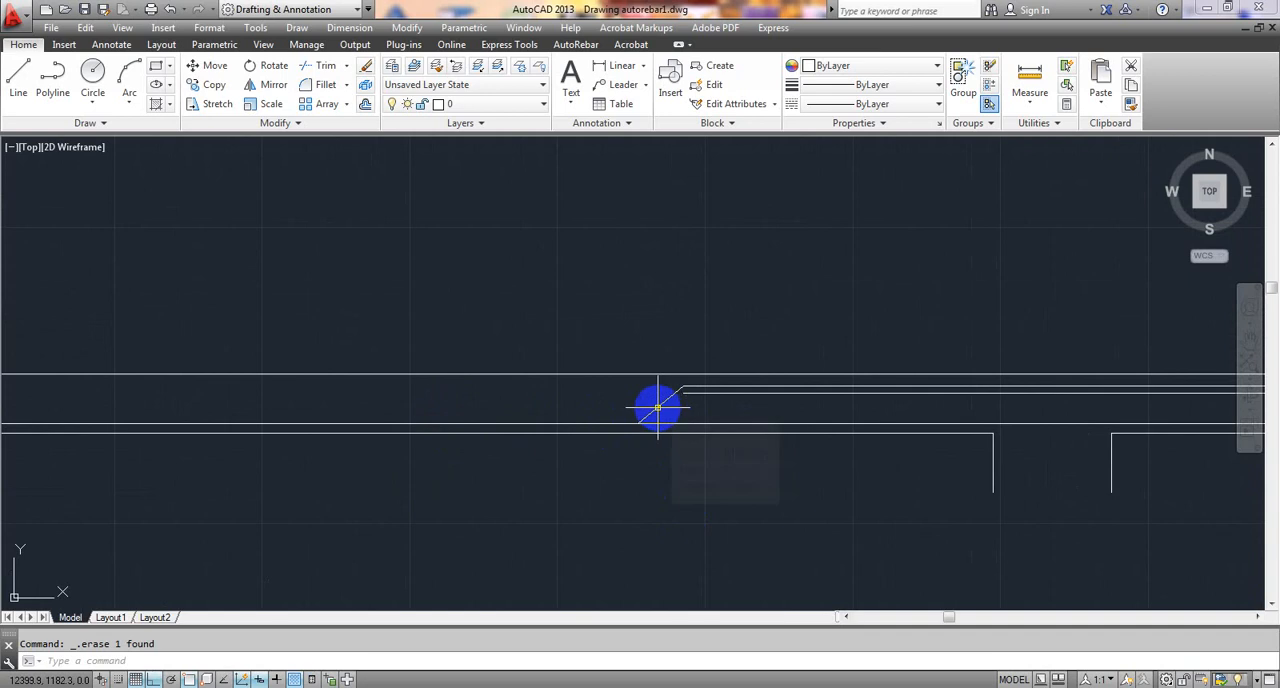
{"action": "middle_click_drag", "start_coordinate": [669, 486], "coordinate": [669, 475]}
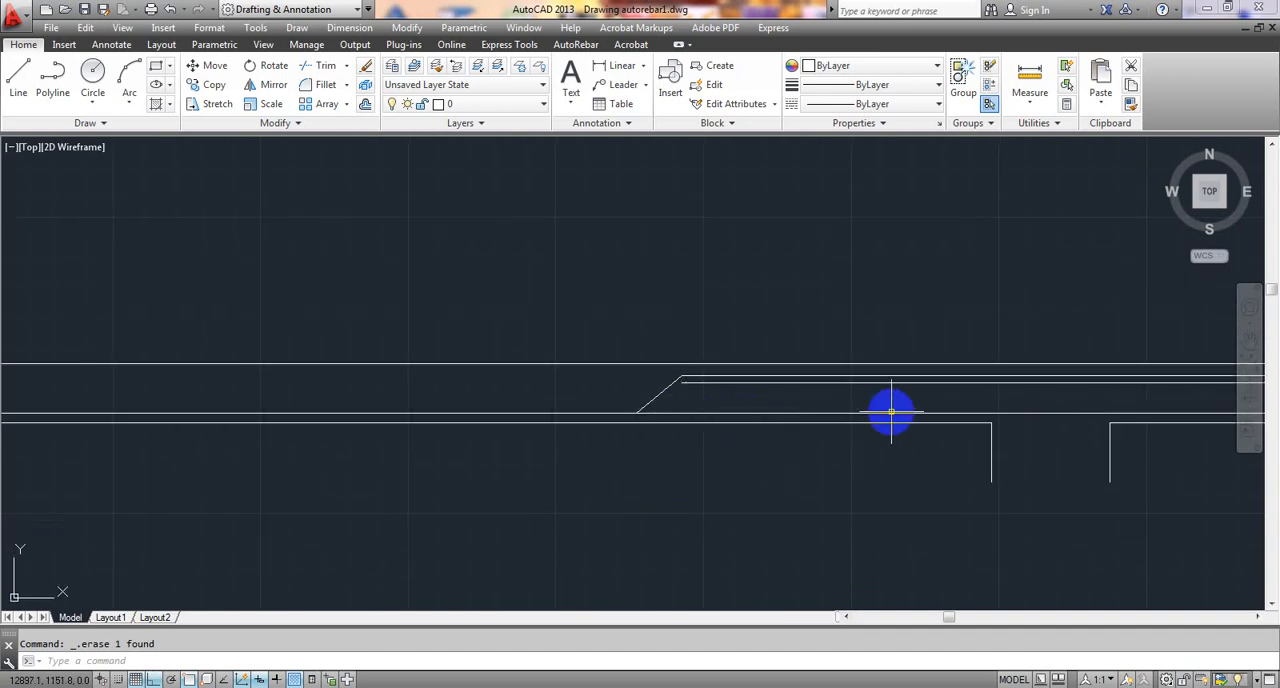
{"action": "mouse_move", "coordinate": [891, 411]}
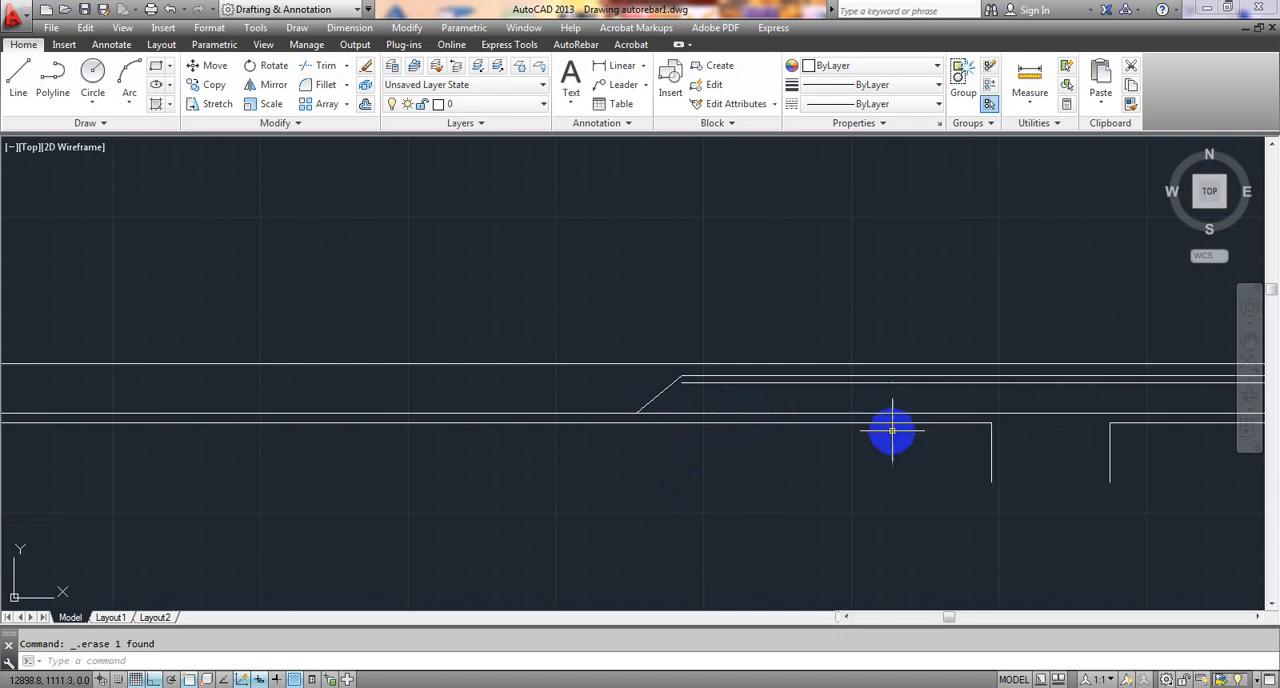
{"action": "middle_click_drag", "start_coordinate": [839, 468], "coordinate": [814, 457]}
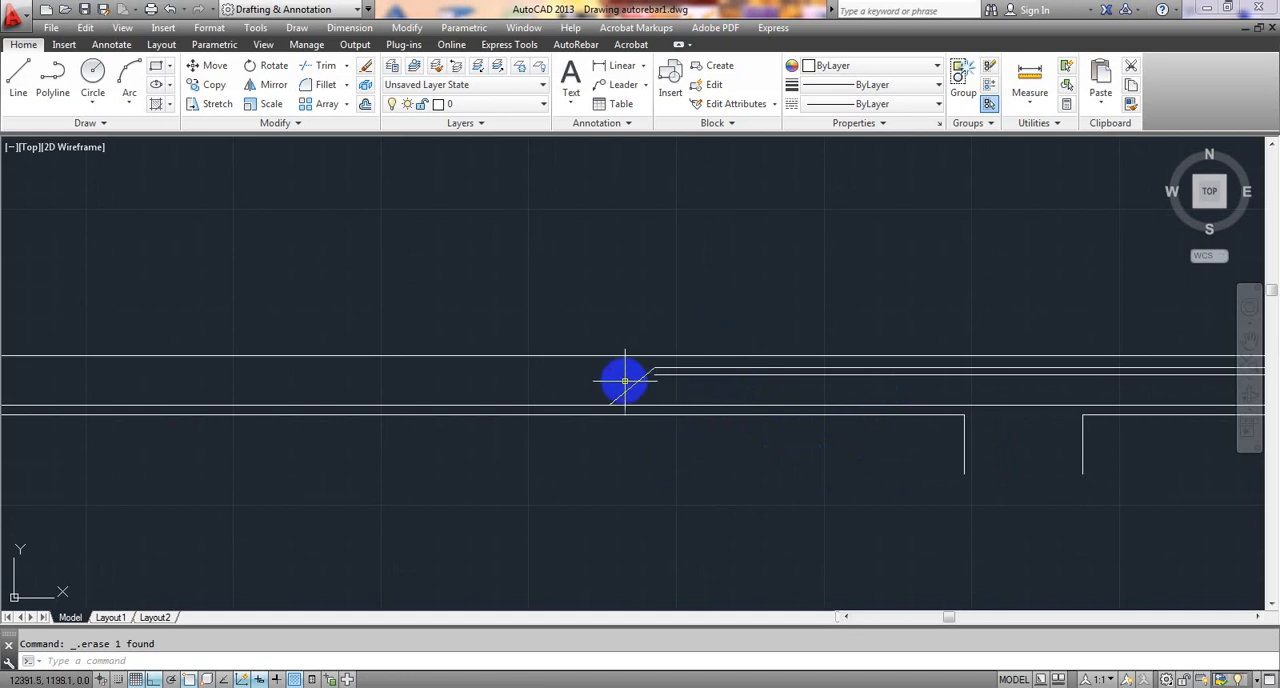
{"action": "scroll", "coordinate": [630, 385], "scroll_direction": "down", "scroll_amount": 3}
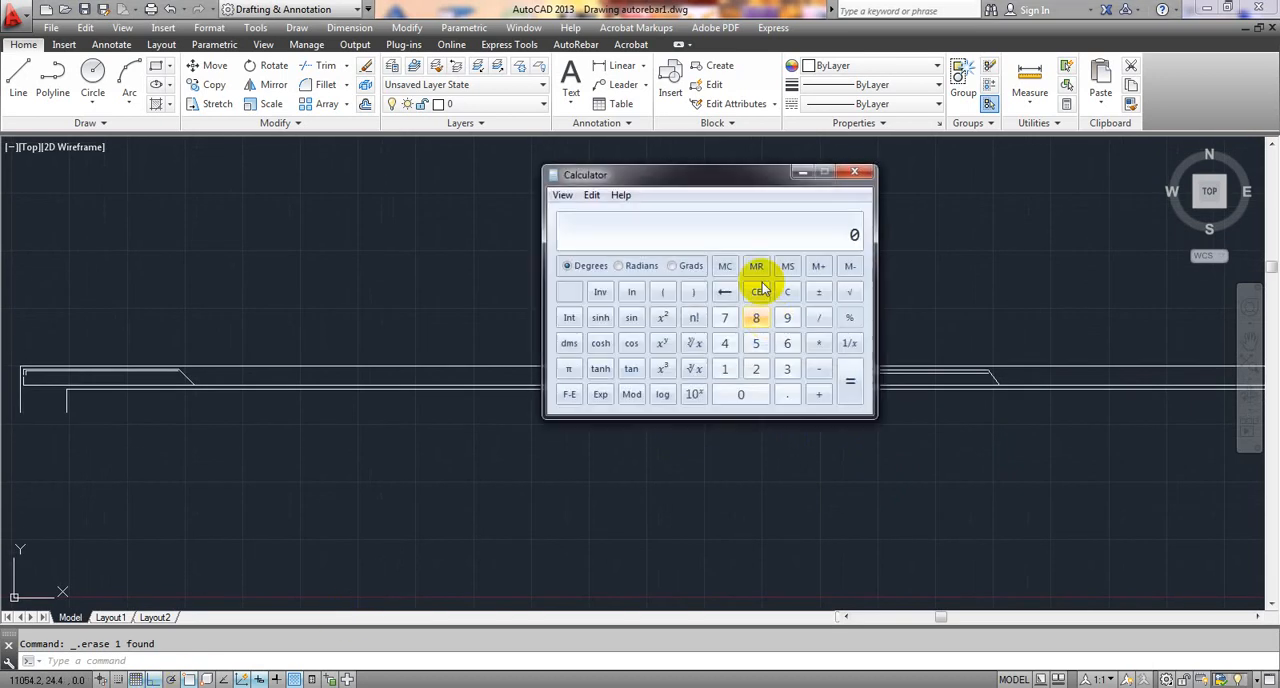
- Calculate 5000 divided by 250 in Calculator, and close Calculator
{"action": "mouse_move", "coordinate": [723, 179]}
{"action": "left_mouse_down"}
{"action": "mouse_move", "coordinate": [737, 177]}
{"action": "mouse_move", "coordinate": [701, 187]}
{"action": "left_mouse_up"}
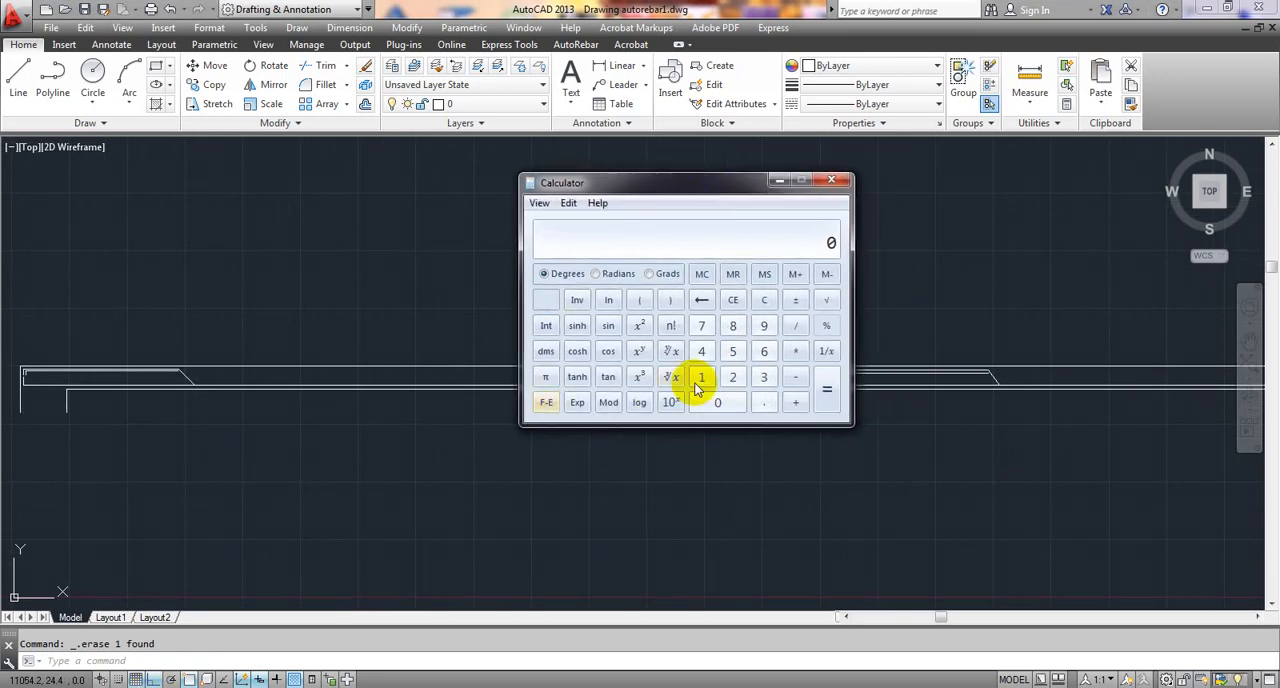
{"action": "left_click", "coordinate": [730, 349]}
{"action": "double_click", "coordinate": [718, 403]}
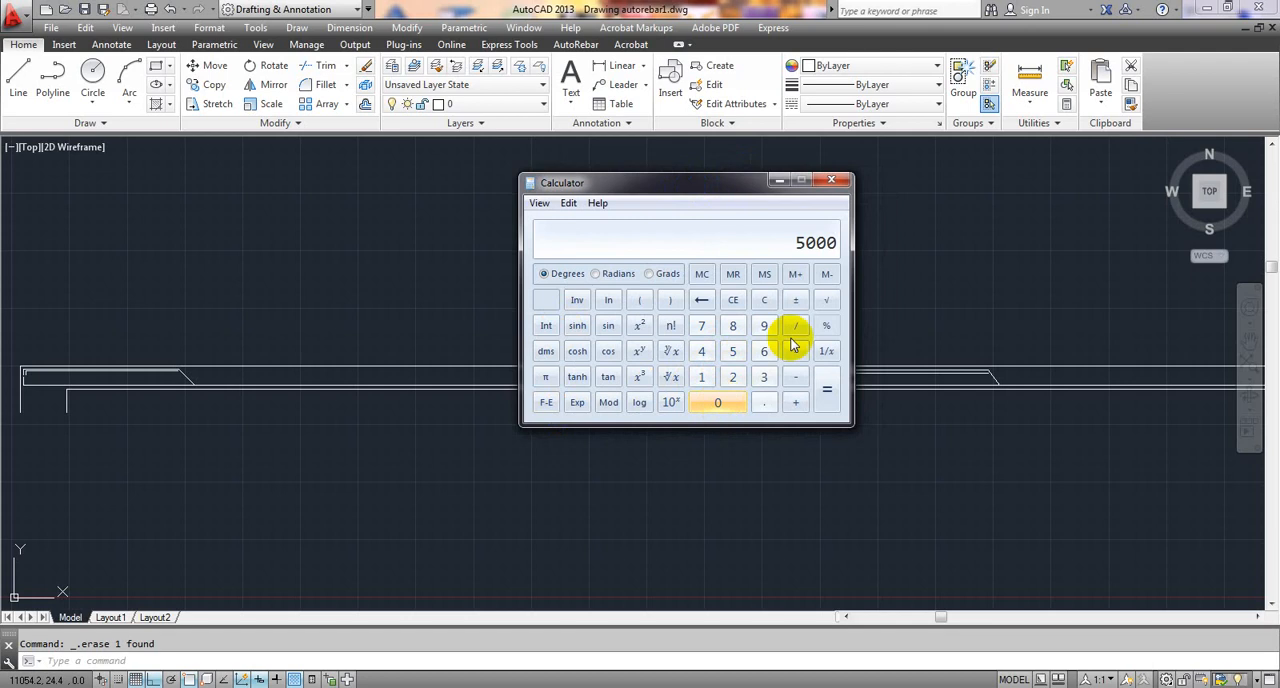
{"action": "left_click_drag", "start_coordinate": [718, 186], "coordinate": [426, 238]}
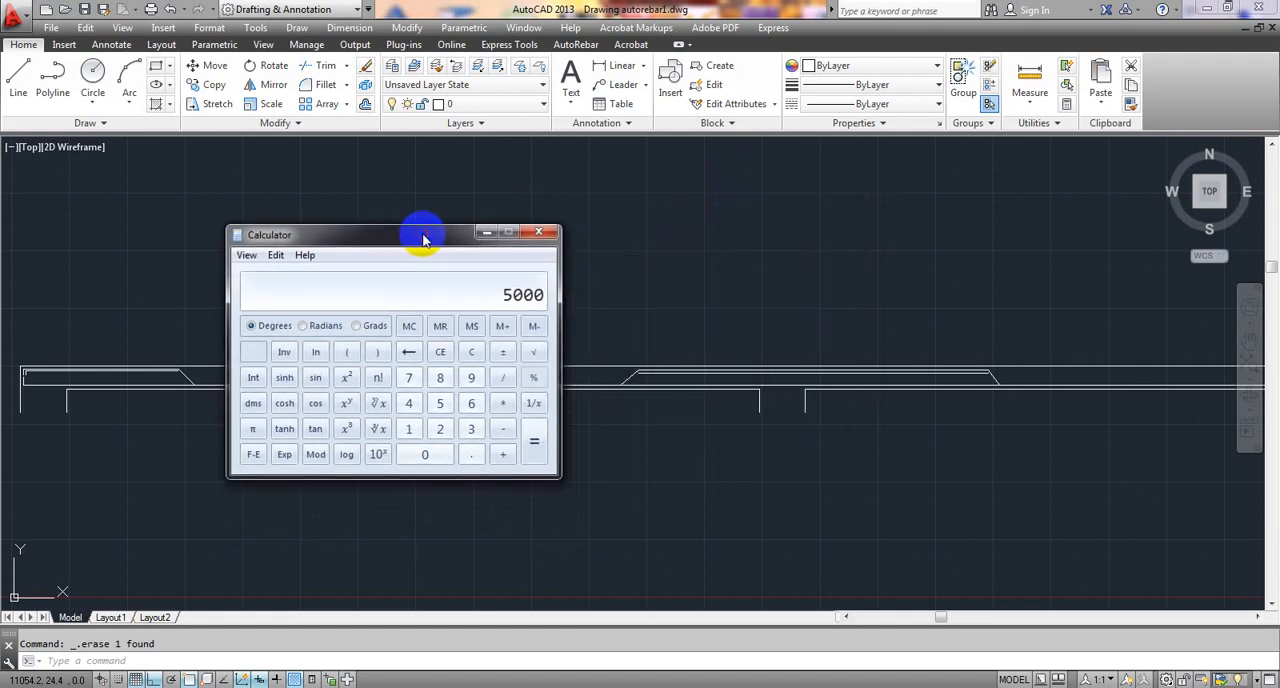
{"action": "left_click", "coordinate": [501, 378]}
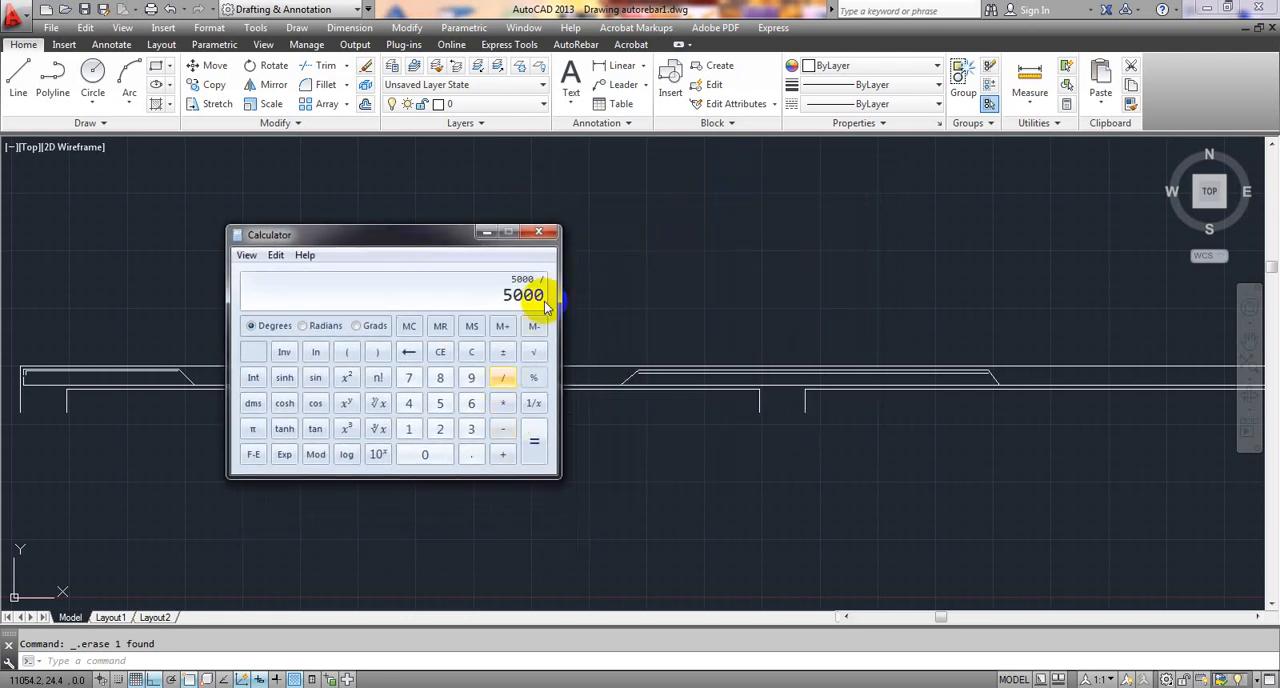
{"action": "left_click_drag", "start_coordinate": [456, 237], "coordinate": [408, 231]}
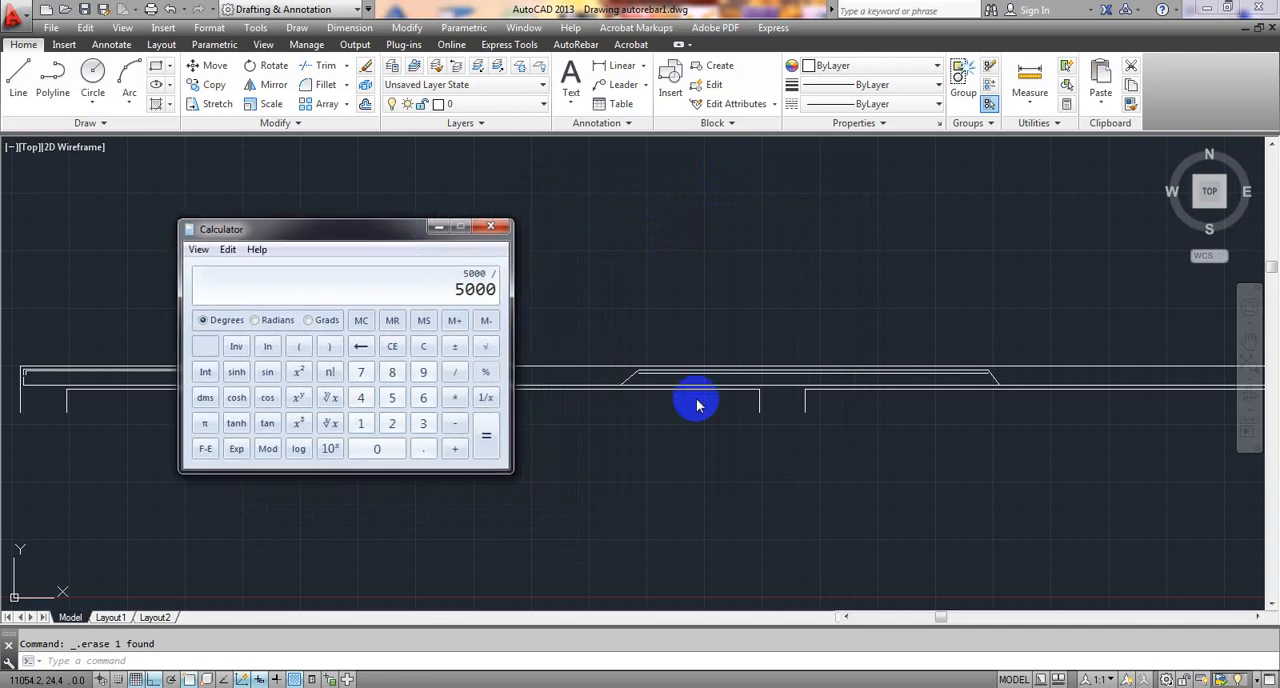
{"action": "left_click", "coordinate": [392, 425]}
{"action": "left_click", "coordinate": [391, 397]}
{"action": "left_click", "coordinate": [376, 449]}
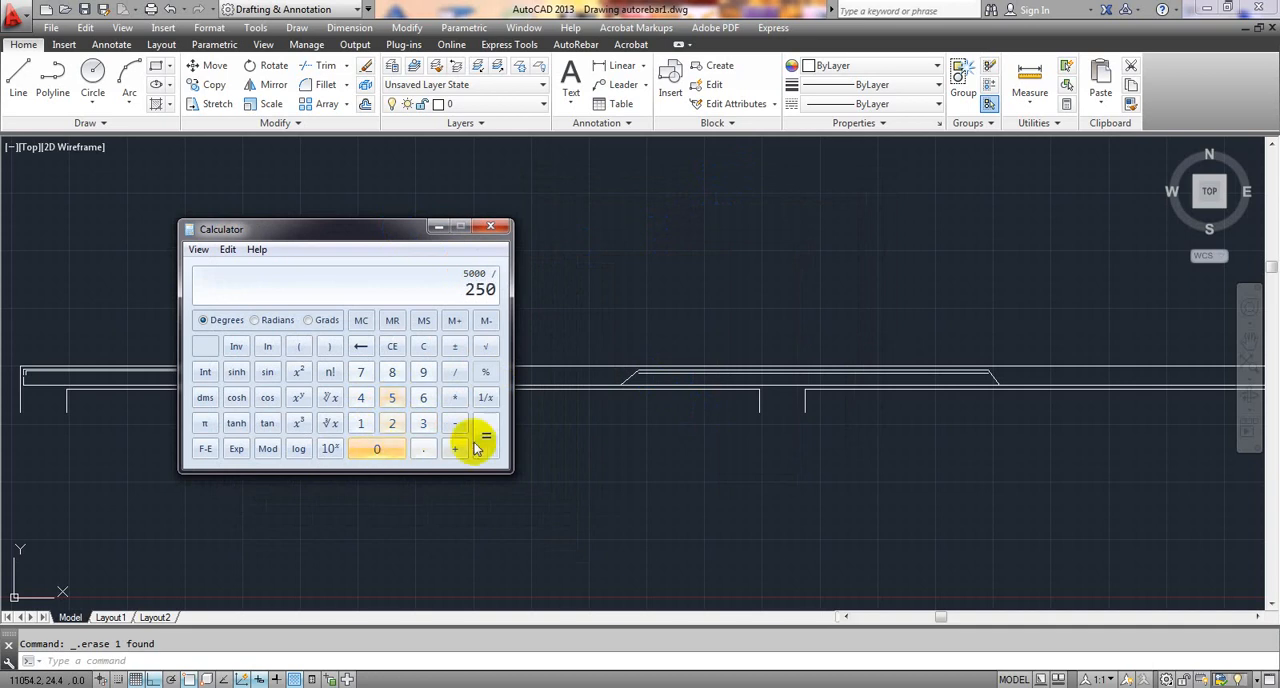
{"action": "left_click", "coordinate": [487, 447]}
{"action": "left_click_drag", "start_coordinate": [360, 229], "coordinate": [372, 225]}
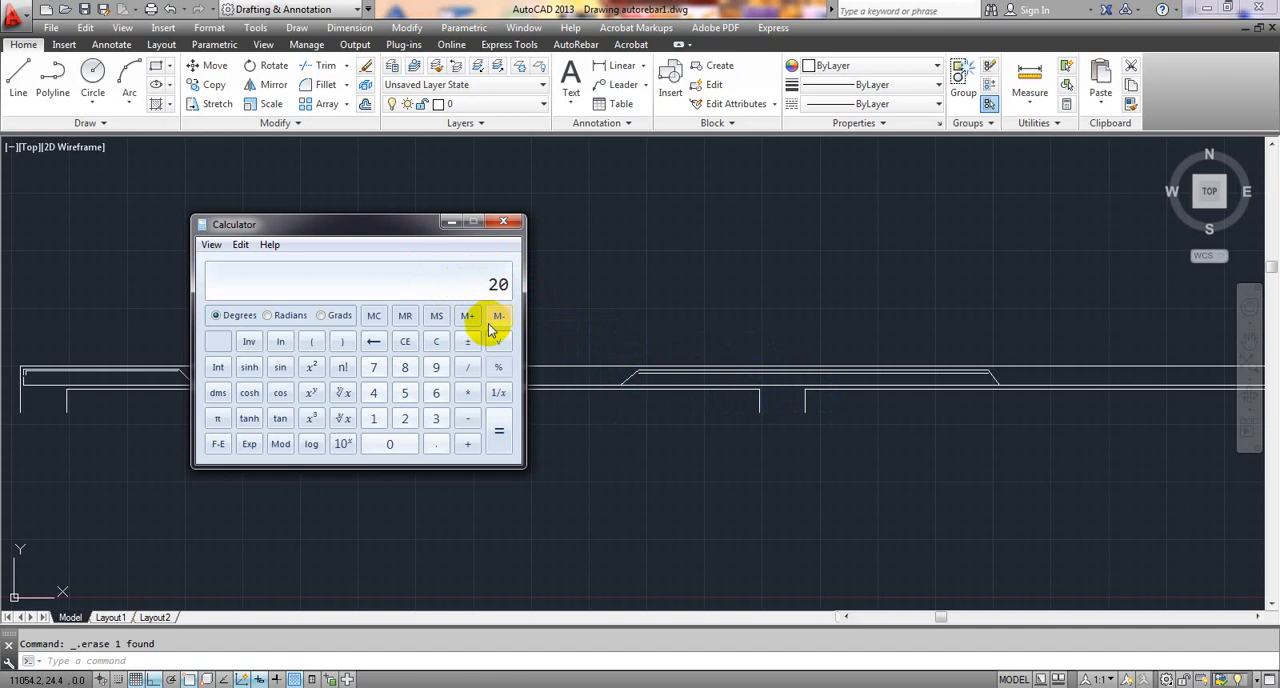
{"action": "mouse_move", "coordinate": [395, 229]}
{"action": "left_mouse_down"}
{"action": "mouse_move", "coordinate": [407, 223]}
{"action": "mouse_move", "coordinate": [396, 225]}
{"action": "left_mouse_up"}
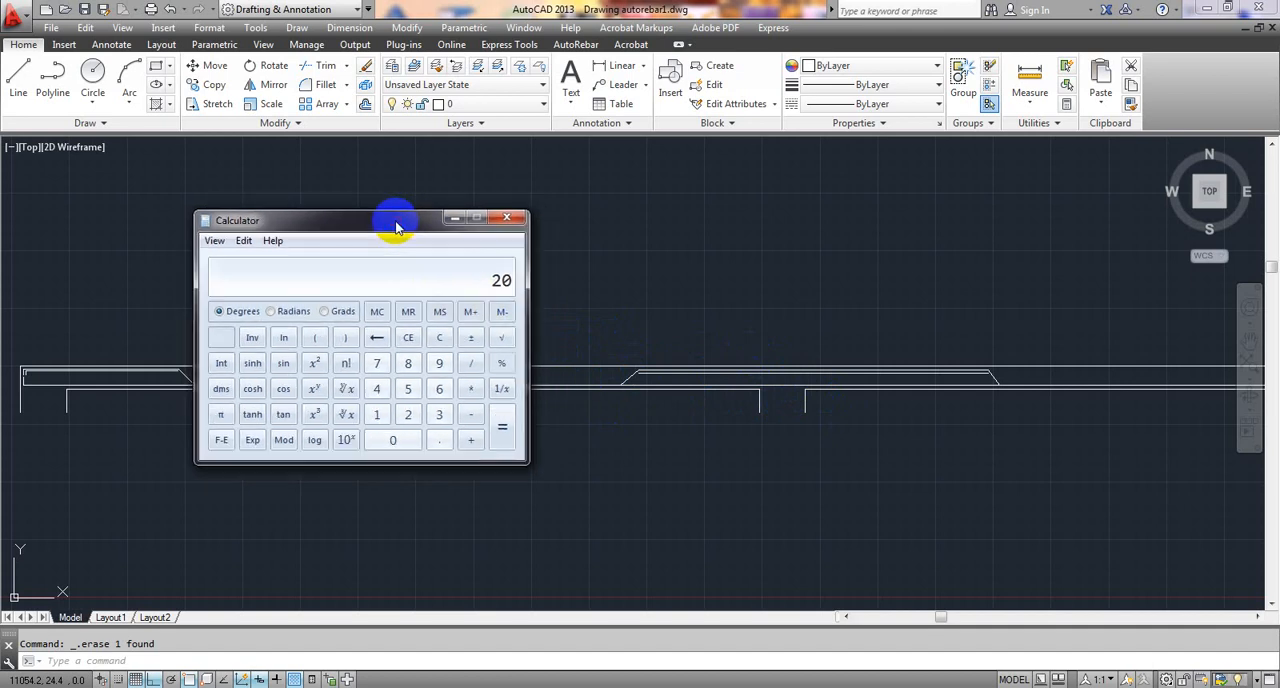
{"action": "left_click", "coordinate": [511, 221]}
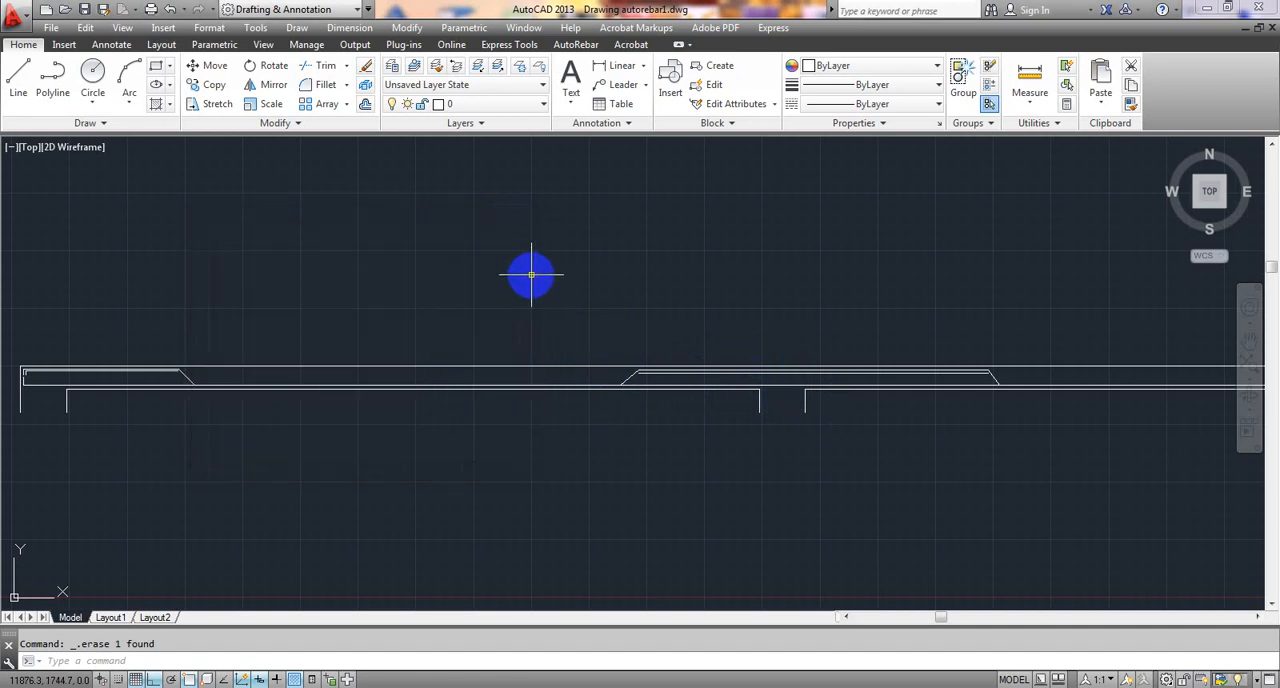
- Convert the bottom bar polyline to a 10 mm diameter rebar with AutoRebar's pRebar command
{"action": "scroll", "coordinate": [131, 380], "scroll_direction": "up", "scroll_amount": 3}
{"action": "mouse_move", "coordinate": [131, 380]}
{"action": "middle_mouse_down"}
{"action": "mouse_move", "coordinate": [223, 395]}
{"action": "mouse_move", "coordinate": [315, 368]}
{"action": "middle_mouse_up"}
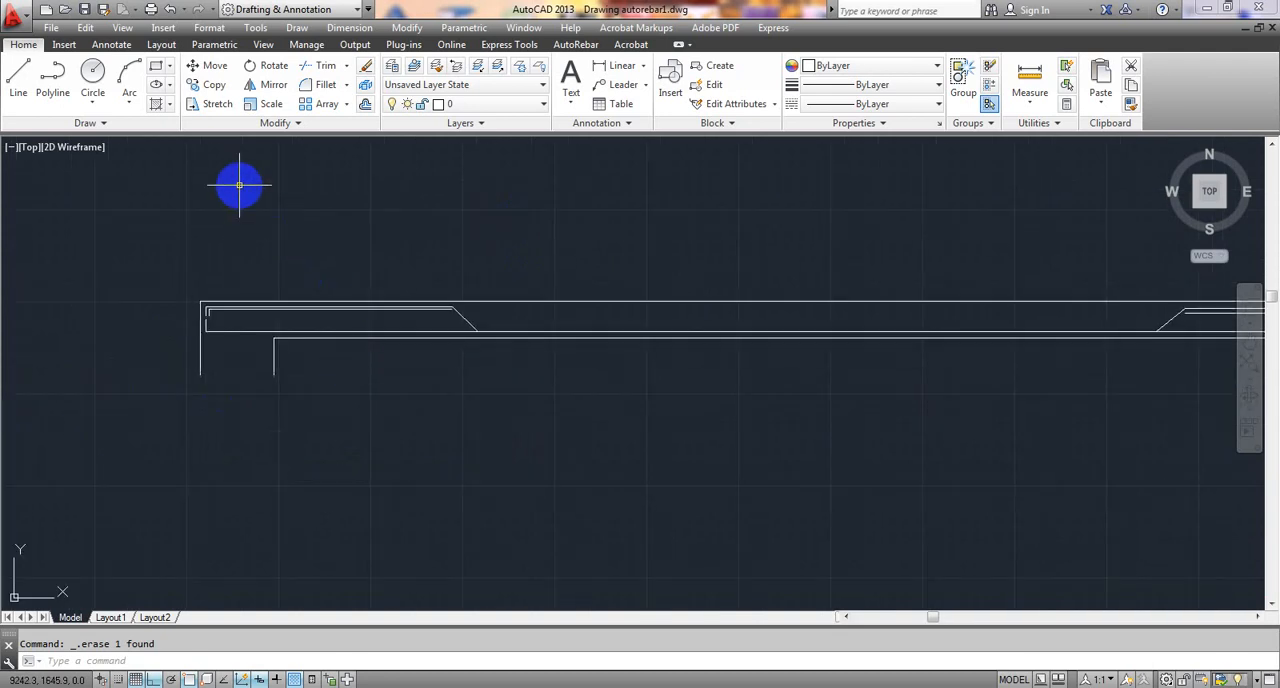
{"action": "left_click", "coordinate": [576, 45]}
{"action": "middle_click_drag", "start_coordinate": [543, 200], "coordinate": [398, 211]}
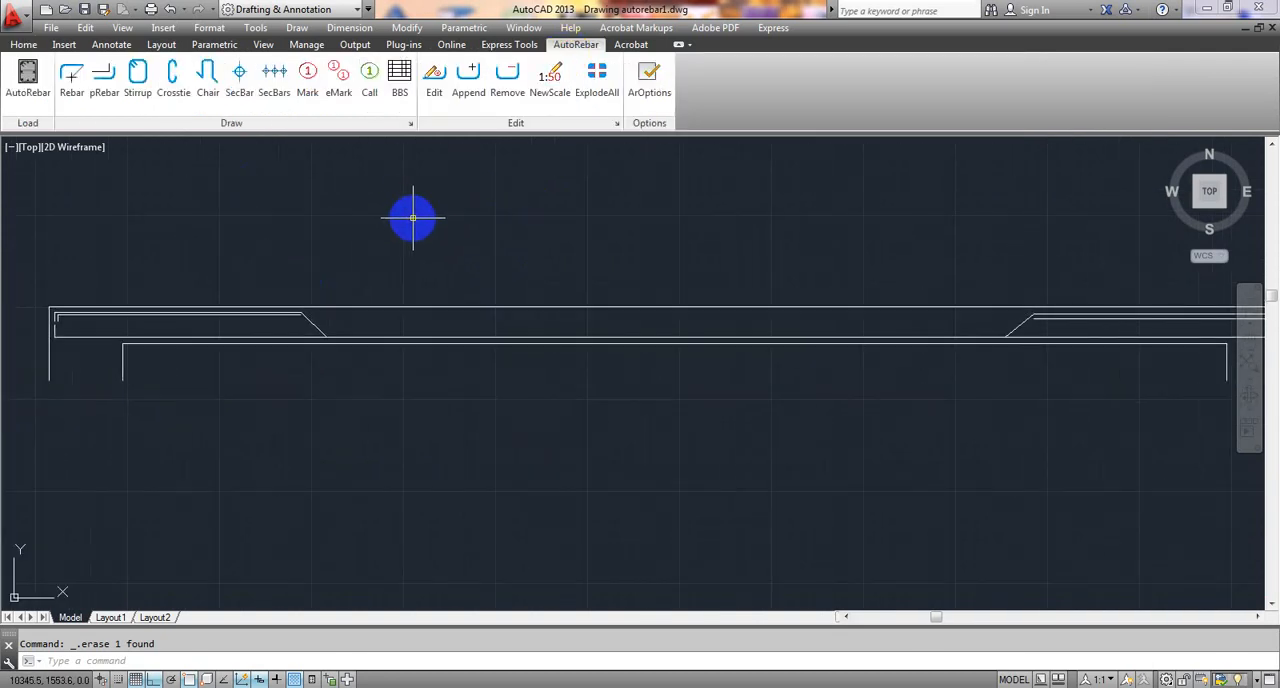
{"action": "middle_click_drag", "start_coordinate": [413, 221], "coordinate": [380, 223]}
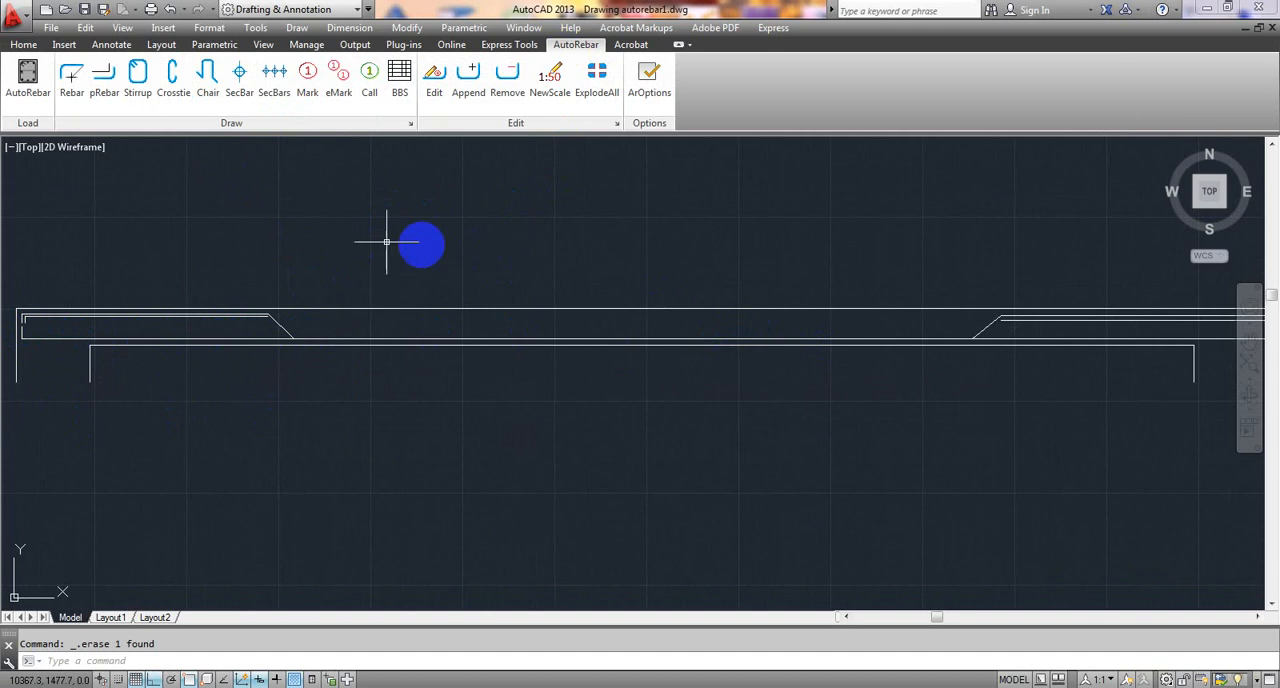
{"action": "left_click", "coordinate": [105, 85]}
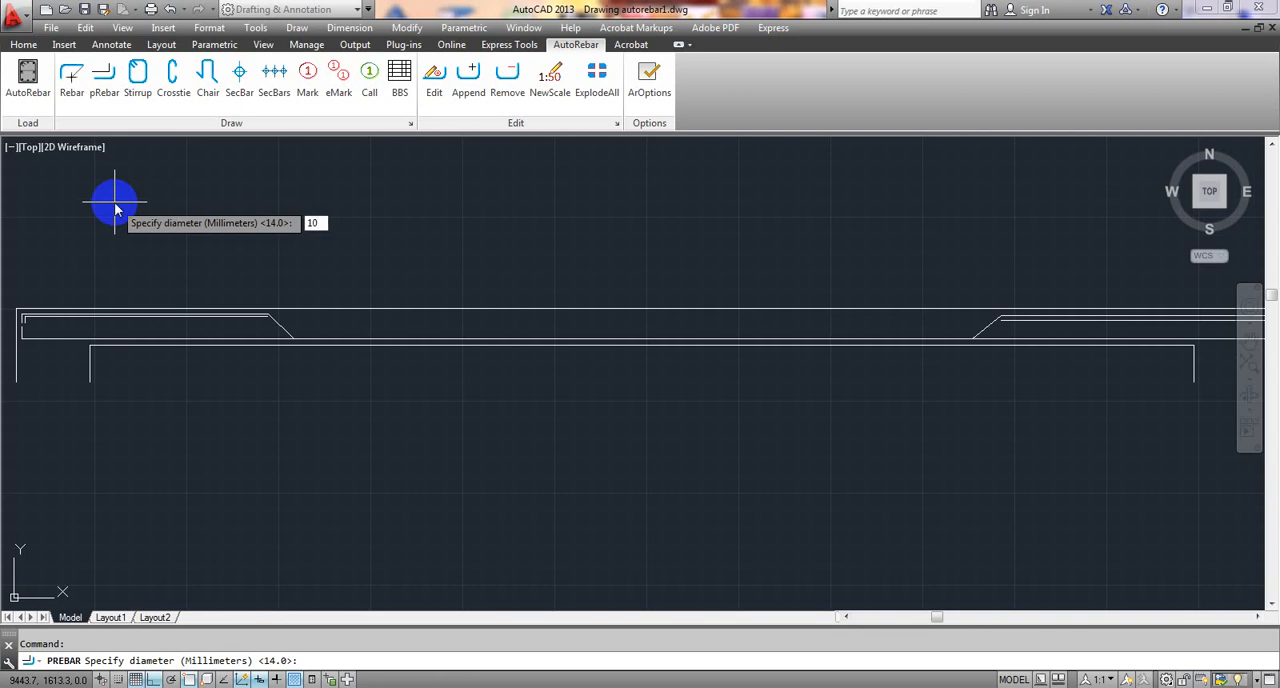
{"action": "key", "text": "Return"}
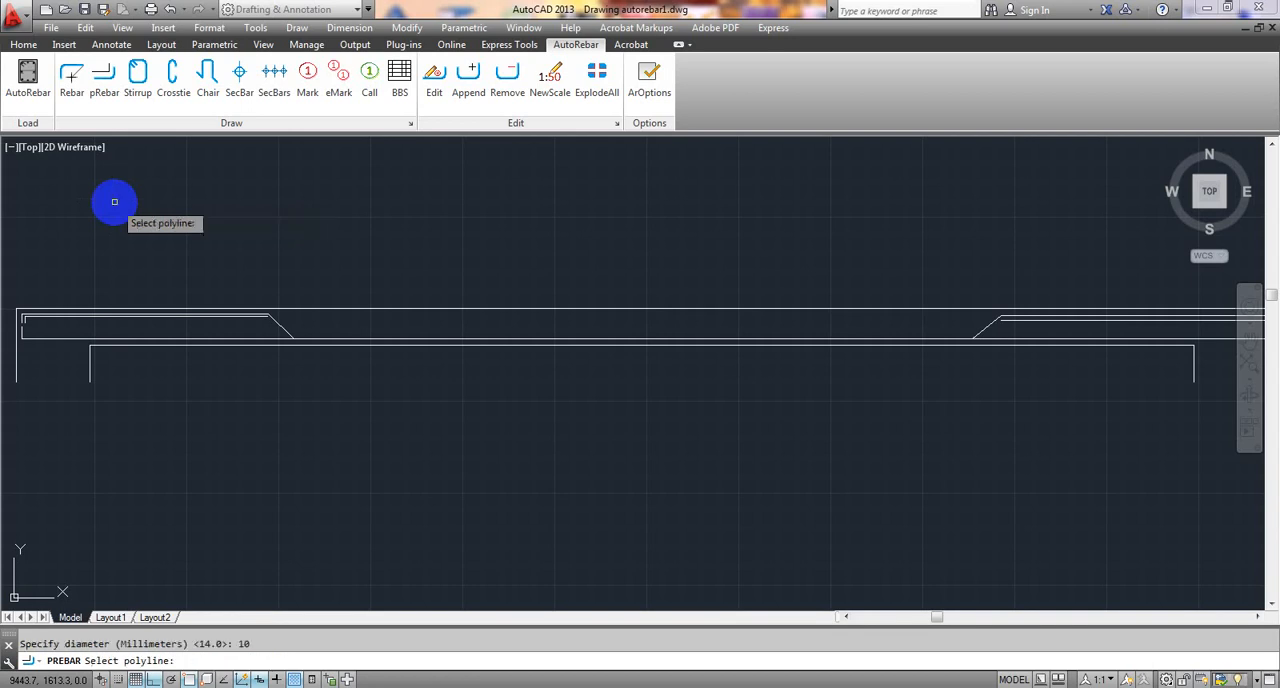
{"action": "scroll", "coordinate": [77, 343], "scroll_direction": "up", "scroll_amount": 4}
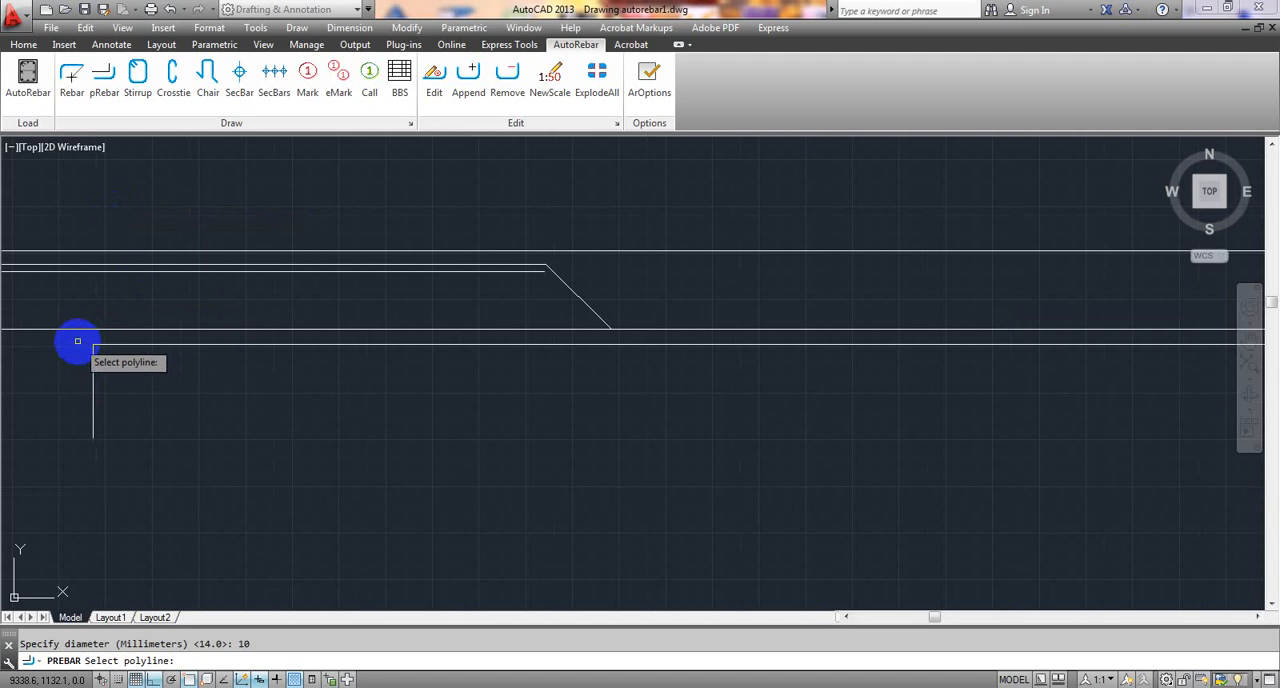
{"action": "middle_click_drag", "start_coordinate": [77, 343], "coordinate": [463, 337]}
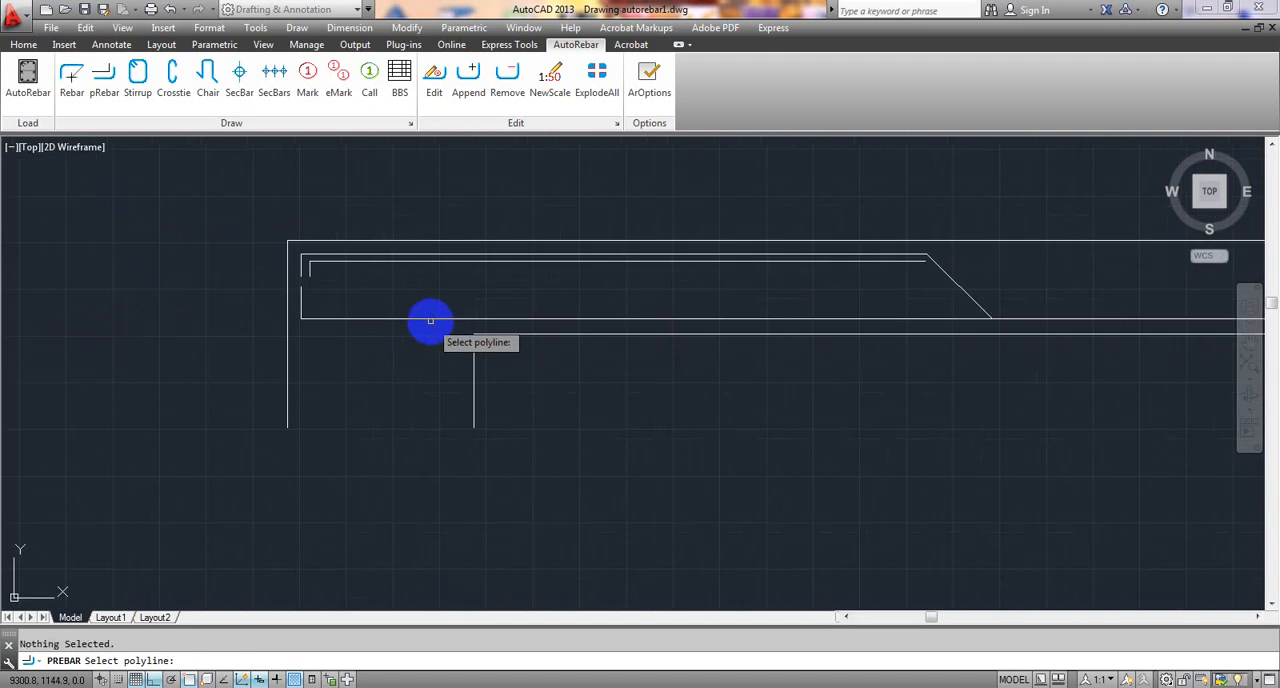
{"action": "left_click", "coordinate": [430, 320]}
- Inspect the bottom rebar along the whole beam, checking its bent ends at both end supports up close
{"action": "scroll", "coordinate": [457, 351], "scroll_direction": "down", "scroll_amount": 3}
{"action": "middle_click_drag", "start_coordinate": [457, 351], "coordinate": [206, 360]}
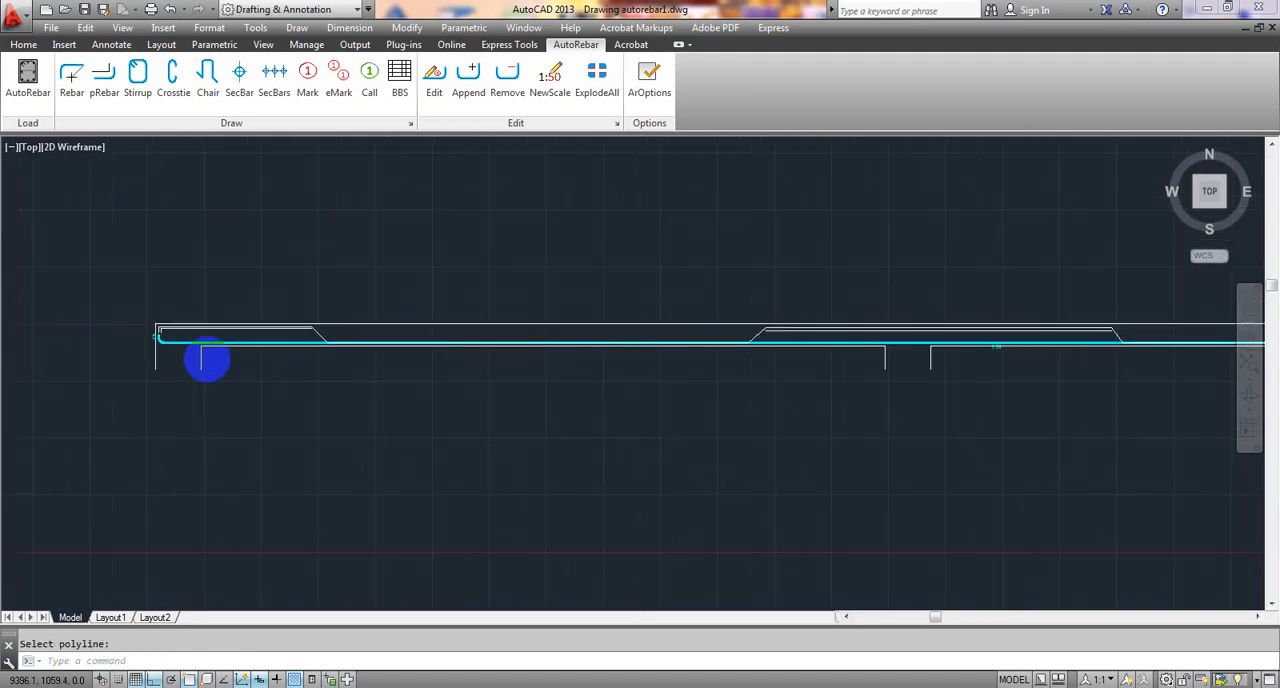
{"action": "scroll", "coordinate": [207, 360], "scroll_direction": "down", "scroll_amount": 2}
{"action": "middle_click_drag", "start_coordinate": [381, 374], "coordinate": [147, 380]}
{"action": "scroll", "coordinate": [974, 376], "scroll_direction": "up", "scroll_amount": 6}
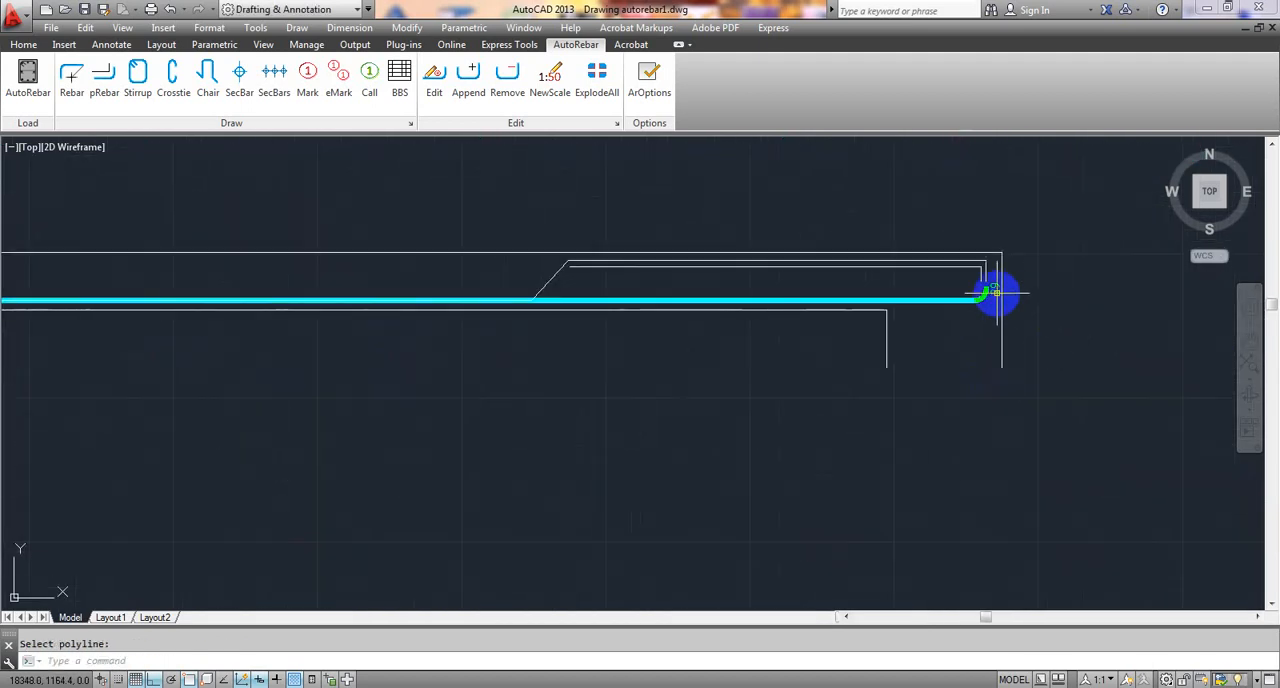
{"action": "scroll", "coordinate": [996, 292], "scroll_direction": "up", "scroll_amount": 1}
{"action": "scroll", "coordinate": [1000, 300], "scroll_direction": "down", "scroll_amount": 2}
{"action": "scroll", "coordinate": [563, 349], "scroll_direction": "down", "scroll_amount": 3}
{"action": "middle_click_drag", "start_coordinate": [563, 349], "coordinate": [1255, 337]}
{"action": "scroll", "coordinate": [586, 307], "scroll_direction": "up", "scroll_amount": 8}
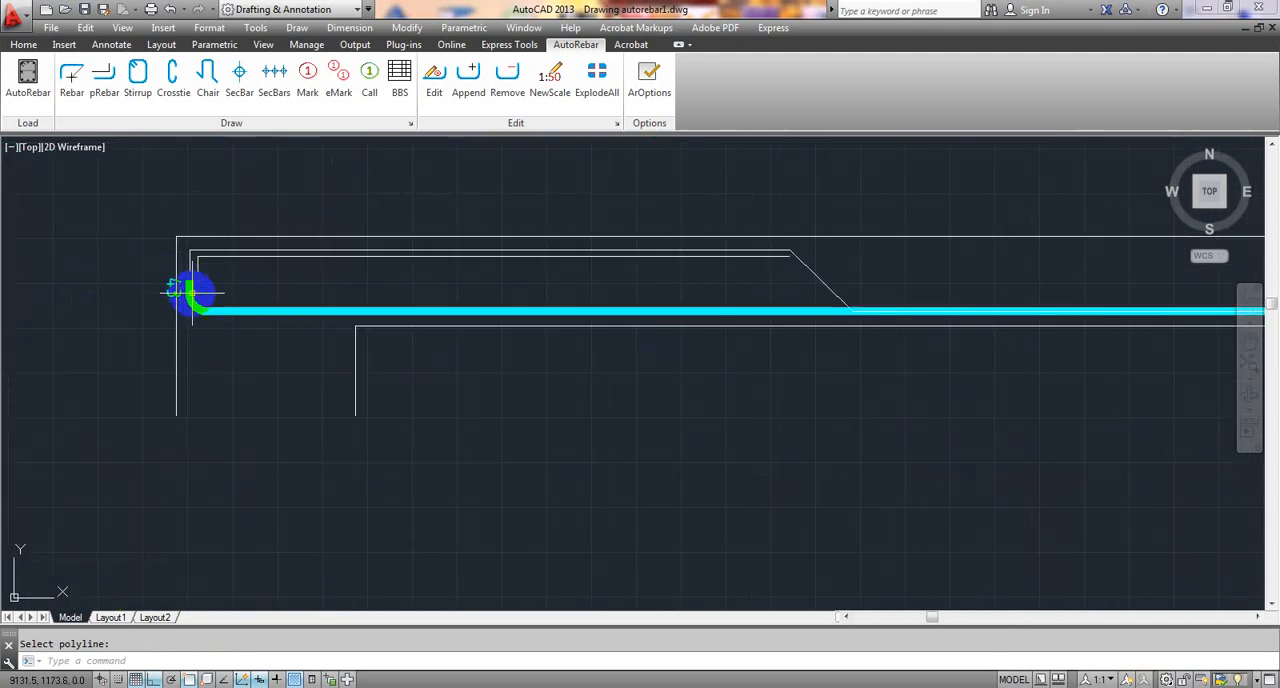
{"action": "scroll", "coordinate": [443, 365], "scroll_direction": "down", "scroll_amount": 4}
{"action": "scroll", "coordinate": [396, 342], "scroll_direction": "up", "scroll_amount": 5}
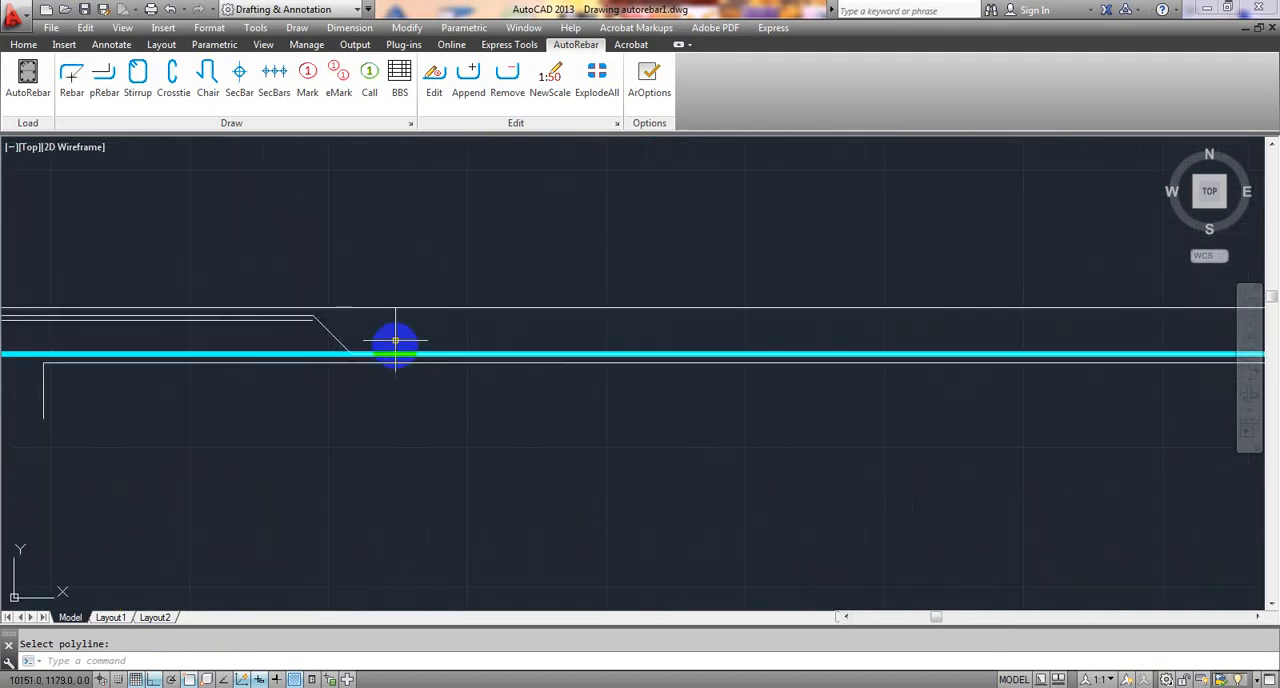
- Convert the bent-up bar polyline to a 10 mm diameter rebar with pRebar and check its bends along the beam
{"action": "left_click", "coordinate": [103, 88]}
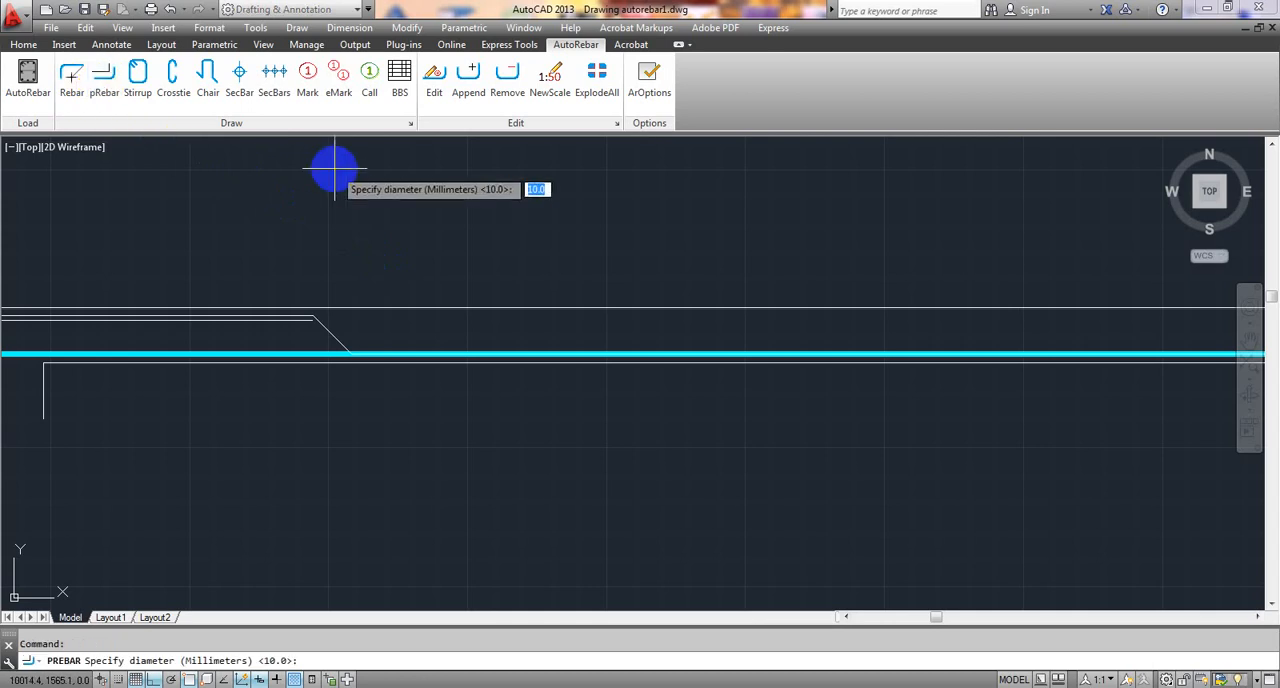
{"action": "key", "text": "Return"}
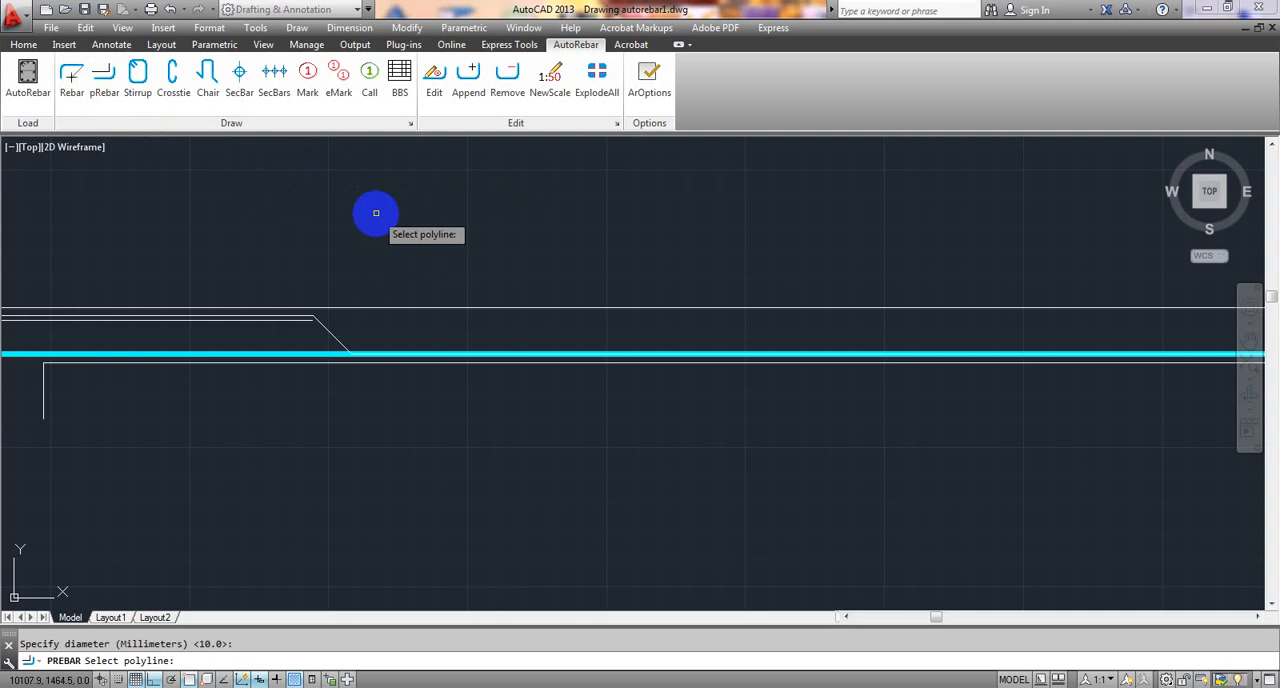
{"action": "left_click", "coordinate": [330, 335]}
{"action": "scroll", "coordinate": [346, 303], "scroll_direction": "down", "scroll_amount": 2}
{"action": "middle_click_drag", "start_coordinate": [346, 303], "coordinate": [403, 266]}
{"action": "scroll", "coordinate": [195, 318], "scroll_direction": "up", "scroll_amount": 6}
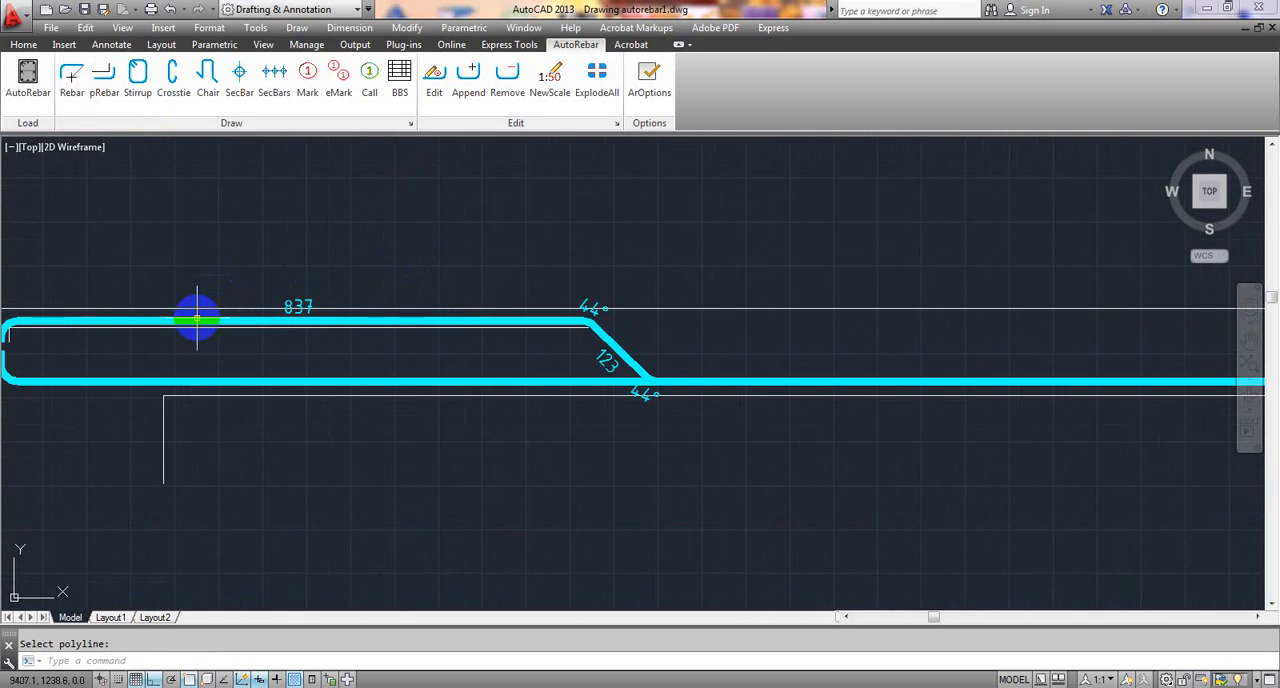
{"action": "scroll", "coordinate": [349, 317], "scroll_direction": "down", "scroll_amount": 4}
{"action": "scroll", "coordinate": [766, 334], "scroll_direction": "up", "scroll_amount": 3}
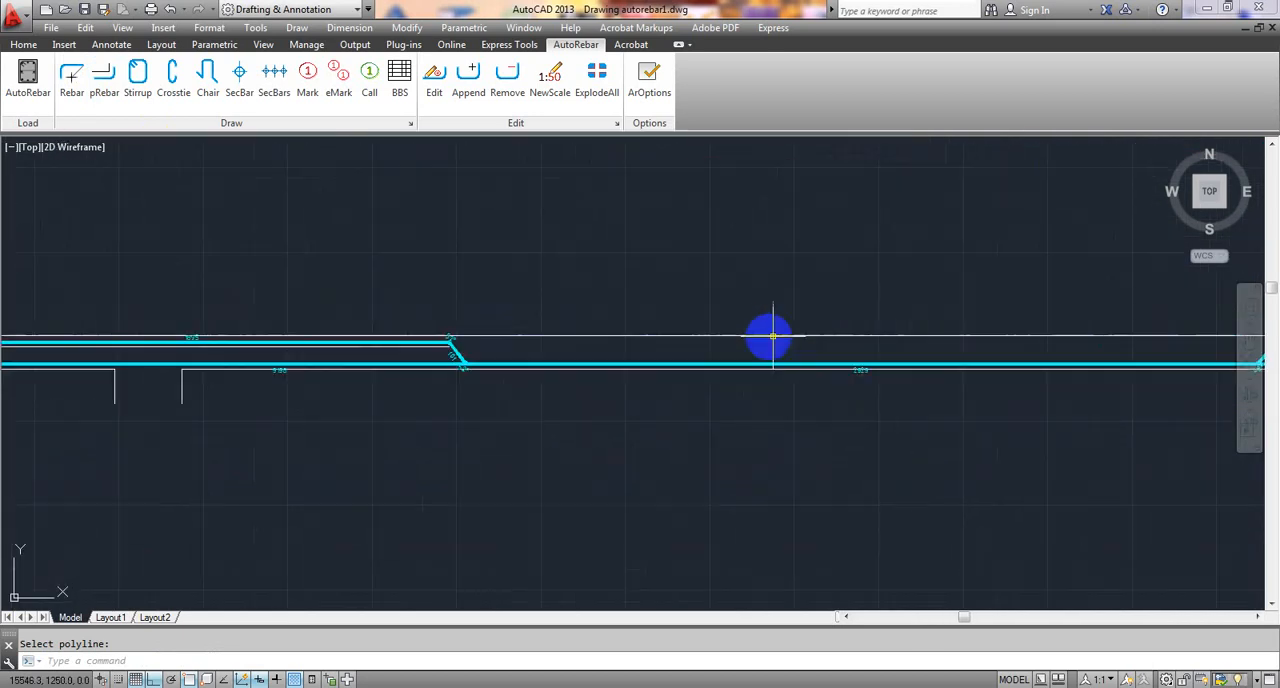
{"action": "scroll", "coordinate": [1009, 350], "scroll_direction": "down", "scroll_amount": 4}
{"action": "scroll", "coordinate": [480, 323], "scroll_direction": "down", "scroll_amount": 1}
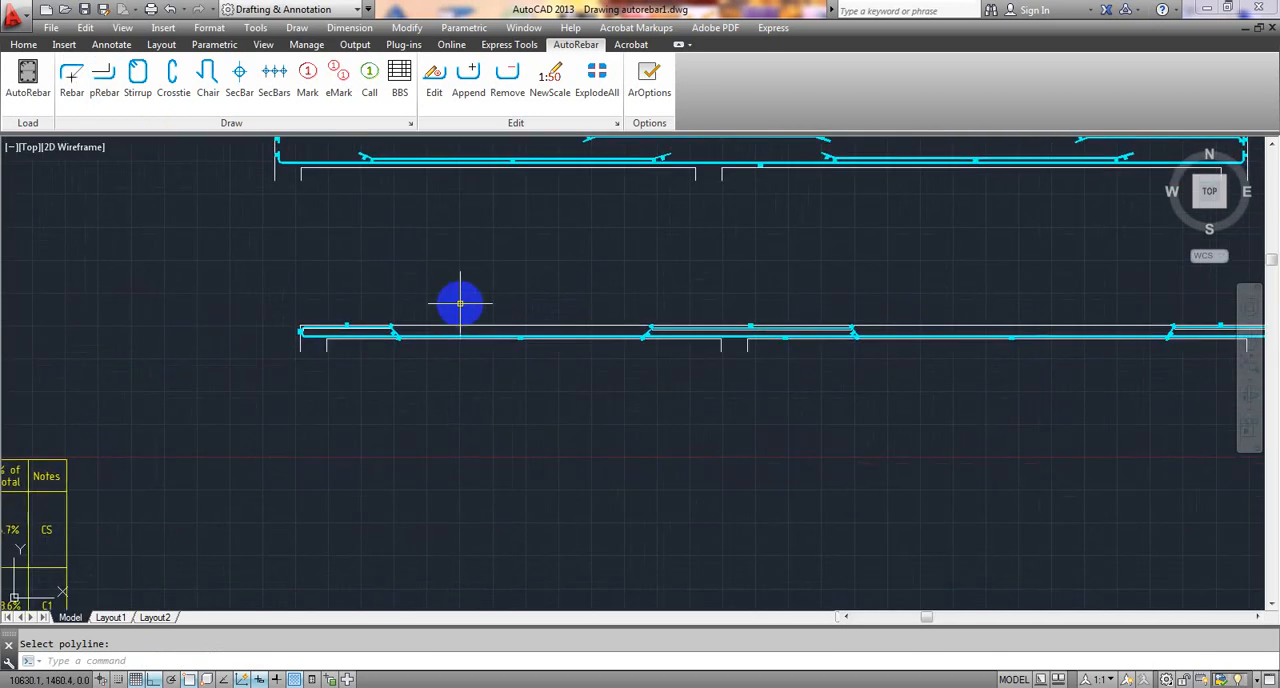
- Turn off the display of local dimensions for the bent-up rebar
{"action": "key", "text": "Escape"}
{"action": "scroll", "coordinate": [453, 316], "scroll_direction": "up", "scroll_amount": 6}
{"action": "middle_click_drag", "start_coordinate": [371, 343], "coordinate": [600, 311]}
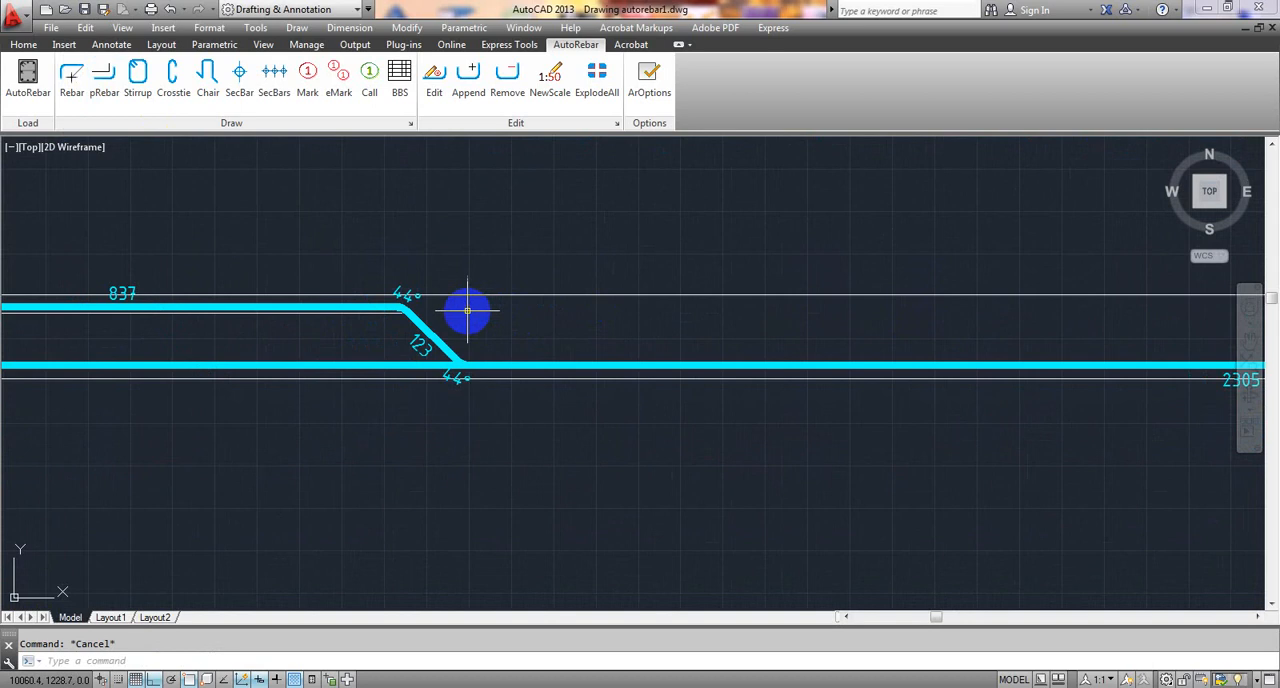
{"action": "left_click", "coordinate": [426, 323]}
{"action": "left_click", "coordinate": [440, 78]}
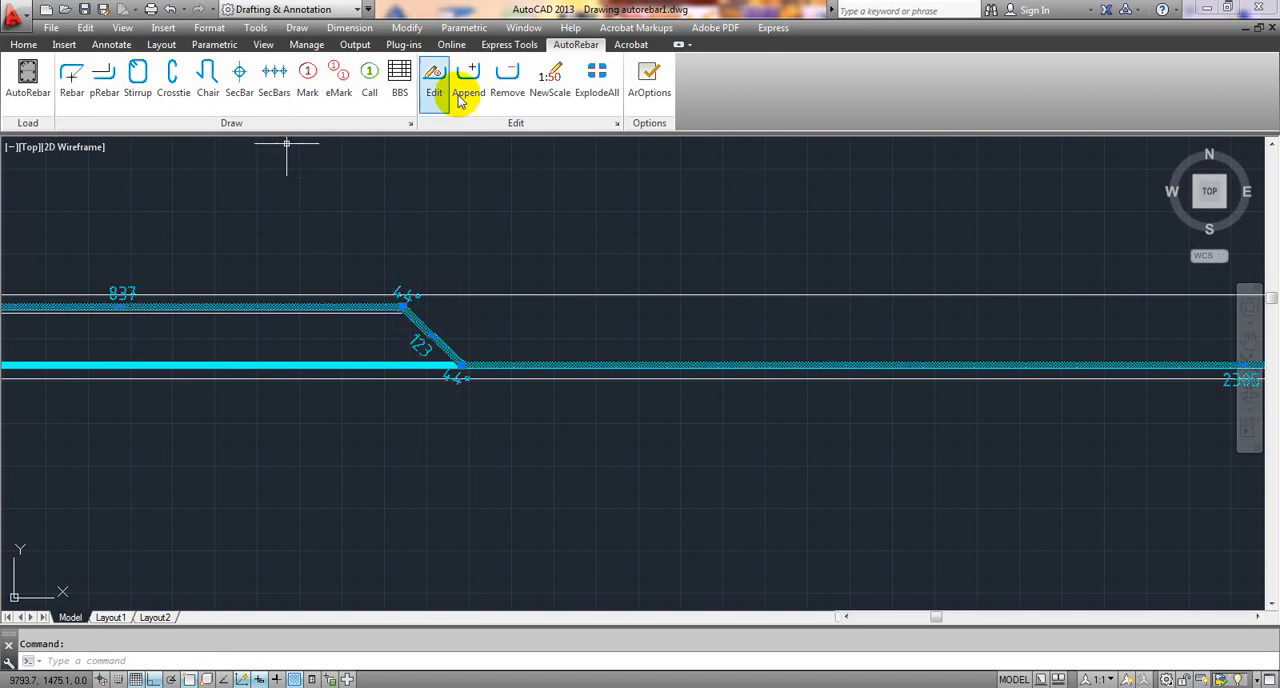
{"action": "left_click", "coordinate": [70, 203]}
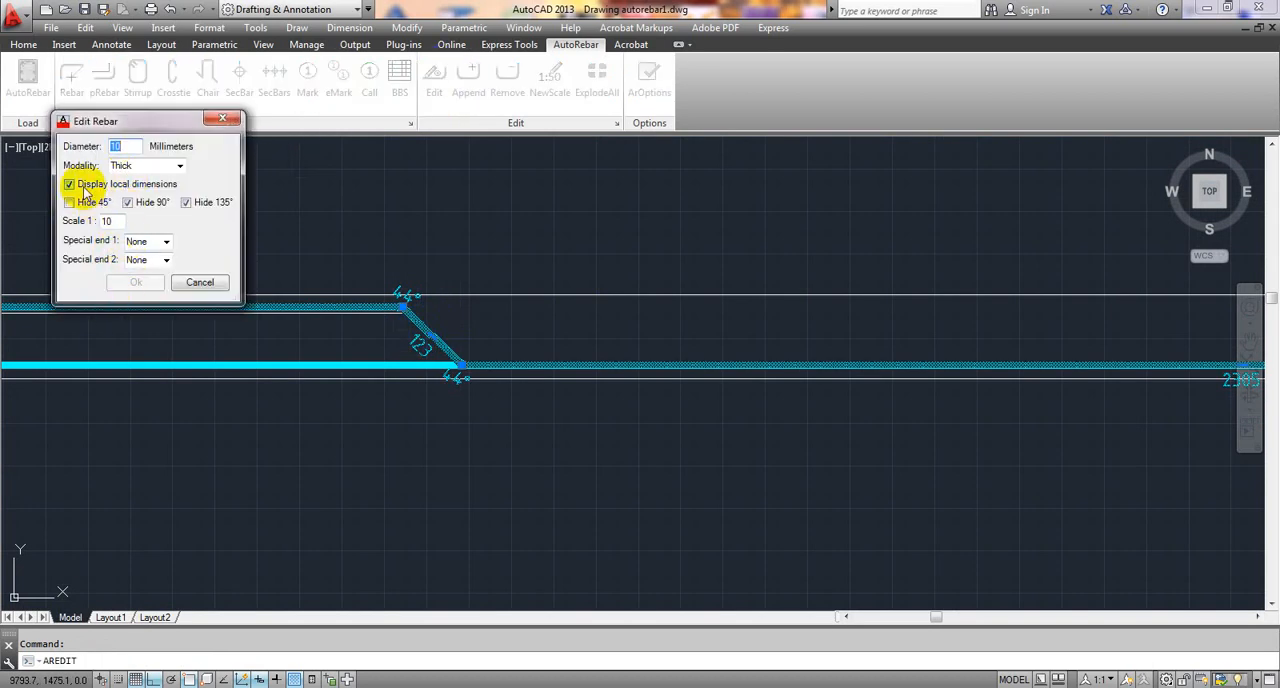
{"action": "left_click", "coordinate": [136, 282]}
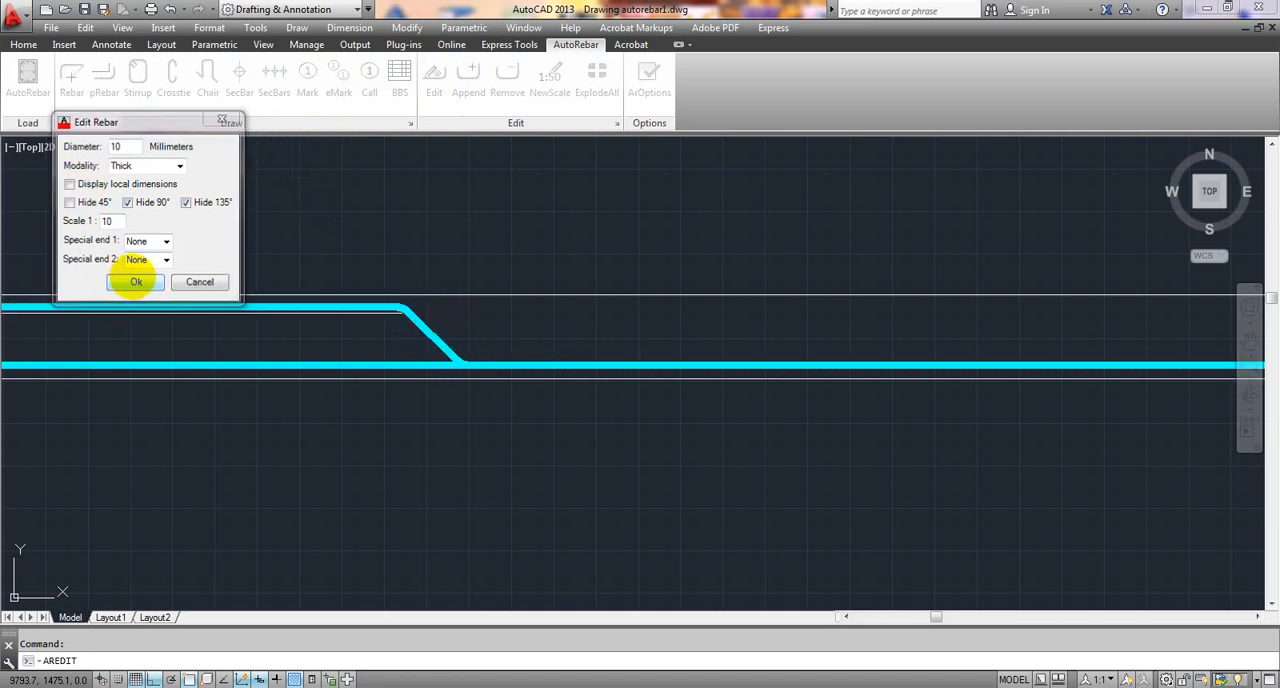
- Turn off the display of local dimensions for the bottom rebar
{"action": "scroll", "coordinate": [418, 330], "scroll_direction": "down", "scroll_amount": 3}
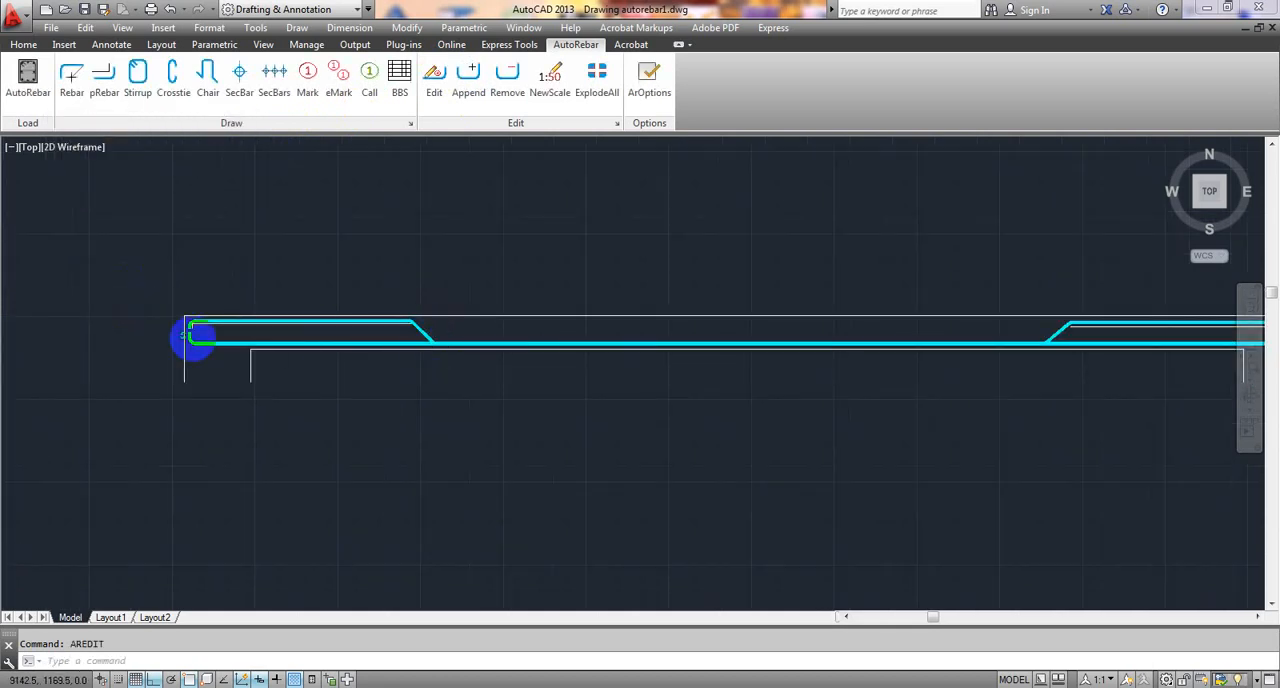
{"action": "scroll", "coordinate": [200, 340], "scroll_direction": "up", "scroll_amount": 4}
{"action": "left_click", "coordinate": [218, 349]}
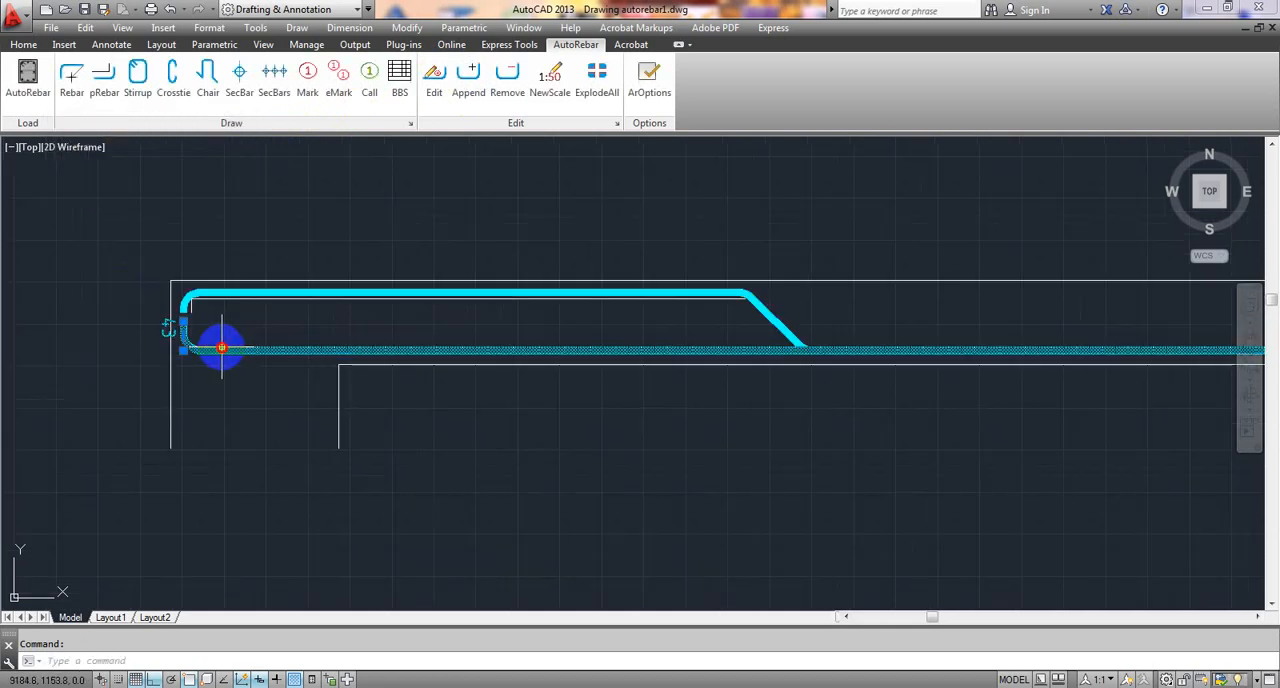
{"action": "left_click", "coordinate": [432, 78]}
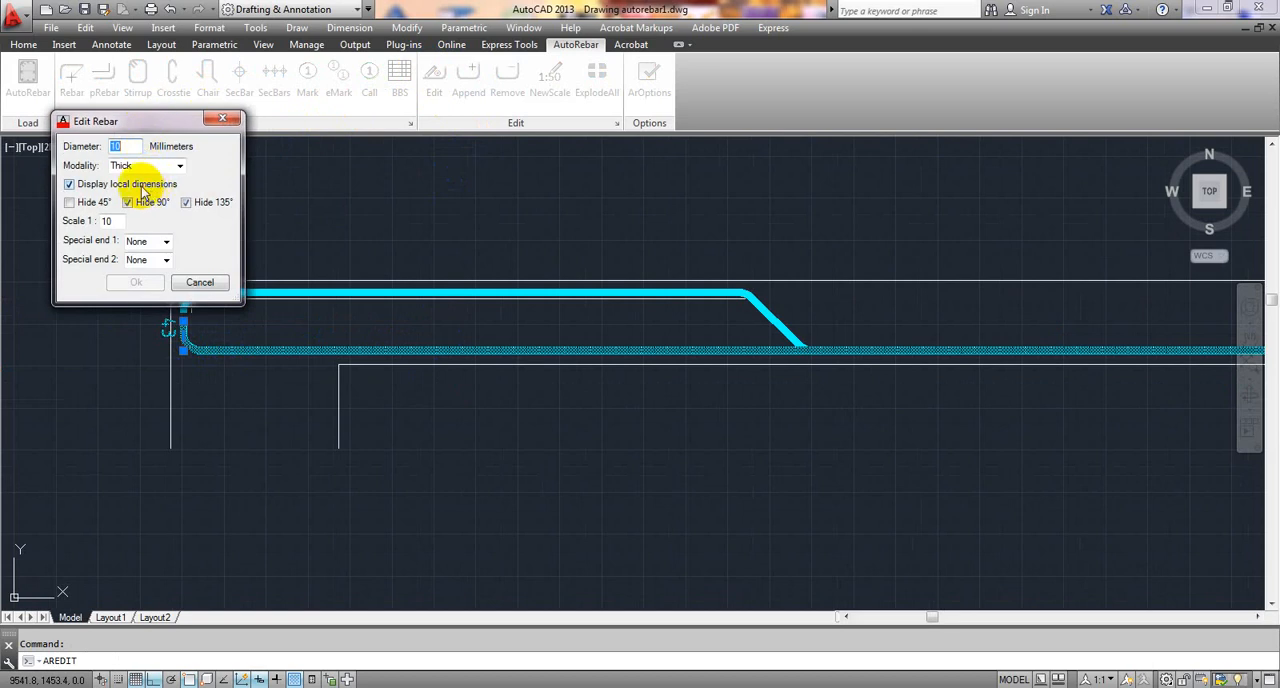
{"action": "left_click", "coordinate": [143, 186]}
{"action": "left_click", "coordinate": [135, 284]}
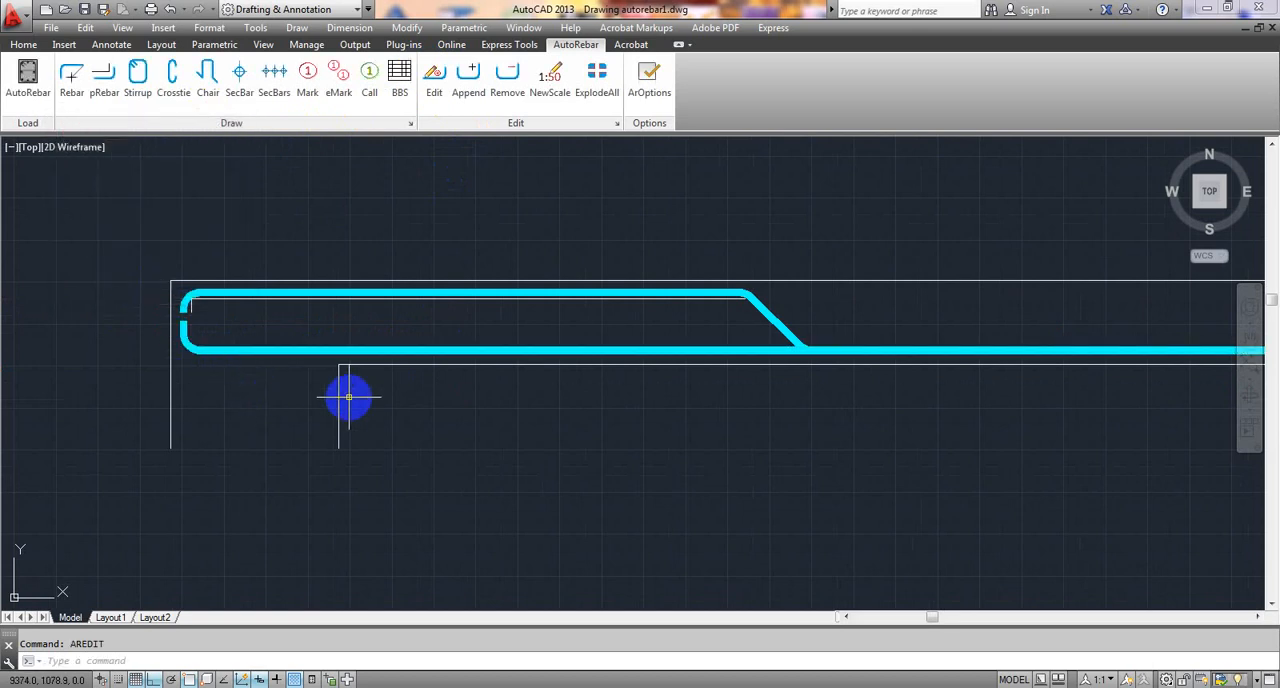
- Inspect both rebars along the whole beam, from the left end support over the intermediate support to the right end
{"action": "scroll", "coordinate": [300, 385], "scroll_direction": "down", "scroll_amount": 2}
{"action": "middle_click_drag", "start_coordinate": [311, 393], "coordinate": [276, 383]}
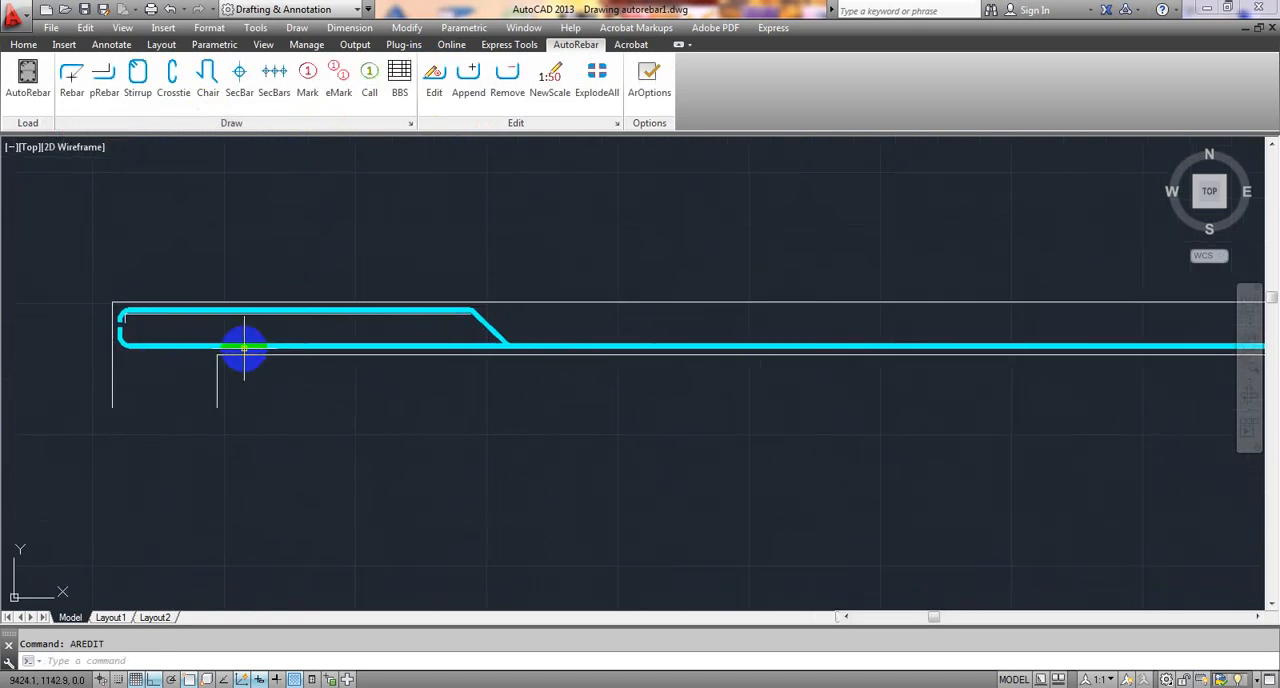
{"action": "scroll", "coordinate": [126, 349], "scroll_direction": "down", "scroll_amount": 4}
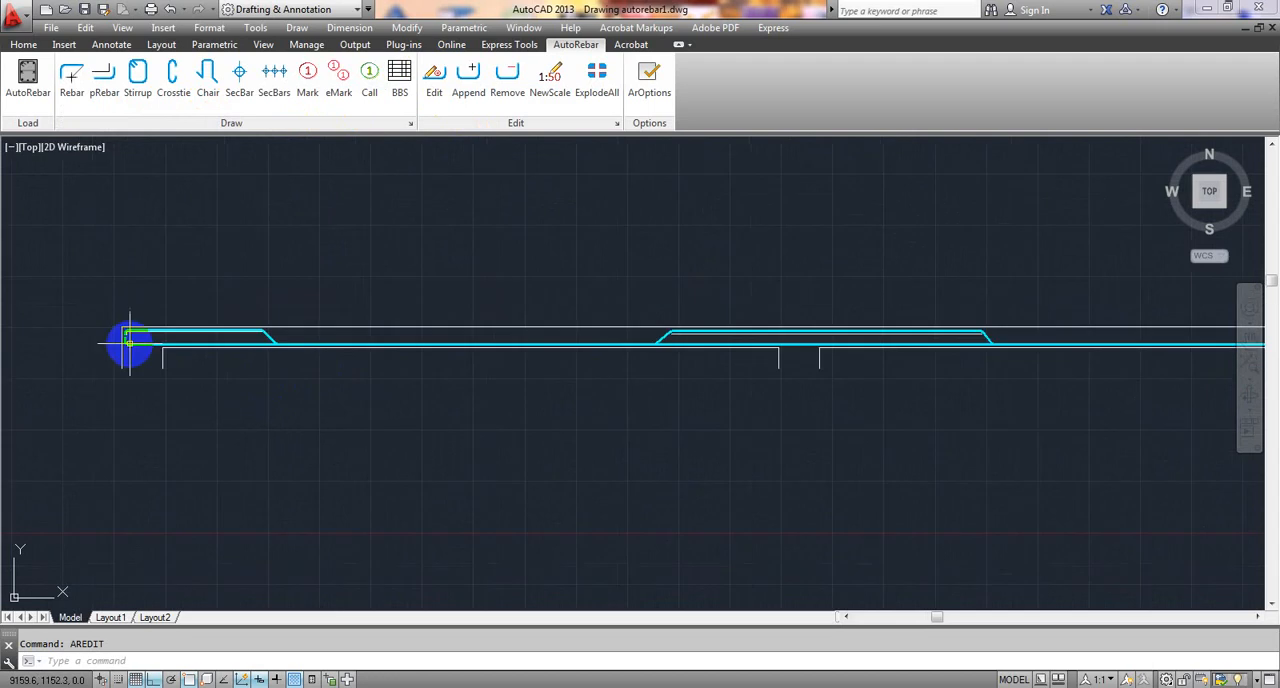
{"action": "middle_click_drag", "start_coordinate": [329, 383], "coordinate": [311, 385]}
{"action": "scroll", "coordinate": [694, 338], "scroll_direction": "up", "scroll_amount": 6}
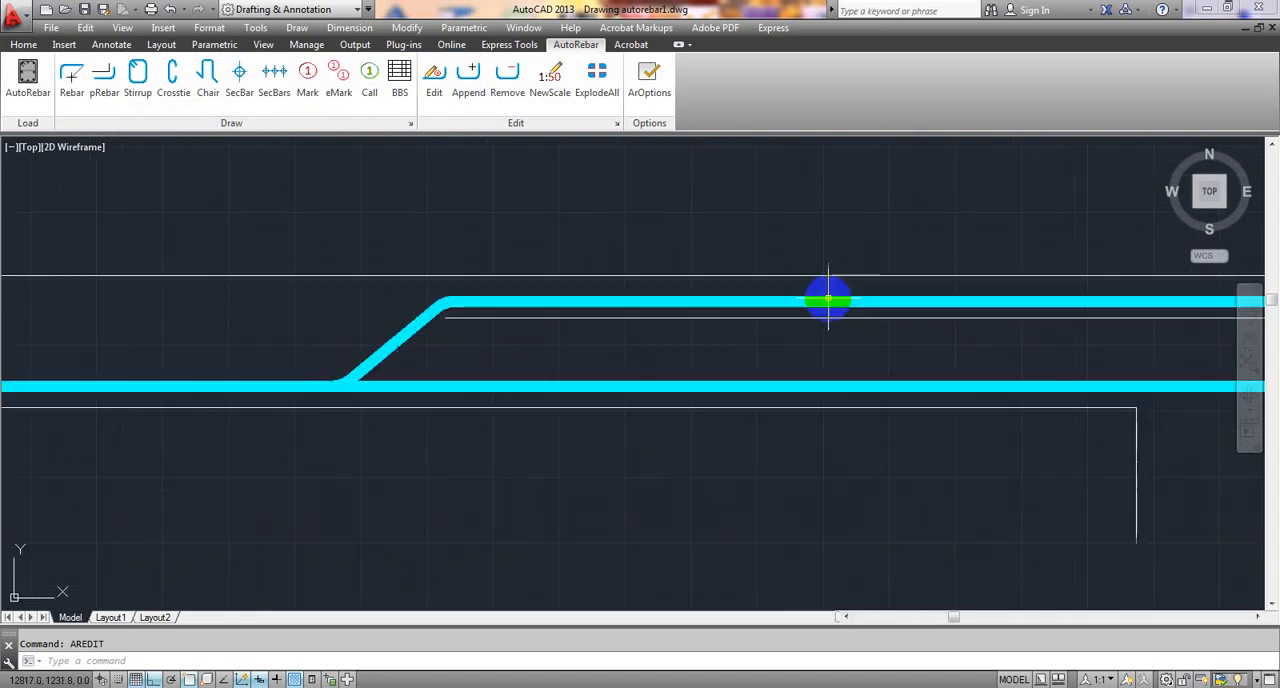
{"action": "scroll", "coordinate": [870, 330], "scroll_direction": "down", "scroll_amount": 4}
{"action": "middle_click_drag", "start_coordinate": [882, 342], "coordinate": [608, 322]}
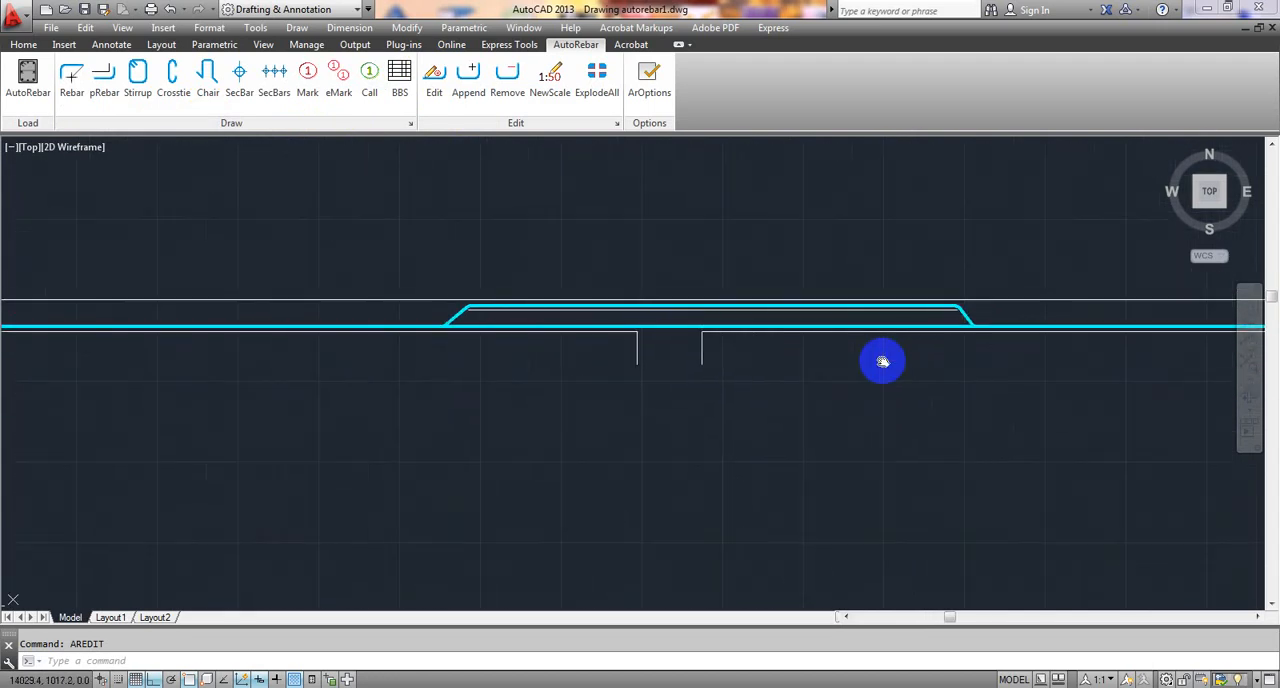
{"action": "middle_click_drag", "start_coordinate": [880, 363], "coordinate": [480, 314]}
{"action": "middle_click_drag", "start_coordinate": [688, 319], "coordinate": [614, 323]}
{"action": "scroll", "coordinate": [614, 323], "scroll_direction": "down", "scroll_amount": 2}
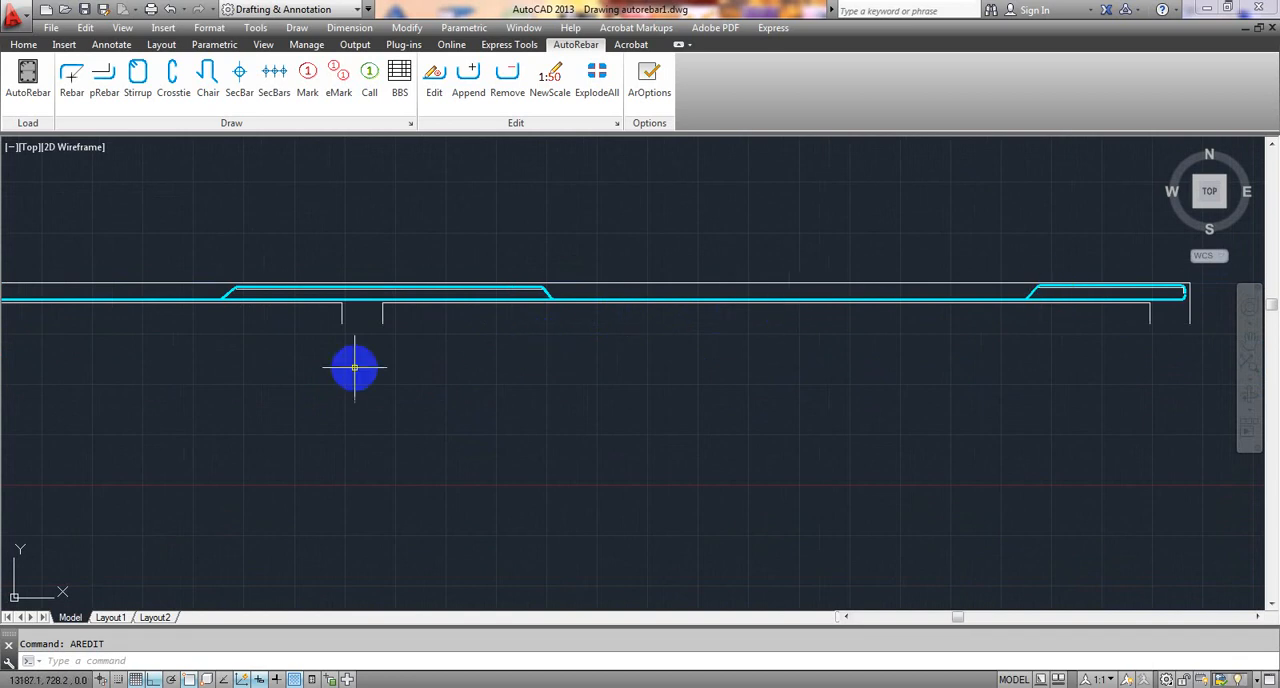
{"action": "middle_click_drag", "start_coordinate": [351, 366], "coordinate": [640, 349]}
{"action": "mouse_move", "coordinate": [300, 357]}
{"action": "middle_mouse_down"}
{"action": "mouse_move", "coordinate": [522, 376]}
{"action": "mouse_move", "coordinate": [443, 371]}
{"action": "middle_mouse_up"}
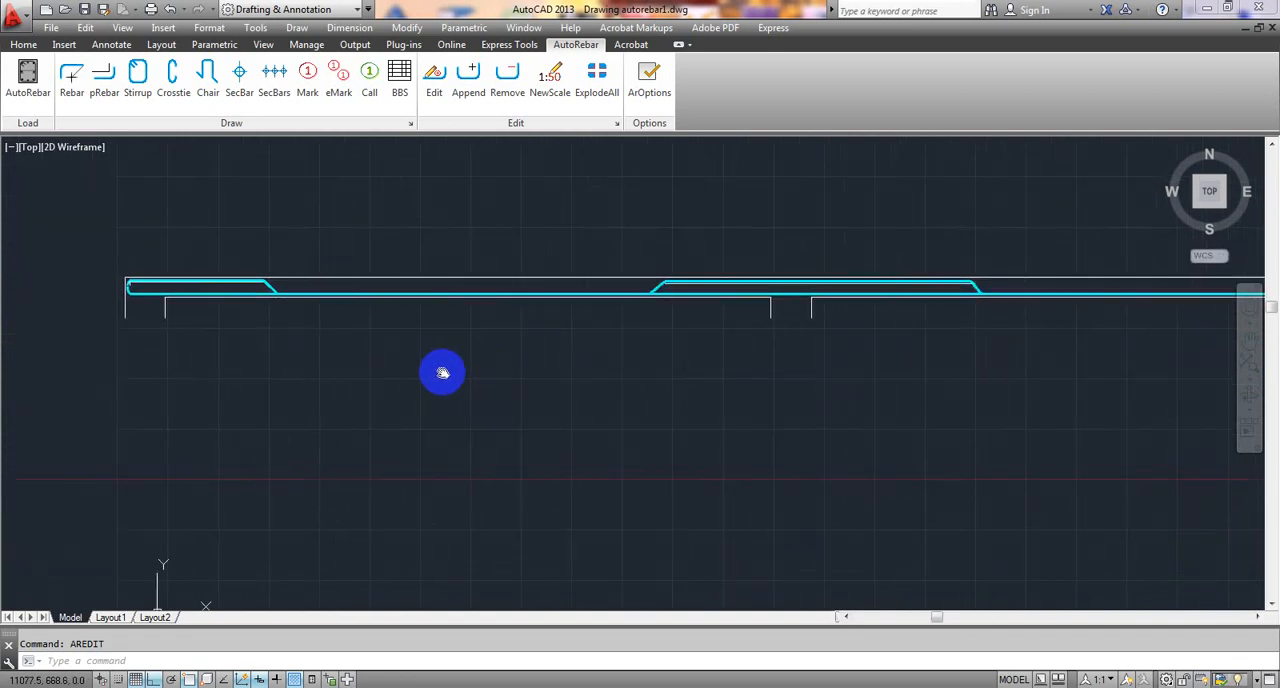
- Add an AutoRebar mark to the bottom rebar, placing it horizontally above the beam's left end
{"action": "left_click", "coordinate": [309, 80]}
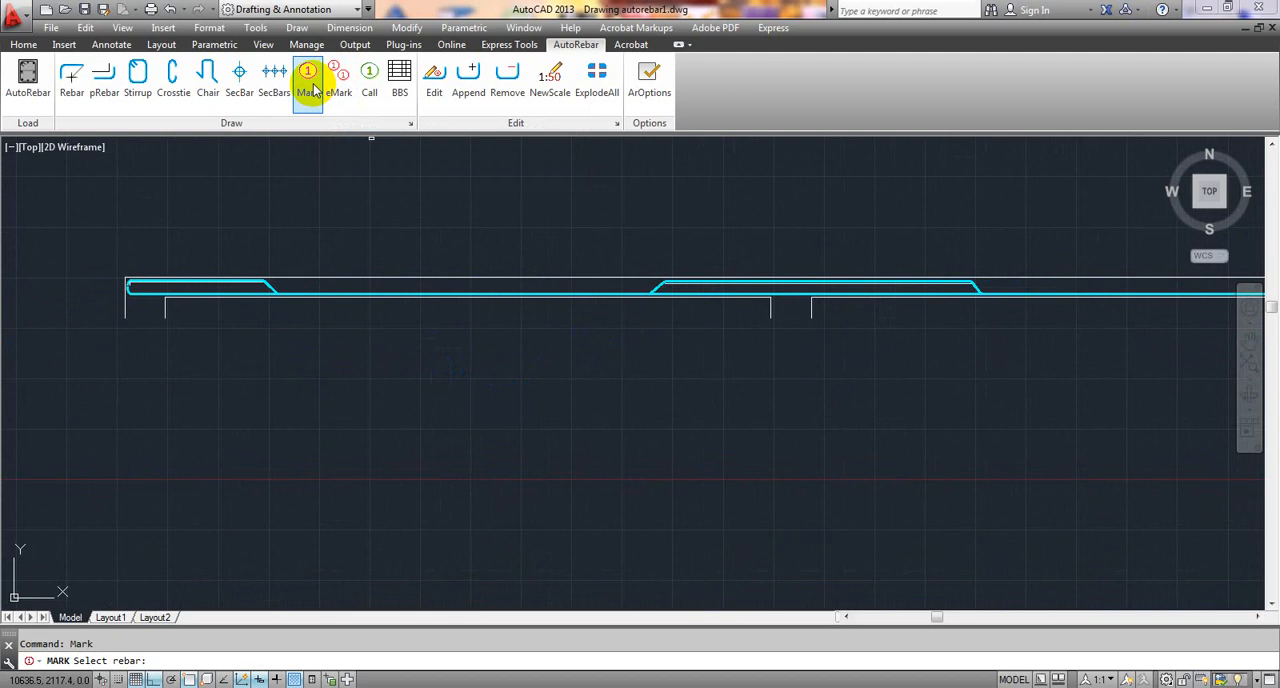
{"action": "scroll", "coordinate": [286, 300], "scroll_direction": "up", "scroll_amount": 6}
{"action": "middle_click_drag", "start_coordinate": [137, 391], "coordinate": [512, 406]}
{"action": "scroll", "coordinate": [211, 394], "scroll_direction": "up", "scroll_amount": 2}
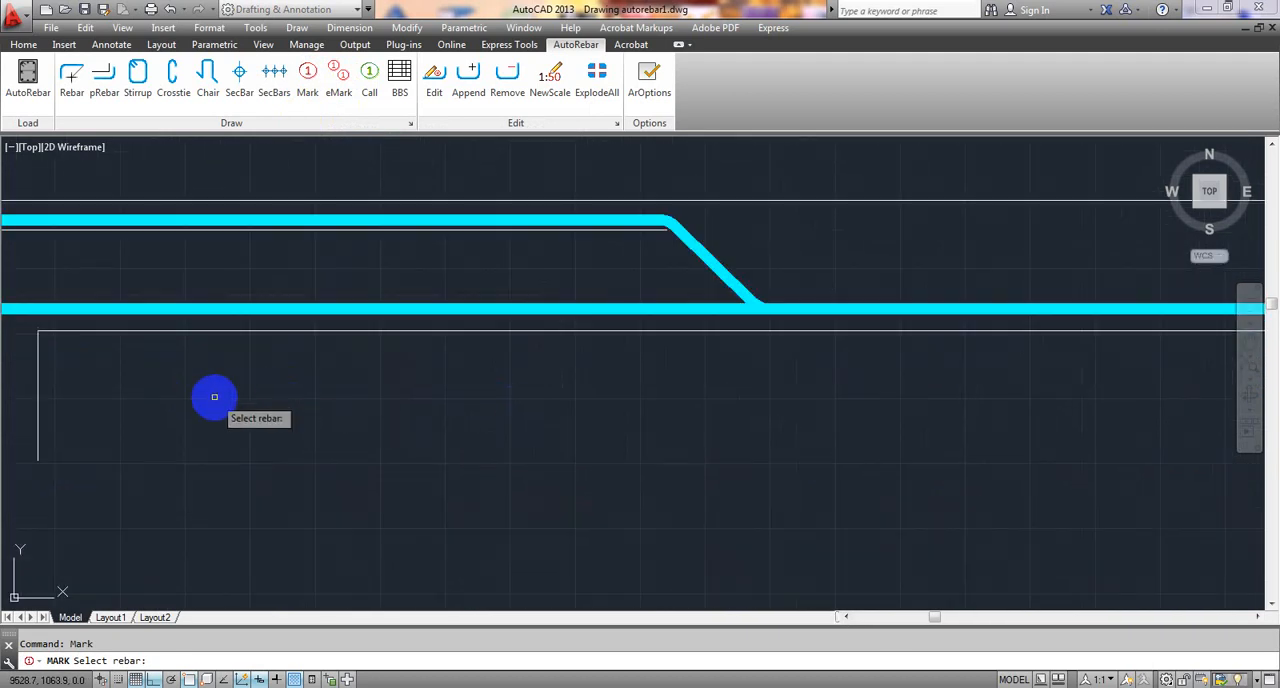
{"action": "middle_click_drag", "start_coordinate": [211, 394], "coordinate": [623, 409]}
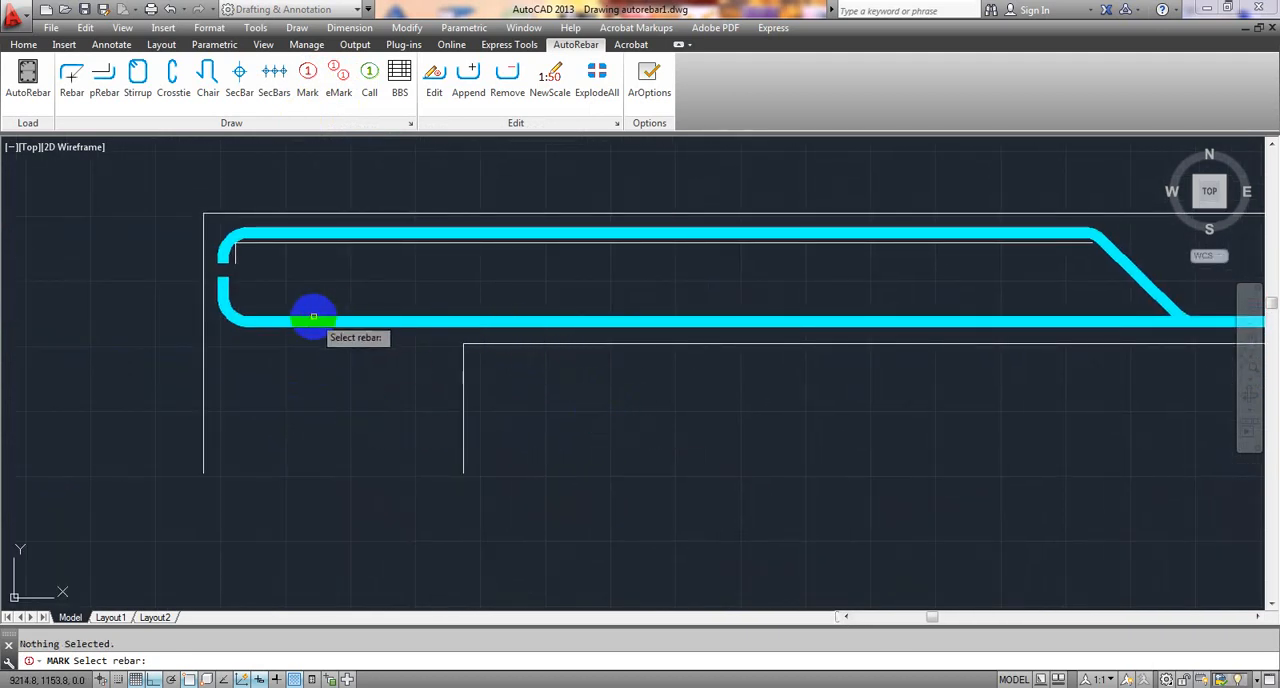
{"action": "left_click", "coordinate": [220, 292]}
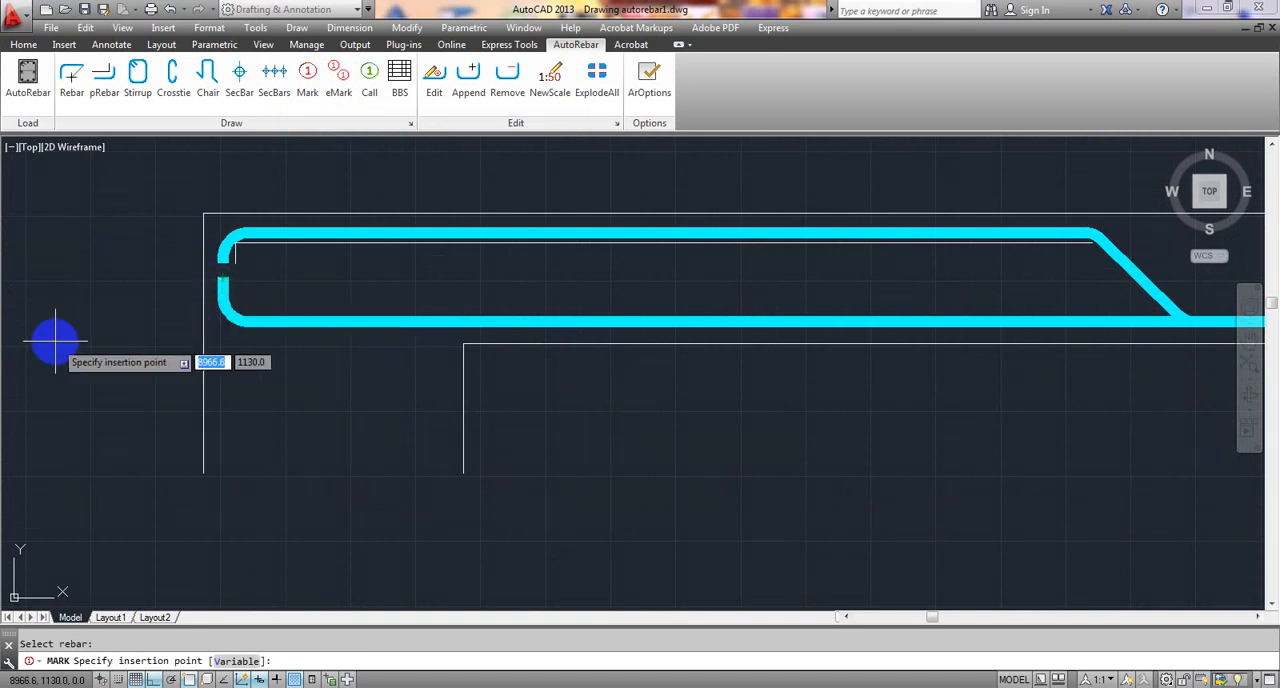
{"action": "scroll", "coordinate": [530, 440], "scroll_direction": "down", "scroll_amount": 3}
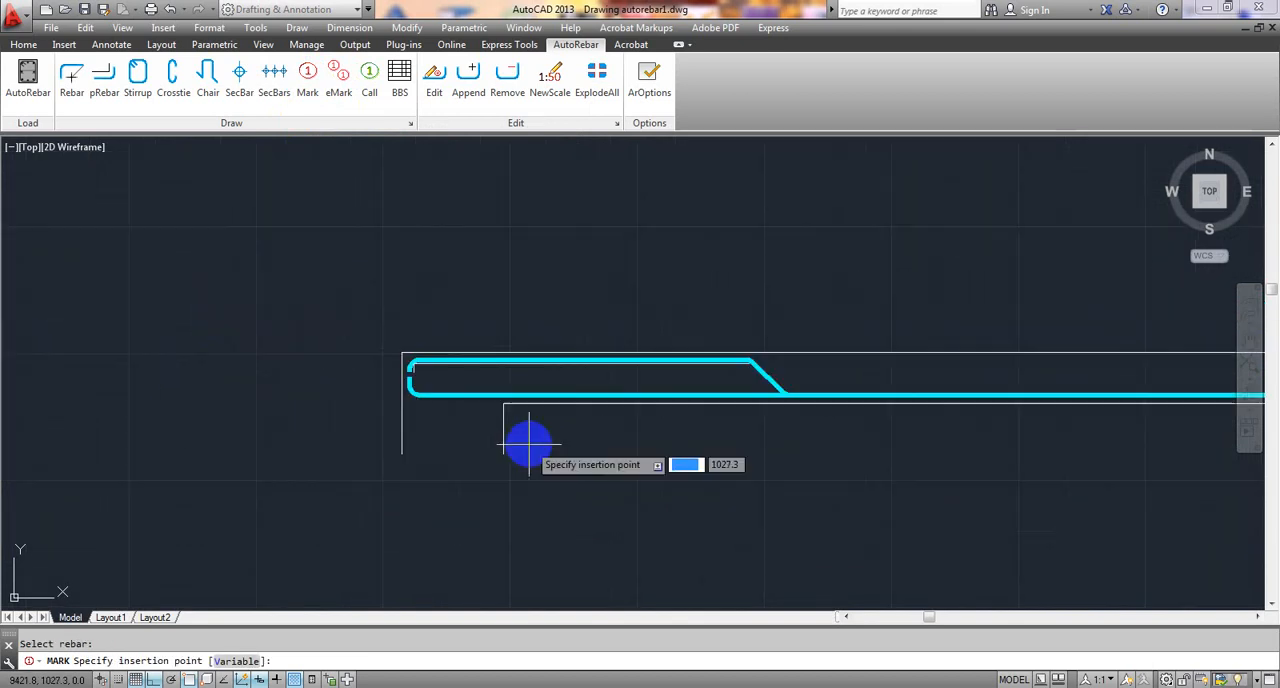
{"action": "left_click", "coordinate": [426, 230]}
{"action": "left_click", "coordinate": [560, 234]}
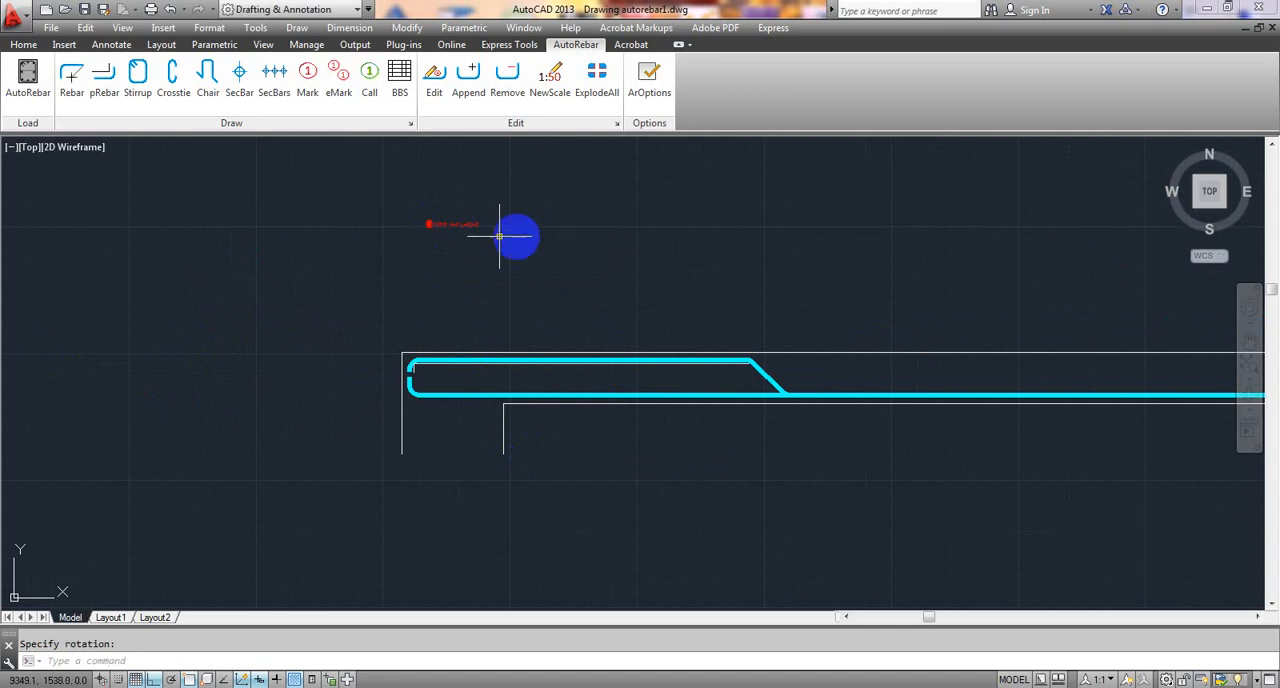
- Edit the bottom rebar's mark to n = 20 and a = 1, with the note SSB
{"action": "scroll", "coordinate": [430, 235], "scroll_direction": "up", "scroll_amount": 5}
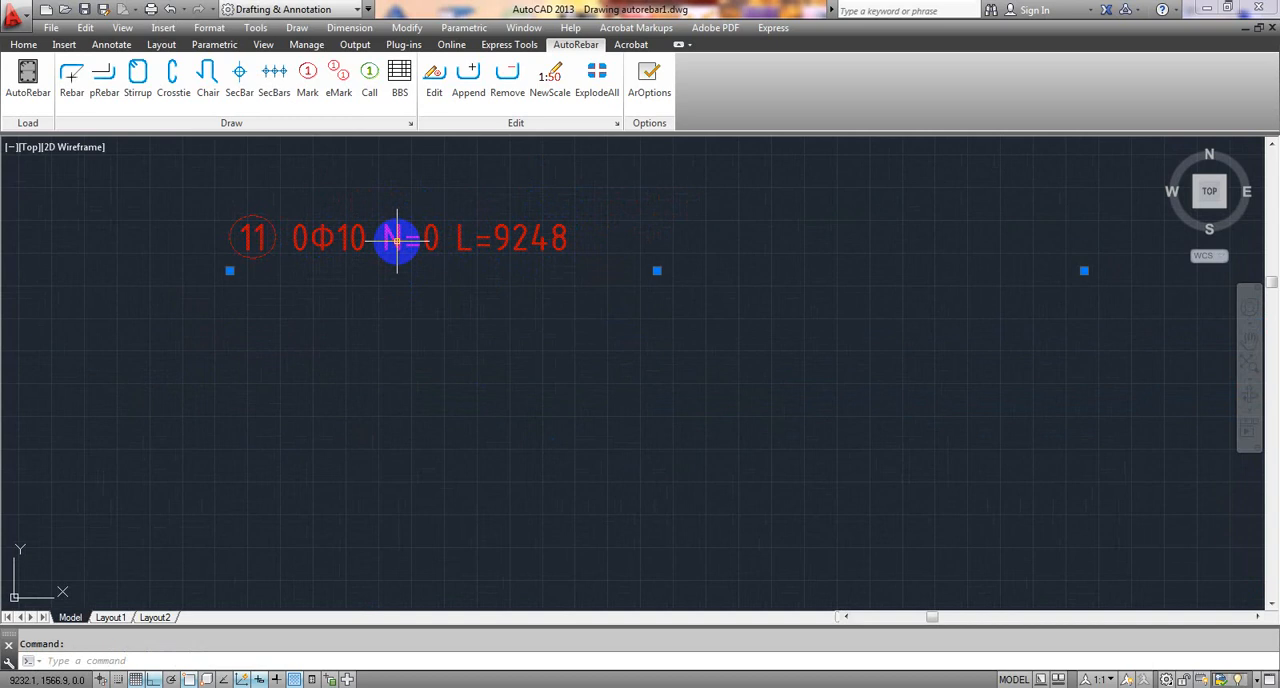
{"action": "left_click", "coordinate": [434, 80]}
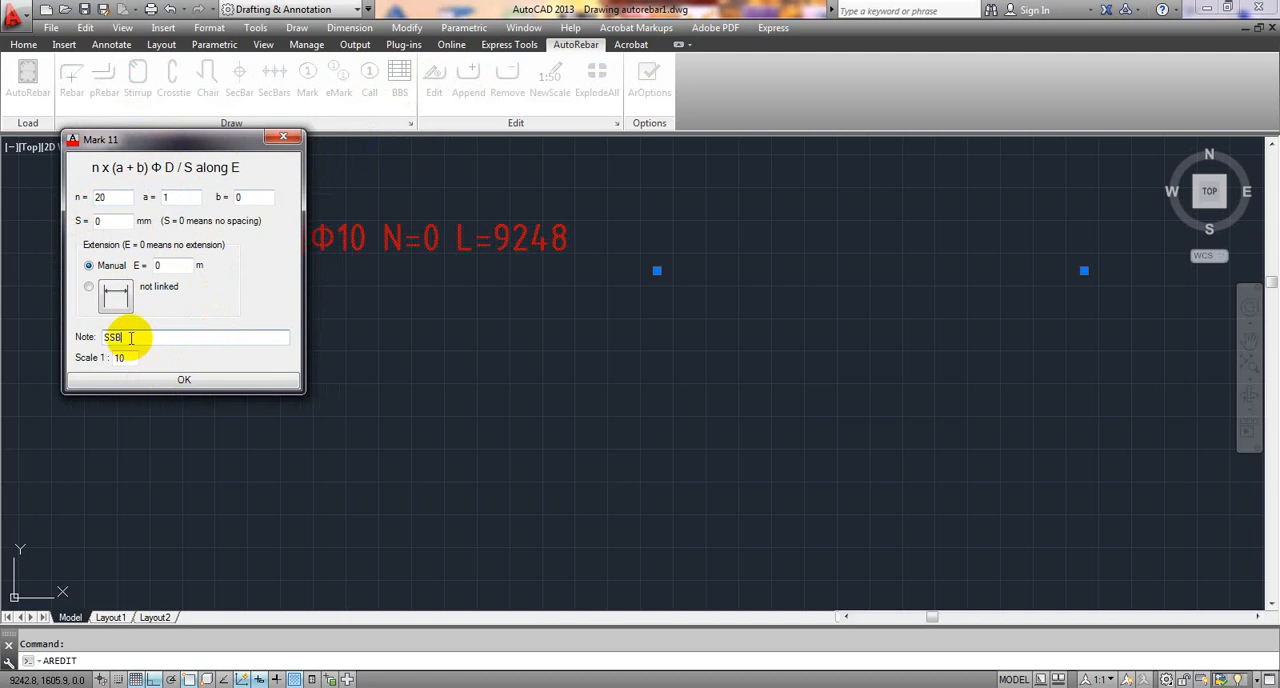
{"action": "left_click", "coordinate": [185, 382]}
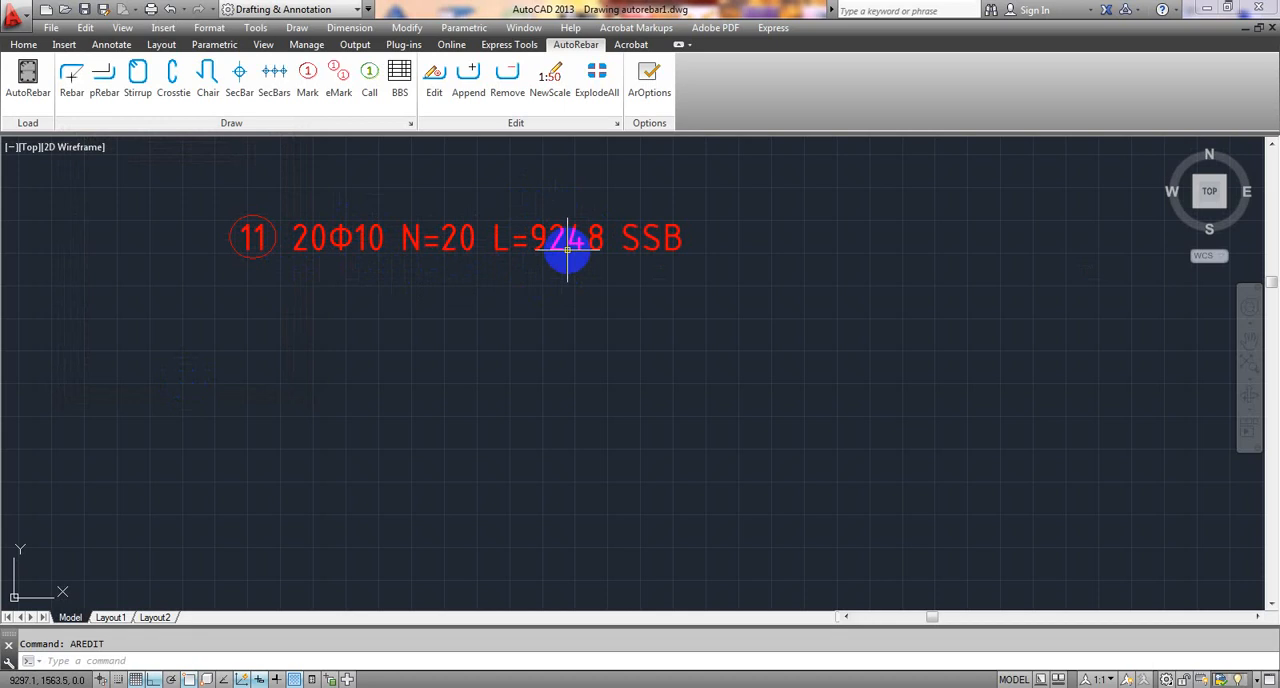
- Add an AutoRebar mark to the bent-up rebar, placing it horizontally below the bottom rebar's mark at the beam's left end
{"action": "scroll", "coordinate": [640, 248], "scroll_direction": "down", "scroll_amount": 3}
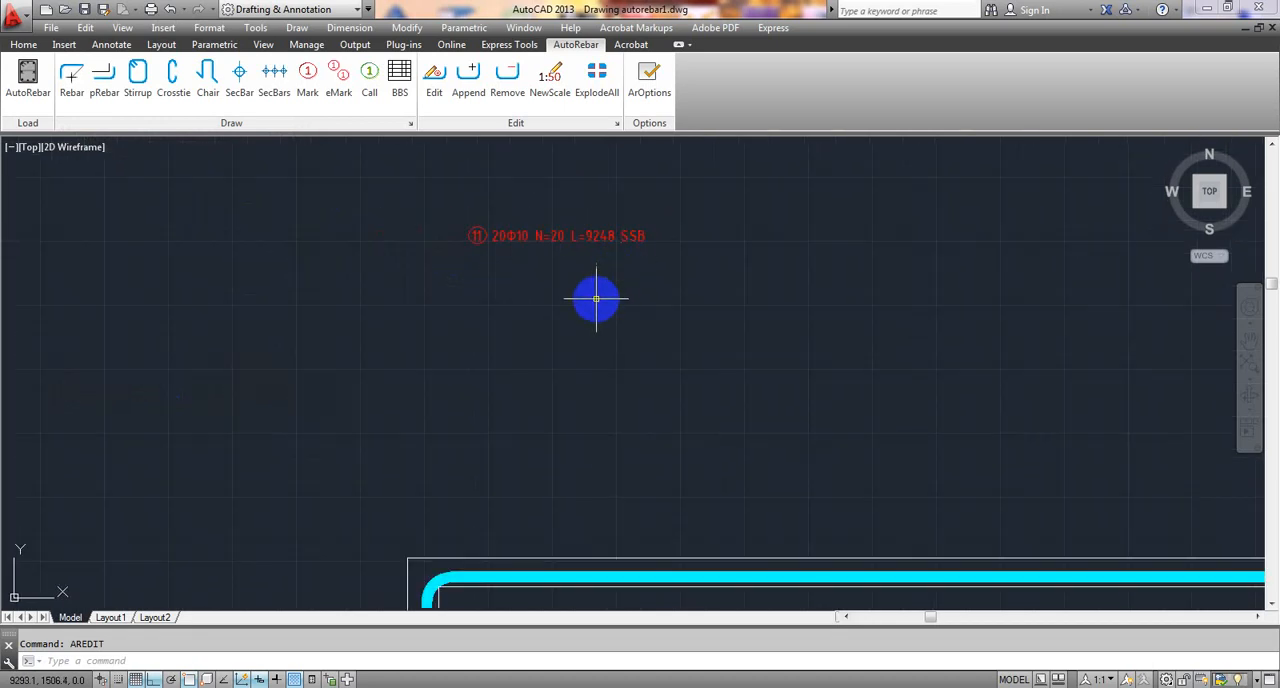
{"action": "scroll", "coordinate": [569, 270], "scroll_direction": "down", "scroll_amount": 2}
{"action": "scroll", "coordinate": [514, 248], "scroll_direction": "down", "scroll_amount": 2}
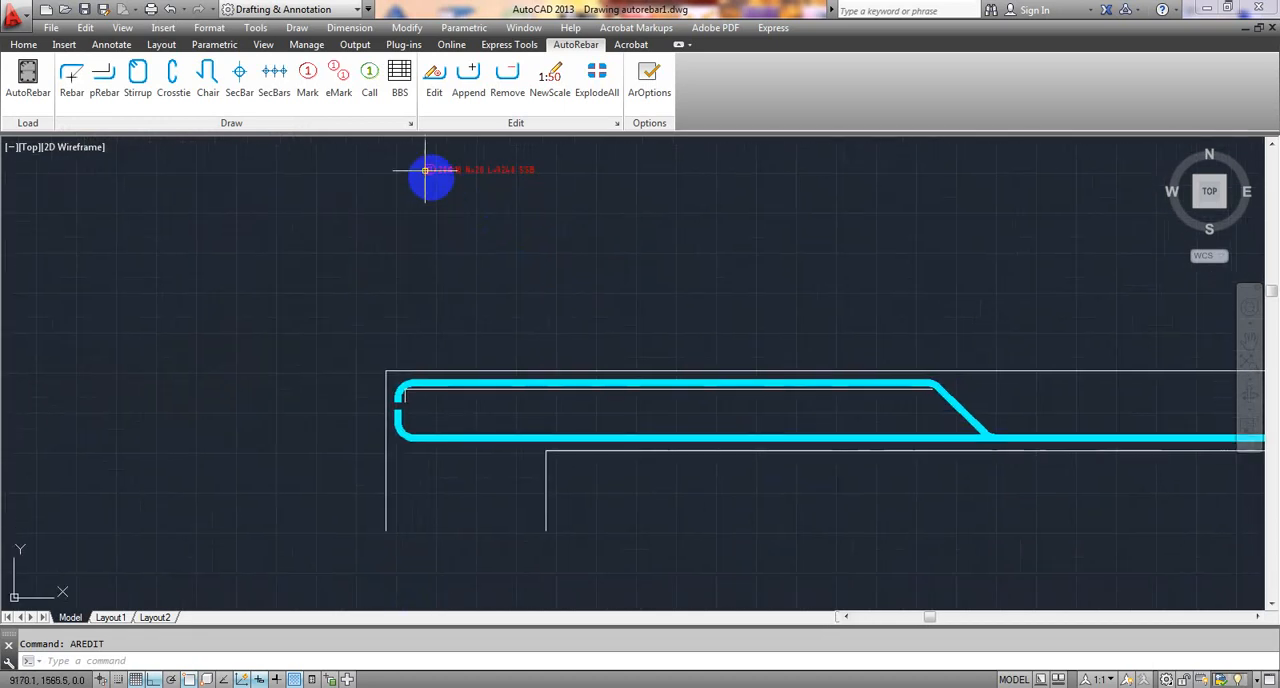
{"action": "left_click", "coordinate": [305, 80]}
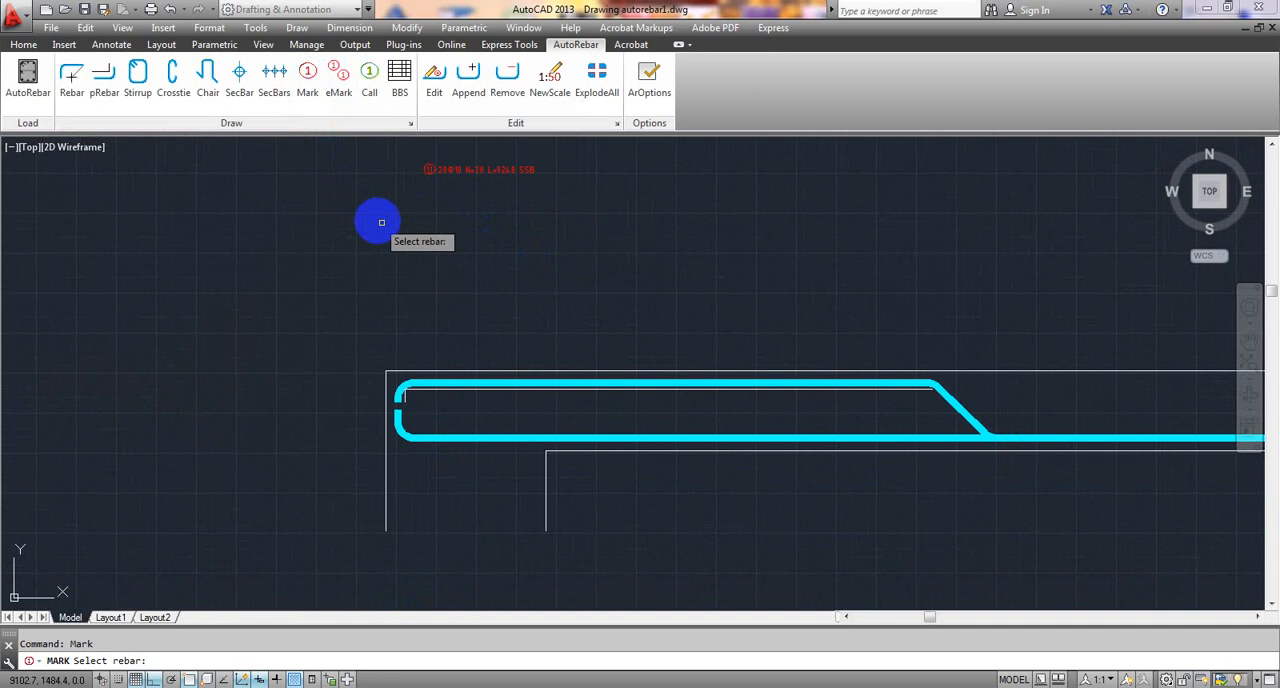
{"action": "middle_click_drag", "start_coordinate": [444, 270], "coordinate": [437, 230]}
{"action": "scroll", "coordinate": [428, 329], "scroll_direction": "up", "scroll_amount": 5}
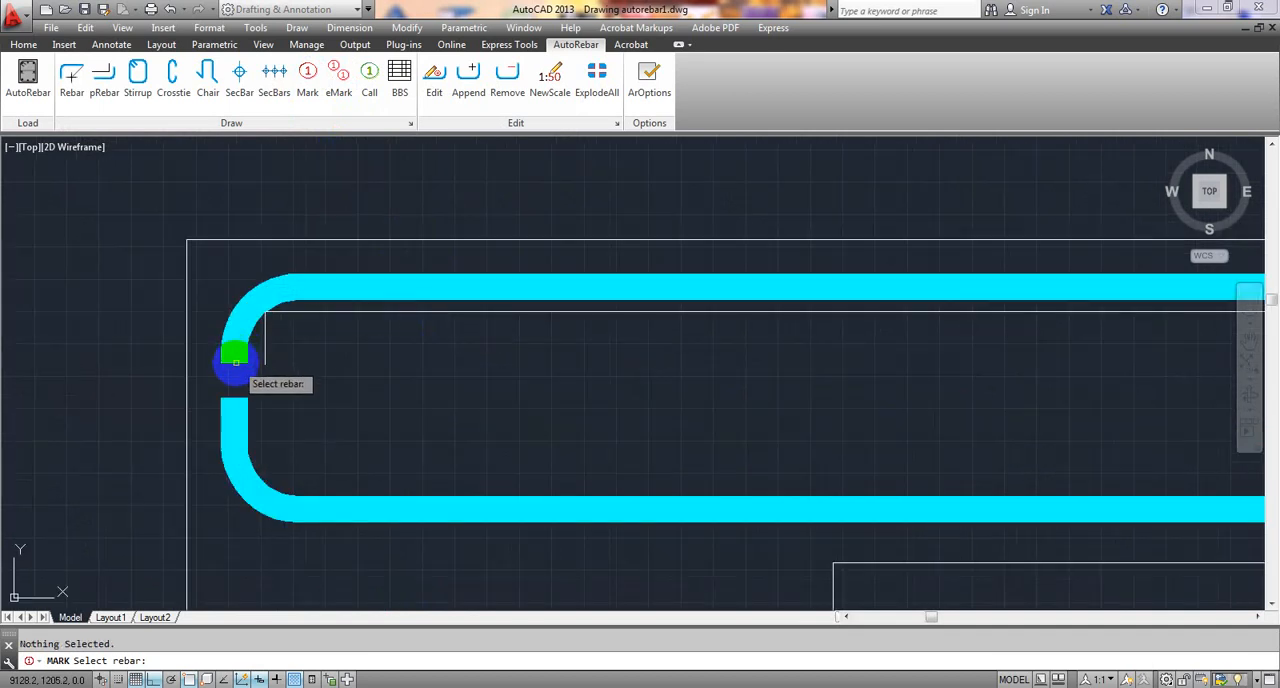
{"action": "left_click", "coordinate": [235, 362]}
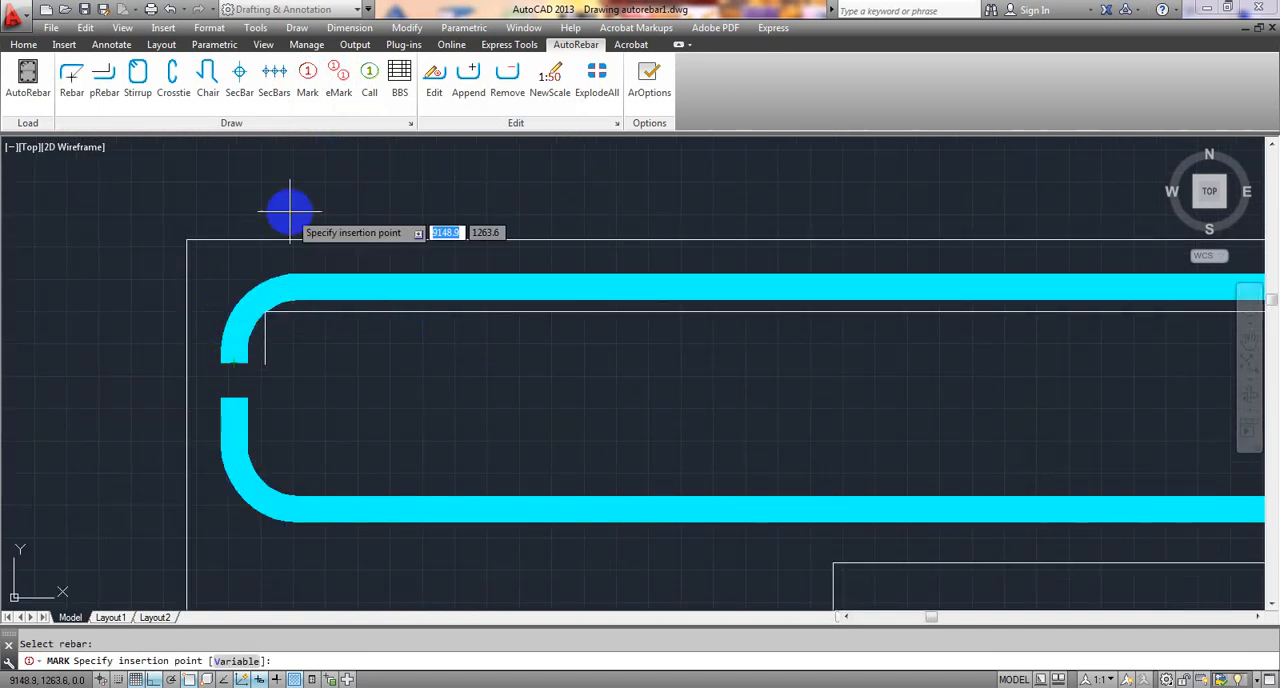
{"action": "scroll", "coordinate": [345, 231], "scroll_direction": "down", "scroll_amount": 3}
{"action": "middle_click_drag", "start_coordinate": [357, 234], "coordinate": [294, 386]}
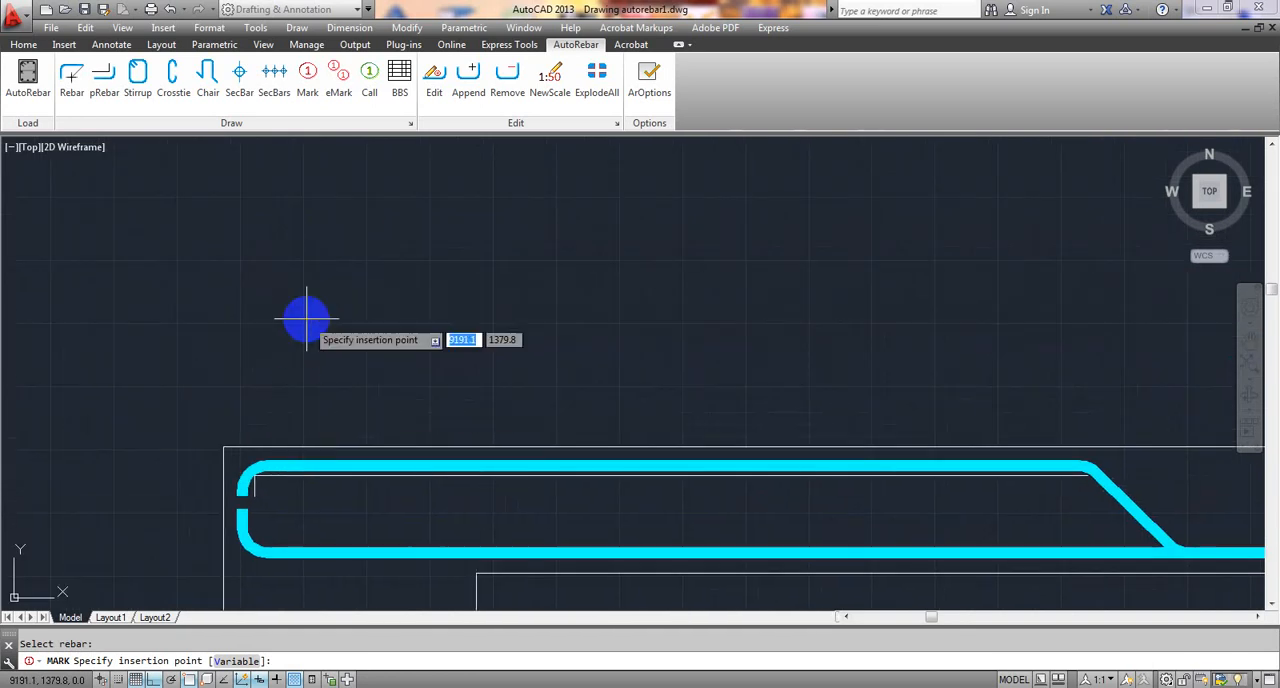
{"action": "middle_click_drag", "start_coordinate": [307, 319], "coordinate": [229, 437]}
{"action": "scroll", "coordinate": [220, 291], "scroll_direction": "up", "scroll_amount": 2}
{"action": "middle_click_drag", "start_coordinate": [220, 291], "coordinate": [232, 371]}
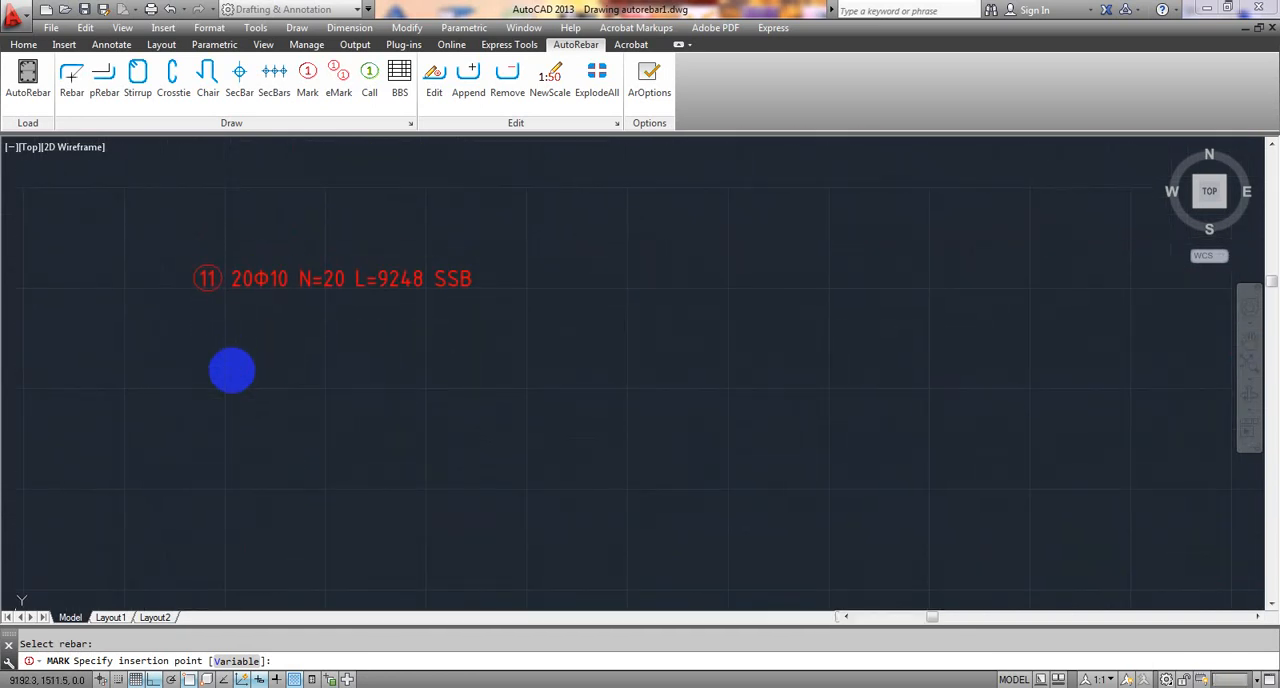
{"action": "left_click", "coordinate": [203, 462]}
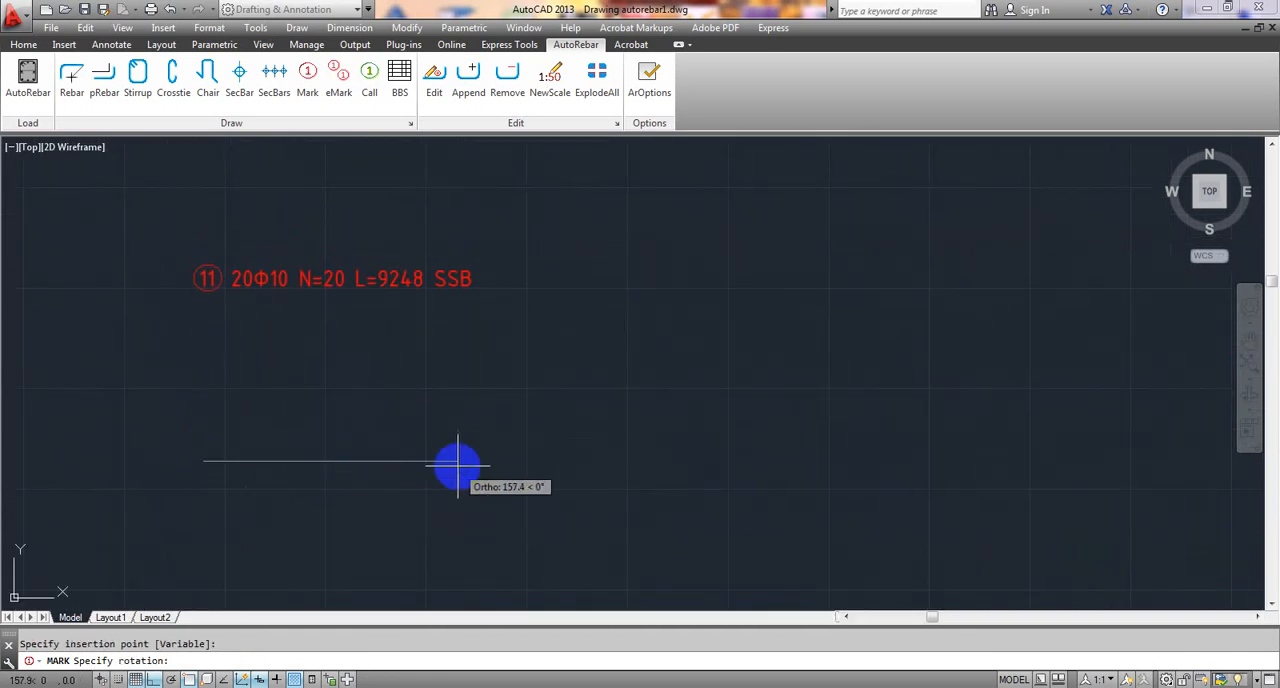
{"action": "left_click", "coordinate": [458, 463]}
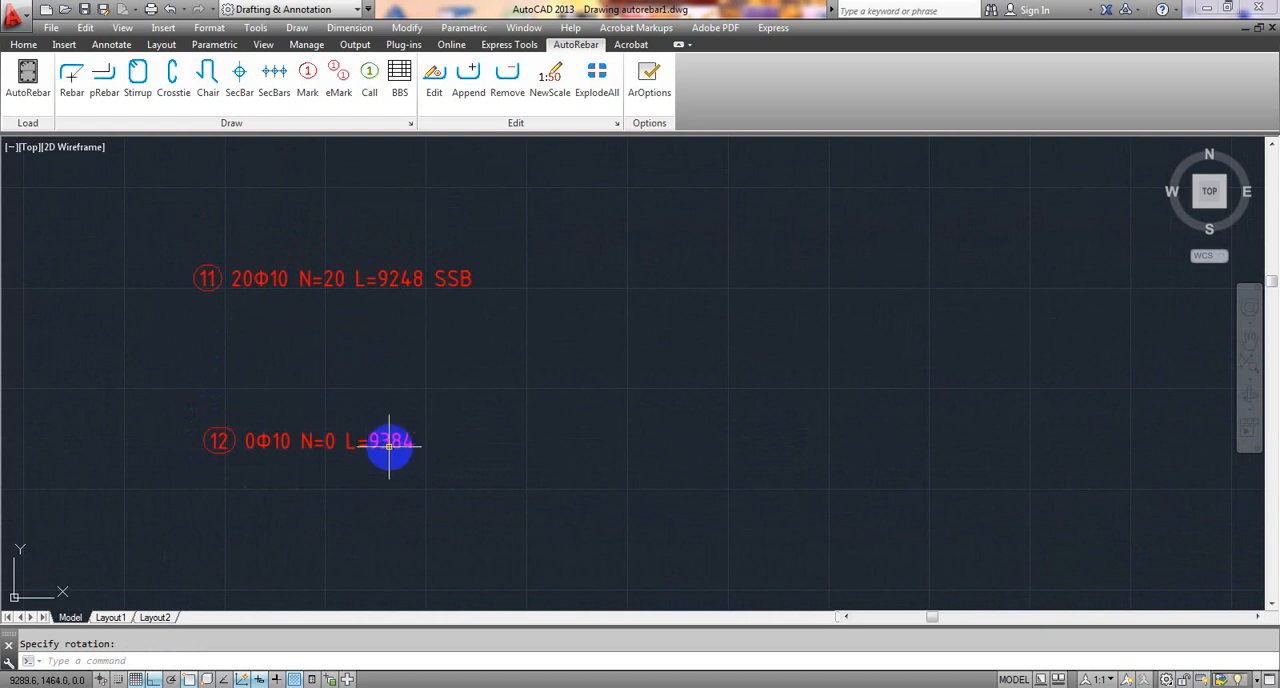
- Examine the bent-up rebar's mark and follow the rebar along the whole beam to the right end support and back
{"action": "scroll", "coordinate": [382, 452], "scroll_direction": "up", "scroll_amount": 1}
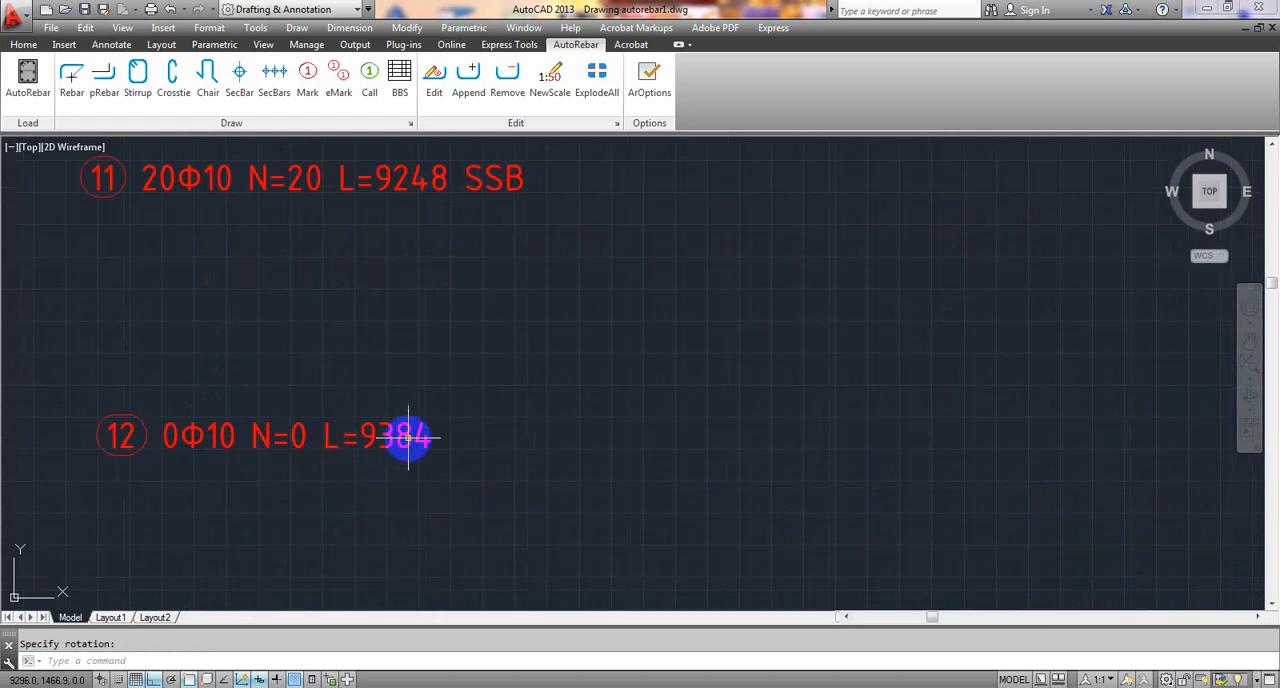
{"action": "scroll", "coordinate": [395, 450], "scroll_direction": "down", "scroll_amount": 4}
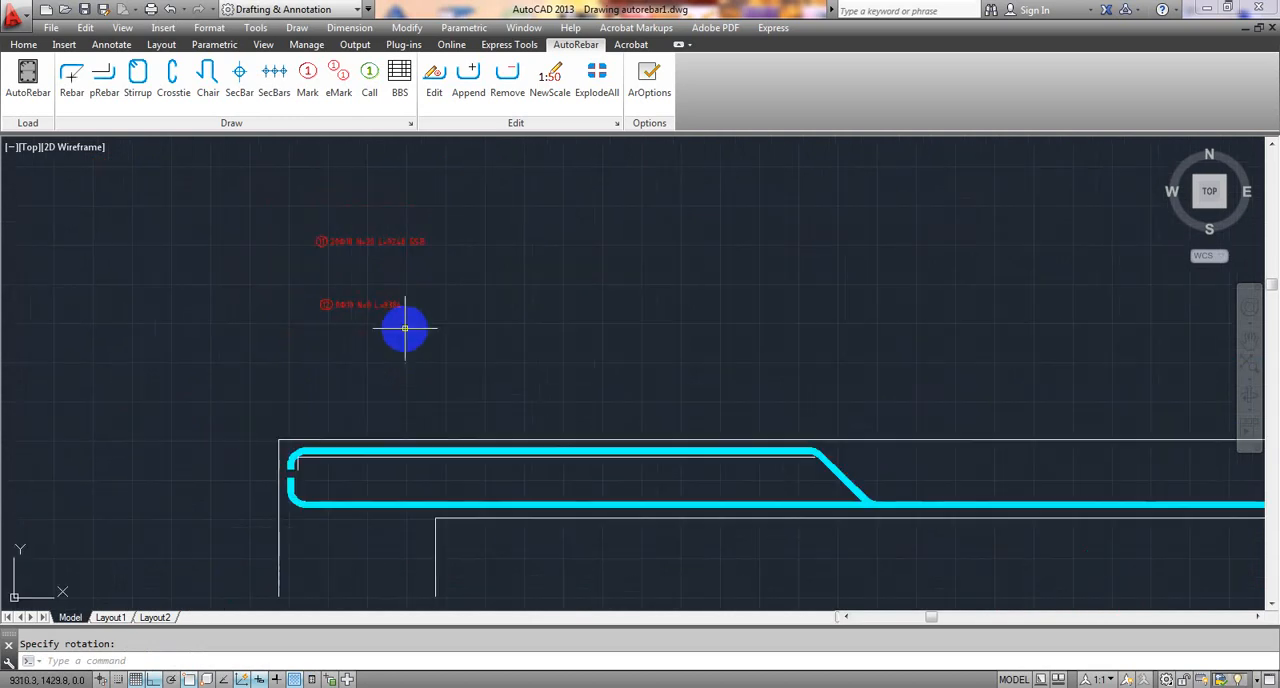
{"action": "scroll", "coordinate": [833, 438], "scroll_direction": "down", "scroll_amount": 2}
{"action": "middle_click_drag", "start_coordinate": [888, 460], "coordinate": [4, 538]}
{"action": "scroll", "coordinate": [965, 474], "scroll_direction": "down", "scroll_amount": 3}
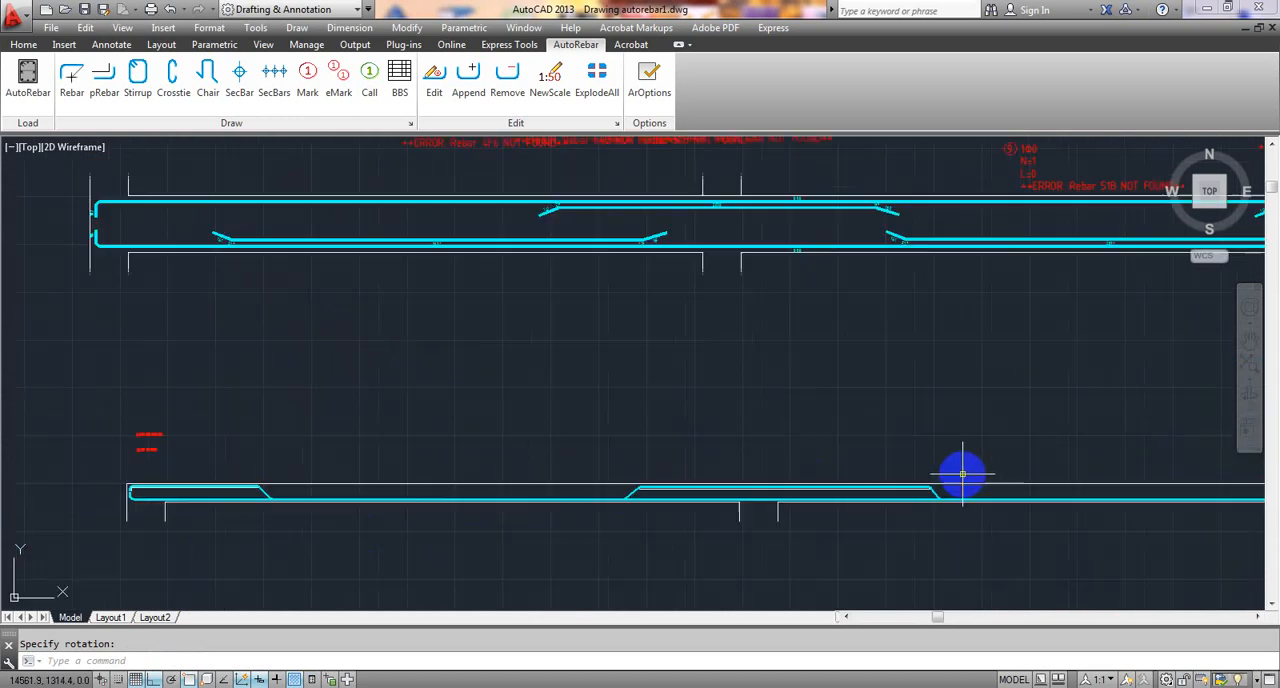
{"action": "middle_click_drag", "start_coordinate": [960, 471], "coordinate": [868, 462]}
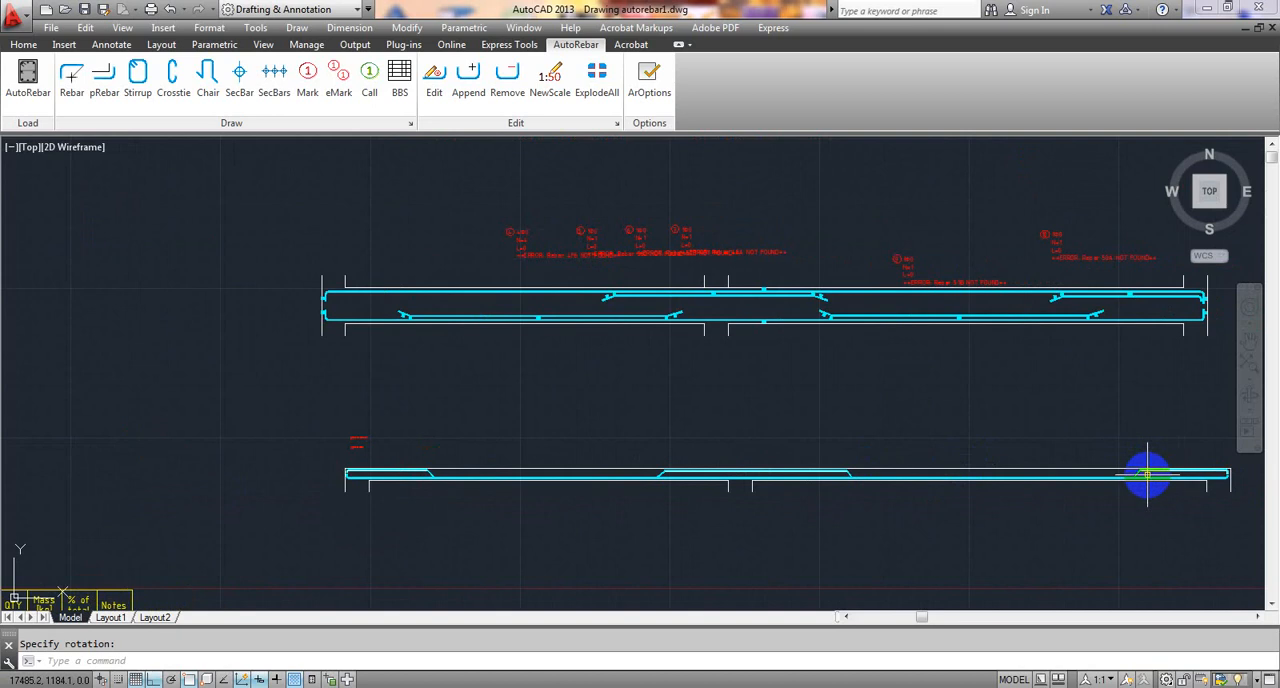
{"action": "scroll", "coordinate": [1145, 474], "scroll_direction": "up", "scroll_amount": 4}
{"action": "scroll", "coordinate": [963, 449], "scroll_direction": "down", "scroll_amount": 4}
{"action": "mouse_move", "coordinate": [963, 449]}
{"action": "middle_mouse_down"}
{"action": "mouse_move", "coordinate": [420, 386]}
{"action": "mouse_move", "coordinate": [726, 408]}
{"action": "middle_mouse_up"}
{"action": "mouse_move", "coordinate": [466, 374]}
{"action": "middle_mouse_down"}
{"action": "mouse_move", "coordinate": [509, 415]}
{"action": "mouse_move", "coordinate": [520, 334]}
{"action": "mouse_move", "coordinate": [605, 269]}
{"action": "middle_mouse_up"}
{"action": "scroll", "coordinate": [543, 286], "scroll_direction": "up", "scroll_amount": 2}
{"action": "scroll", "coordinate": [201, 513], "scroll_direction": "up", "scroll_amount": 8}
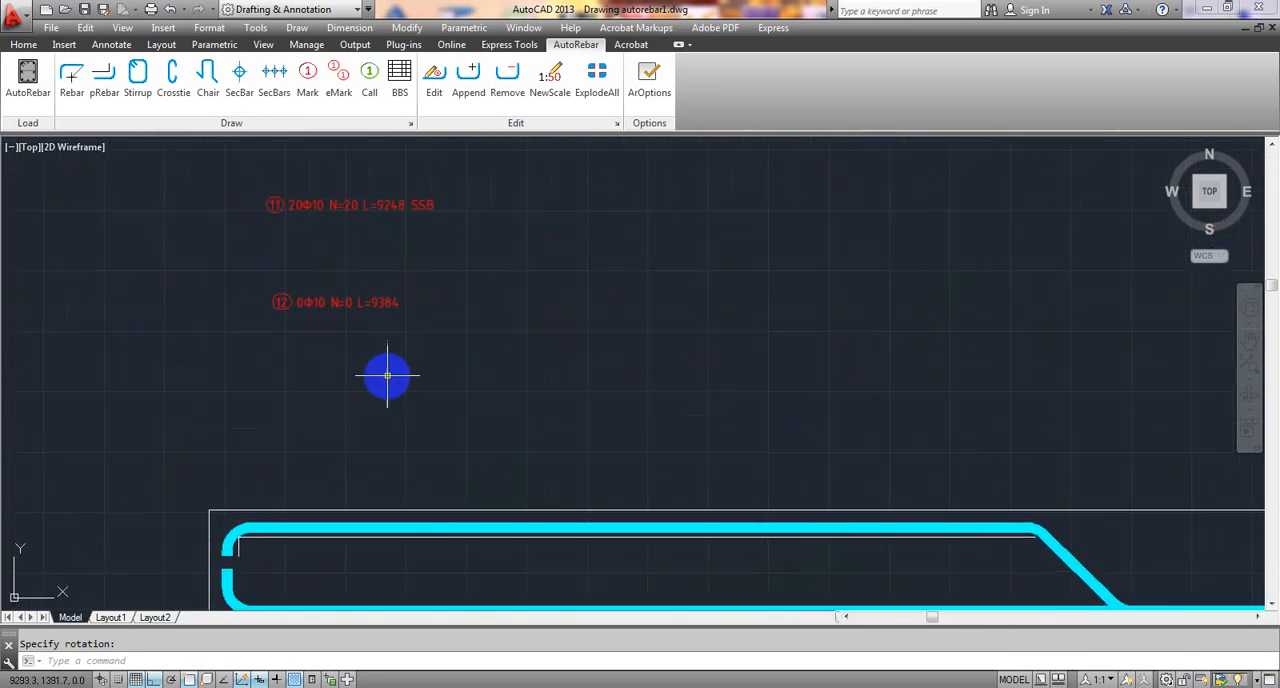
- Edit the bent-up rebar's mark to n = 19 and a = 1, with the note SCB
{"action": "middle_click_drag", "start_coordinate": [314, 317], "coordinate": [325, 333]}
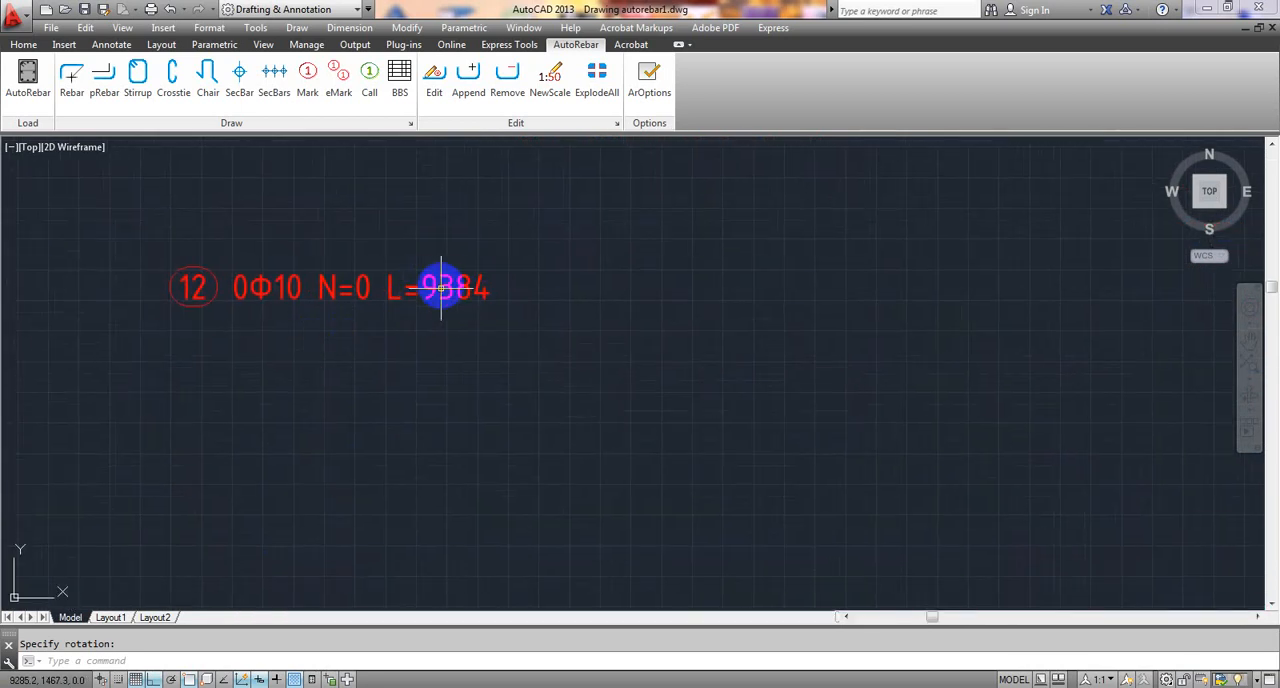
{"action": "middle_click_drag", "start_coordinate": [473, 265], "coordinate": [472, 405]}
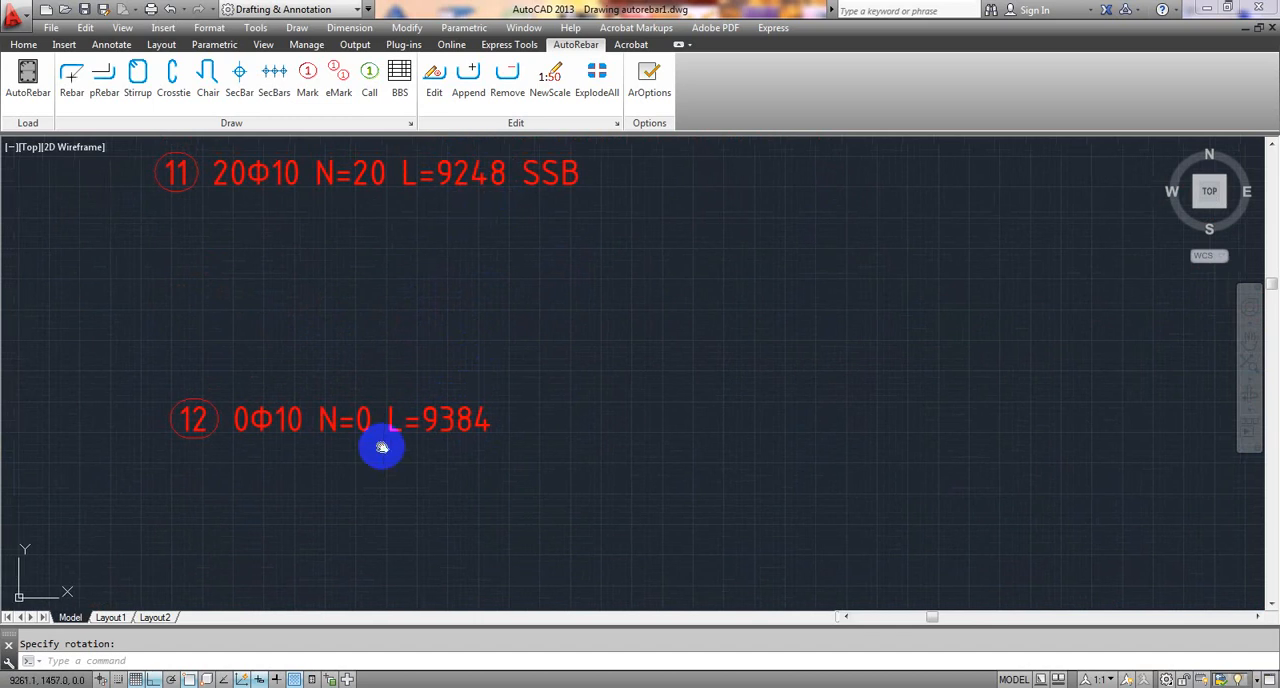
{"action": "middle_click_drag", "start_coordinate": [380, 443], "coordinate": [397, 443]}
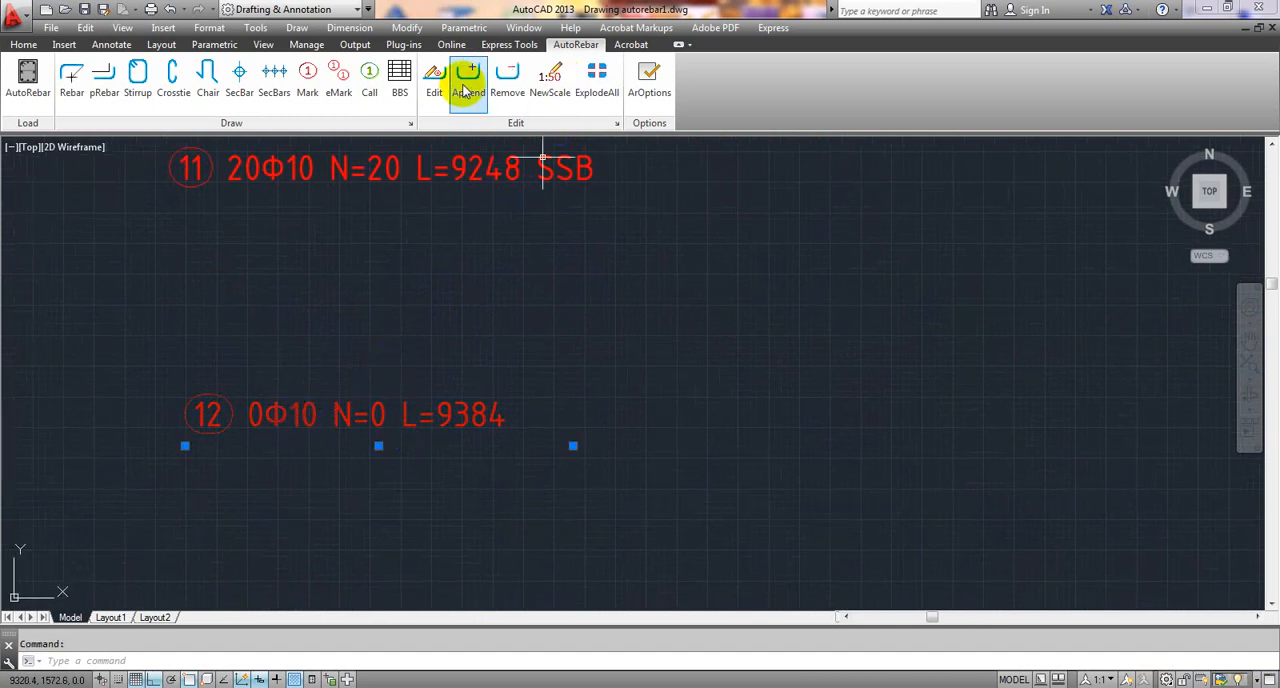
{"action": "left_click", "coordinate": [446, 82]}
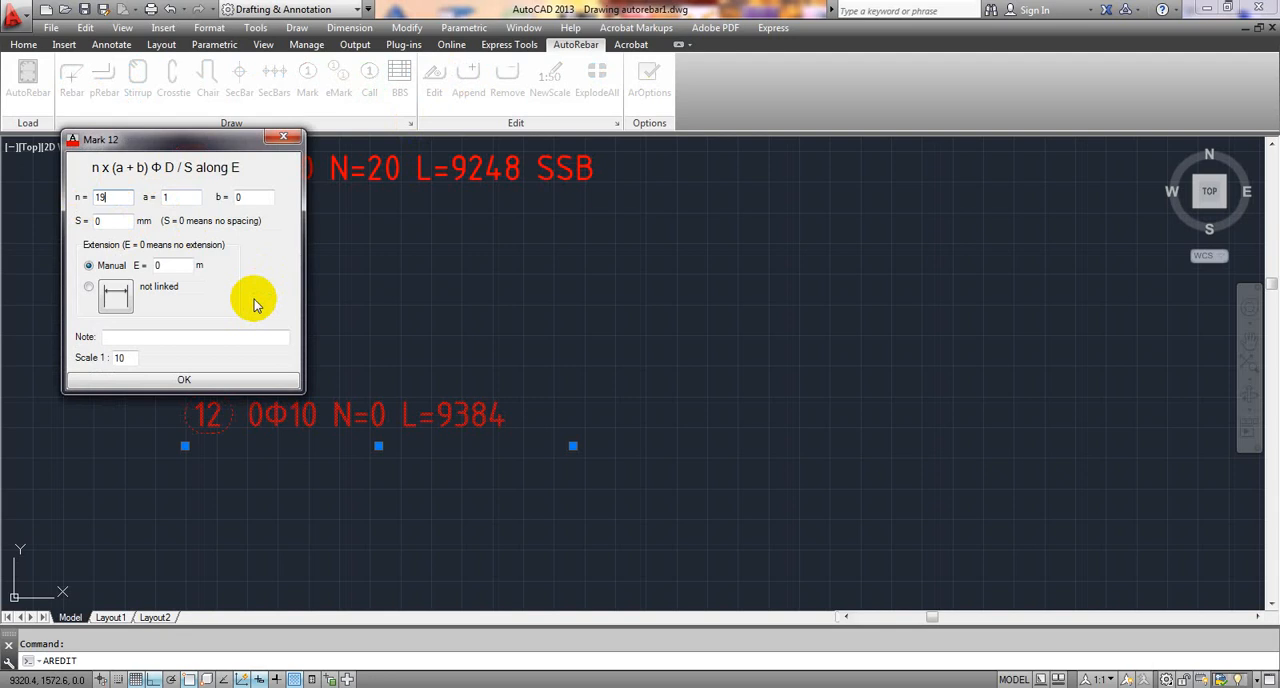
{"action": "left_click_drag", "start_coordinate": [200, 138], "coordinate": [206, 138]}
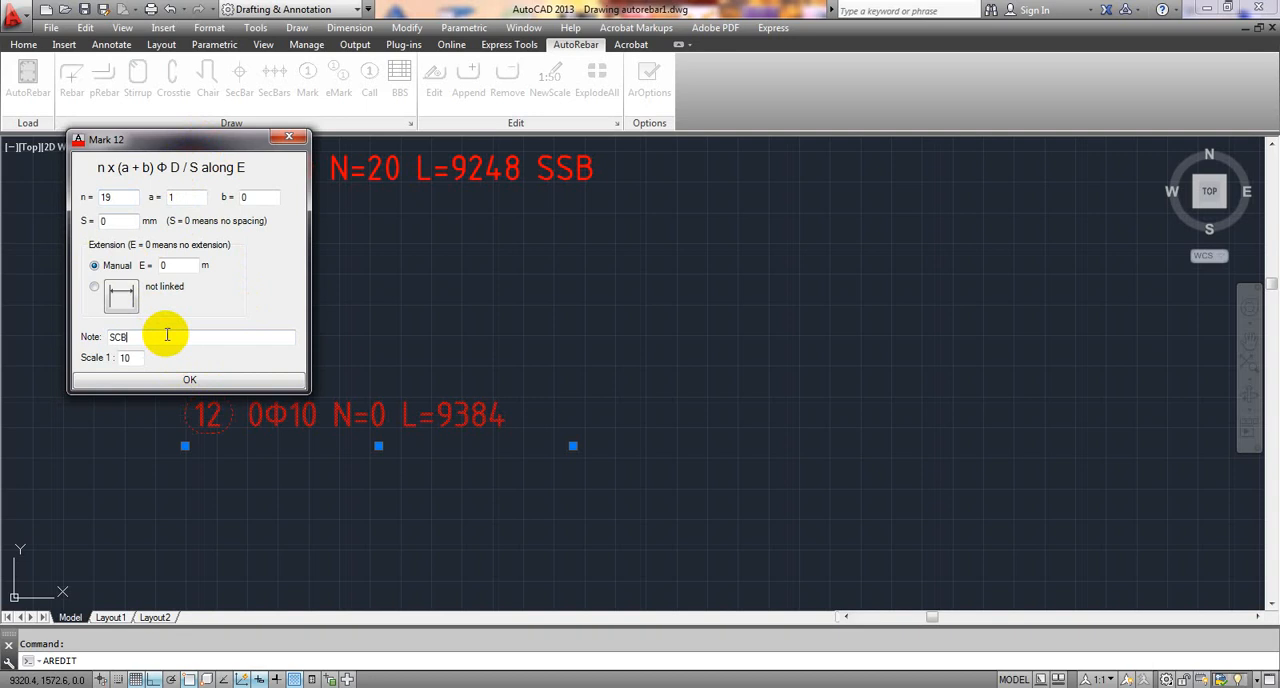
{"action": "left_click", "coordinate": [206, 382]}
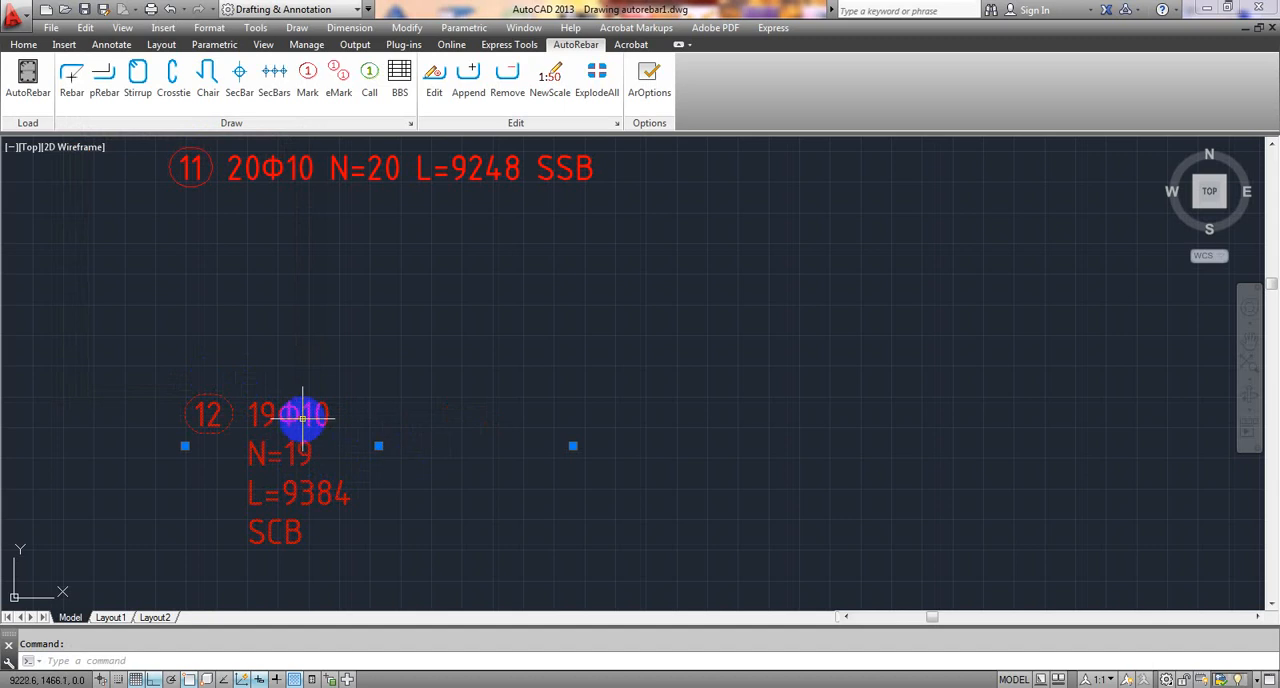
- Stretch the bent-up rebar's mark horizontally so that all its text fits on one line
{"action": "left_click", "coordinate": [573, 446]}
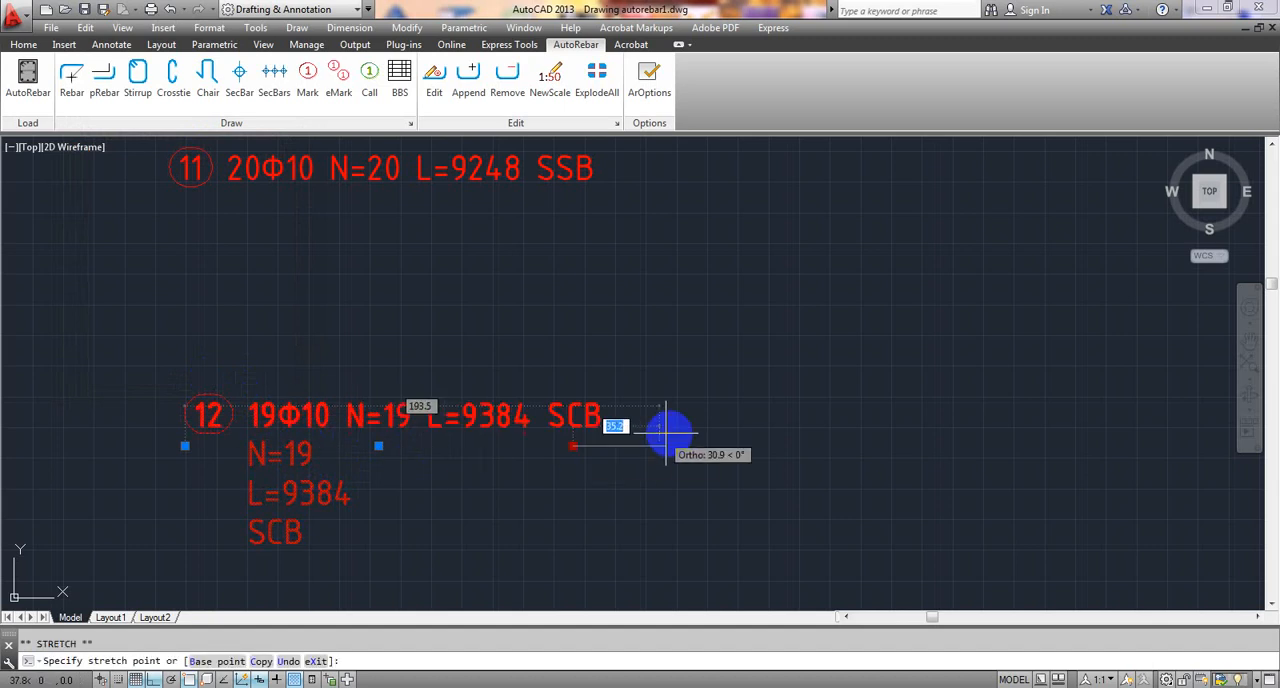
{"action": "left_click", "coordinate": [772, 426]}
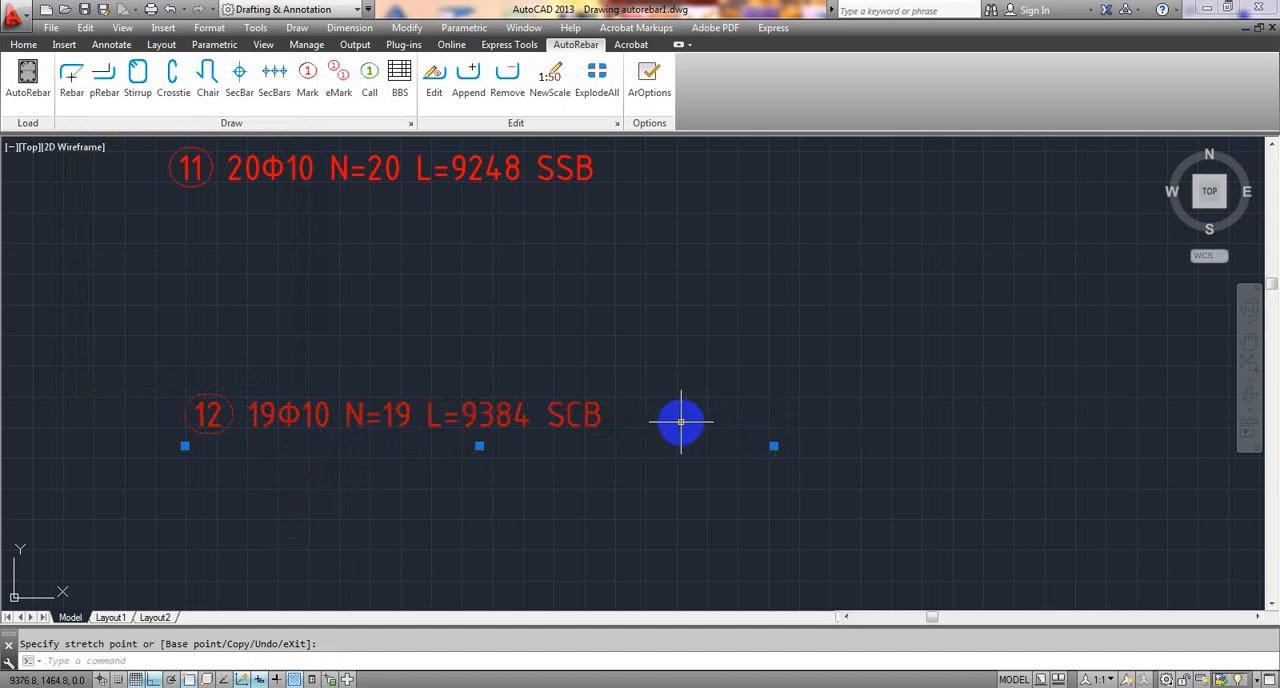
{"action": "key", "text": "Escape"}
- Examine both marks and the additional top bar's polyline at the beam's left end
{"action": "scroll", "coordinate": [409, 465], "scroll_direction": "down", "scroll_amount": 2}
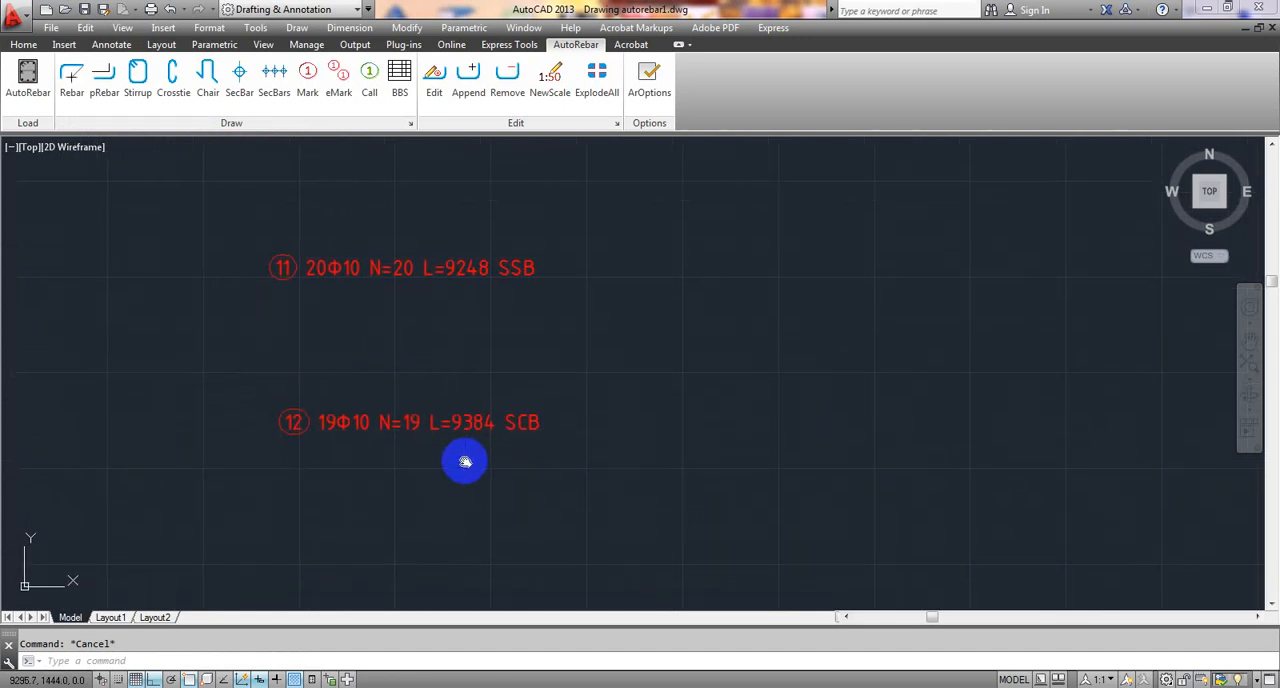
{"action": "scroll", "coordinate": [462, 452], "scroll_direction": "down", "scroll_amount": 3}
{"action": "middle_click_drag", "start_coordinate": [592, 489], "coordinate": [446, 391]}
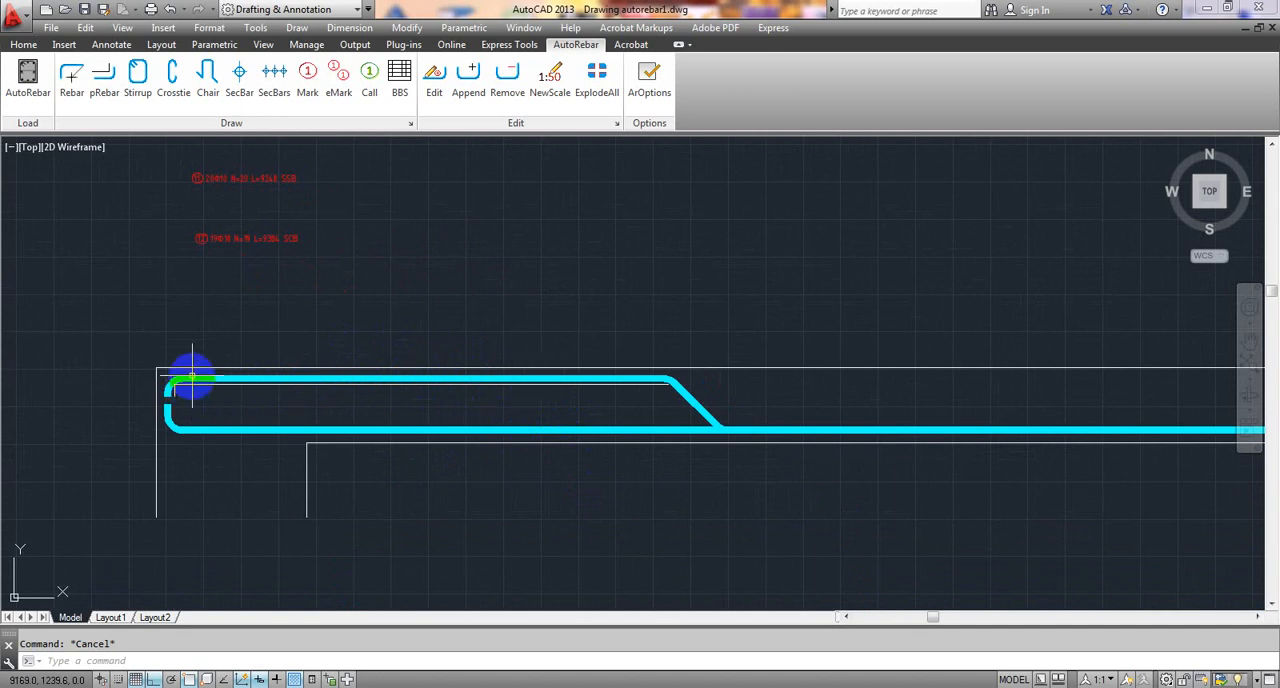
{"action": "scroll", "coordinate": [191, 342], "scroll_direction": "up", "scroll_amount": 4}
{"action": "middle_click_drag", "start_coordinate": [299, 264], "coordinate": [271, 343]}
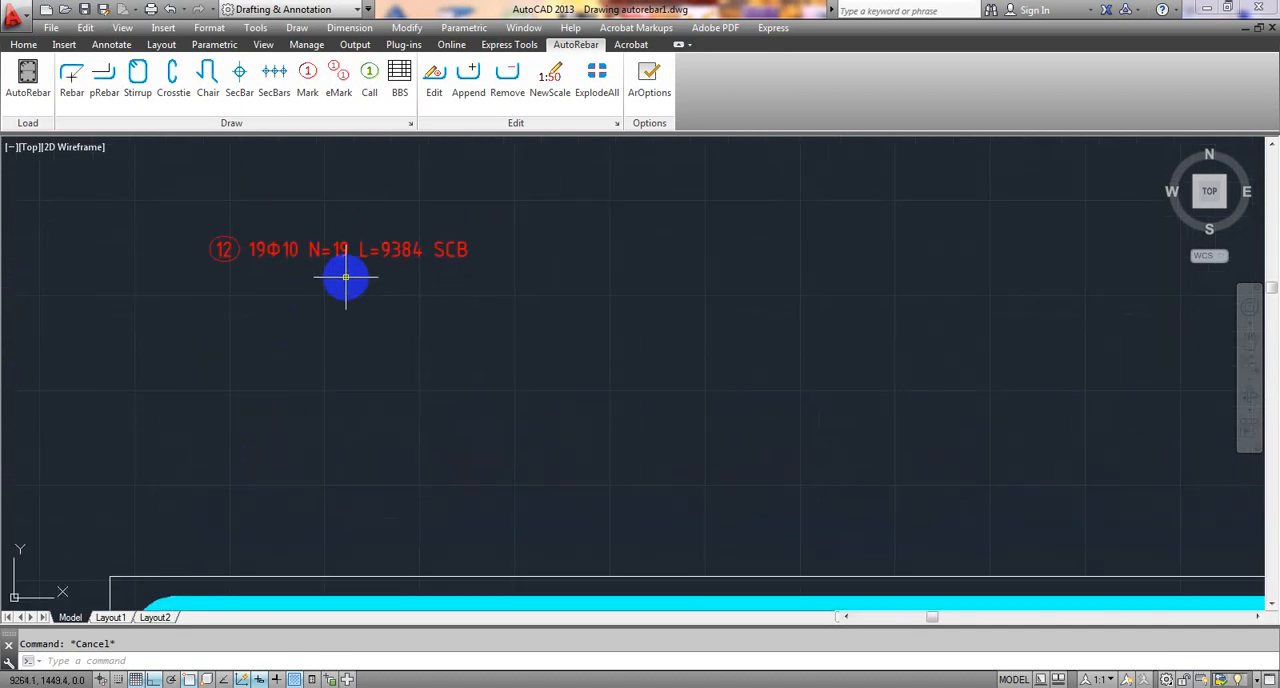
{"action": "scroll", "coordinate": [345, 280], "scroll_direction": "down", "scroll_amount": 3}
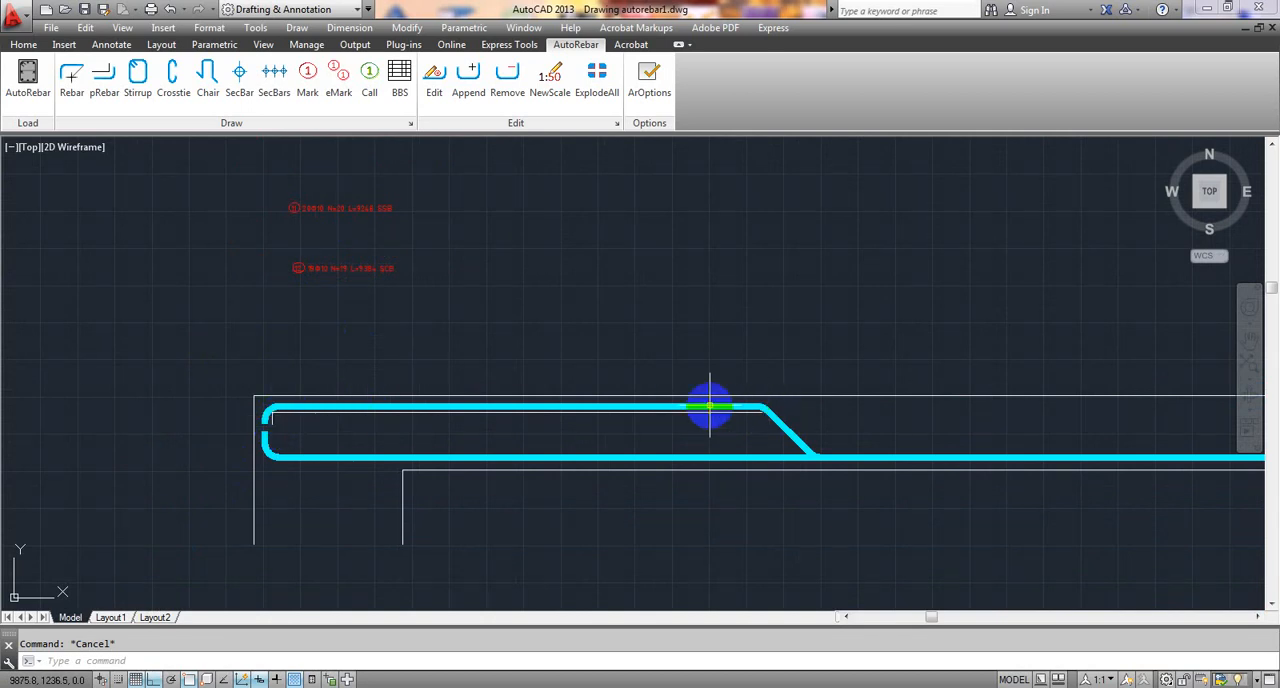
{"action": "scroll", "coordinate": [320, 289], "scroll_direction": "up", "scroll_amount": 2}
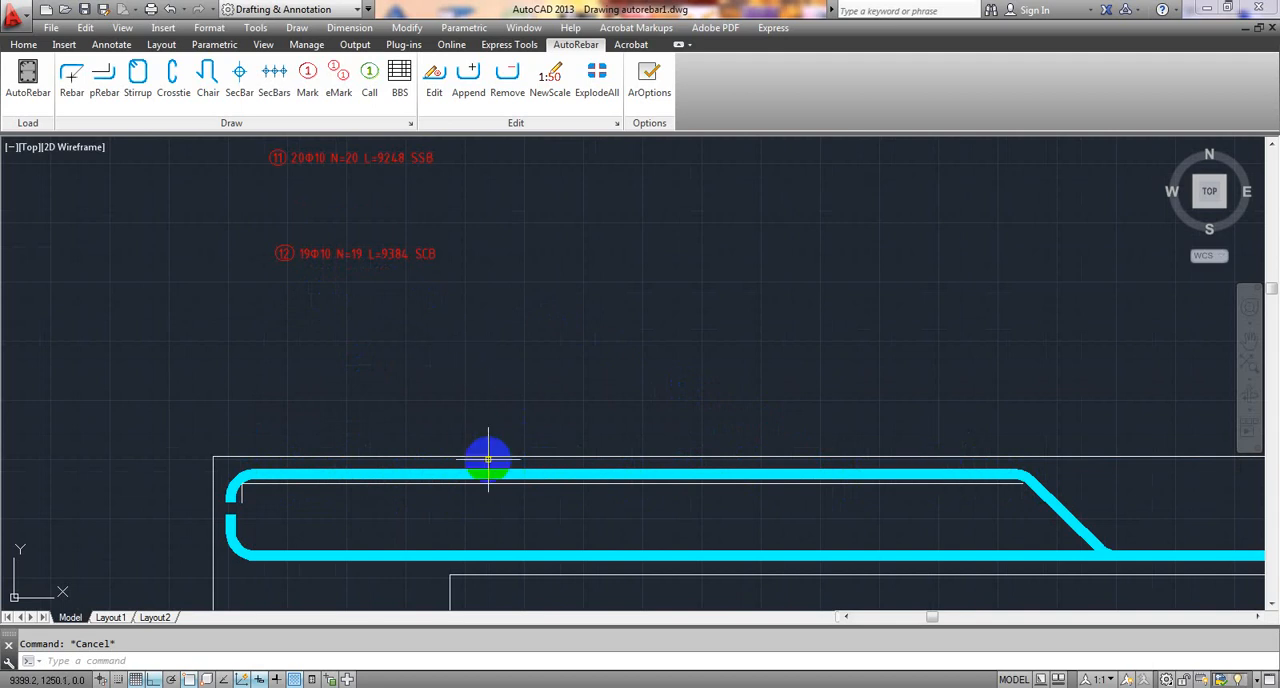
{"action": "scroll", "coordinate": [488, 460], "scroll_direction": "up", "scroll_amount": 2}
{"action": "middle_click_drag", "start_coordinate": [490, 462], "coordinate": [468, 301]}
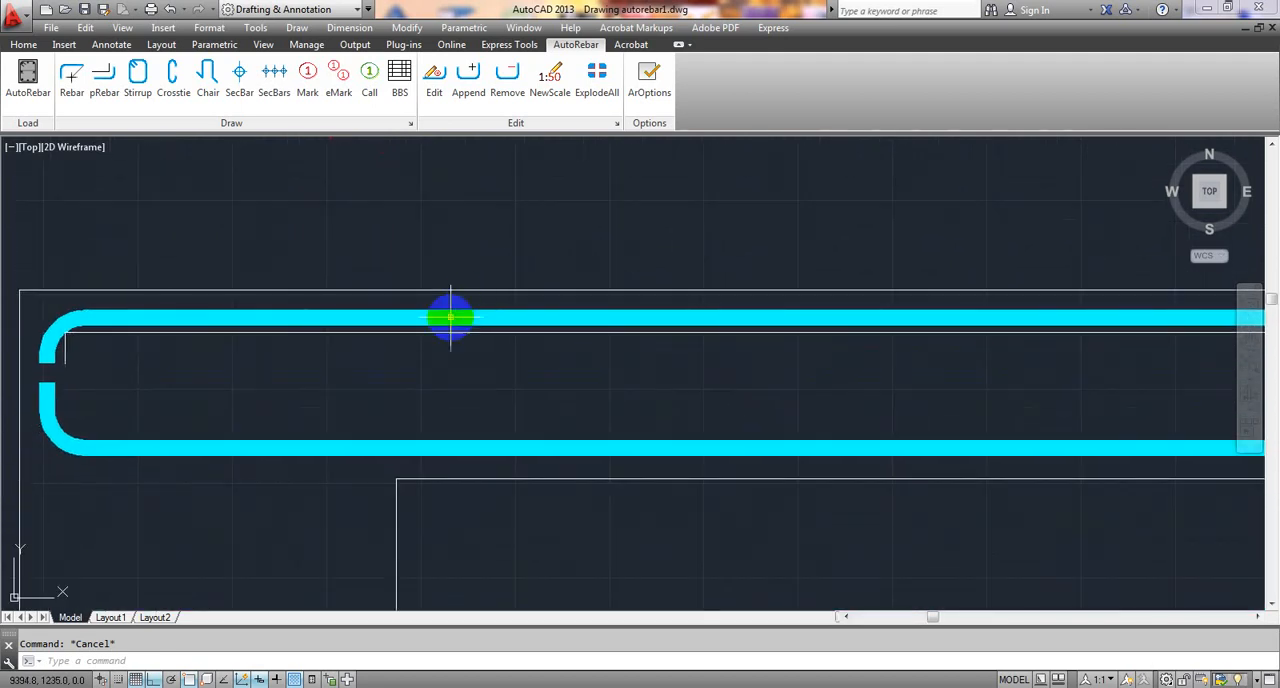
- Convert the additional top bar's polyline at the beam's left end to a 10 mm rebar and check its end
{"action": "left_click", "coordinate": [104, 88]}
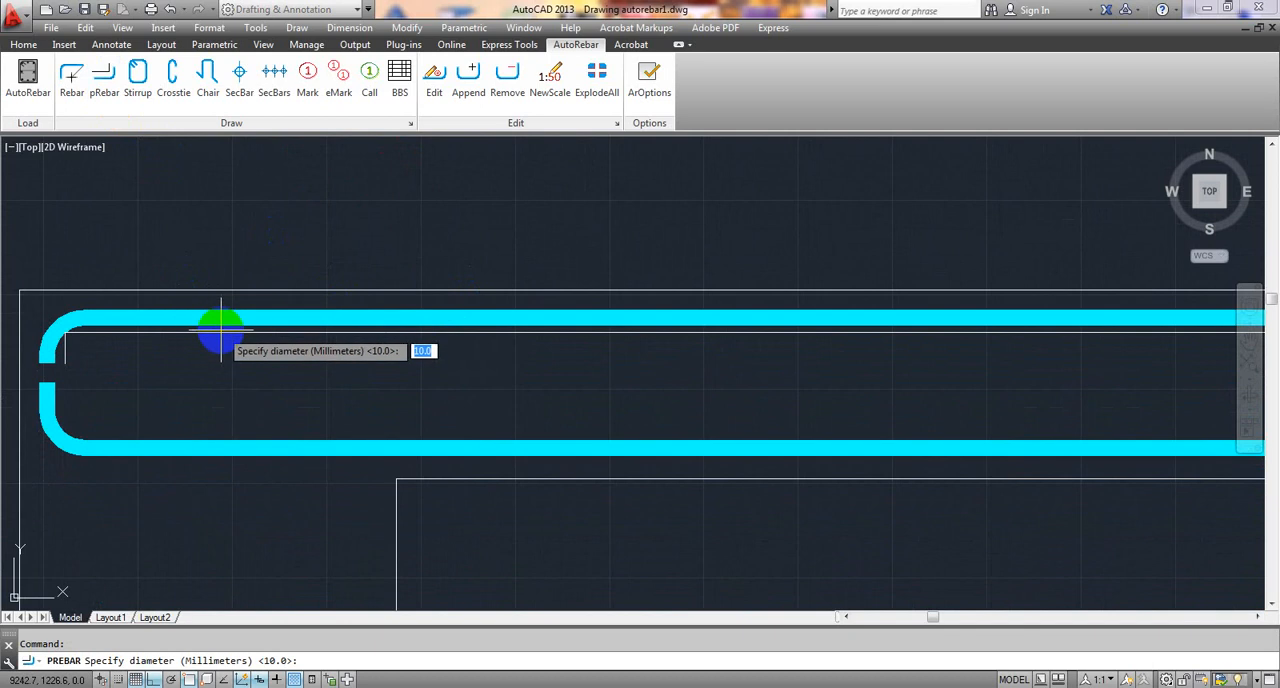
{"action": "scroll", "coordinate": [229, 338], "scroll_direction": "up", "scroll_amount": 4}
{"action": "scroll", "coordinate": [229, 338], "scroll_direction": "down", "scroll_amount": 5}
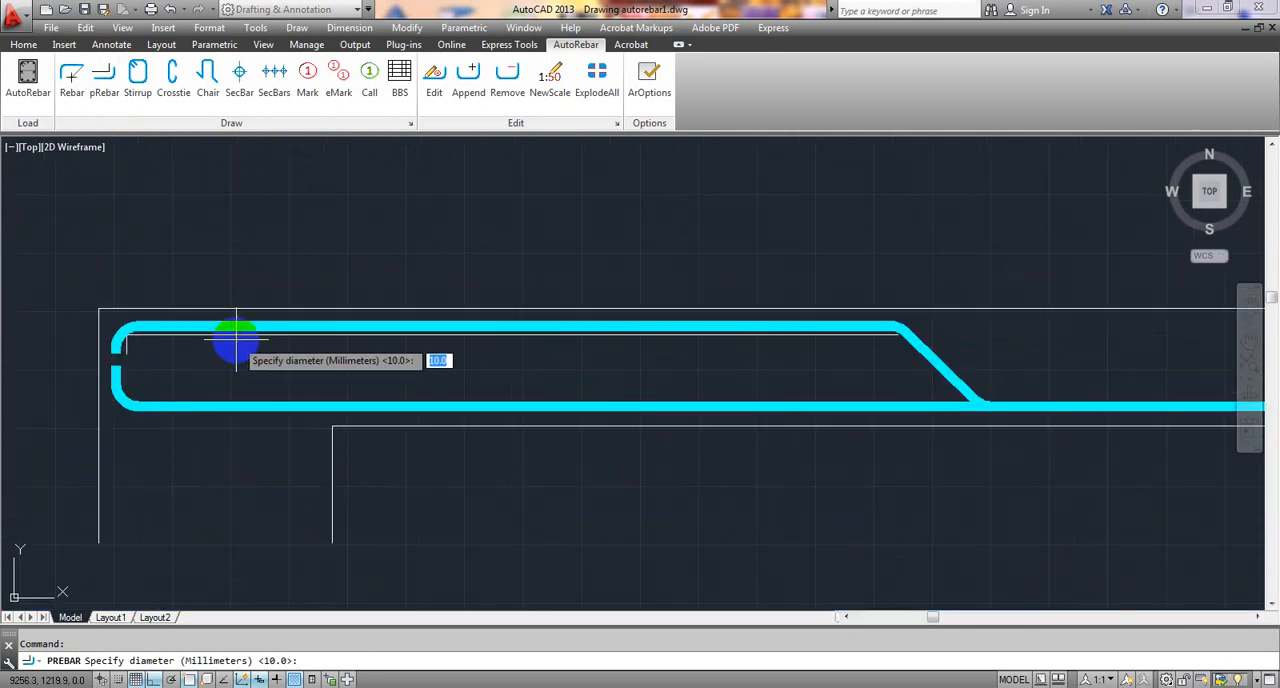
{"action": "key", "text": "Return"}
{"action": "scroll", "coordinate": [236, 340], "scroll_direction": "up", "scroll_amount": 2}
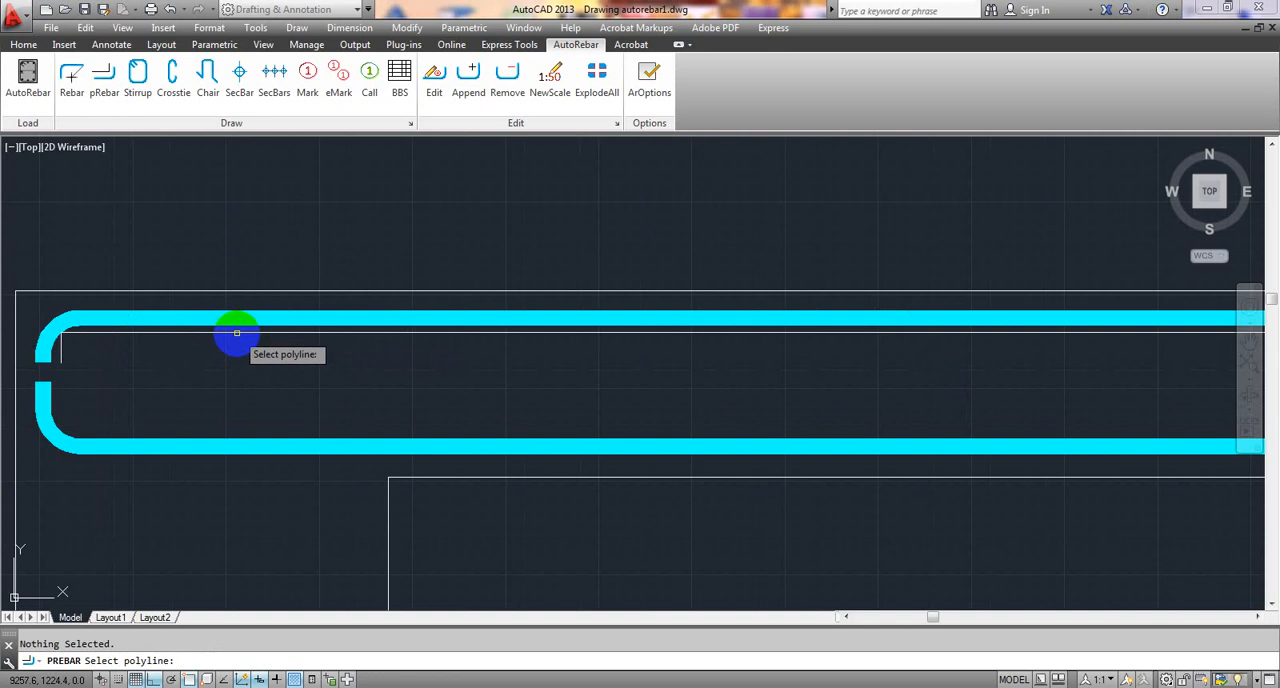
{"action": "left_click", "coordinate": [236, 332]}
{"action": "scroll", "coordinate": [236, 345], "scroll_direction": "down", "scroll_amount": 2}
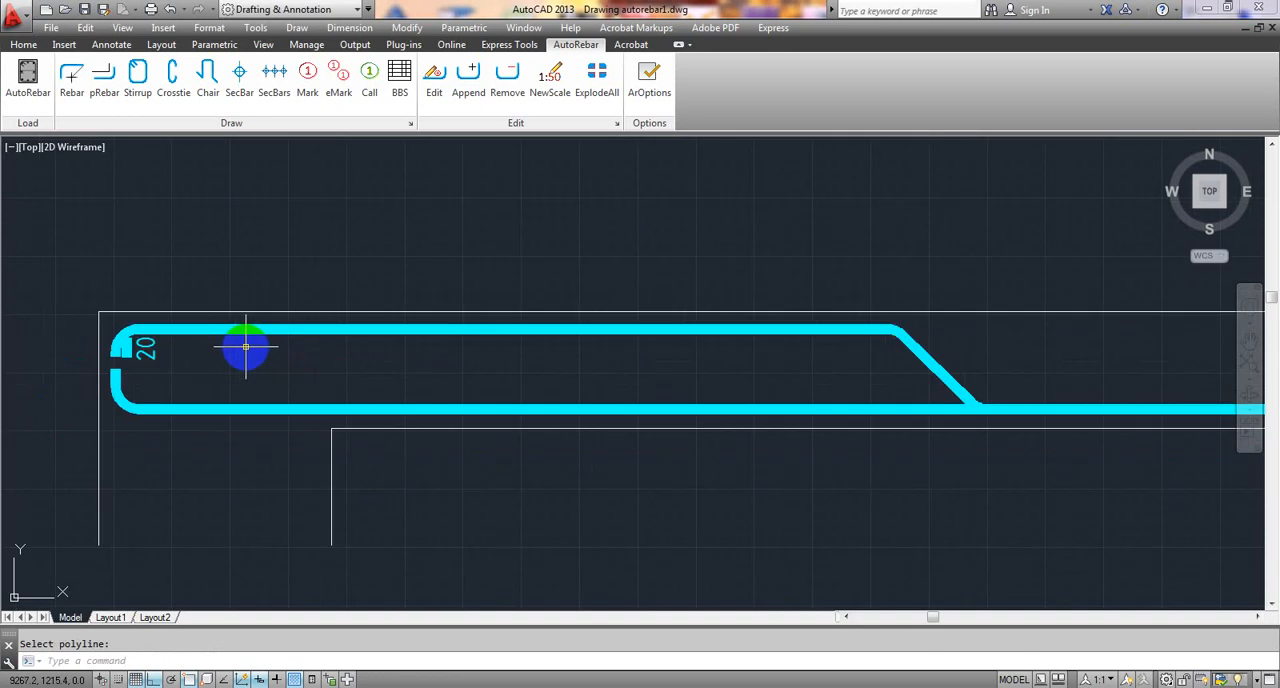
{"action": "scroll", "coordinate": [245, 347], "scroll_direction": "up", "scroll_amount": 6}
{"action": "middle_click_drag", "start_coordinate": [246, 346], "coordinate": [689, 309]}
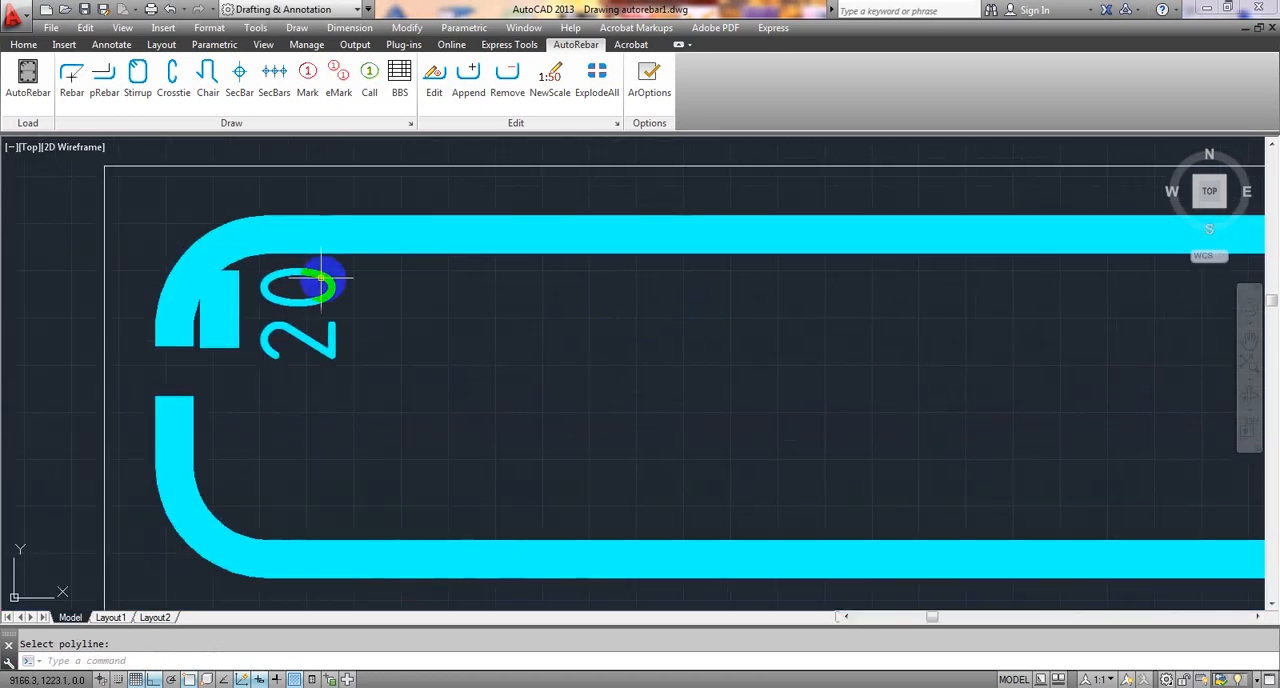
{"action": "scroll", "coordinate": [186, 277], "scroll_direction": "up", "scroll_amount": 5}
{"action": "scroll", "coordinate": [191, 292], "scroll_direction": "down", "scroll_amount": 6}
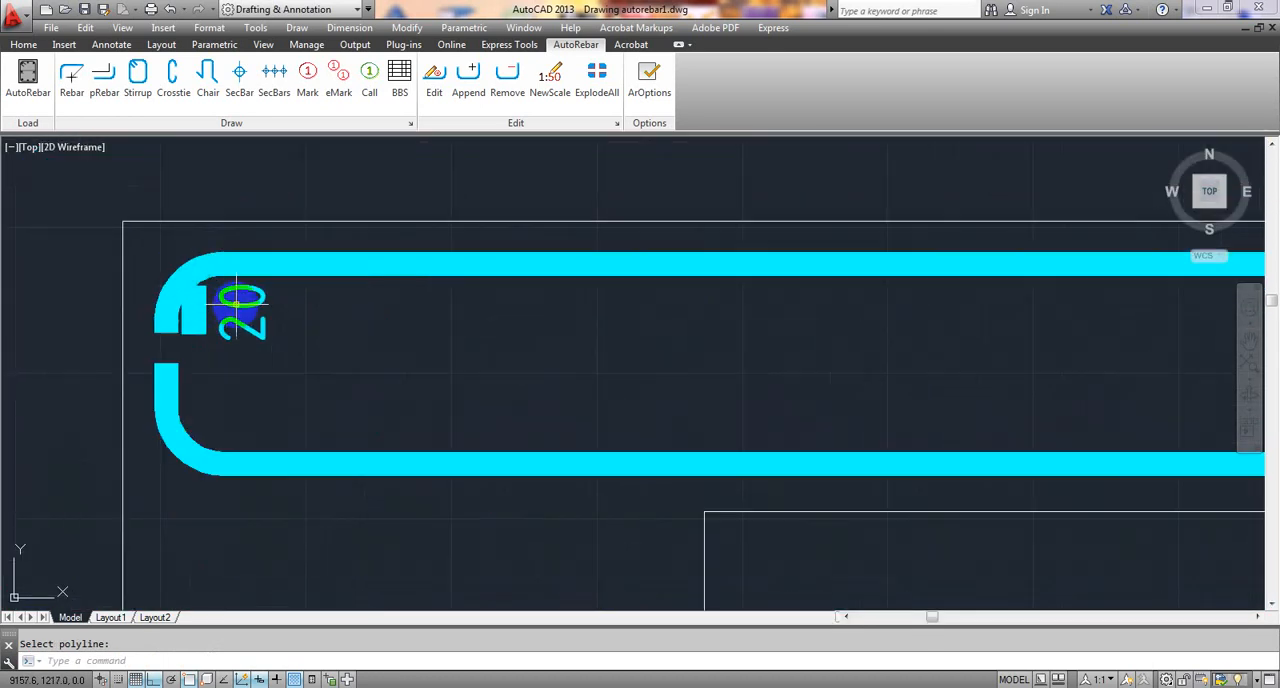
{"action": "scroll", "coordinate": [238, 302], "scroll_direction": "down", "scroll_amount": 7}
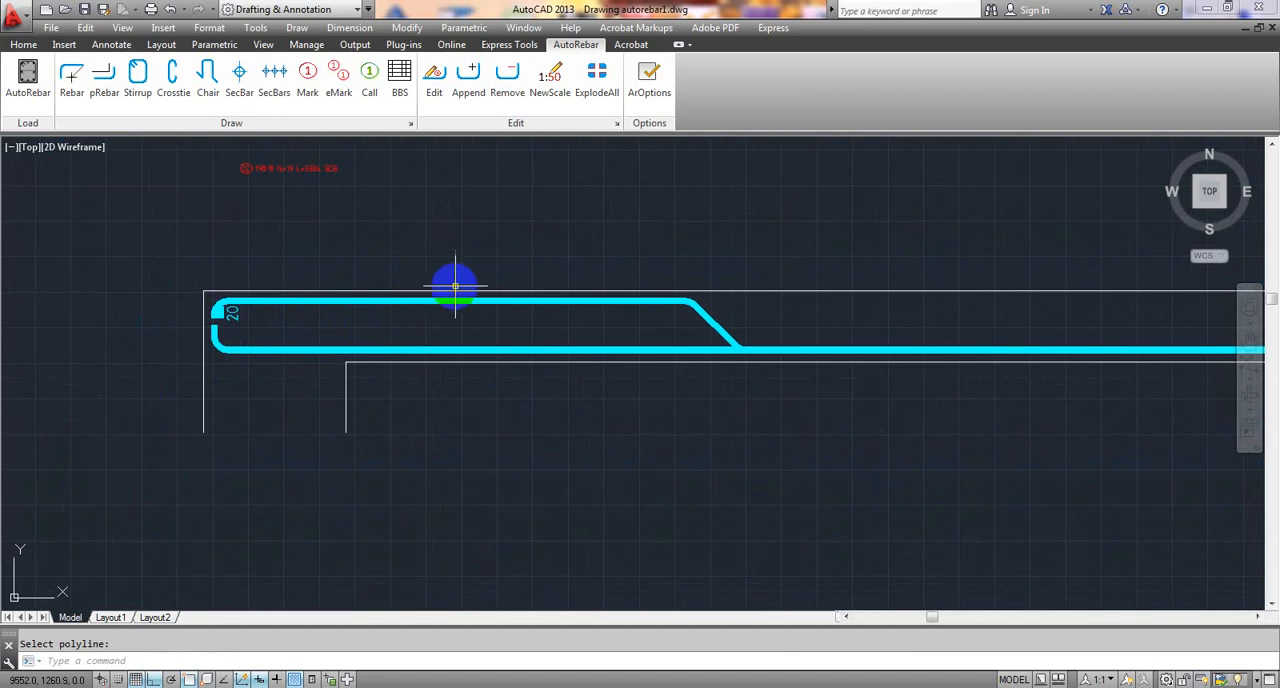
- Erase the bent-up rebar and check the converted end of the additional top bar at the beam's left end
{"action": "scroll", "coordinate": [457, 287], "scroll_direction": "up", "scroll_amount": 4}
{"action": "scroll", "coordinate": [464, 294], "scroll_direction": "down", "scroll_amount": 4}
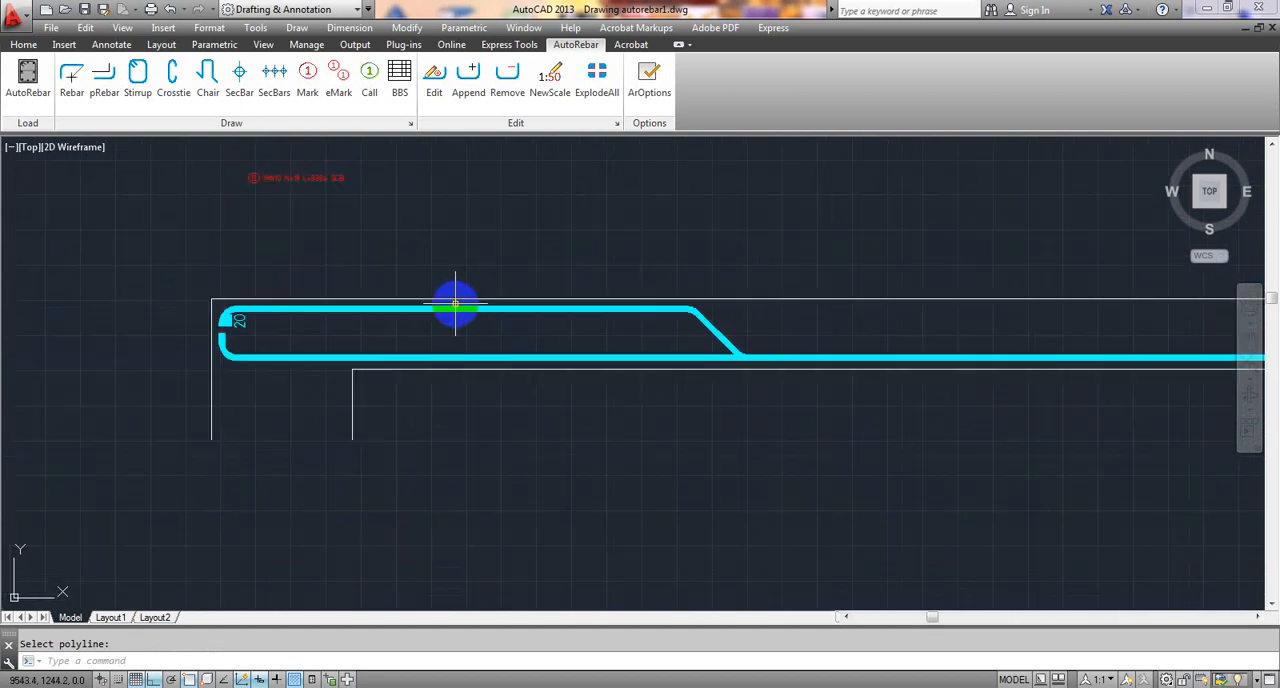
{"action": "scroll", "coordinate": [705, 340], "scroll_direction": "up", "scroll_amount": 3}
{"action": "left_click", "coordinate": [731, 333]}
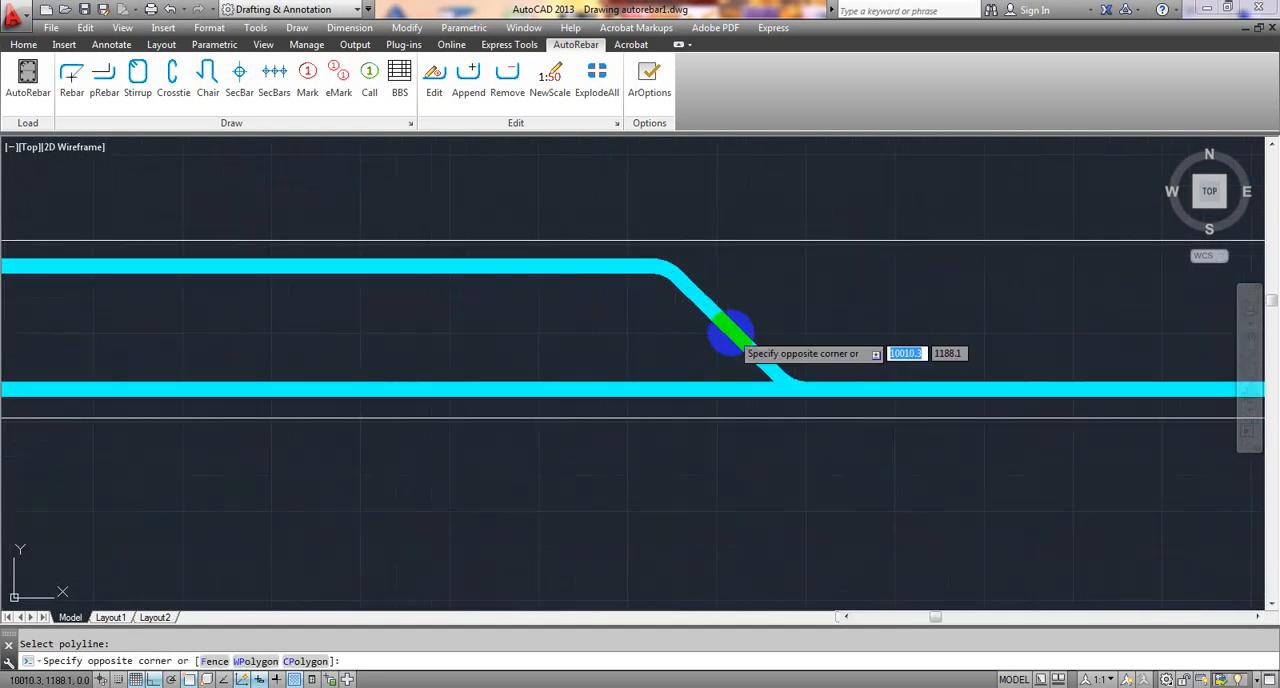
{"action": "left_click", "coordinate": [720, 326]}
{"action": "left_click", "coordinate": [719, 314]}
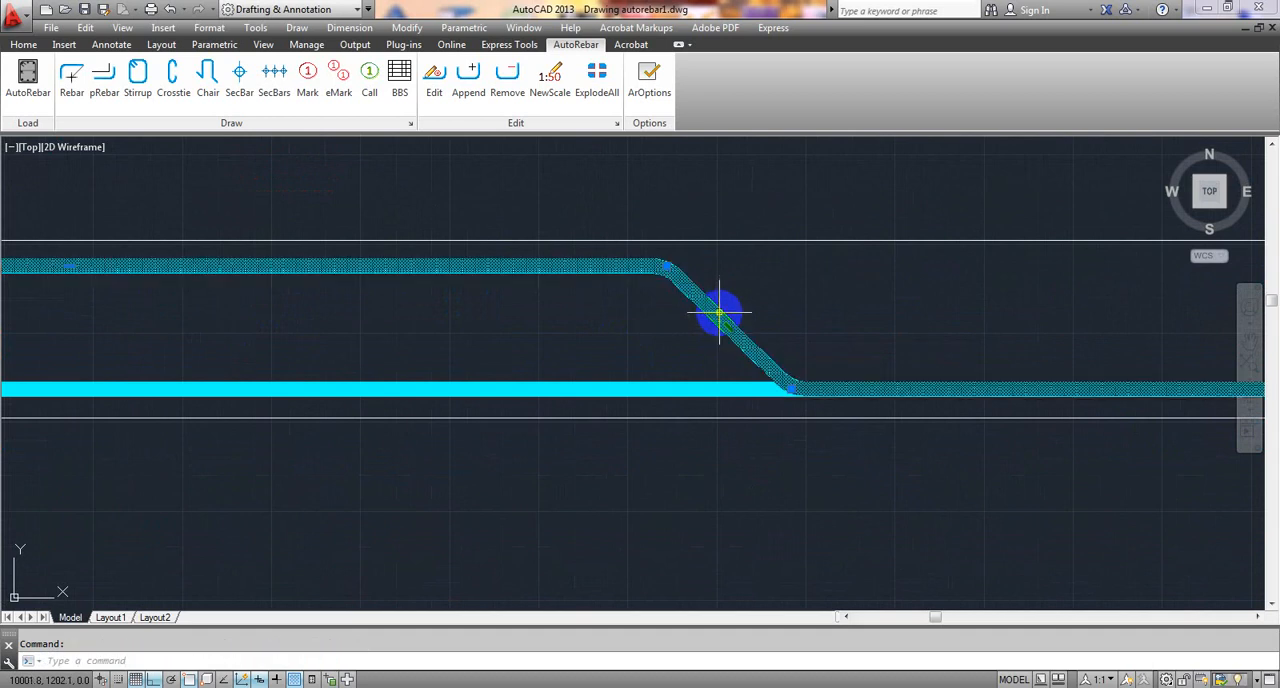
{"action": "key", "text": "Delete"}
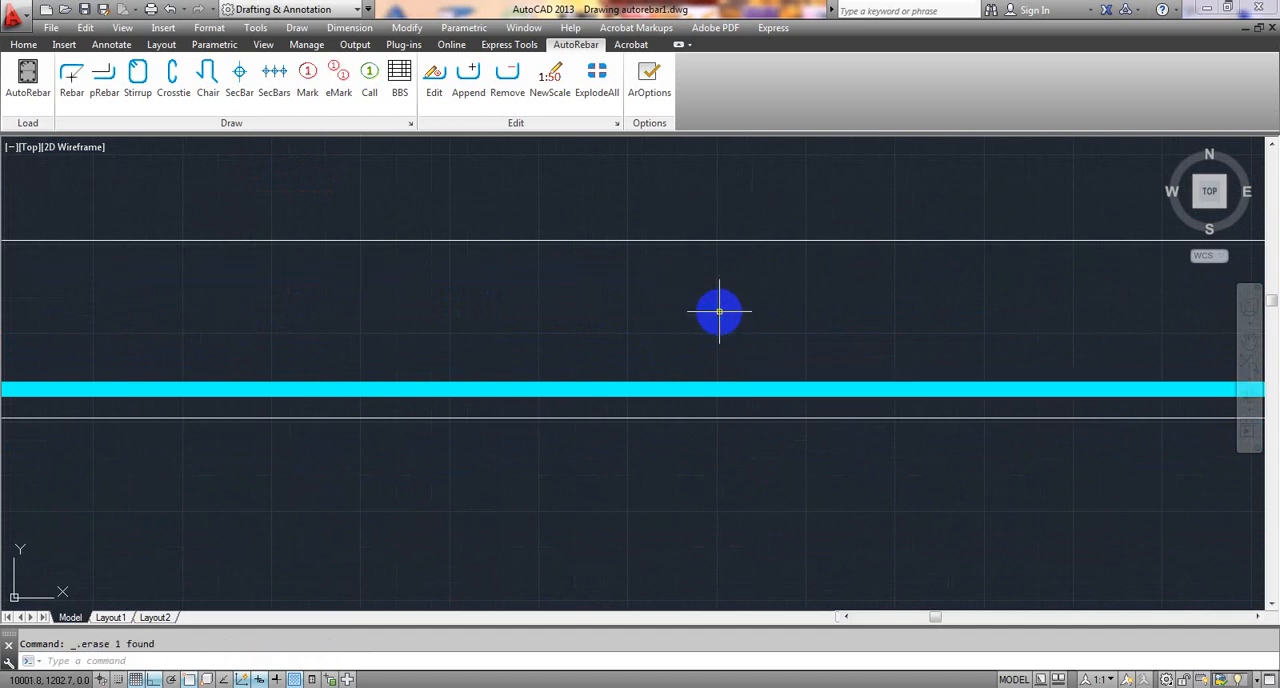
{"action": "scroll", "coordinate": [719, 313], "scroll_direction": "down", "scroll_amount": 3}
{"action": "scroll", "coordinate": [226, 326], "scroll_direction": "up", "scroll_amount": 2}
{"action": "scroll", "coordinate": [243, 260], "scroll_direction": "up", "scroll_amount": 3}
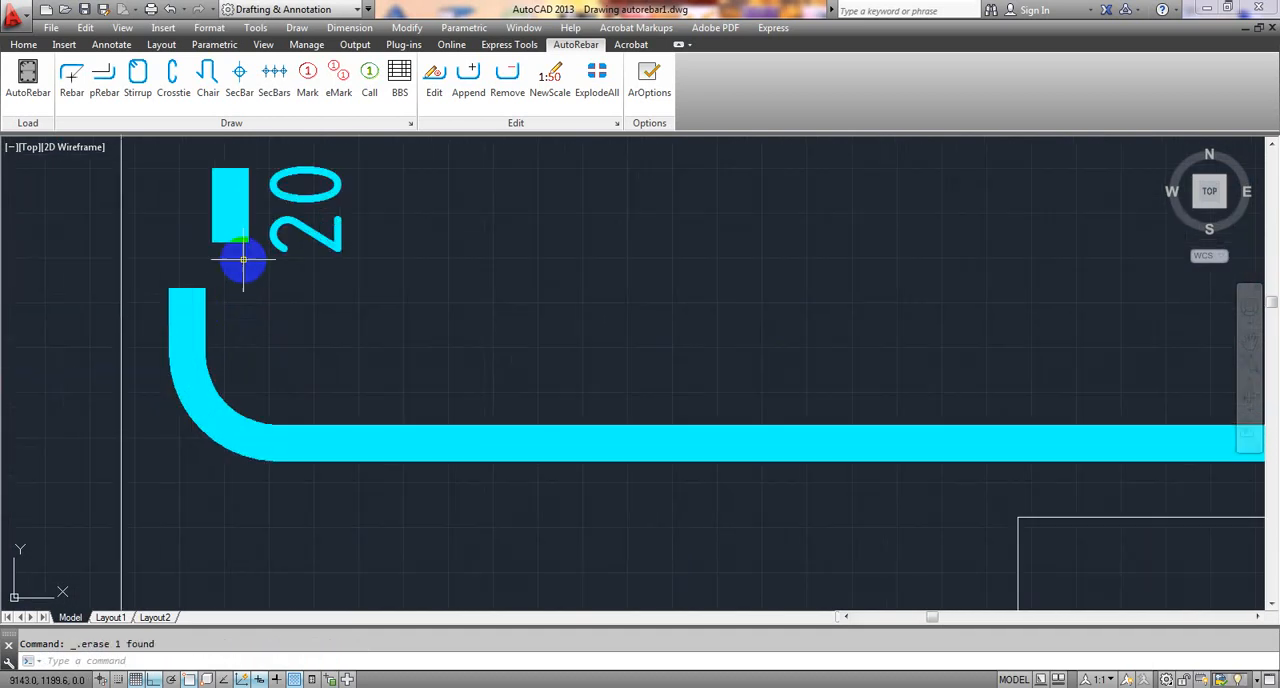
{"action": "middle_click_drag", "start_coordinate": [243, 260], "coordinate": [245, 414]}
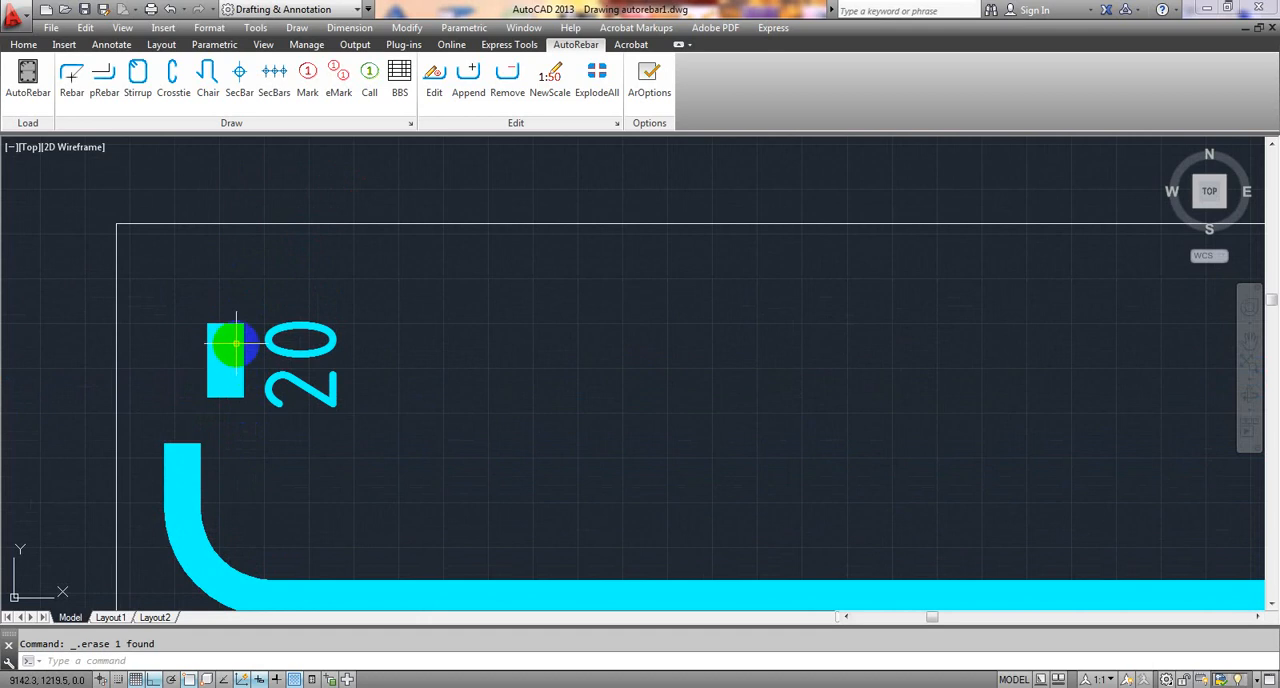
- Undo the bent-up rebar's erasure and the additional top bar's conversion to a rebar
{"action": "key", "text": "ctrl+z"}
{"action": "key", "text": "ctrl+z"}
{"action": "key", "text": "ctrl+z"}
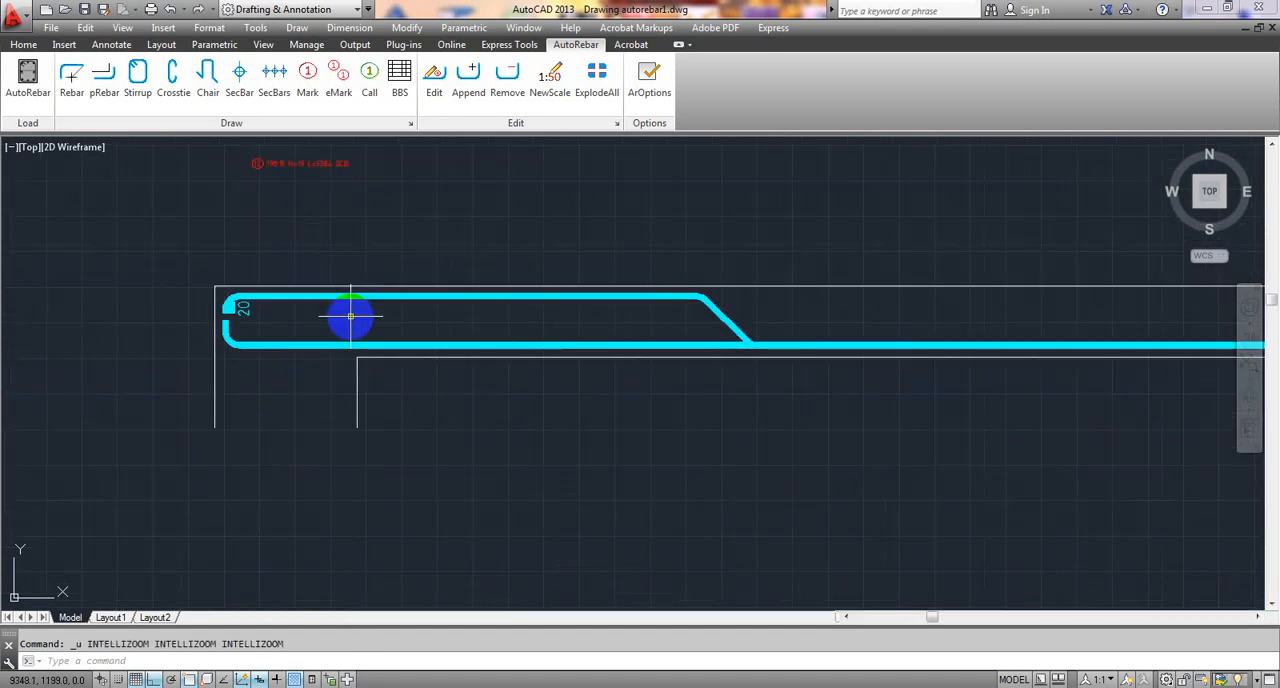
{"action": "key", "text": "ctrl+z"}
{"action": "key", "text": "ctrl+z"}
{"action": "key", "text": "ctrl+z"}
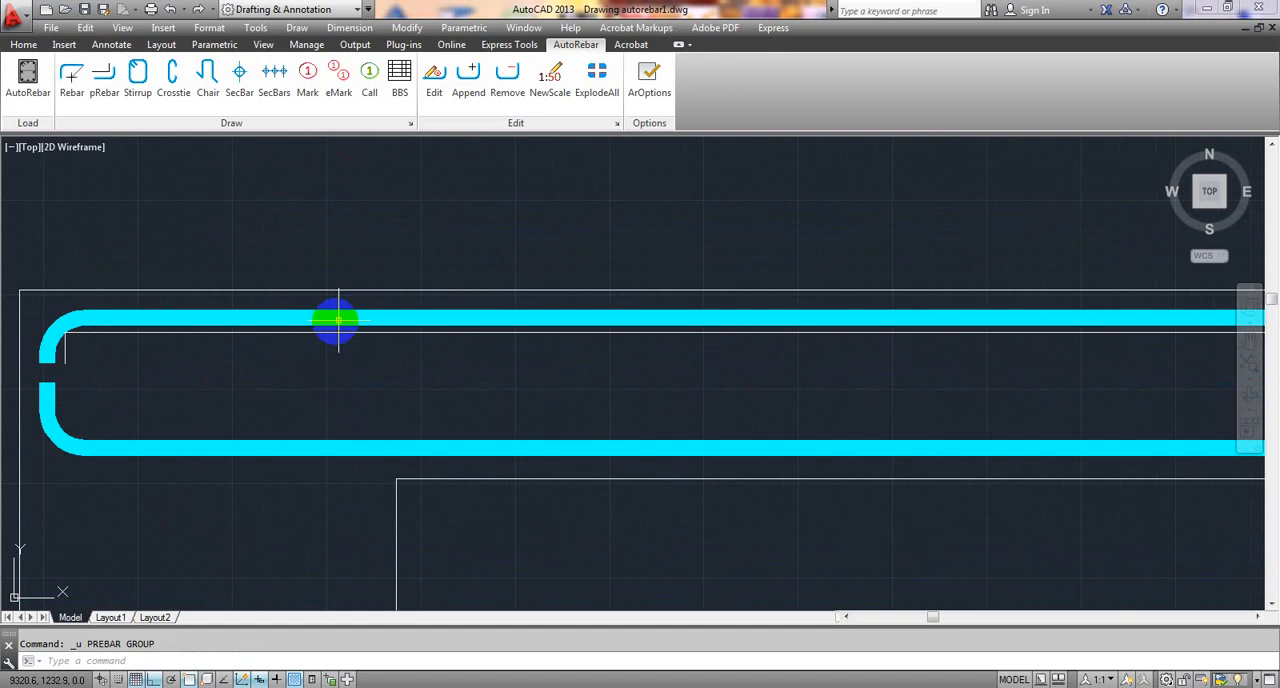
- Stretch the horizontal segment of the additional top bar's polyline down by about 13.8, away from the bent-up rebar
{"action": "left_click", "coordinate": [249, 336]}
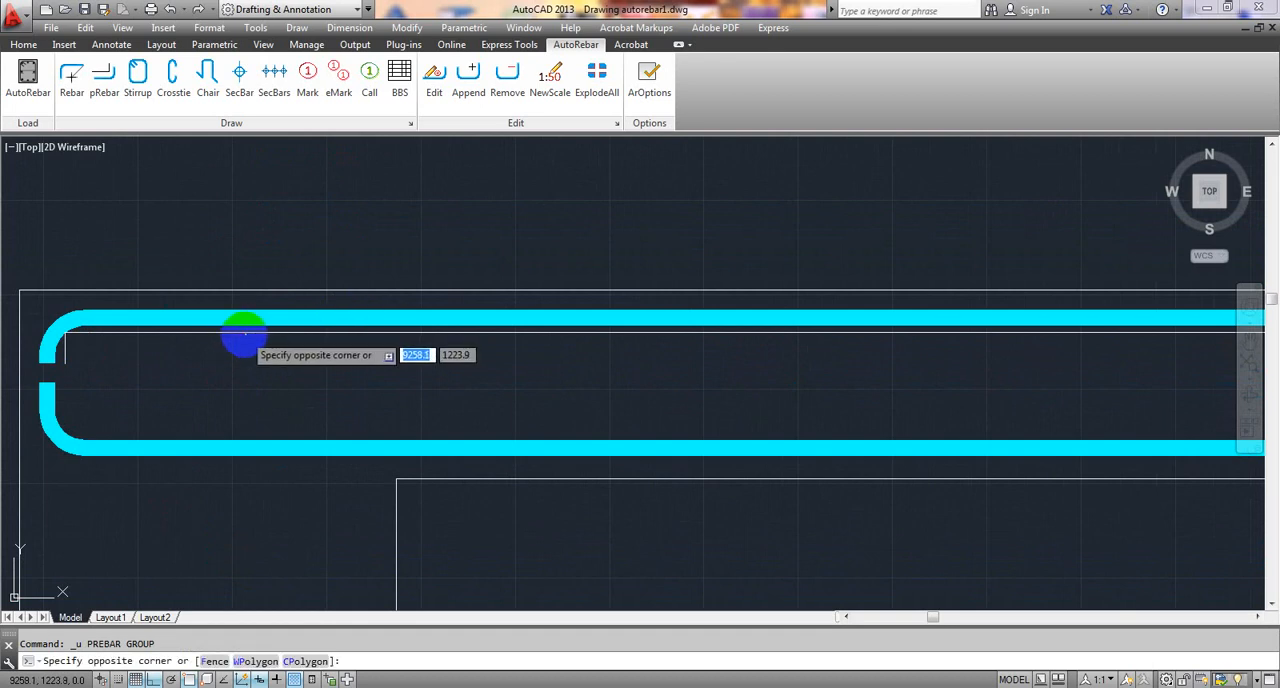
{"action": "scroll", "coordinate": [300, 345], "scroll_direction": "up", "scroll_amount": 2}
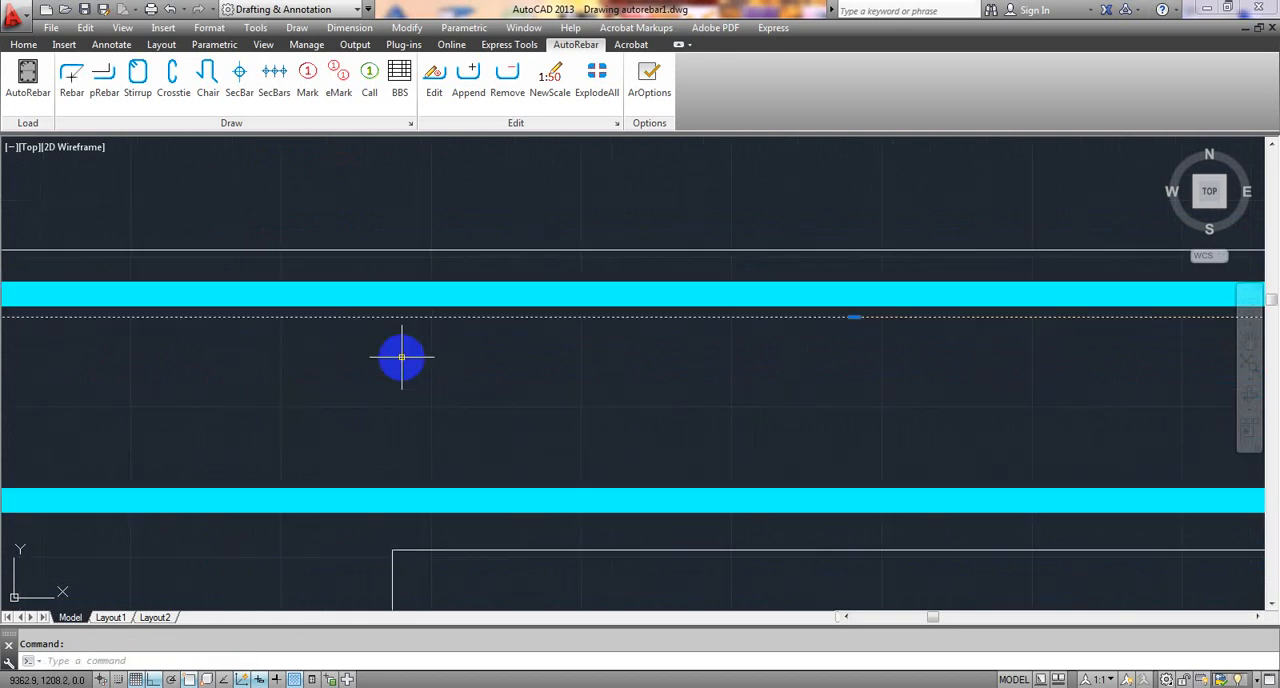
{"action": "scroll", "coordinate": [420, 357], "scroll_direction": "down", "scroll_amount": 4}
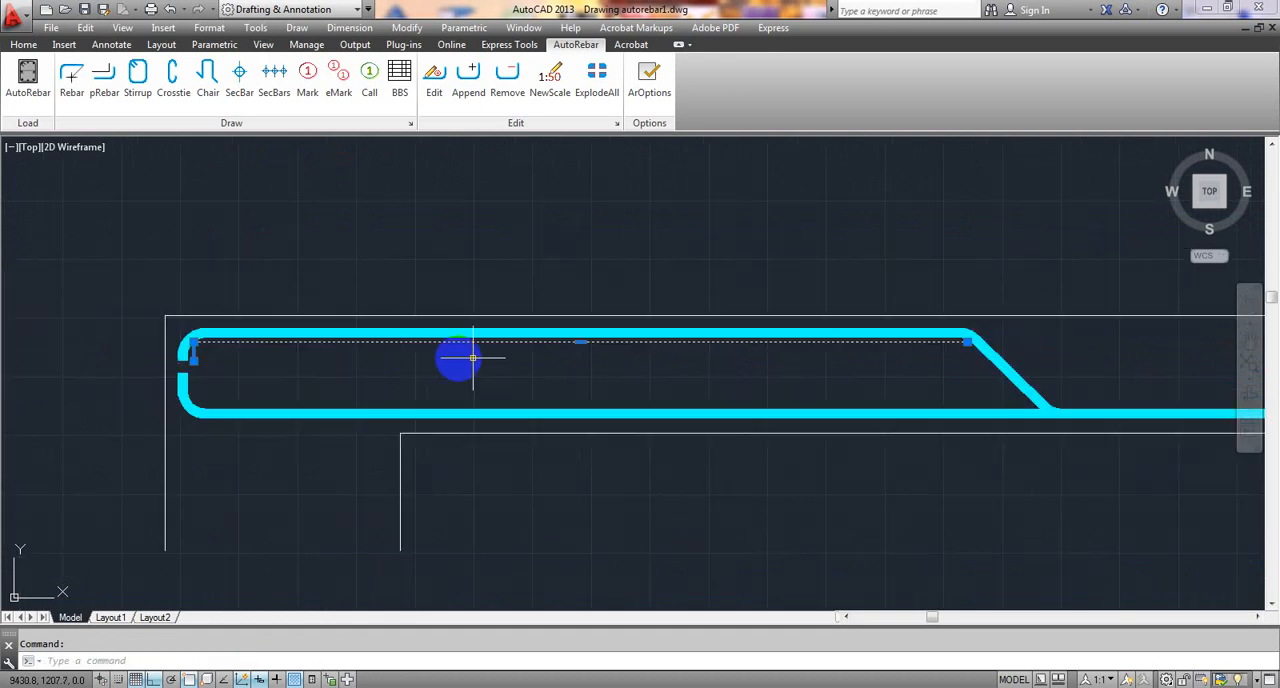
{"action": "left_click", "coordinate": [581, 342]}
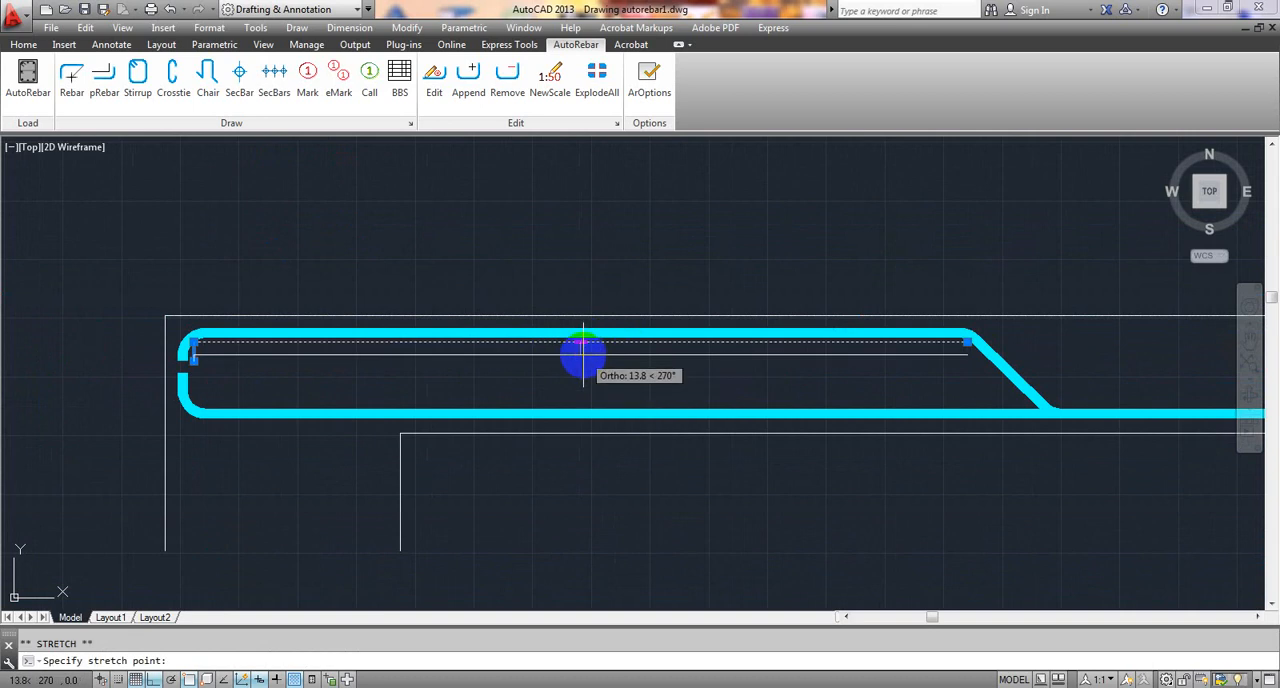
{"action": "left_click", "coordinate": [583, 355]}
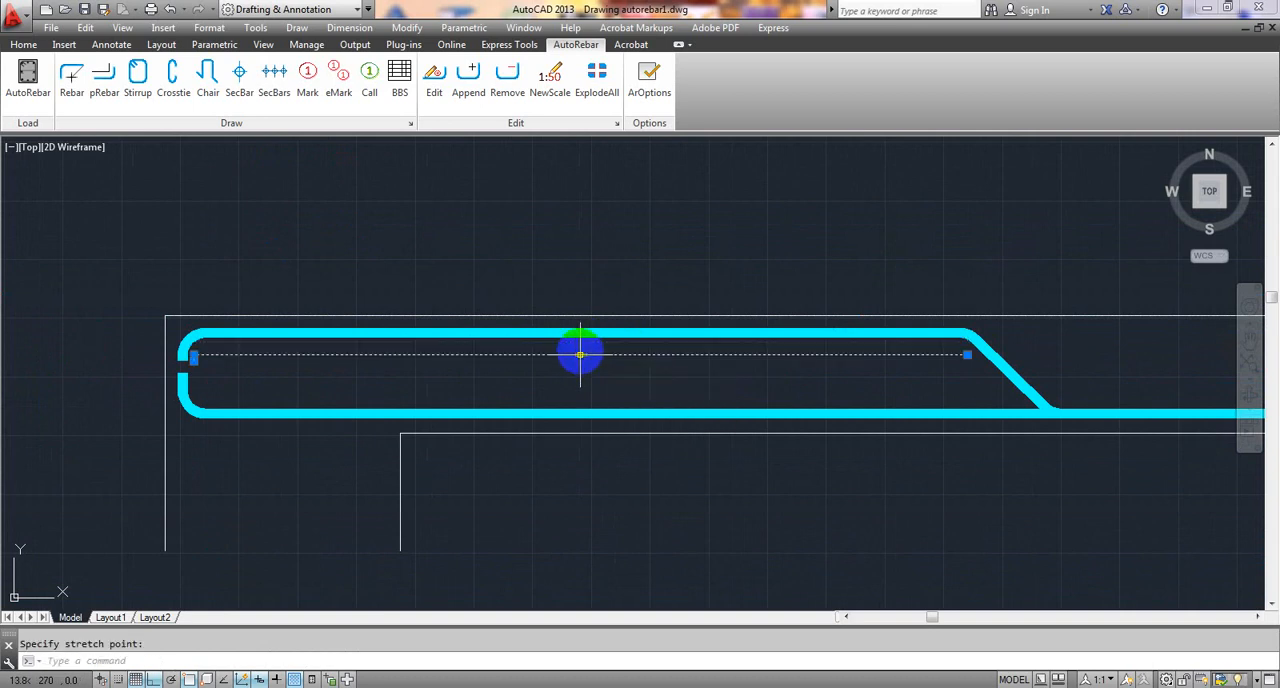
{"action": "key", "text": "Escape"}
- Lengthen the polyline's end leg downward by about 7.5 and shift the leg about 7.7 inward from the bent-up rebar
{"action": "scroll", "coordinate": [326, 337], "scroll_direction": "up", "scroll_amount": 4}
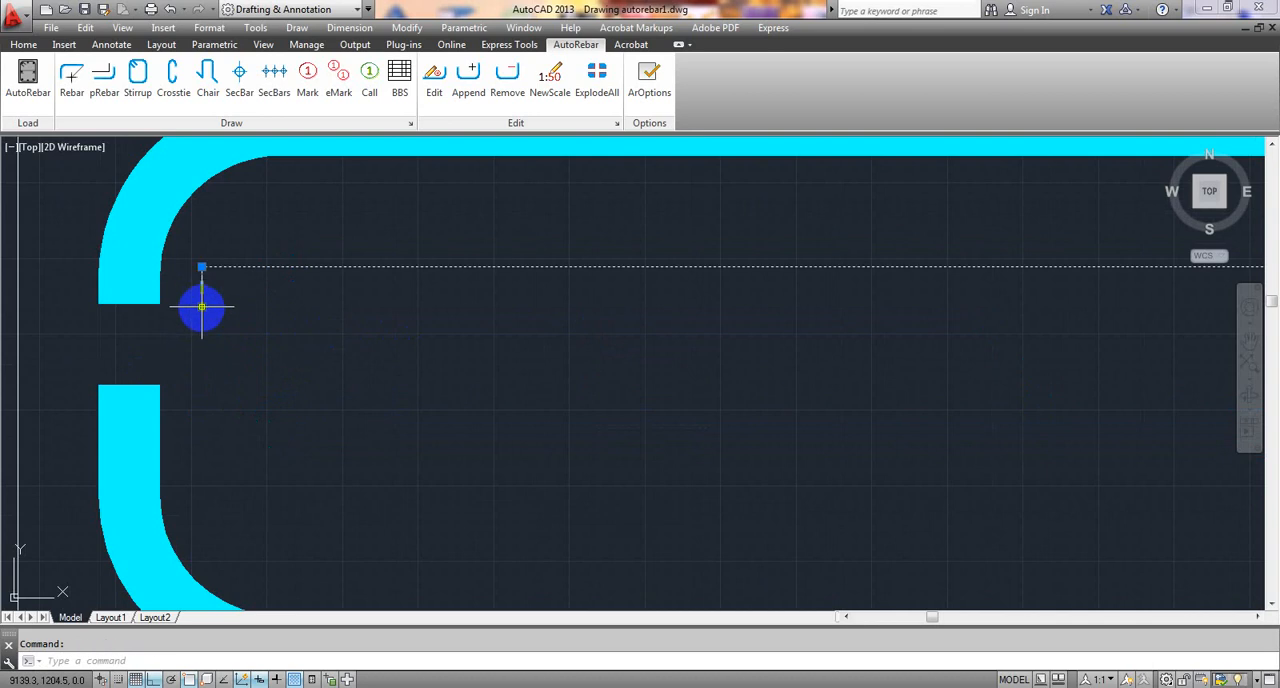
{"action": "left_click", "coordinate": [201, 307]}
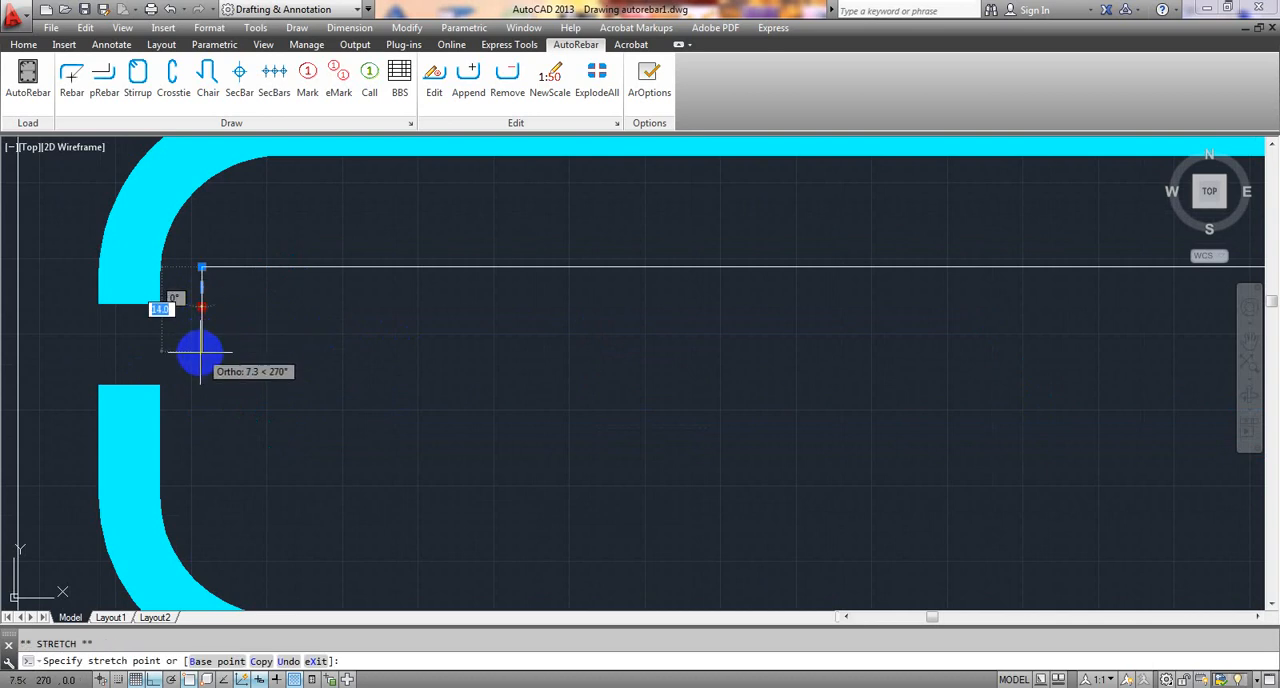
{"action": "left_click", "coordinate": [200, 350]}
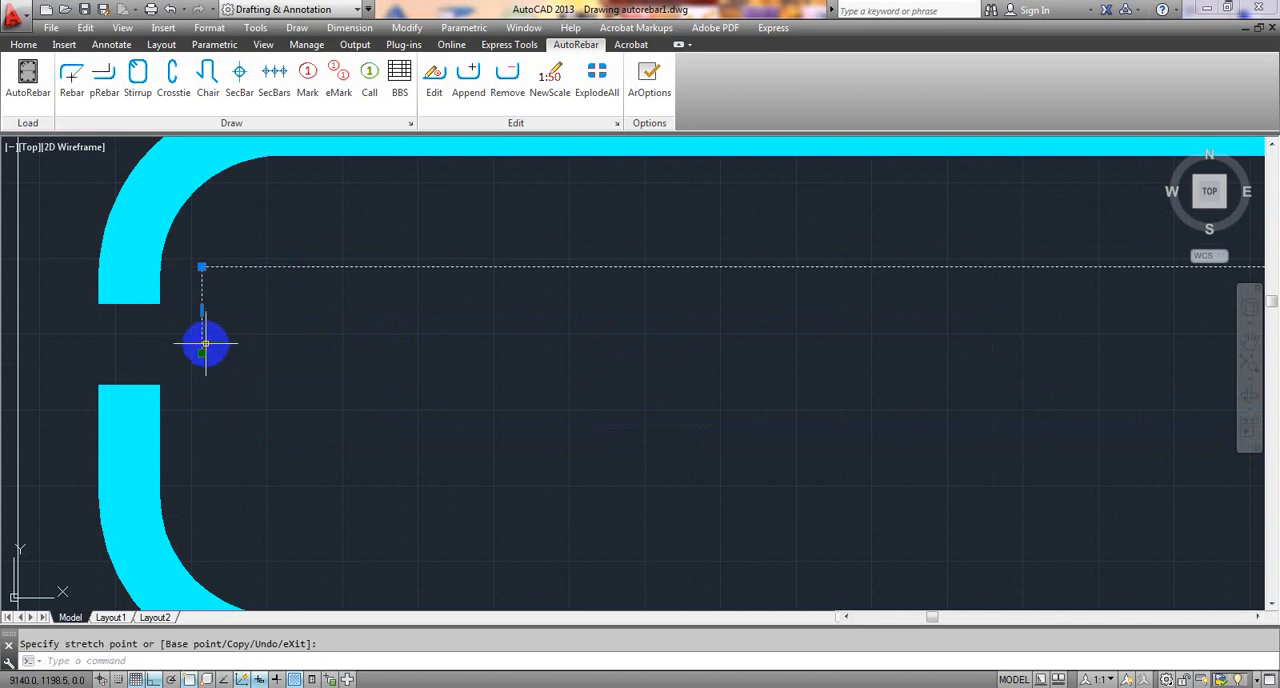
{"action": "left_click", "coordinate": [201, 310]}
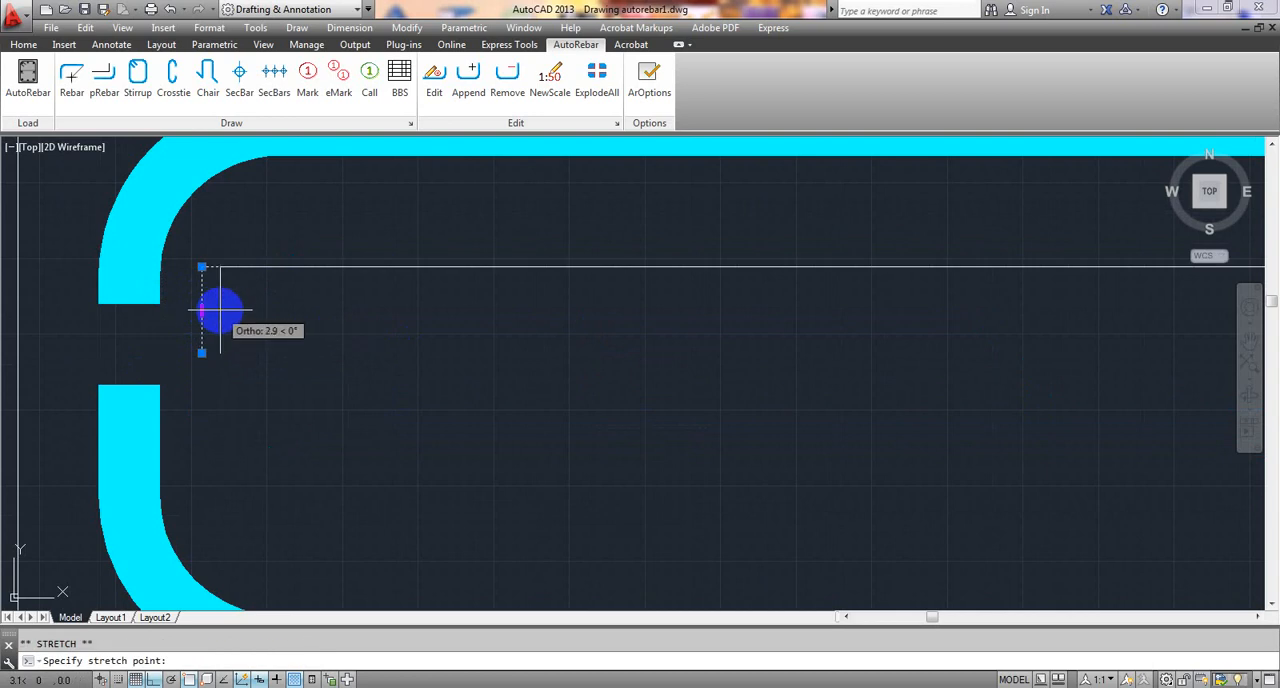
{"action": "left_click", "coordinate": [248, 311]}
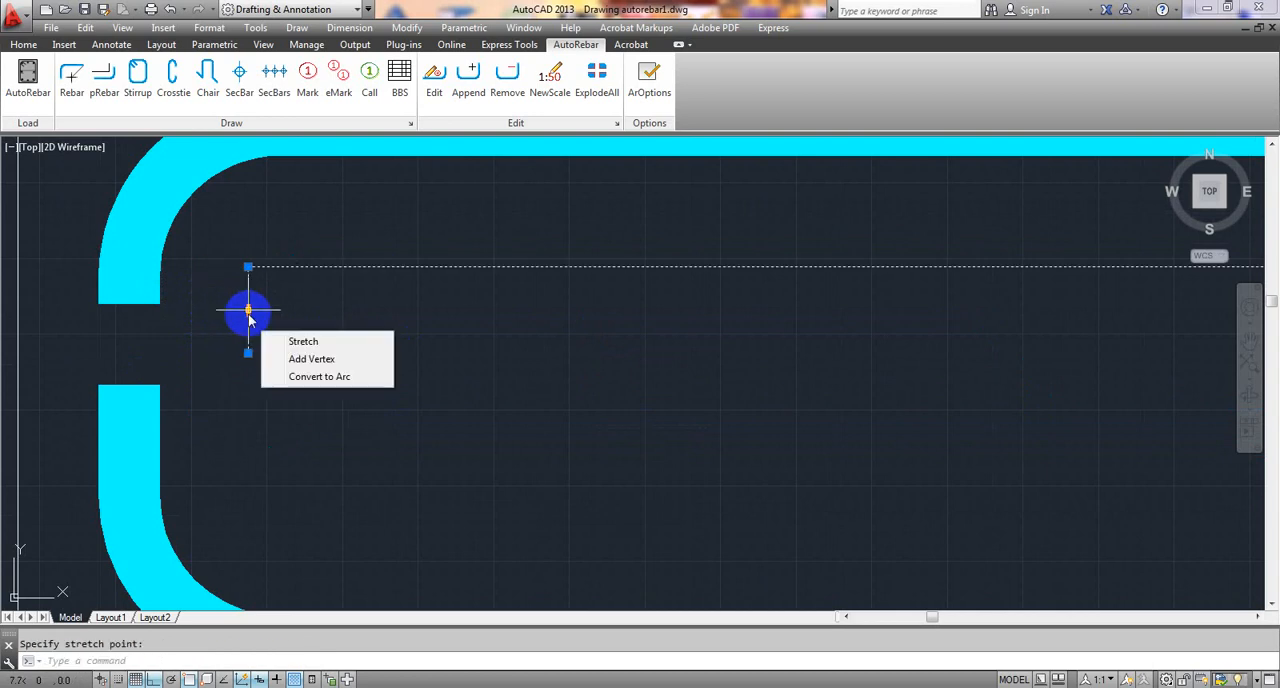
{"action": "key", "text": "Escape"}
{"action": "scroll", "coordinate": [407, 346], "scroll_direction": "down", "scroll_amount": 5}
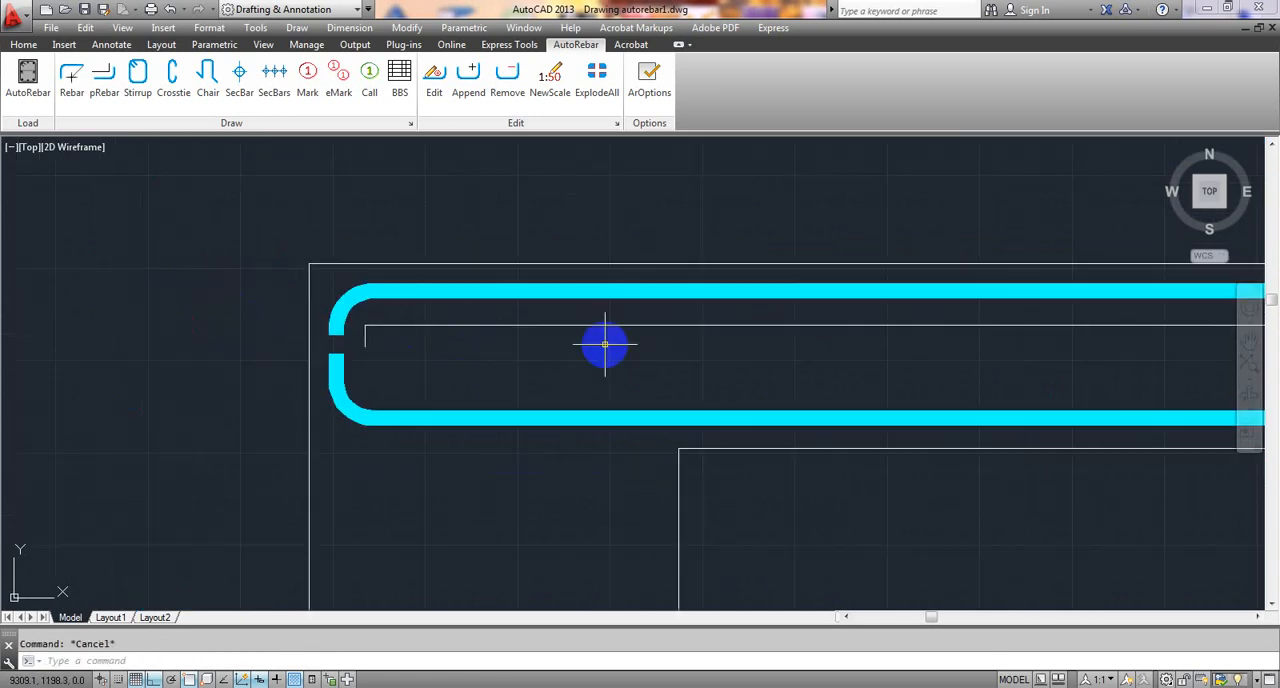
- Convert the adjusted additional top bar polyline to a rebar with a 10 mm diameter
{"action": "mouse_move", "coordinate": [578, 349]}
{"action": "middle_mouse_down"}
{"action": "mouse_move", "coordinate": [496, 344]}
{"action": "mouse_move", "coordinate": [491, 323]}
{"action": "mouse_move", "coordinate": [447, 334]}
{"action": "middle_mouse_up"}
{"action": "scroll", "coordinate": [552, 341], "scroll_direction": "down", "scroll_amount": 2}
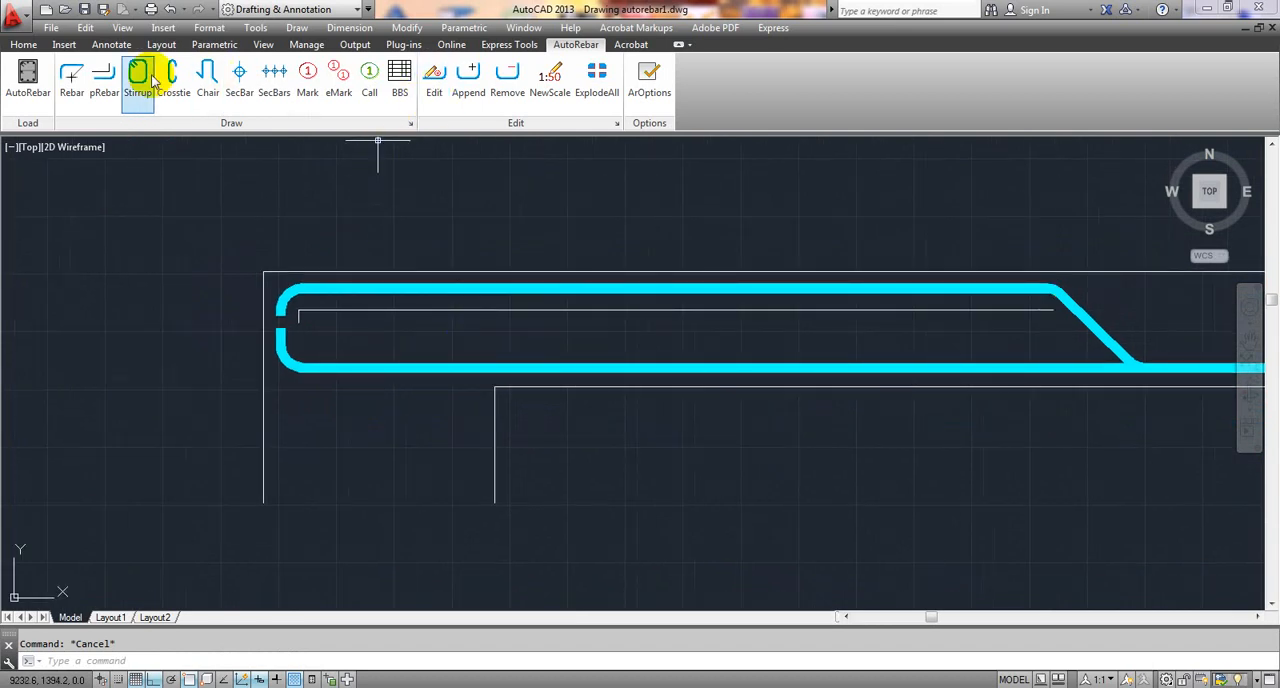
{"action": "left_click", "coordinate": [104, 78]}
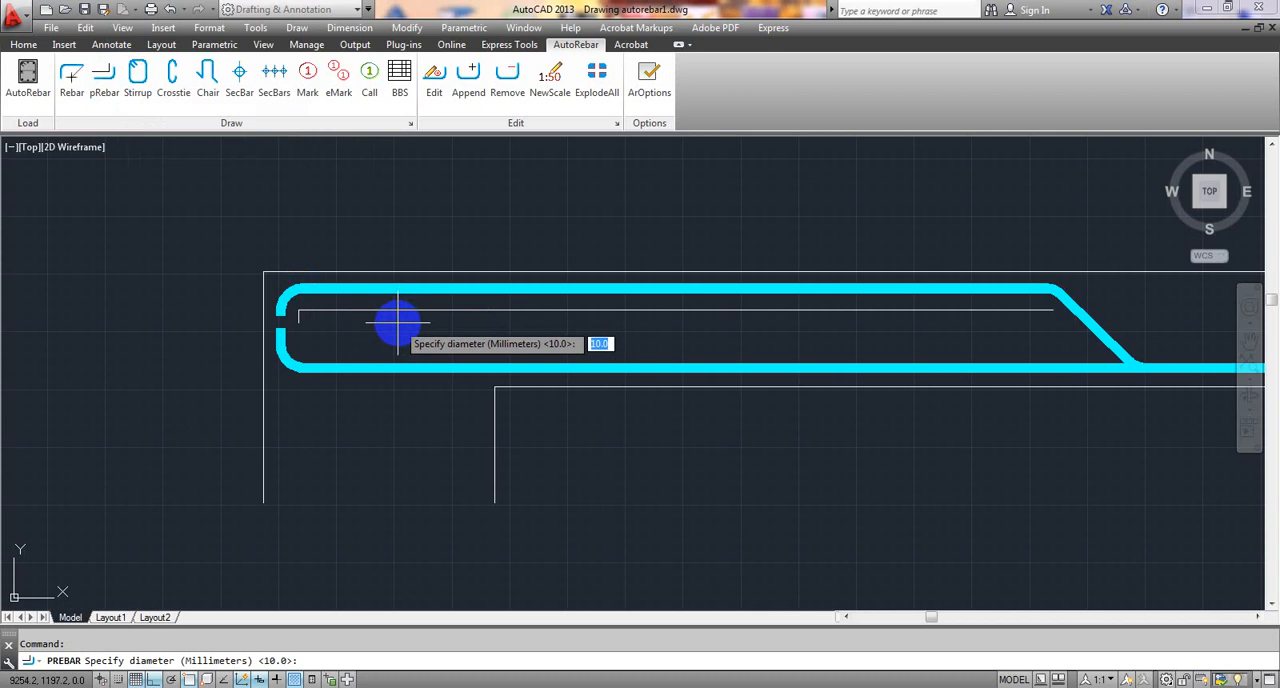
{"action": "key", "text": "Return"}
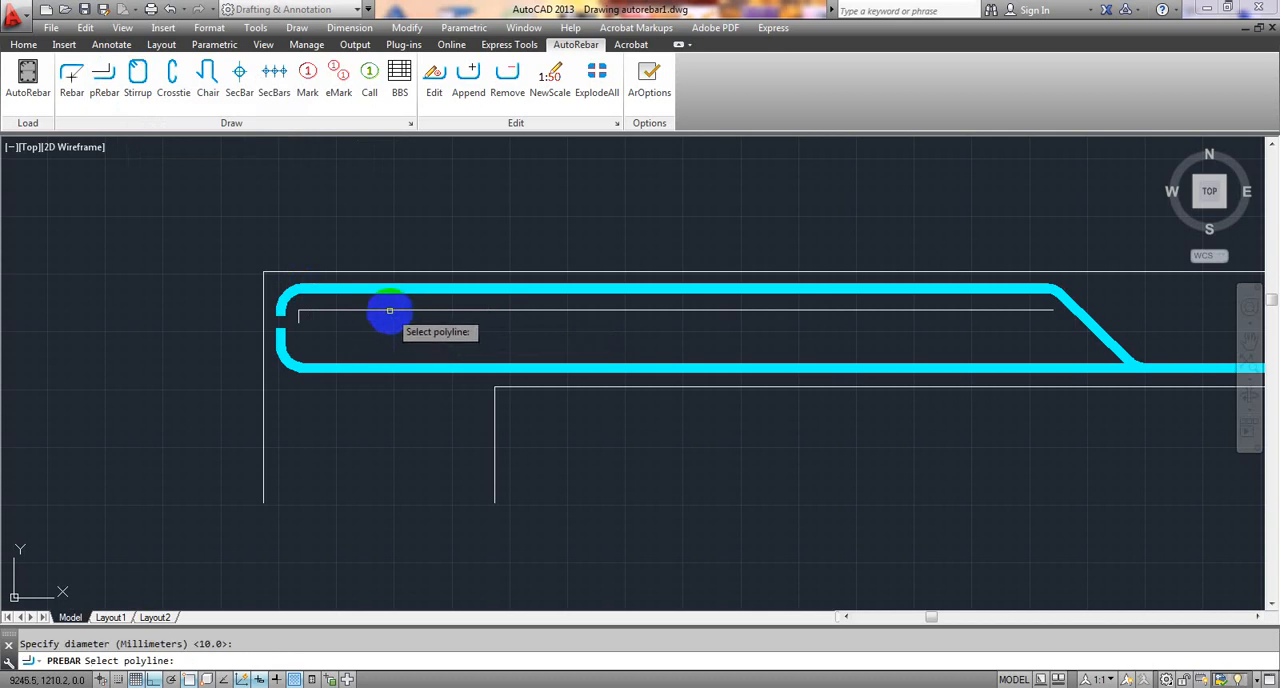
{"action": "left_click", "coordinate": [389, 311]}
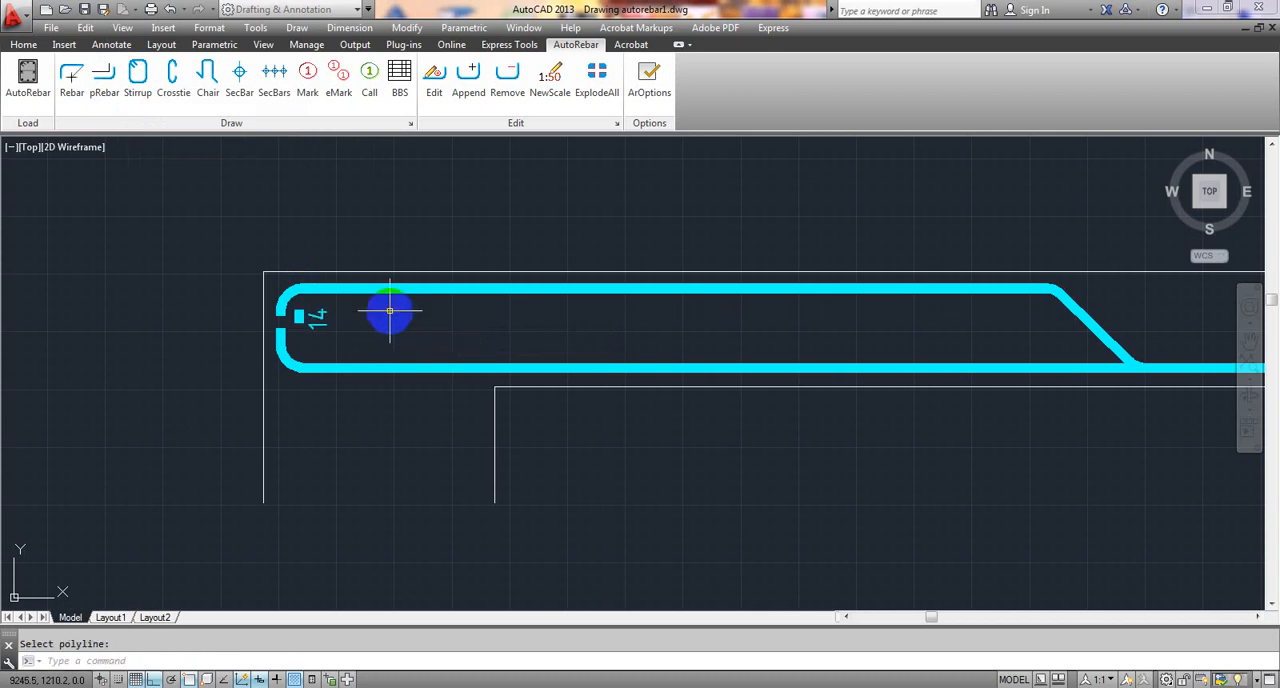
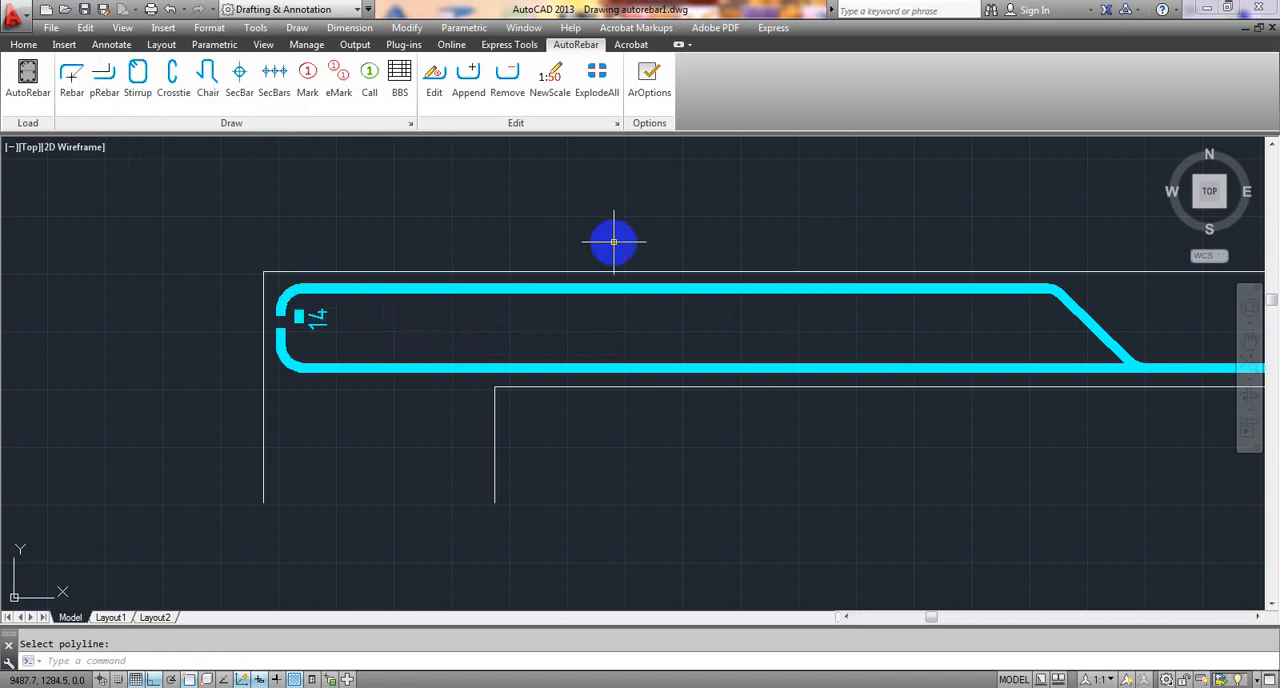
- Undo the polyline's conversion and draw a 10 mm rebar along the polyline's short vertical end leg
{"action": "key", "text": "Escape"}
{"action": "left_click", "coordinate": [71, 77]}
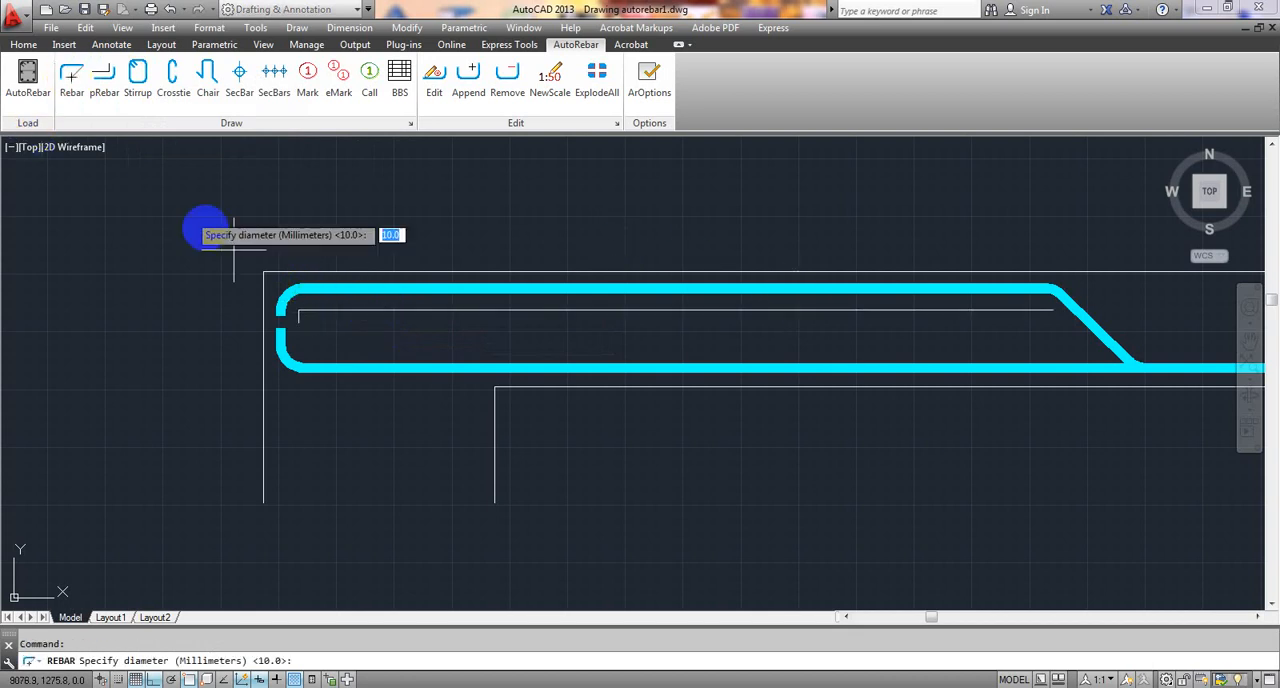
{"action": "scroll", "coordinate": [296, 318], "scroll_direction": "up", "scroll_amount": 5}
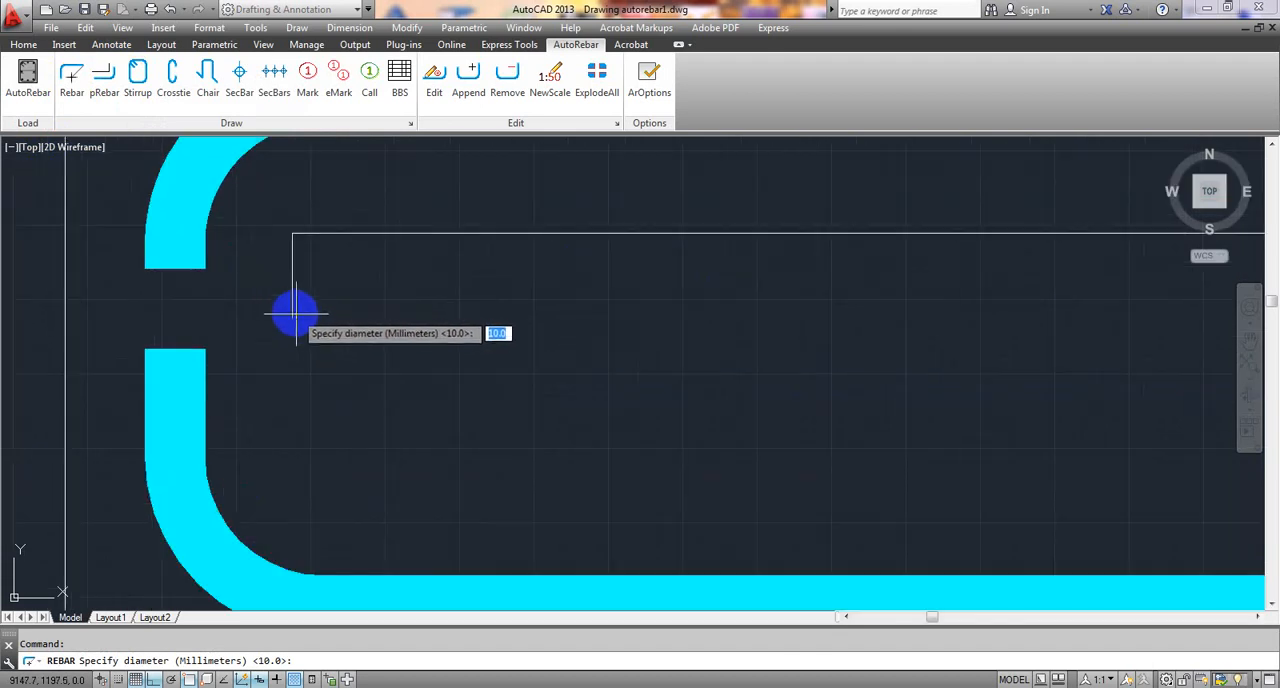
{"action": "key", "text": "Return"}
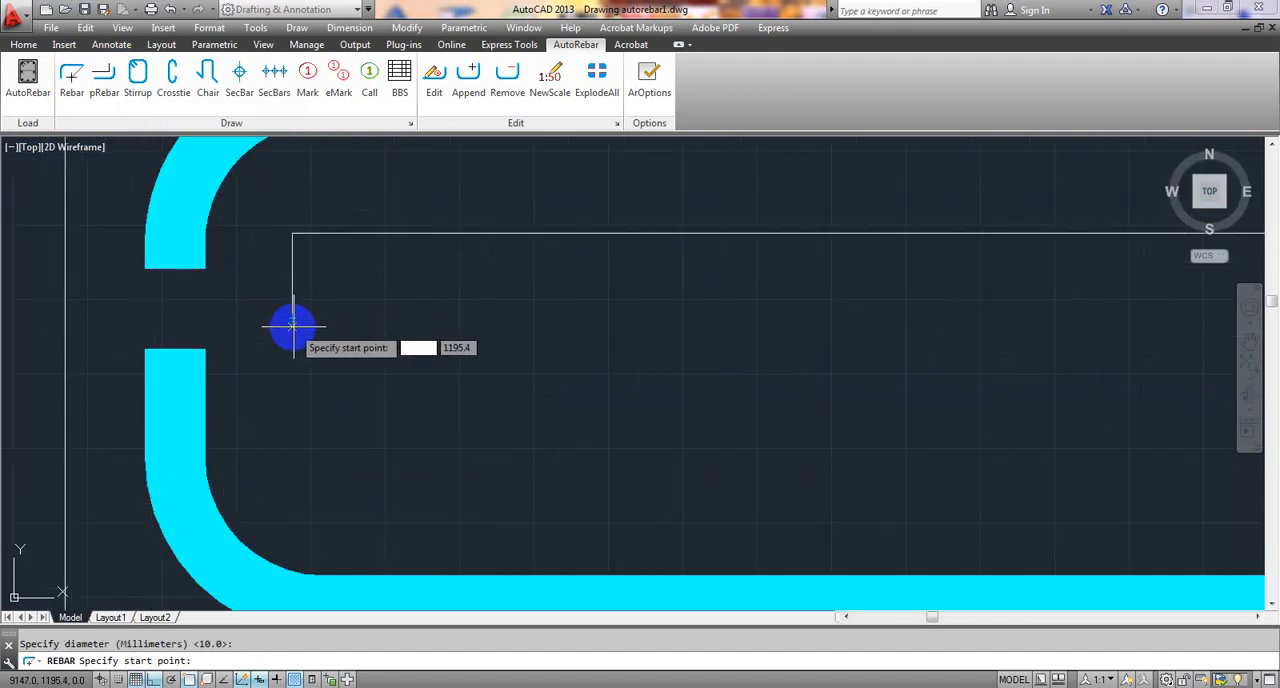
{"action": "left_click", "coordinate": [293, 321]}
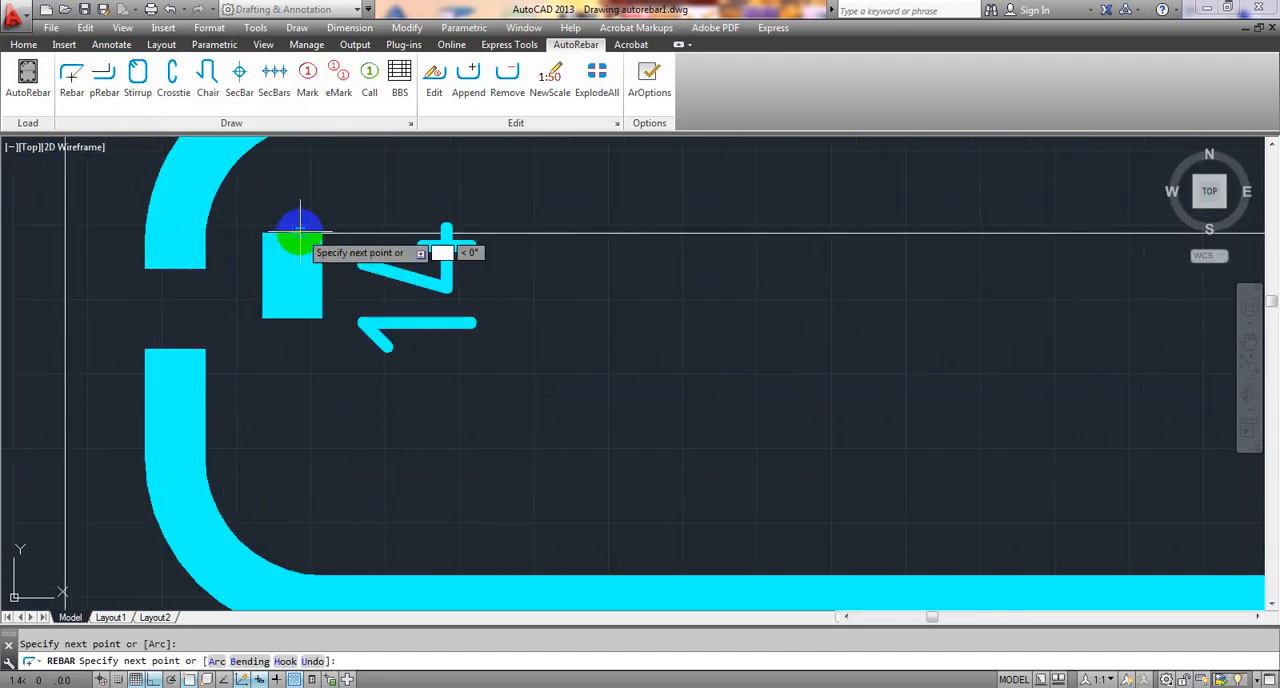
- Try to continue the rebar along the polyline's horizontal segment up to its free end near the bent-up bar's slope
{"action": "scroll", "coordinate": [599, 256], "scroll_direction": "down", "scroll_amount": 5}
{"action": "middle_click_drag", "start_coordinate": [701, 271], "coordinate": [358, 307]}
{"action": "middle_click_drag", "start_coordinate": [1141, 275], "coordinate": [746, 291]}
{"action": "scroll", "coordinate": [931, 320], "scroll_direction": "down", "scroll_amount": 4}
{"action": "middle_click_drag", "start_coordinate": [1123, 309], "coordinate": [771, 329]}
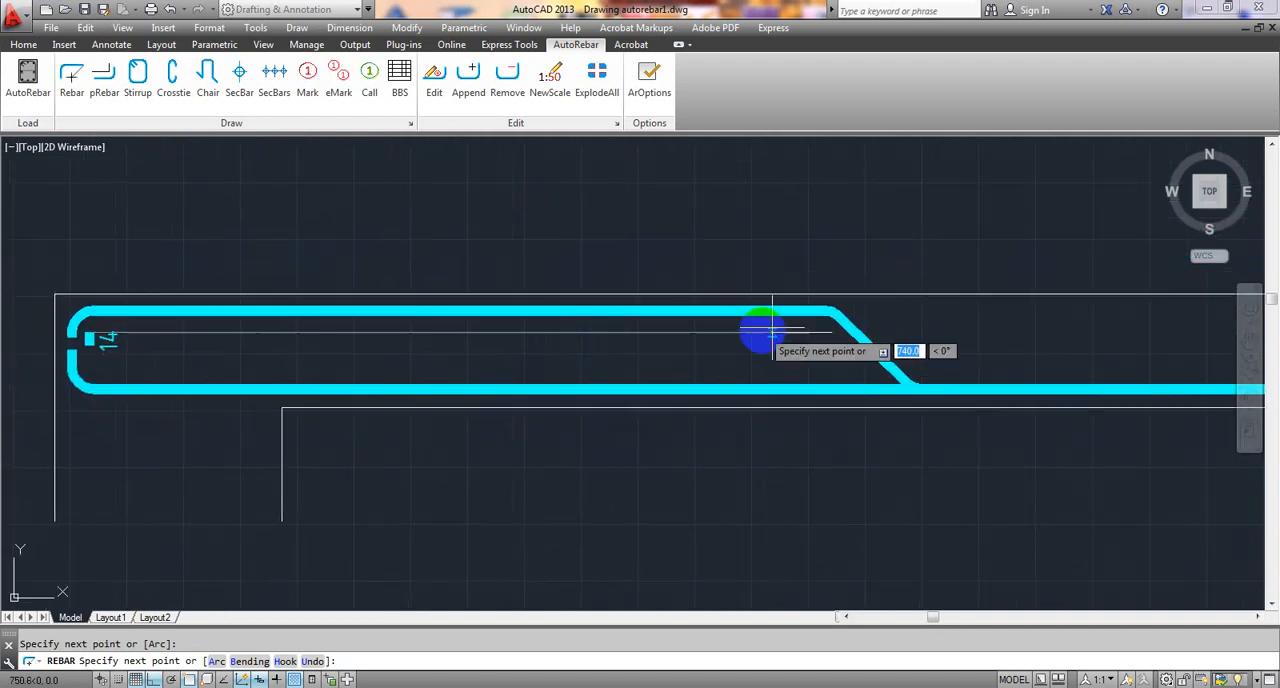
{"action": "scroll", "coordinate": [804, 328], "scroll_direction": "up", "scroll_amount": 4}
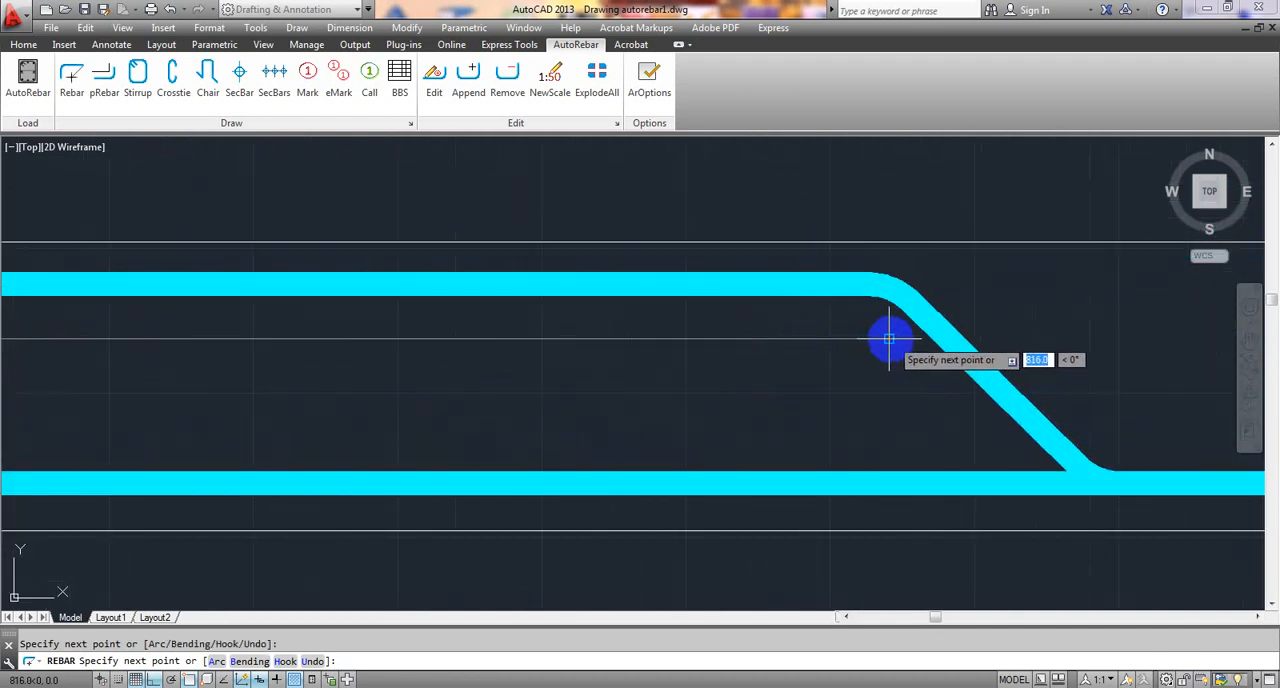
{"action": "scroll", "coordinate": [890, 339], "scroll_direction": "down", "scroll_amount": 2}
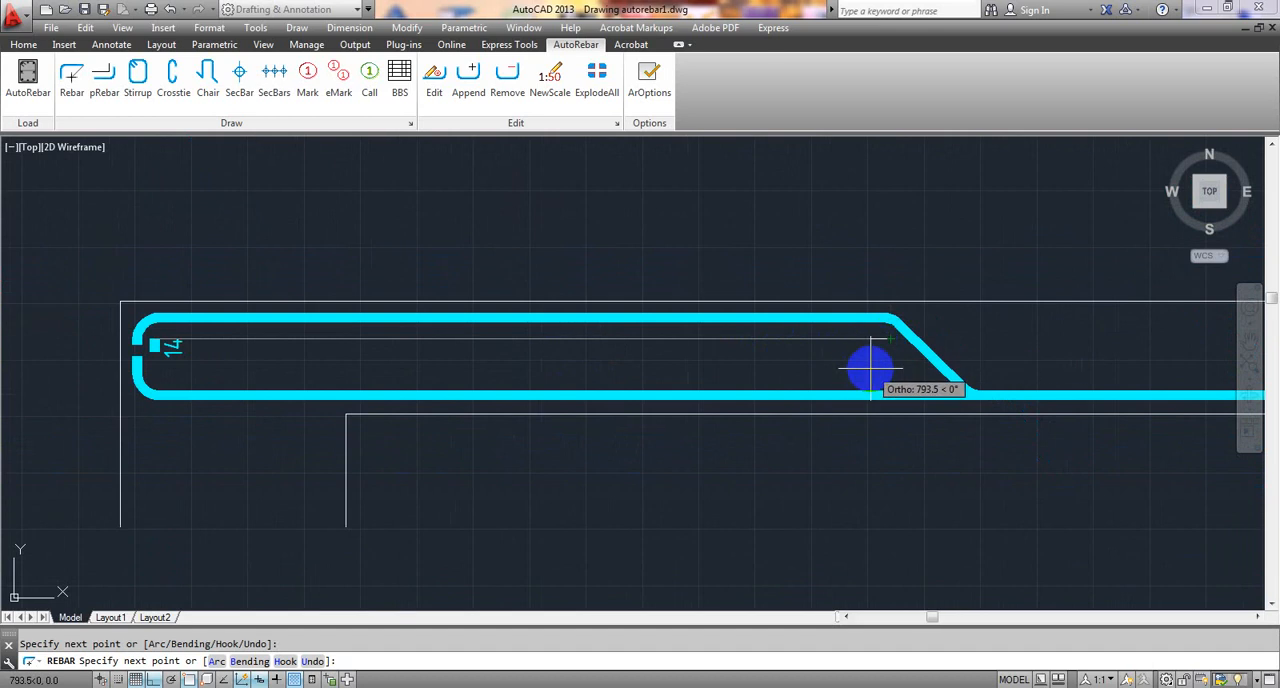
{"action": "key", "text": "Escape"}
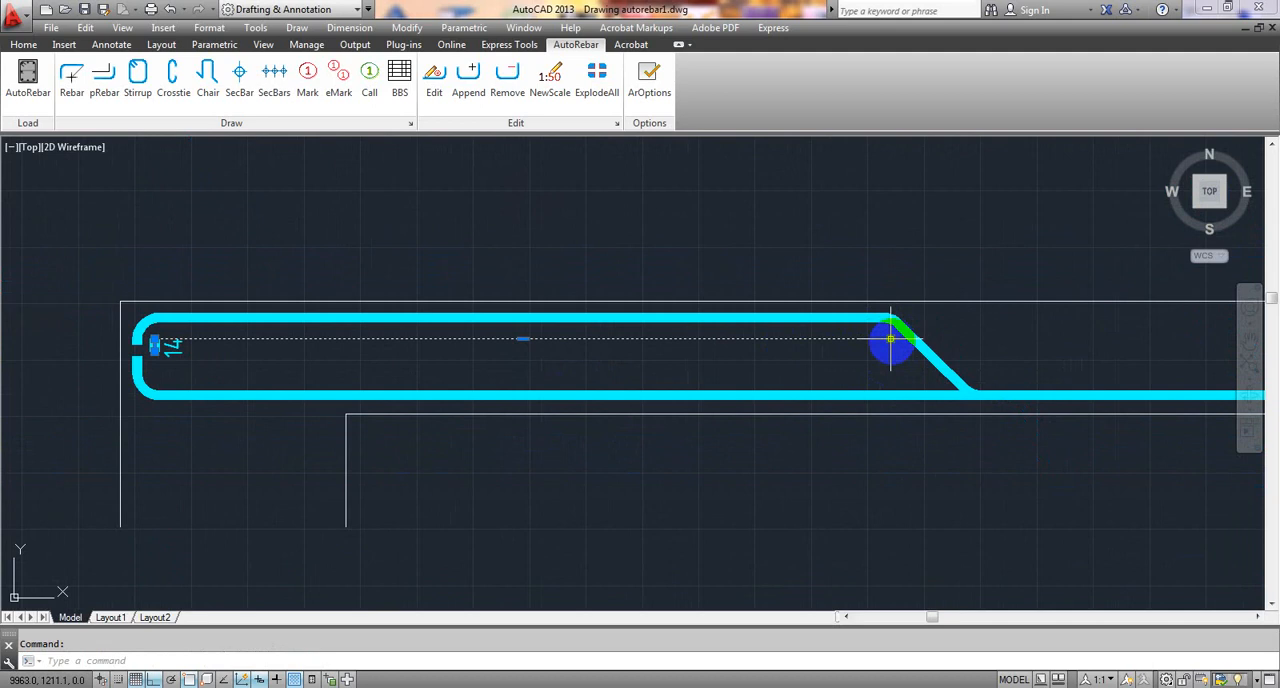
- Shorten the additional top bar polyline at its free end by about 43, away from the bent-up bar's slope
{"action": "left_click", "coordinate": [890, 339]}
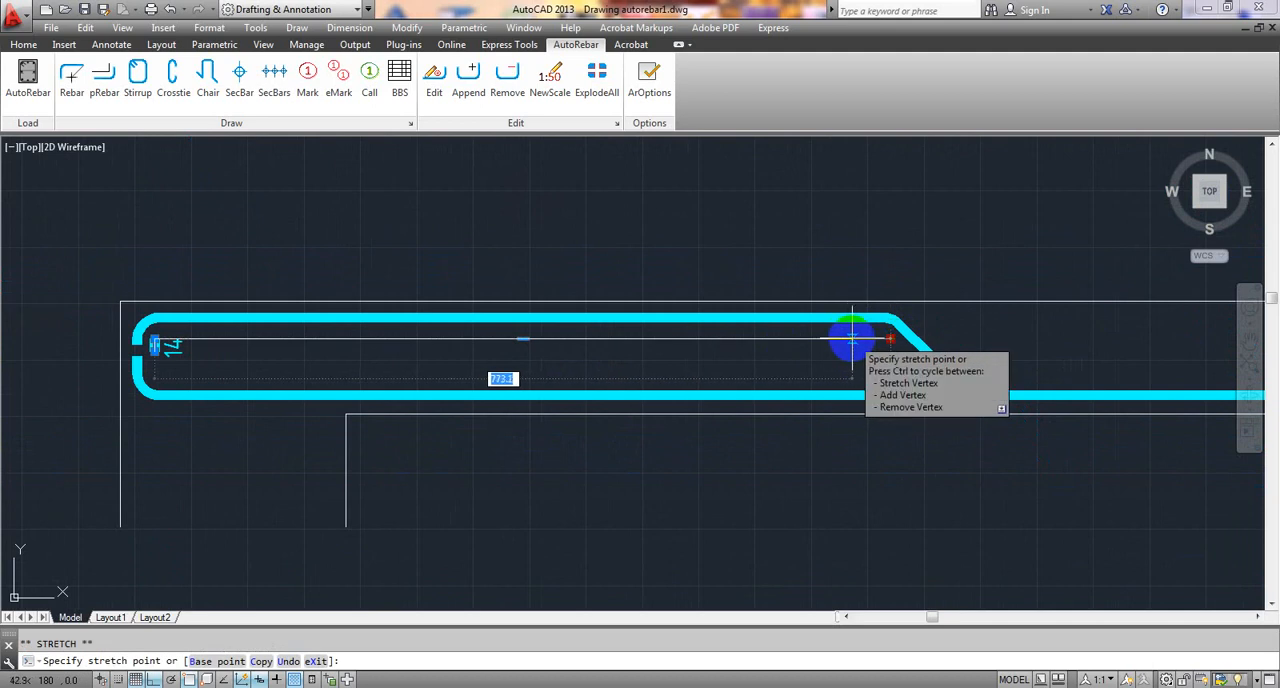
{"action": "left_click", "coordinate": [852, 339]}
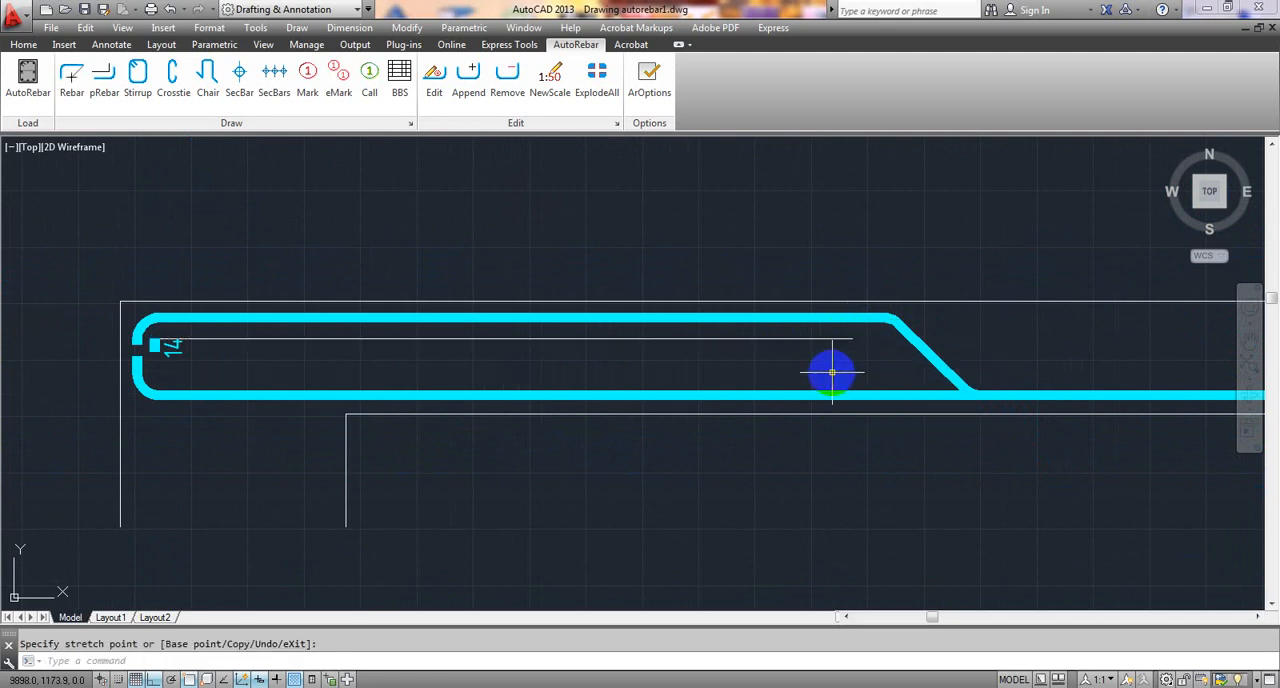
{"action": "key", "text": "Escape"}
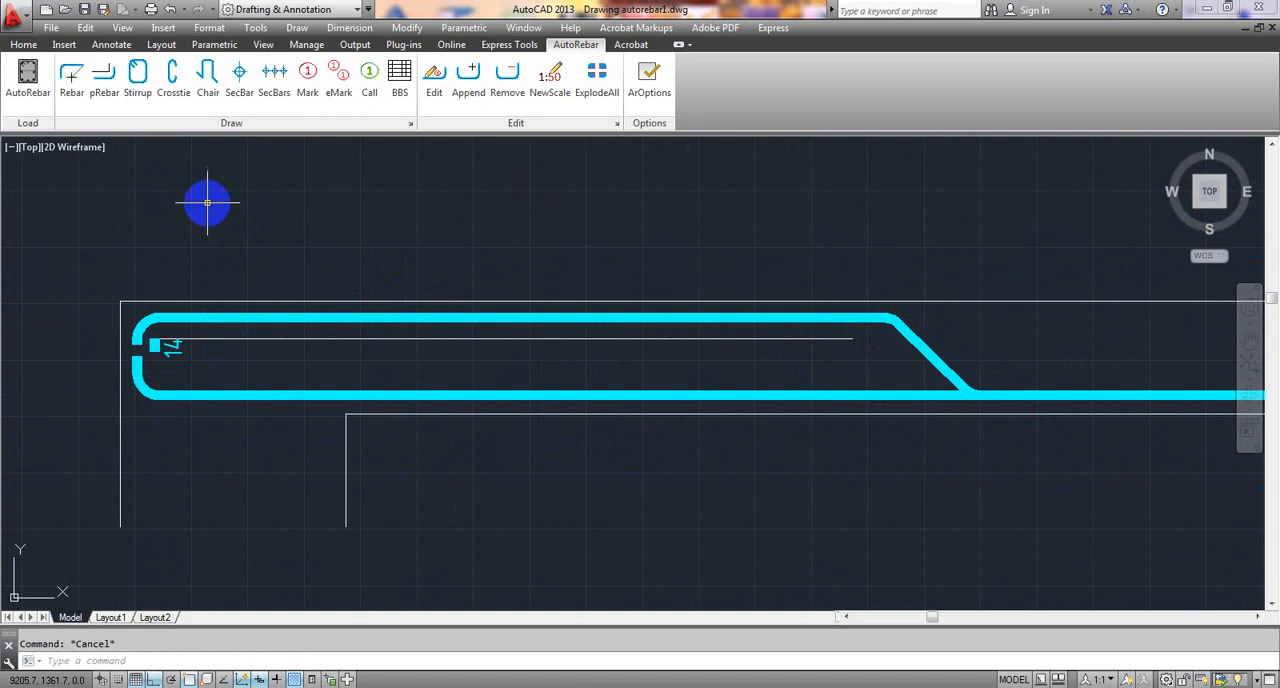
- Draw a 10 mm rebar along the shortened polyline's horizontal segment, from its free end to the corner above the end leg
{"action": "left_click", "coordinate": [70, 72]}
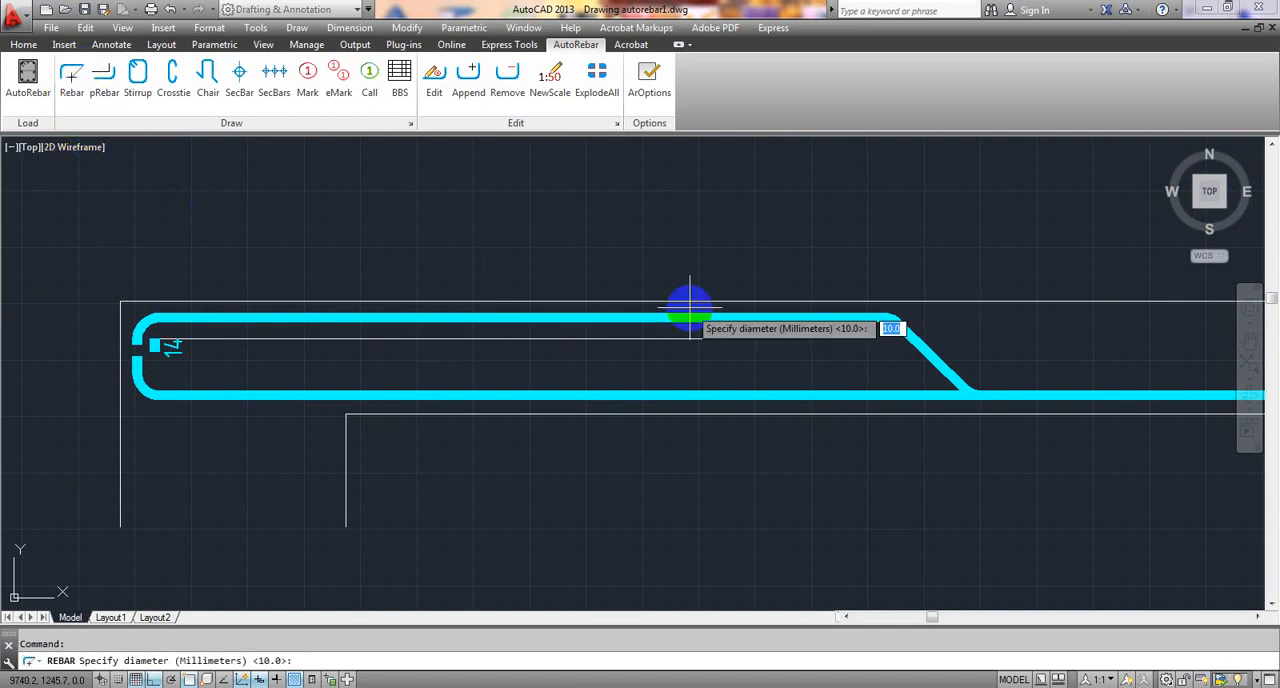
{"action": "key", "text": "Return"}
{"action": "left_click", "coordinate": [850, 340]}
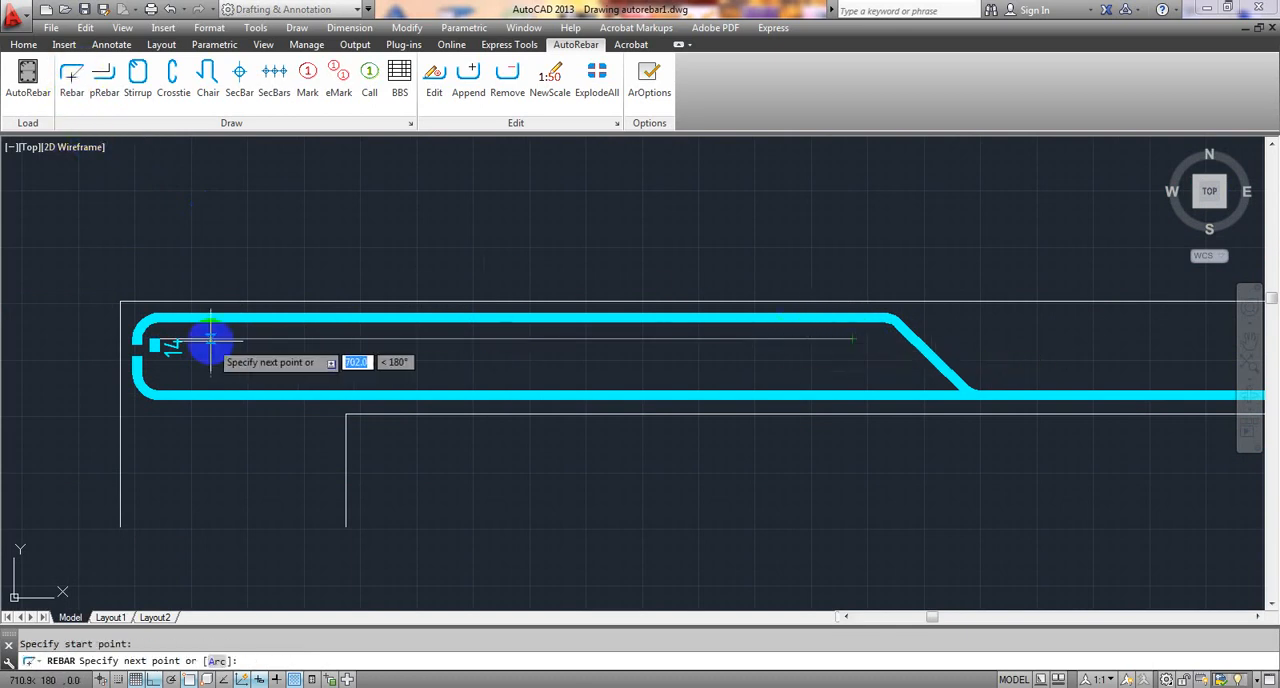
{"action": "scroll", "coordinate": [200, 342], "scroll_direction": "up", "scroll_amount": 8}
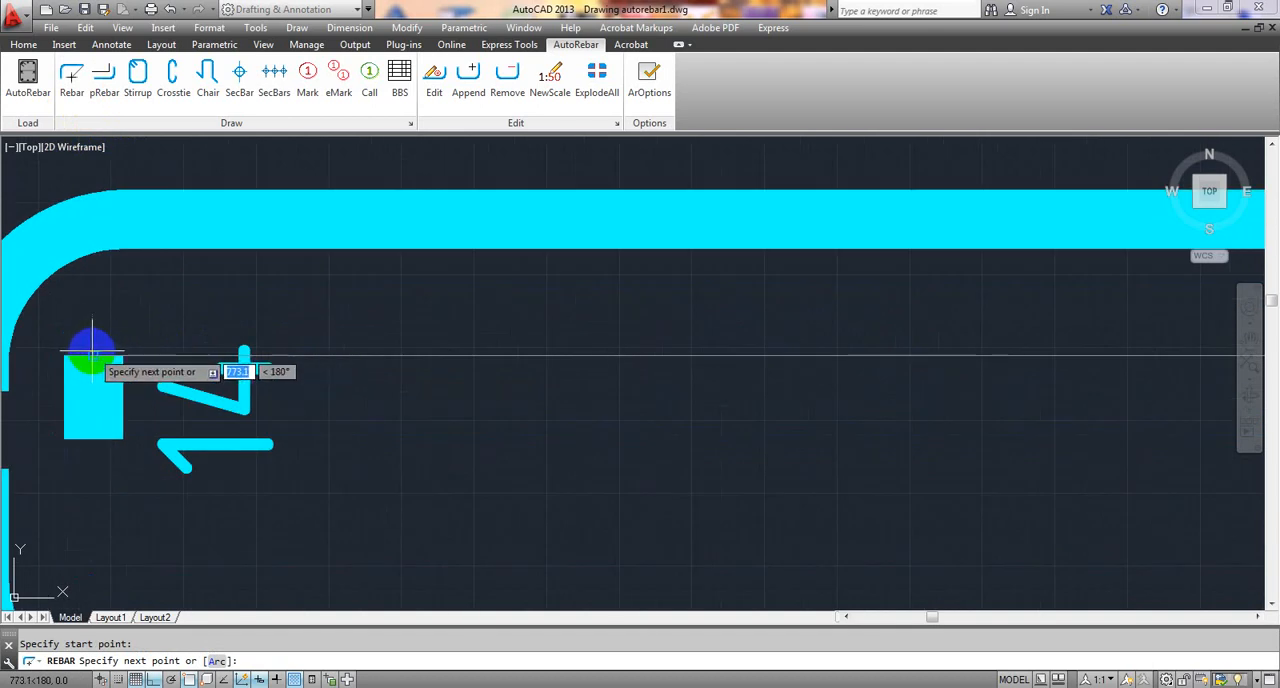
{"action": "left_click", "coordinate": [92, 352]}
{"action": "scroll", "coordinate": [160, 405], "scroll_direction": "down", "scroll_amount": 3}
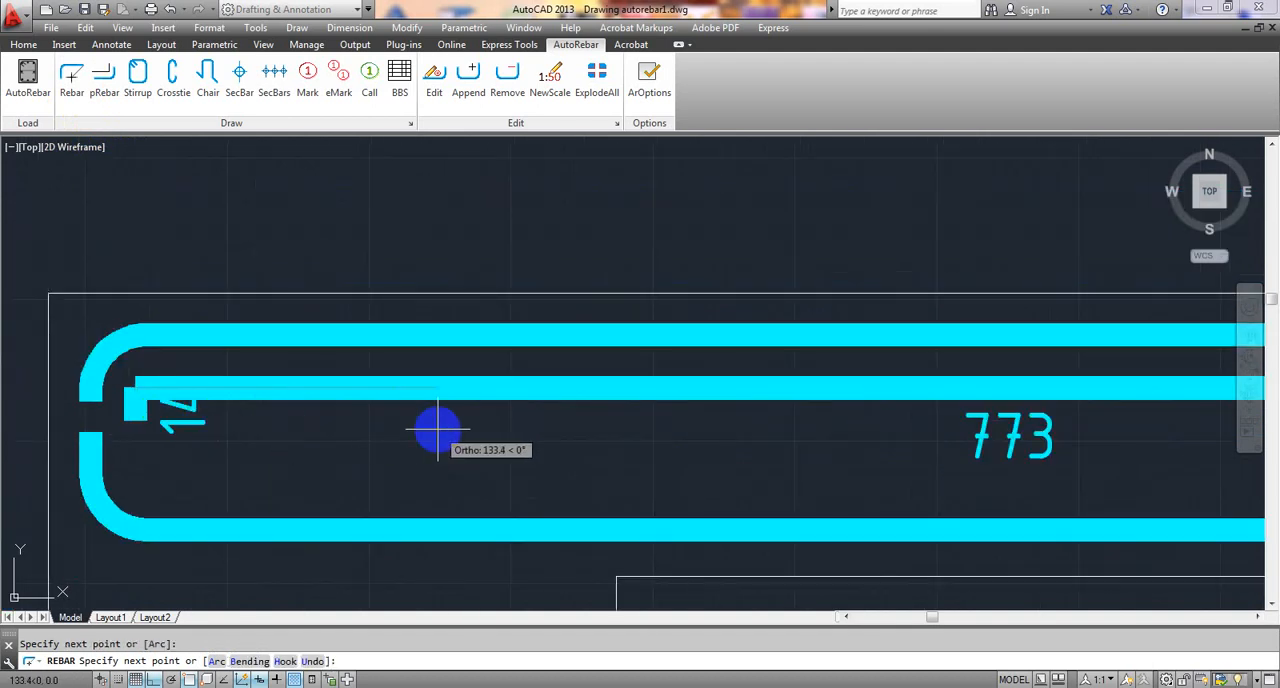
{"action": "scroll", "coordinate": [437, 431], "scroll_direction": "down", "scroll_amount": 2}
{"action": "middle_click_drag", "start_coordinate": [423, 434], "coordinate": [265, 375]}
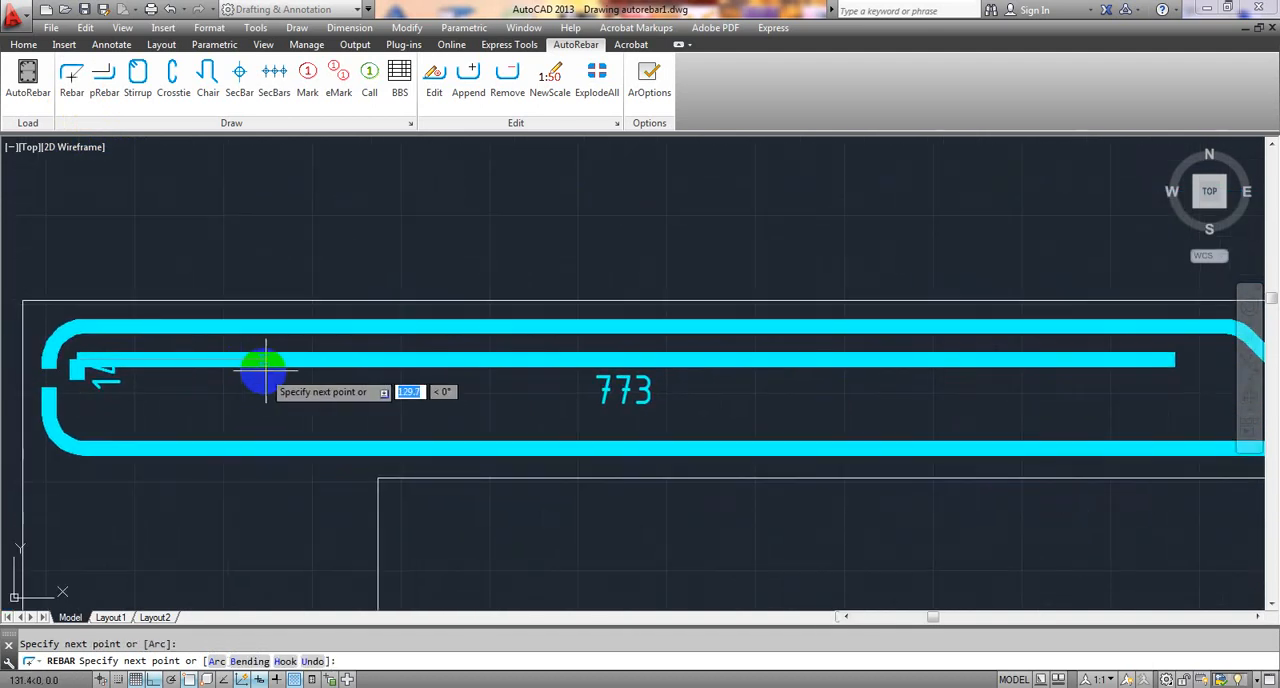
- Undo the rebars drawn over the polyline's horizontal segment and end leg, as well as the polyline's shortening
{"action": "key", "text": "ctrl+z"}
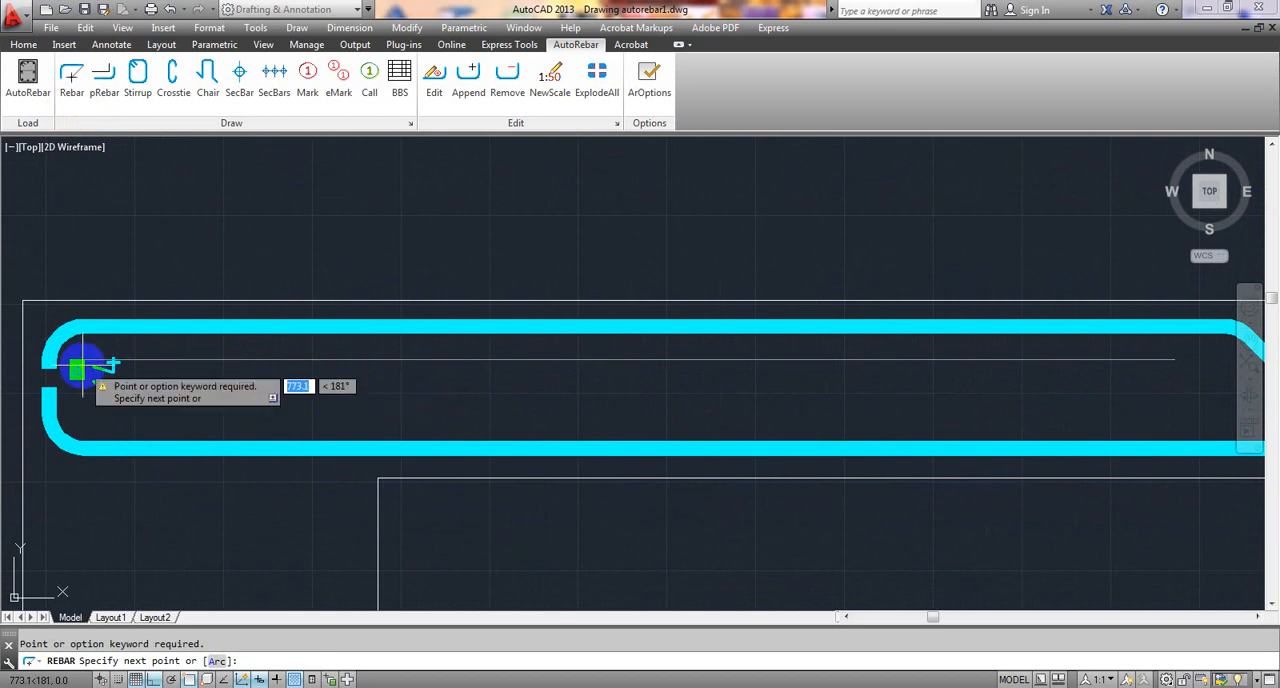
{"action": "key", "text": "Escape"}
{"action": "key", "text": "ctrl+z"}
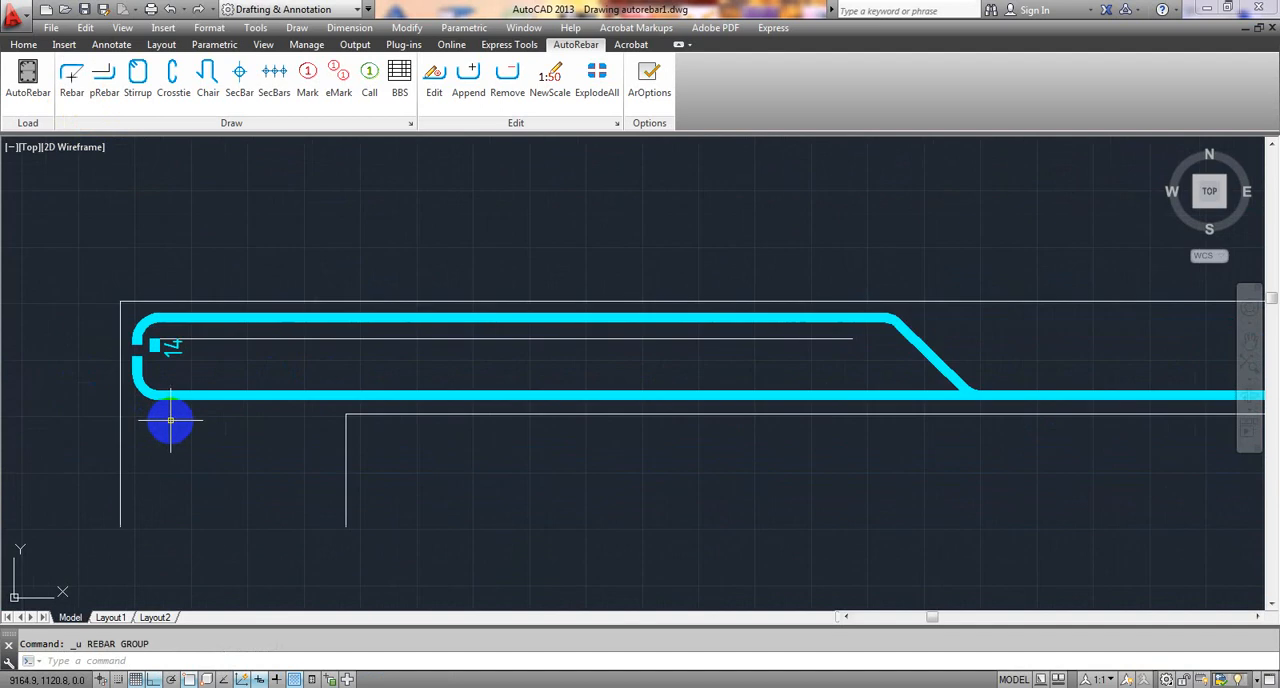
{"action": "key", "text": "ctrl+z"}
- Shorten the additional top bar polyline's free end by about 39 so the horizontal segment is about 777 long
{"action": "middle_click_drag", "start_coordinate": [369, 358], "coordinate": [180, 366]}
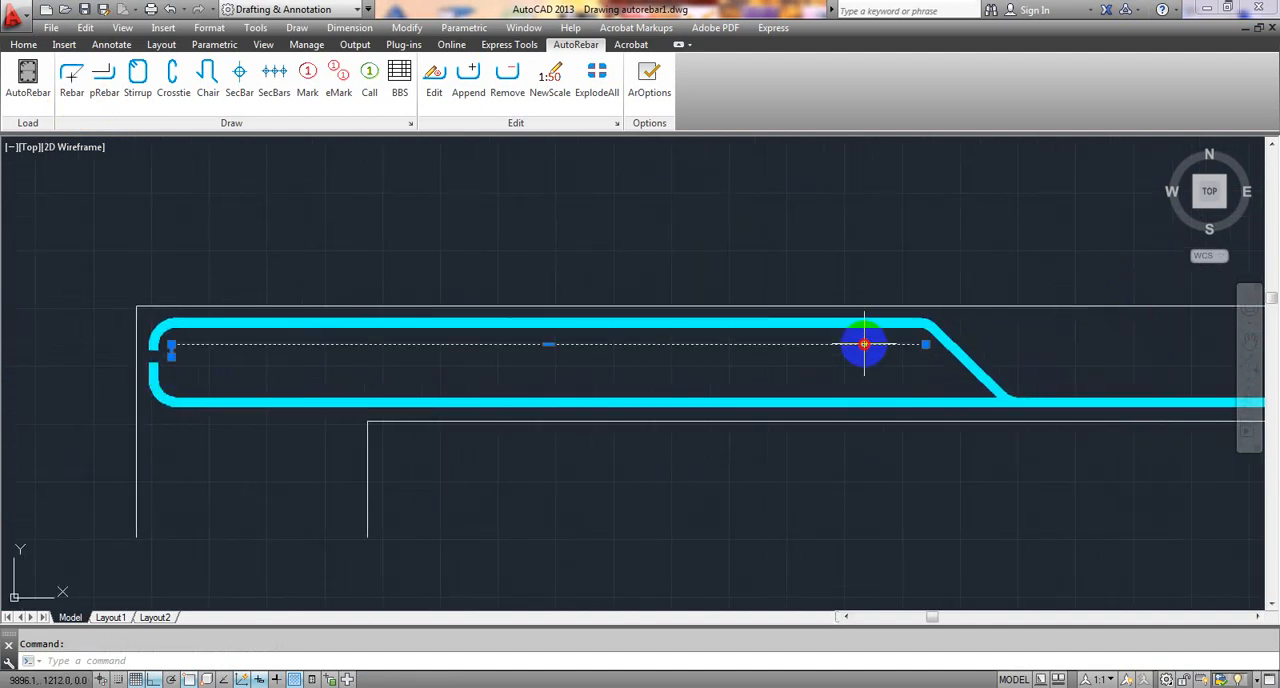
{"action": "left_click", "coordinate": [926, 345]}
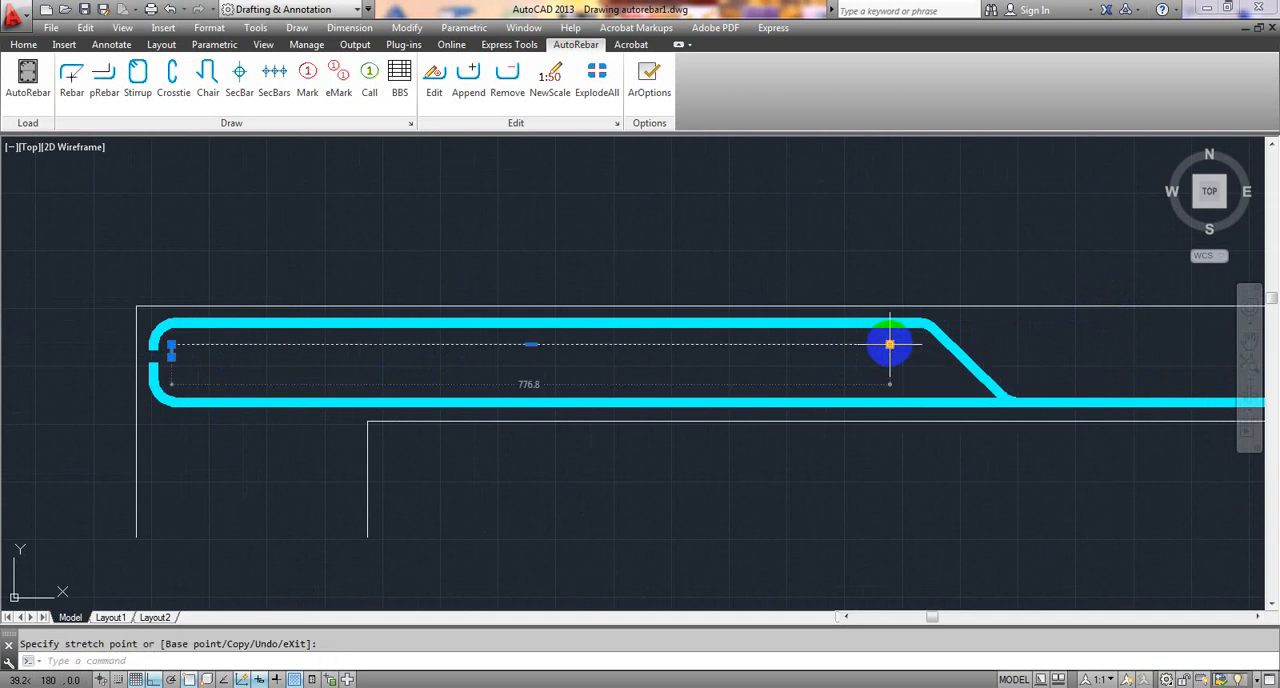
{"action": "key", "text": "Escape"}
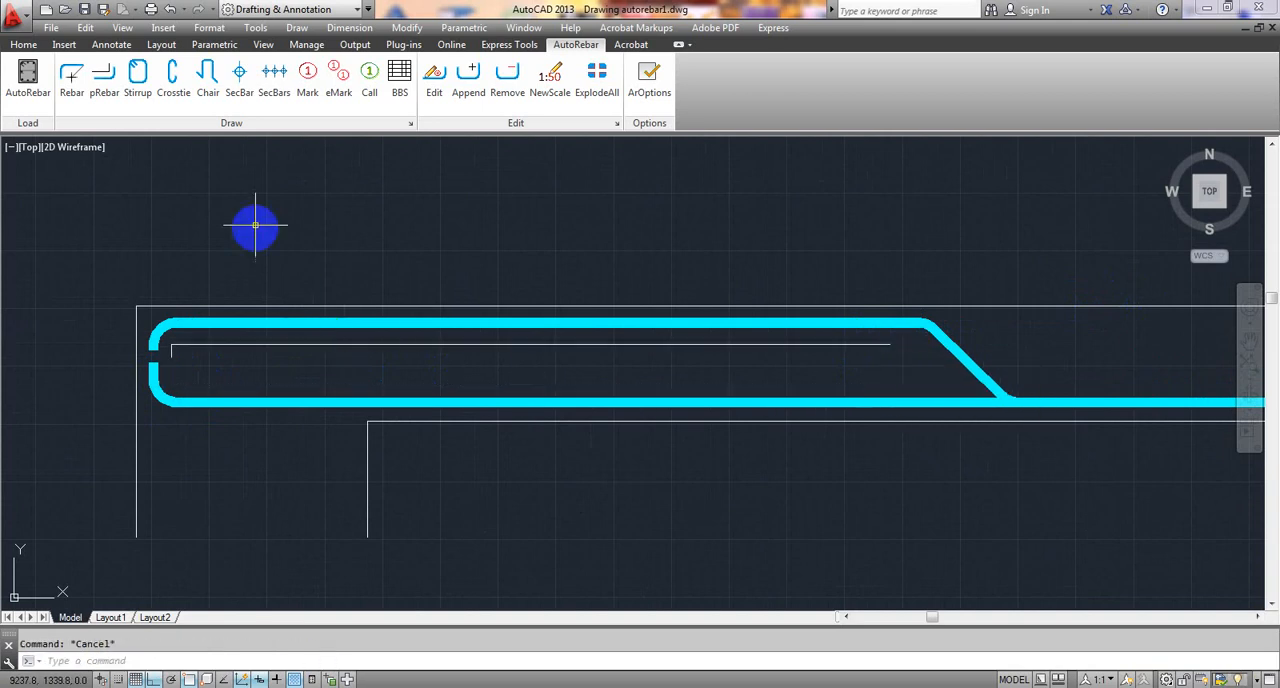
- Try to convert the shortened polyline to a rebar with a 10 mm diameter, and undo the conversion
{"action": "left_click", "coordinate": [107, 90]}
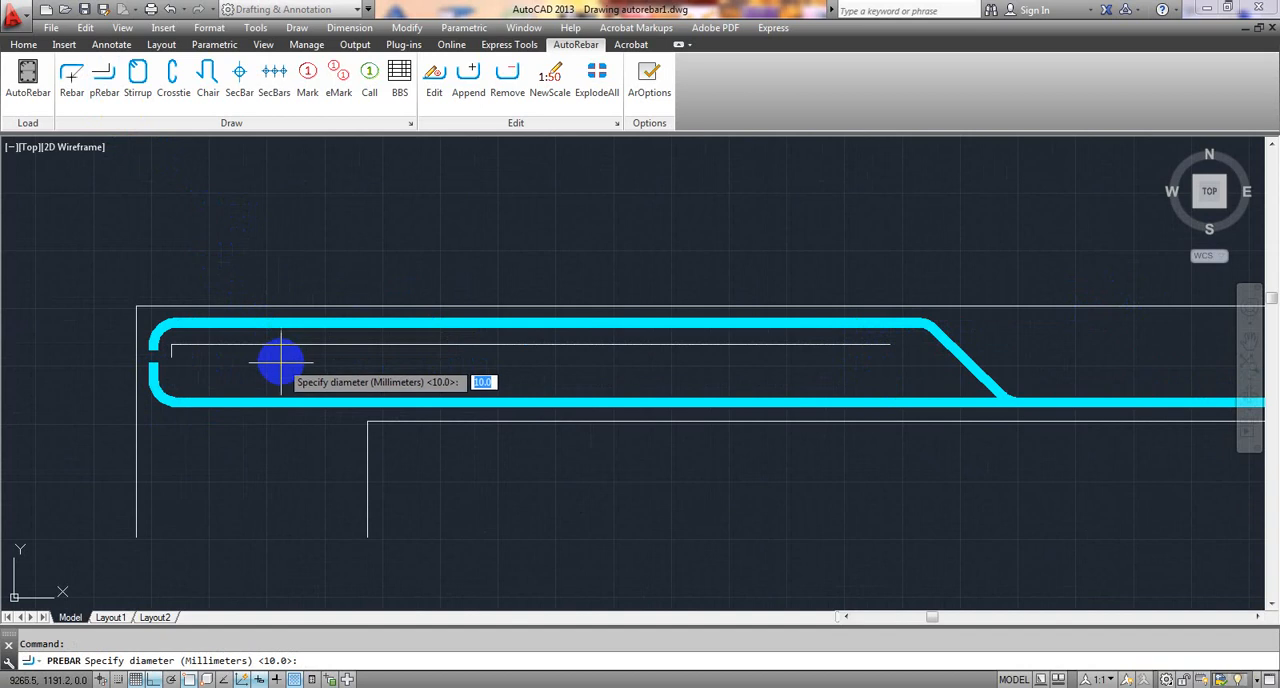
{"action": "key", "text": "Return"}
{"action": "left_click", "coordinate": [291, 346]}
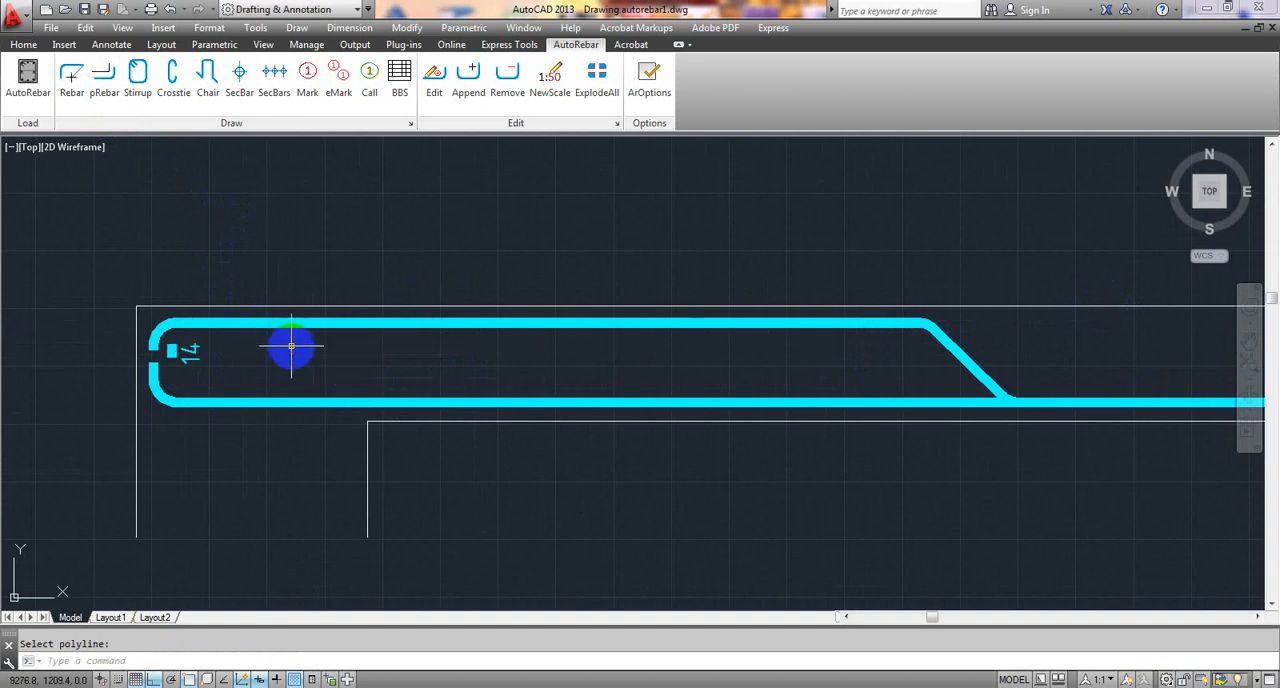
{"action": "key", "text": "ctrl+z"}
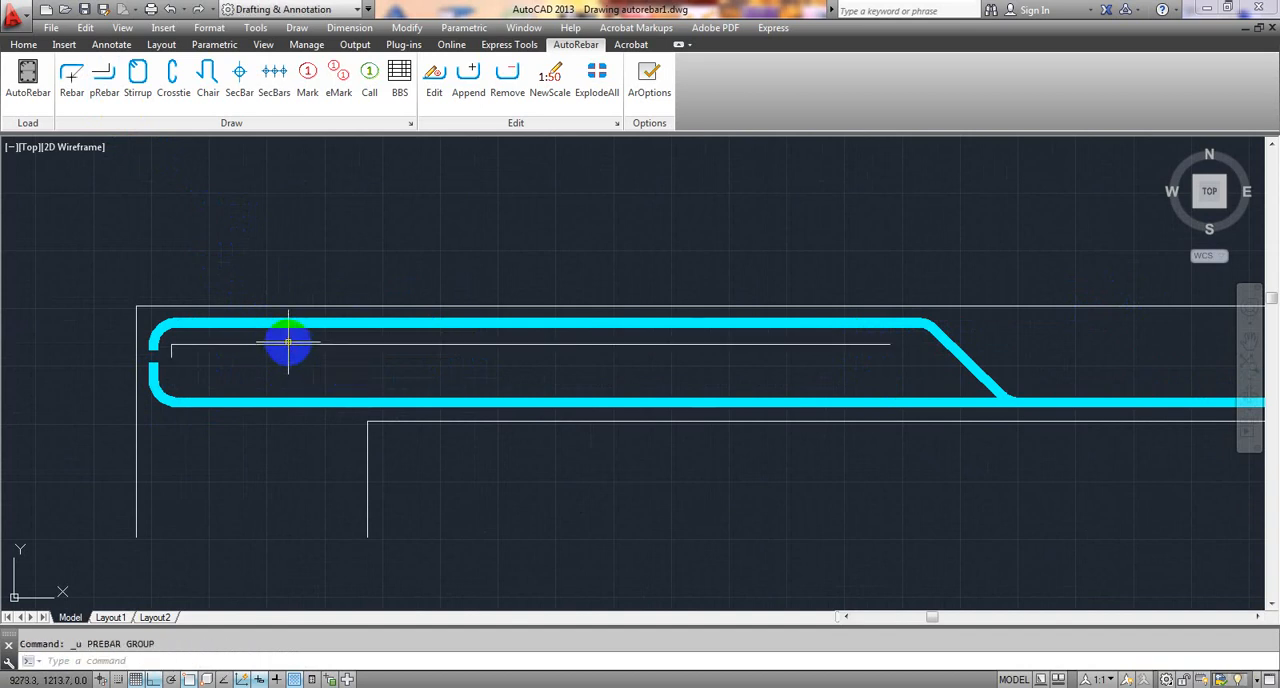
- Stretch the polyline's horizontal segment down, further away from the bent-up rebar's top run
{"action": "left_click", "coordinate": [303, 344]}
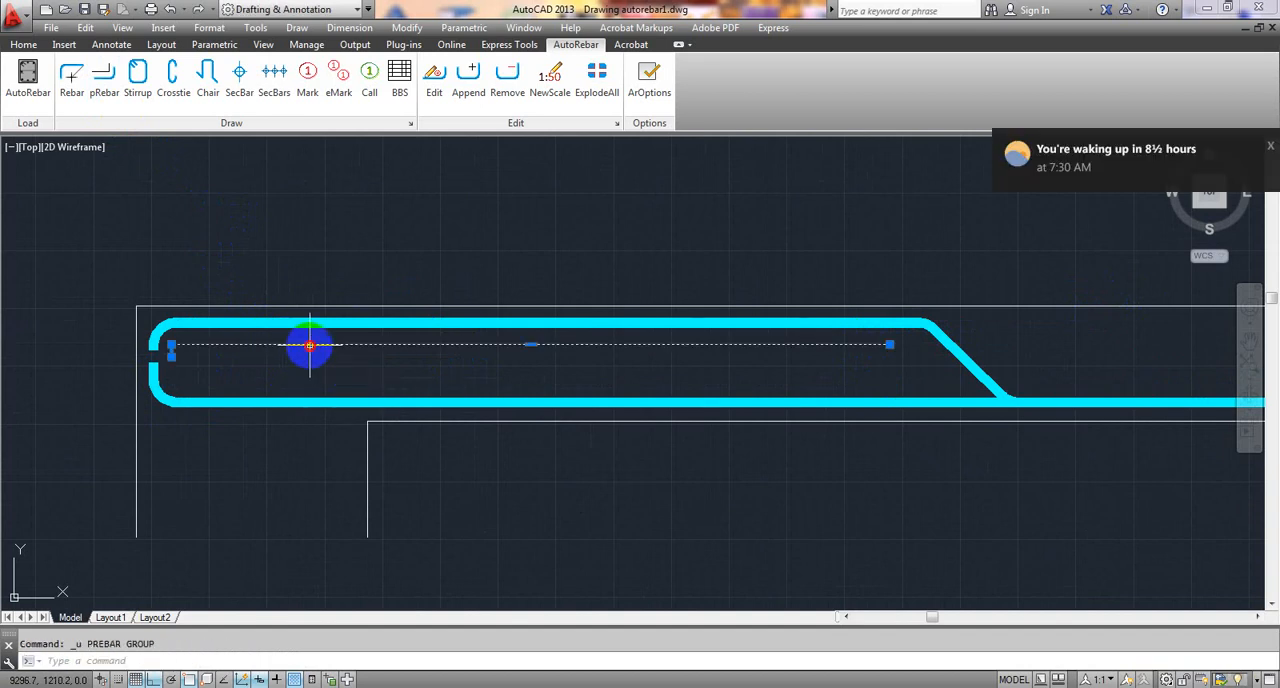
{"action": "left_click", "coordinate": [529, 346]}
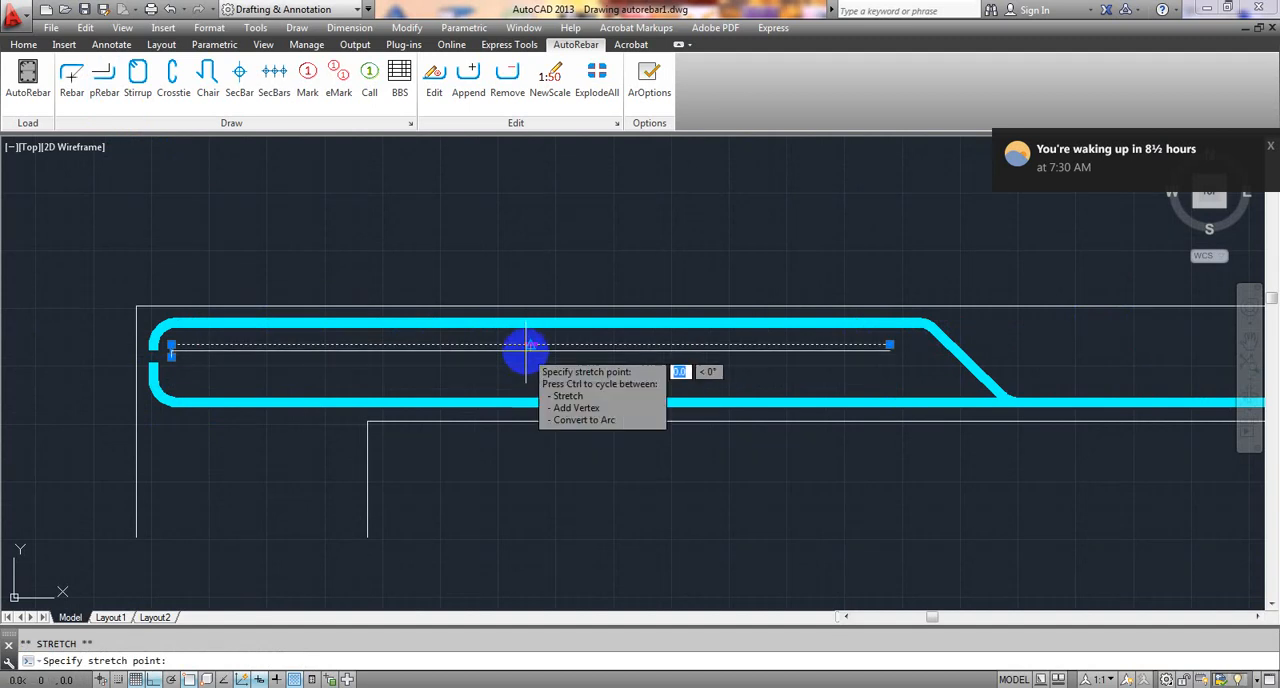
{"action": "left_click", "coordinate": [527, 353]}
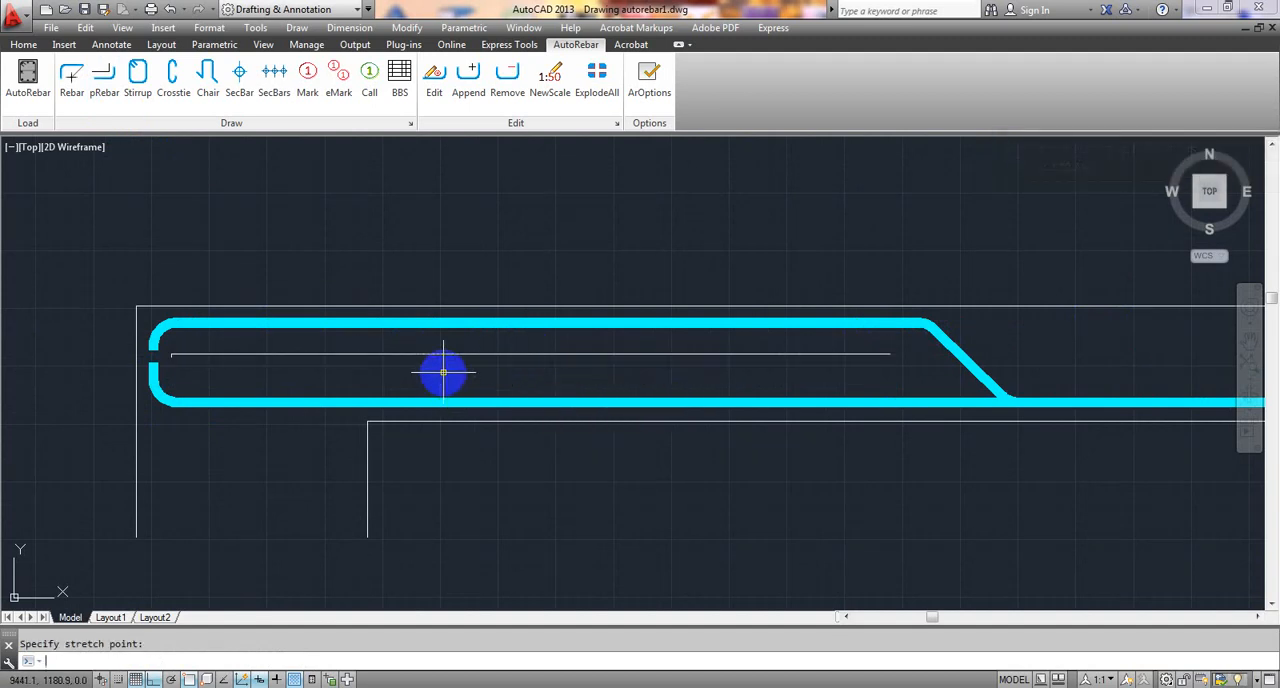
{"action": "key", "text": "Escape"}
- Shift the polyline's short vertical end leg inward by about 2.4, away from the bent-up rebar's end
{"action": "scroll", "coordinate": [169, 354], "scroll_direction": "up", "scroll_amount": 5}
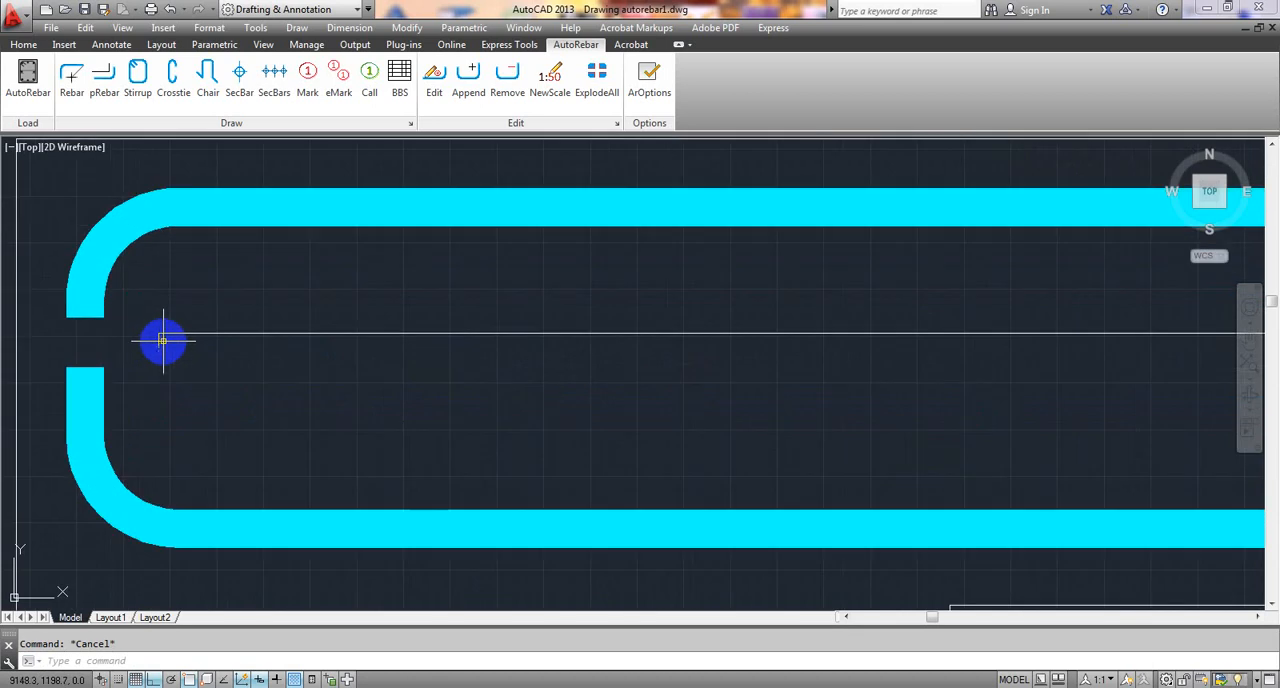
{"action": "scroll", "coordinate": [158, 340], "scroll_direction": "up", "scroll_amount": 8}
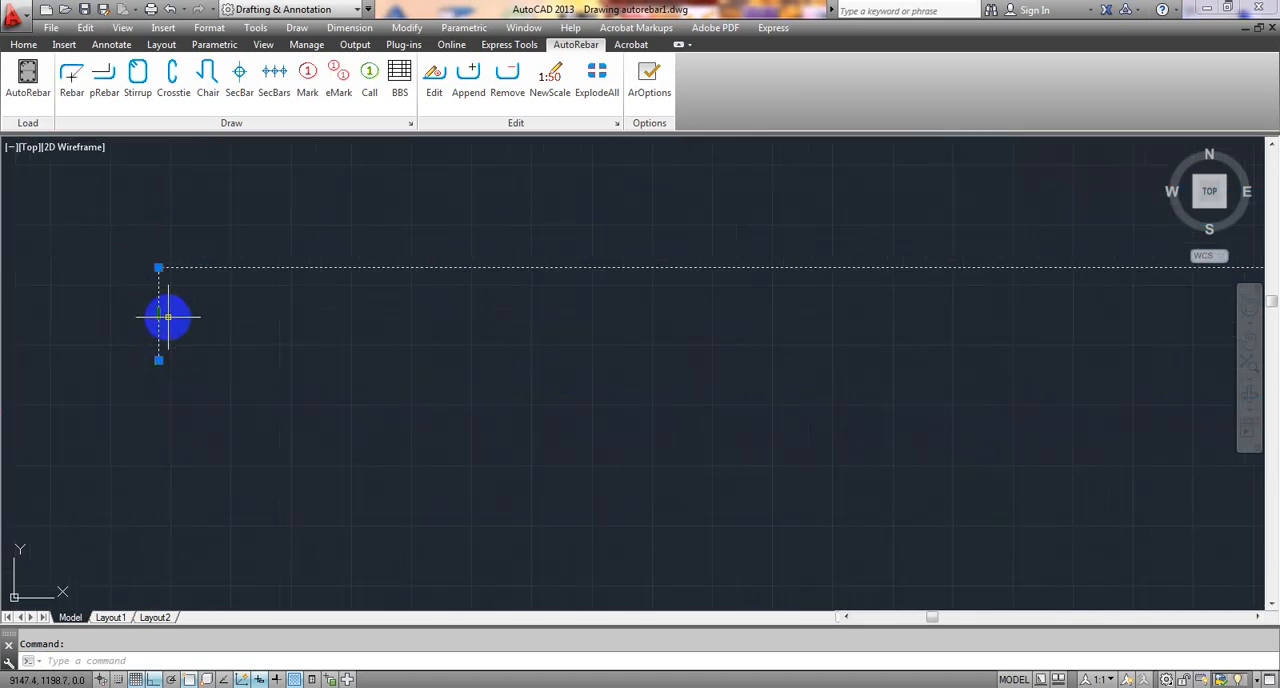
{"action": "left_click", "coordinate": [159, 315]}
{"action": "left_click", "coordinate": [214, 316]}
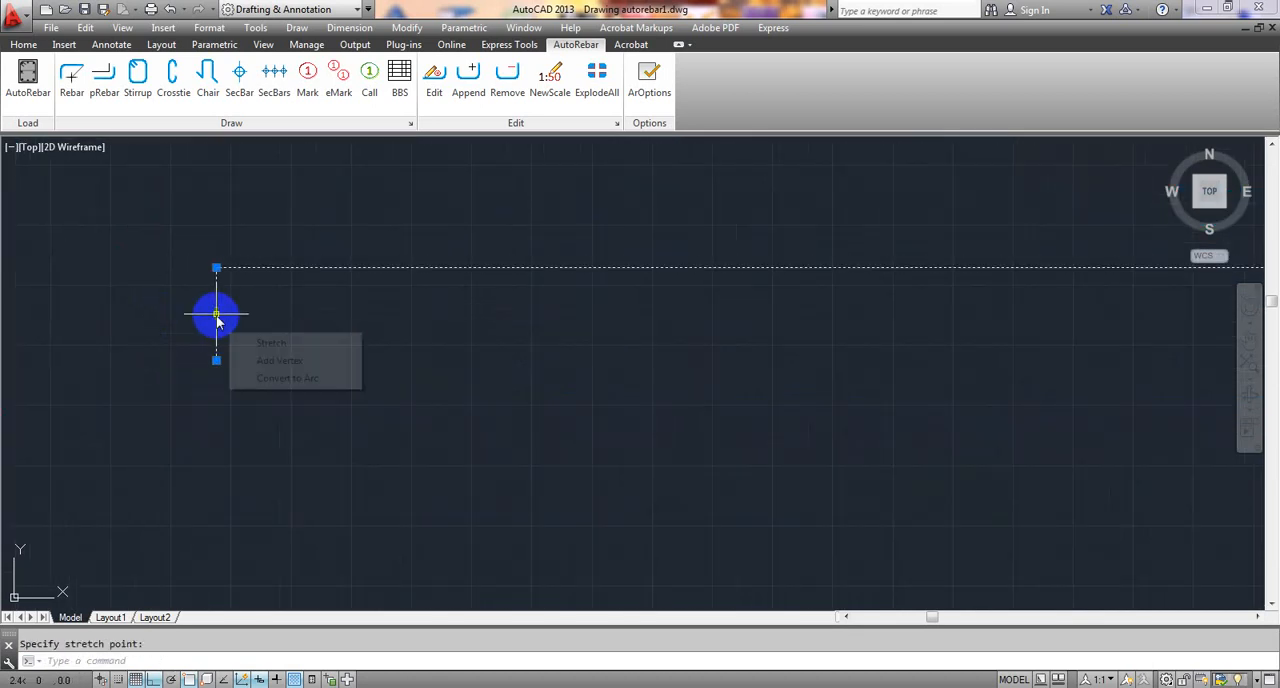
{"action": "scroll", "coordinate": [310, 333], "scroll_direction": "down", "scroll_amount": 4}
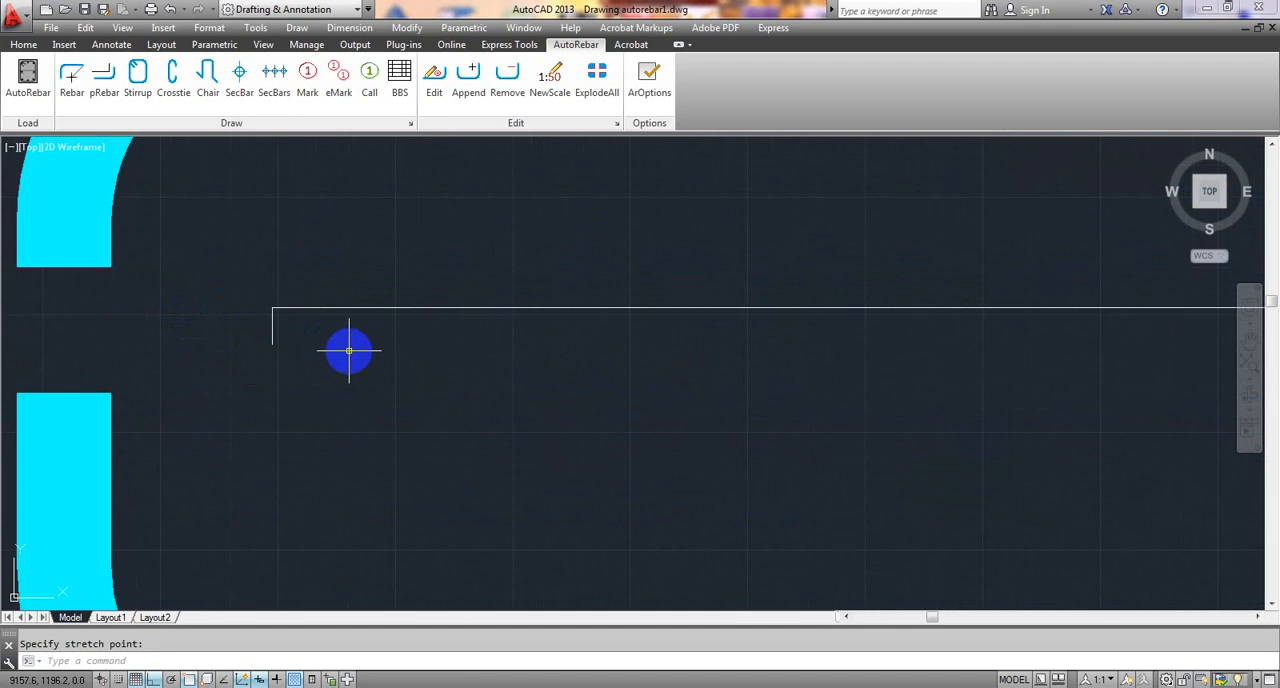
{"action": "key", "text": "Escape"}
- Convert the readjusted additional top bar polyline to a rebar with a 10 mm diameter
{"action": "scroll", "coordinate": [349, 350], "scroll_direction": "down", "scroll_amount": 6}
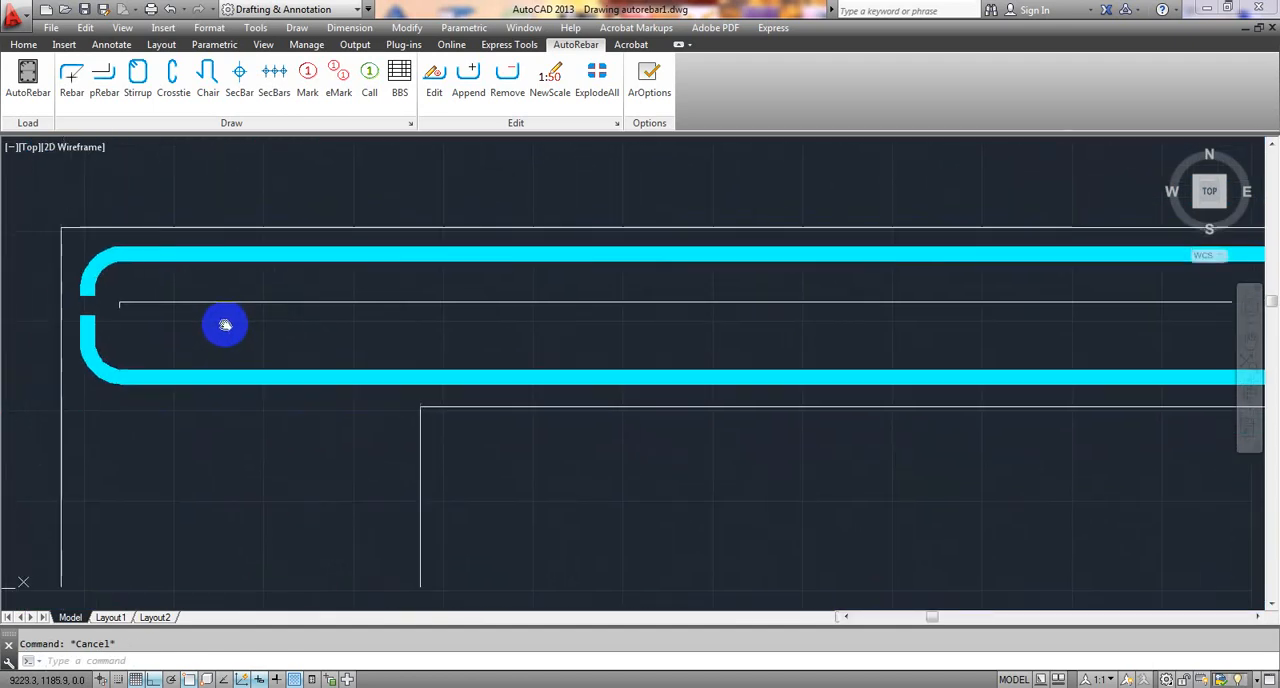
{"action": "scroll", "coordinate": [228, 322], "scroll_direction": "down", "scroll_amount": 2}
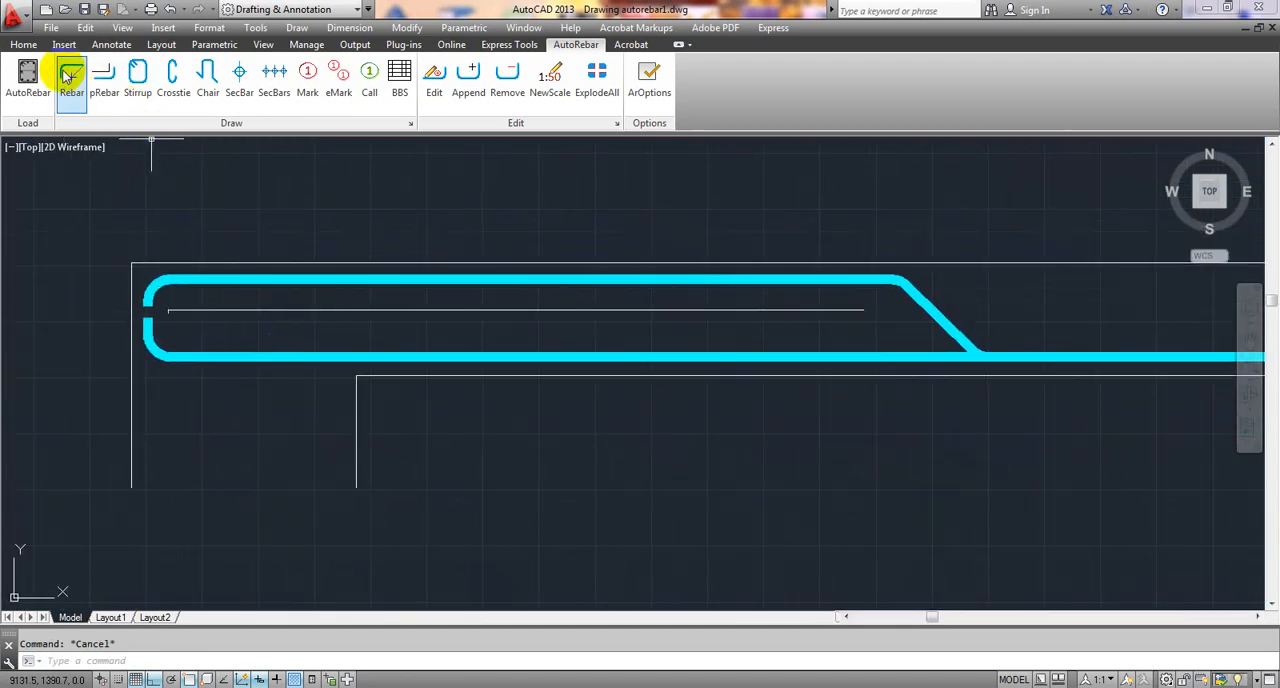
{"action": "left_click", "coordinate": [104, 76]}
{"action": "key", "text": "Return"}
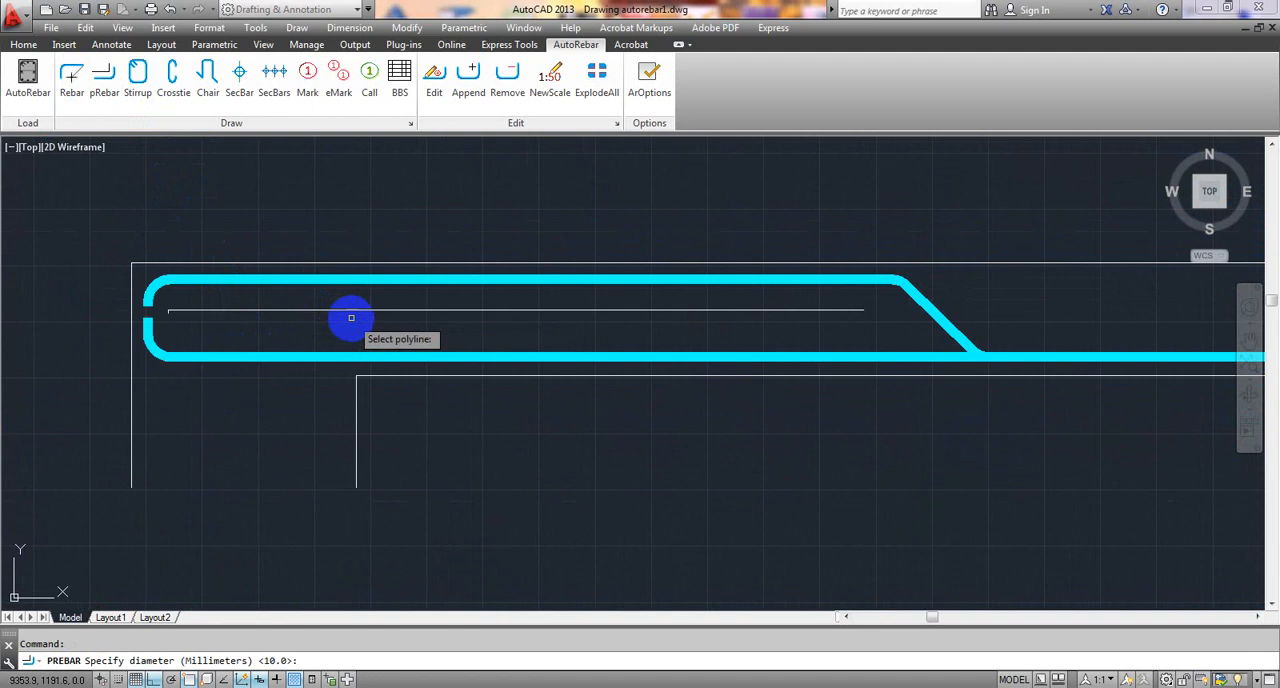
{"action": "left_click", "coordinate": [359, 310]}
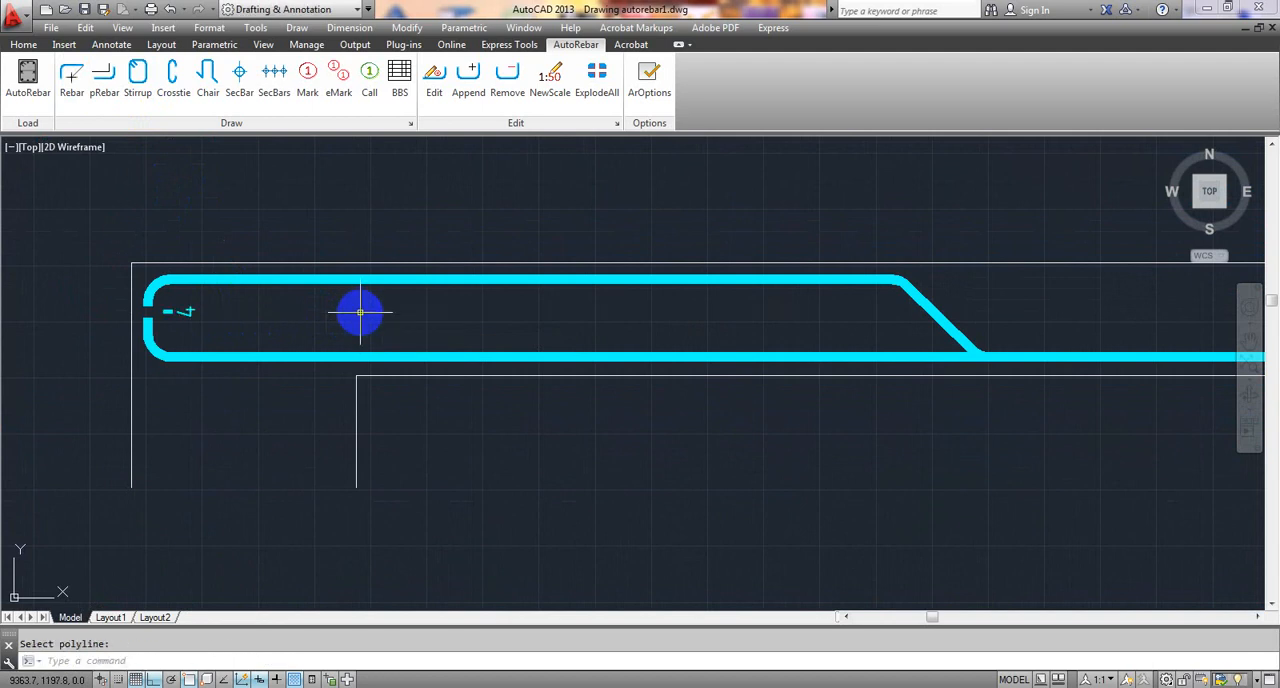
- Undo the last rebar conversion and lengthen the additional top bar polyline's short vertical end leg downward
{"action": "key", "text": "ctrl+z"}
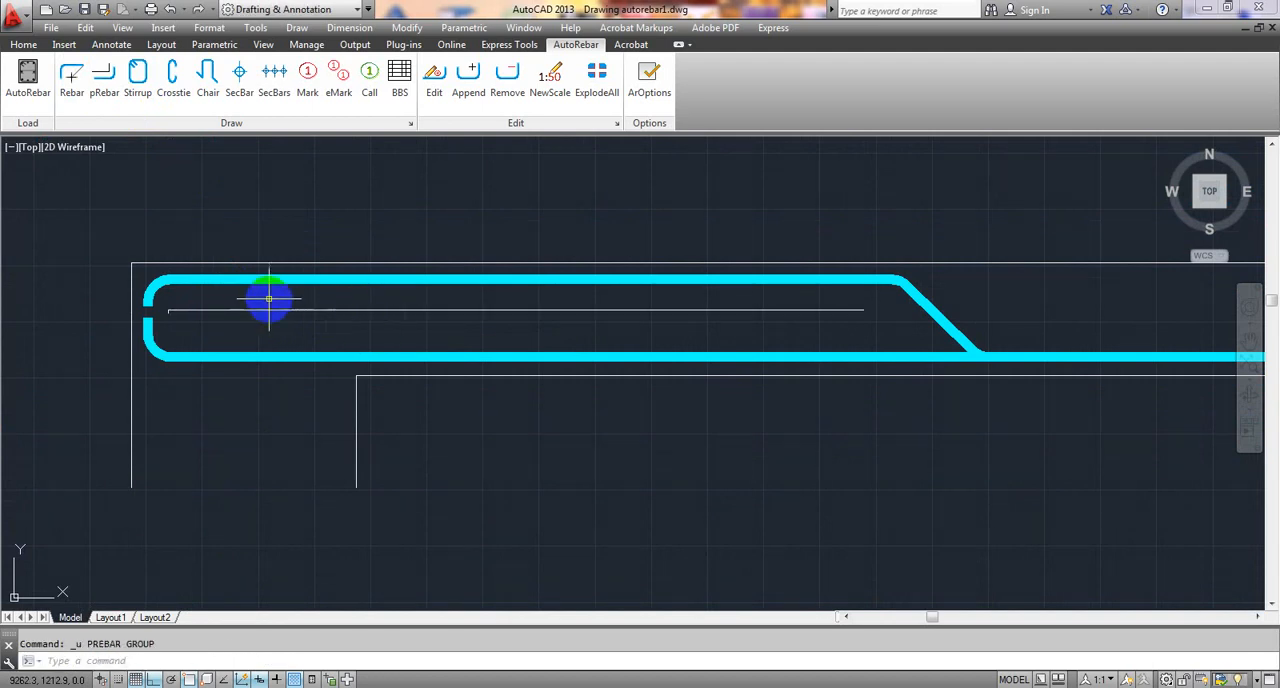
{"action": "scroll", "coordinate": [186, 320], "scroll_direction": "up", "scroll_amount": 5}
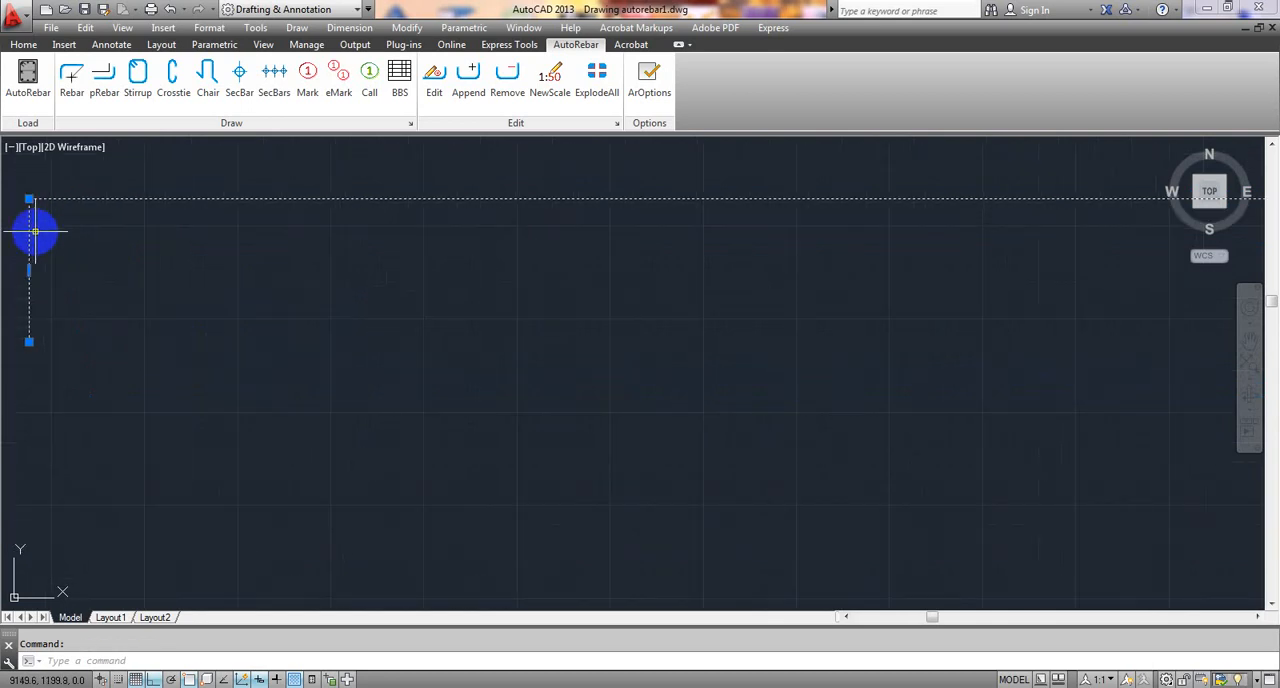
{"action": "left_click", "coordinate": [29, 342]}
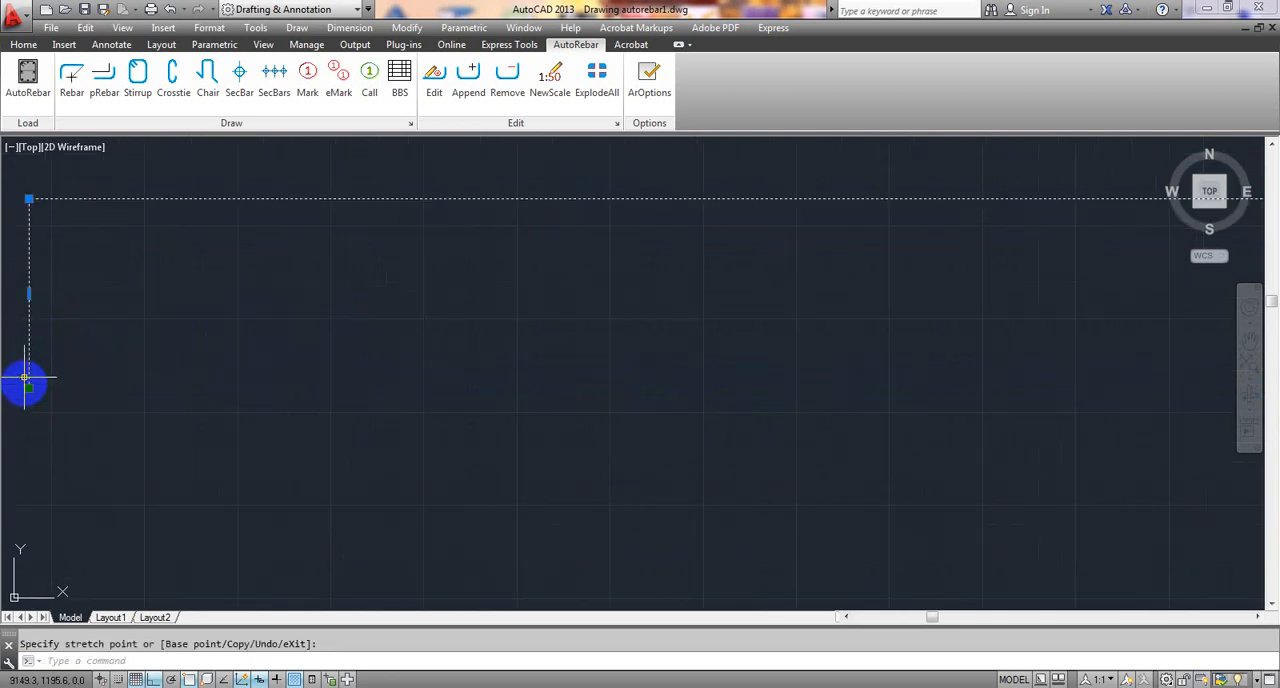
{"action": "left_click", "coordinate": [25, 295]}
{"action": "left_click", "coordinate": [26, 296]}
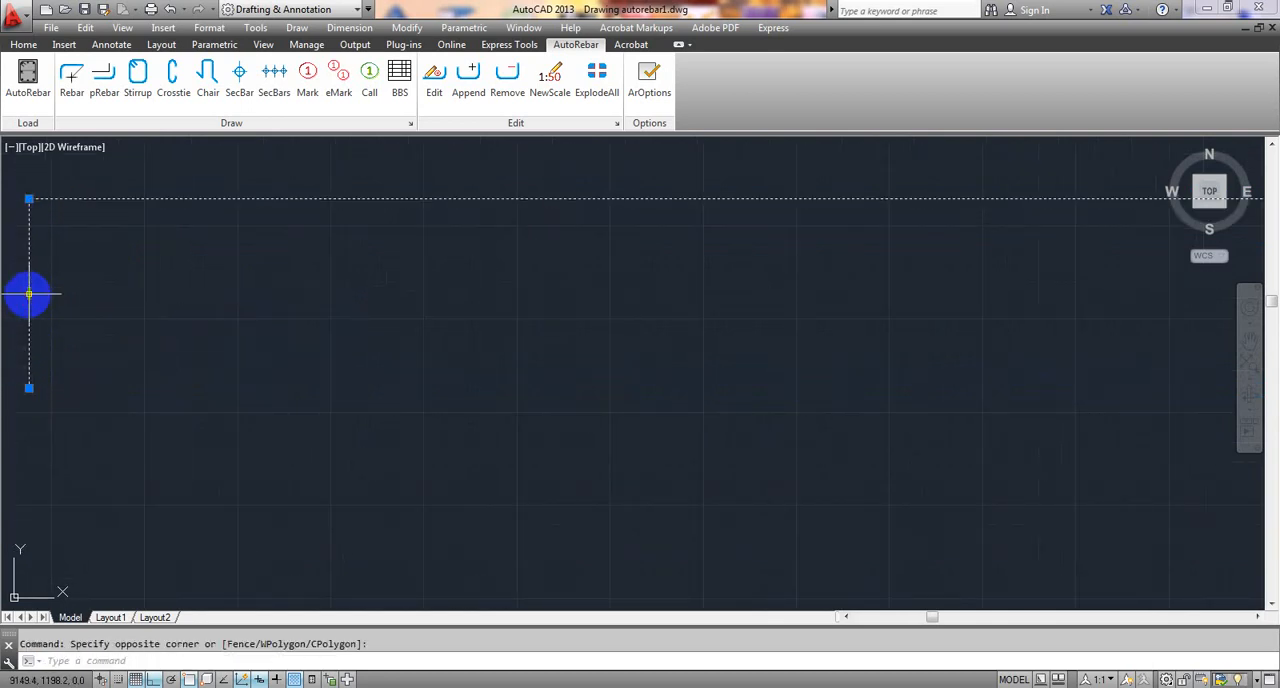
- Shift the polyline's vertical end leg slightly inward, away from the bent-up rebar's end
{"action": "left_click", "coordinate": [29, 294]}
{"action": "left_click", "coordinate": [90, 293]}
{"action": "scroll", "coordinate": [90, 293], "scroll_direction": "down", "scroll_amount": 4}
{"action": "scroll", "coordinate": [232, 300], "scroll_direction": "down", "scroll_amount": 6}
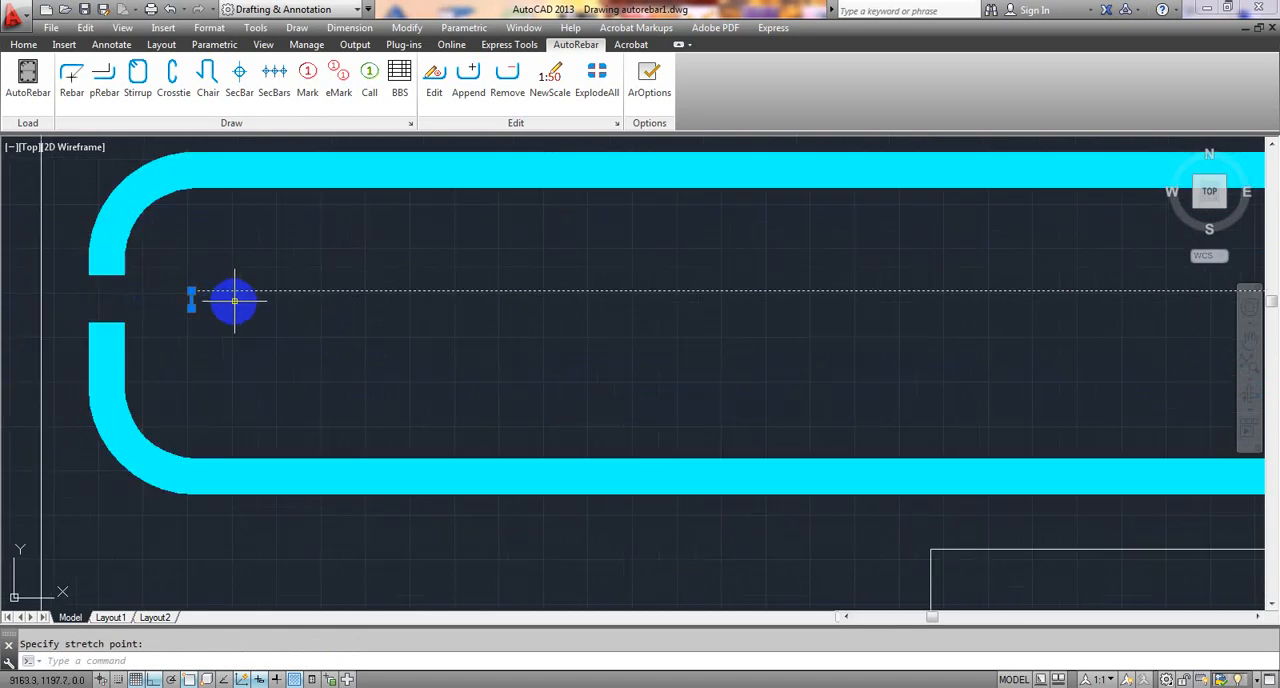
{"action": "middle_click_drag", "start_coordinate": [361, 325], "coordinate": [345, 327]}
{"action": "key", "text": "Escape"}
{"action": "scroll", "coordinate": [345, 325], "scroll_direction": "down", "scroll_amount": 6}
{"action": "scroll", "coordinate": [771, 280], "scroll_direction": "up", "scroll_amount": 1}
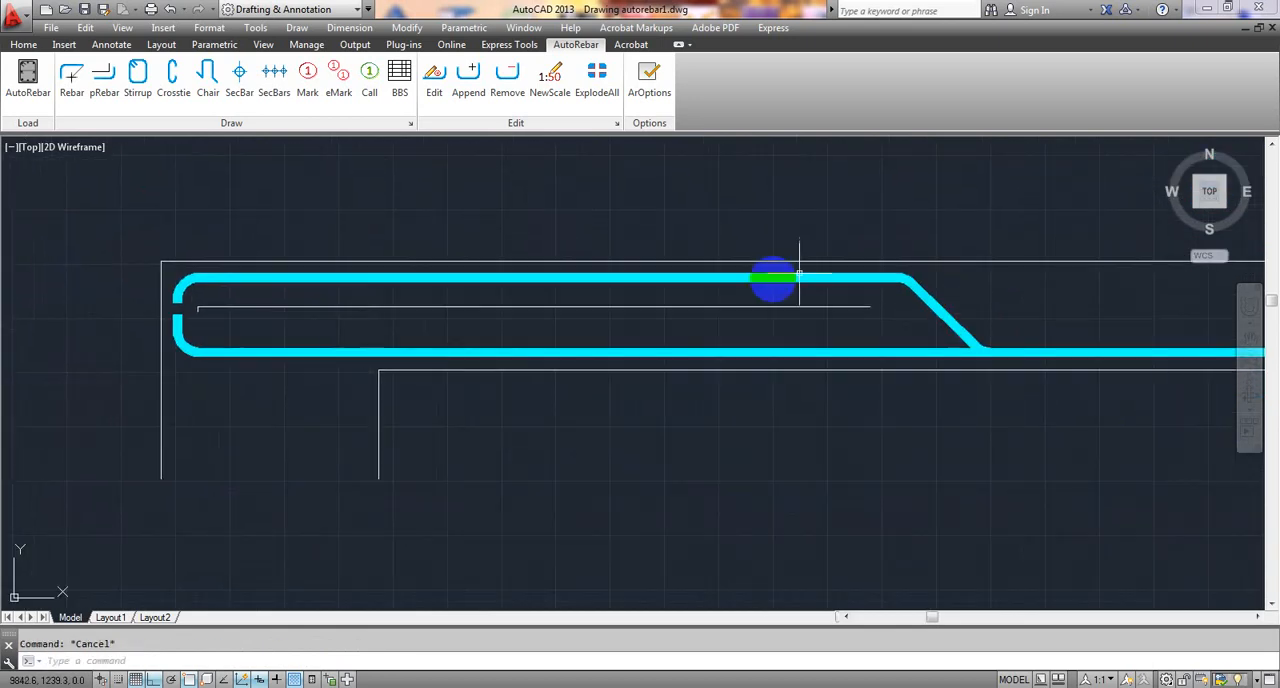
- Stretch the polyline's free right end outward, closer to the bent-up rebar's inclined part
{"action": "scroll", "coordinate": [891, 317], "scroll_direction": "up", "scroll_amount": 2}
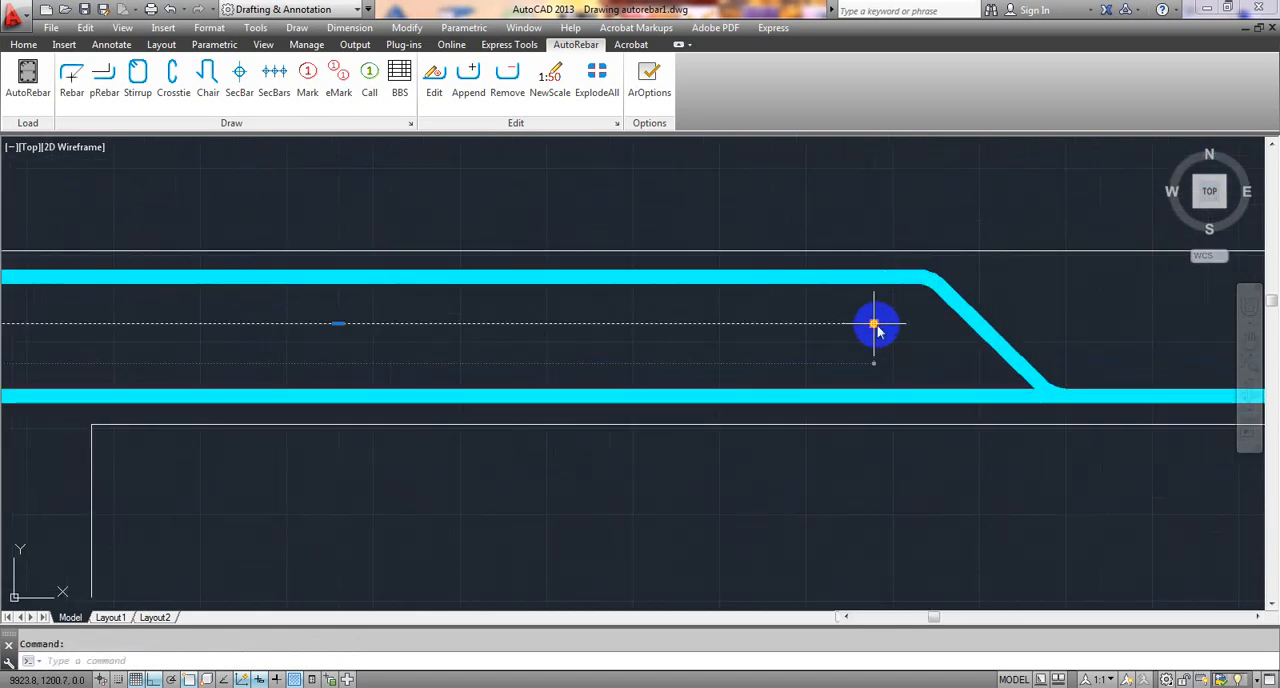
{"action": "left_click", "coordinate": [874, 324]}
{"action": "left_click", "coordinate": [909, 324]}
{"action": "scroll", "coordinate": [550, 319], "scroll_direction": "down", "scroll_amount": 2}
{"action": "middle_click_drag", "start_coordinate": [453, 328], "coordinate": [483, 329]}
{"action": "key", "text": "Escape"}
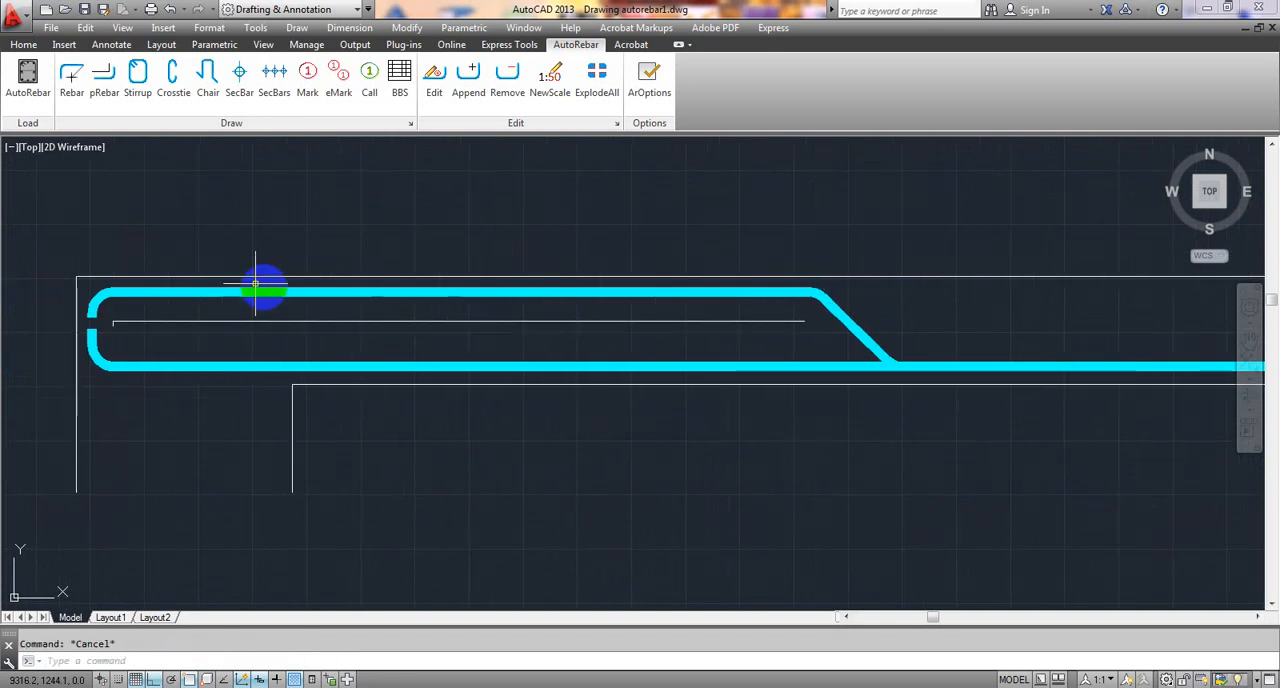
- Draw a straight 10 mm diameter rebar about 799 long along the polyline, from its free end to its left corner
{"action": "left_click", "coordinate": [88, 88]}
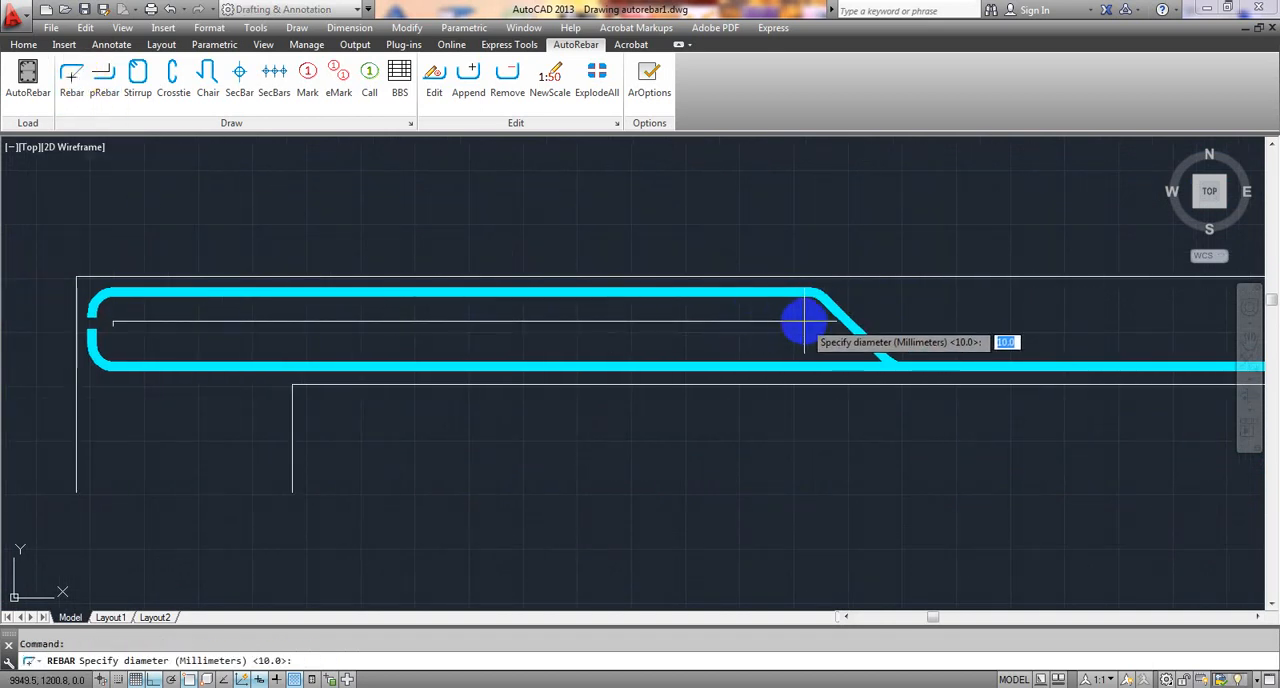
{"action": "key", "text": "Return"}
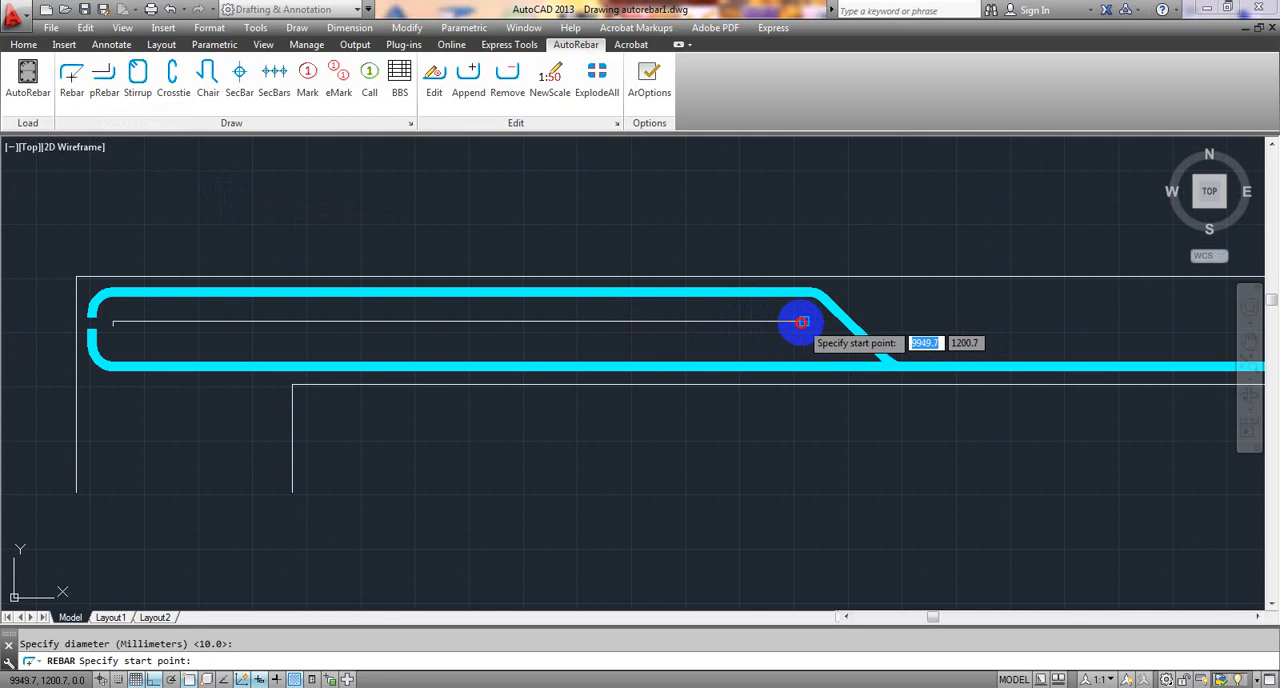
{"action": "left_click", "coordinate": [801, 322]}
{"action": "middle_click_drag", "start_coordinate": [357, 337], "coordinate": [571, 354]}
{"action": "scroll", "coordinate": [360, 345], "scroll_direction": "up", "scroll_amount": 5}
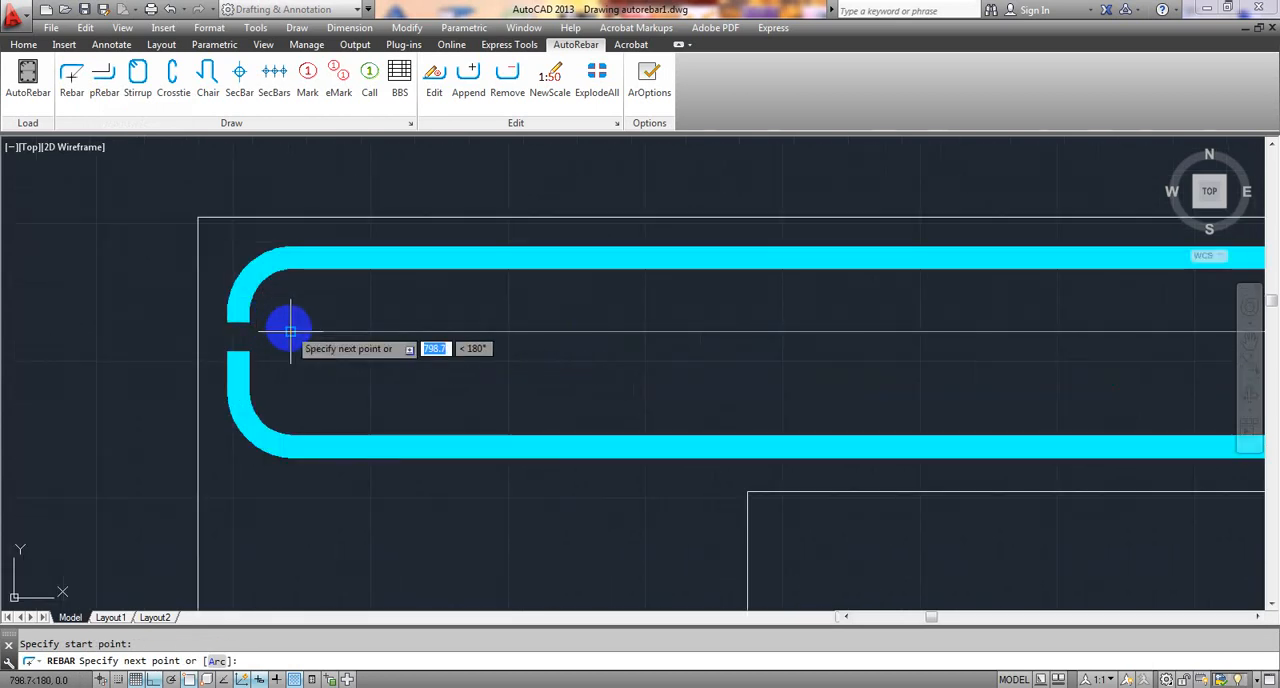
{"action": "left_click", "coordinate": [290, 330]}
{"action": "scroll", "coordinate": [287, 348], "scroll_direction": "up", "scroll_amount": 4}
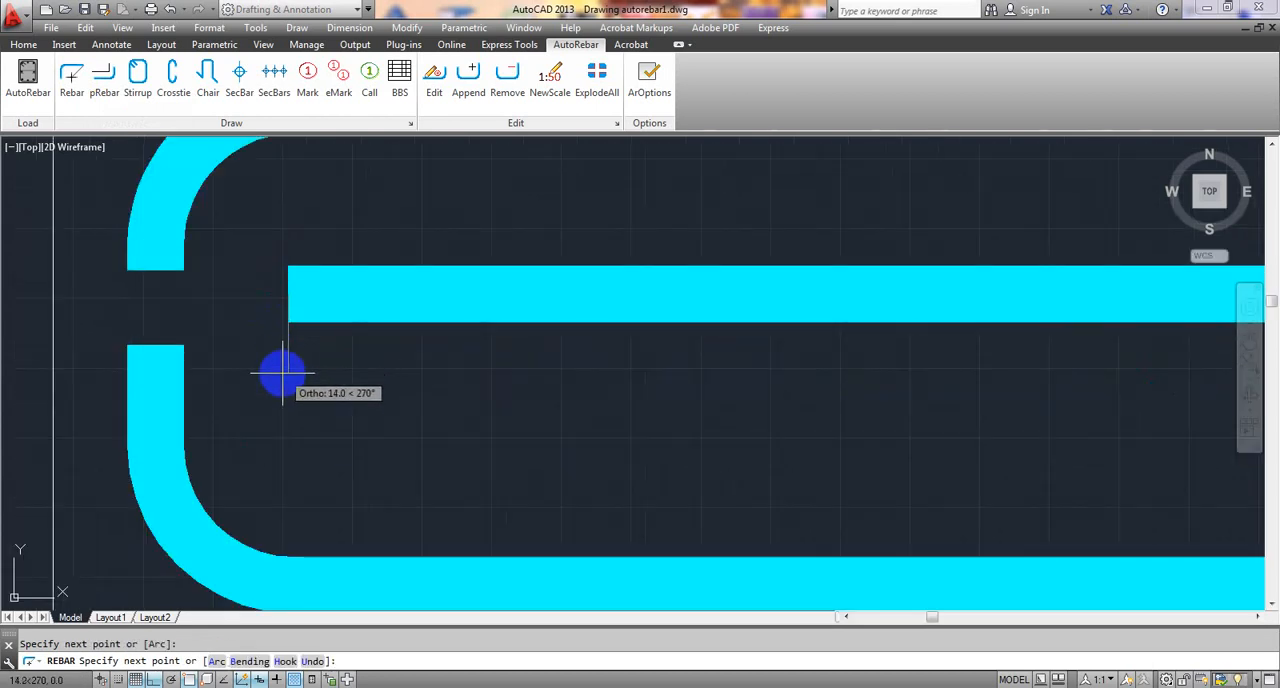
{"action": "scroll", "coordinate": [286, 345], "scroll_direction": "up", "scroll_amount": 2}
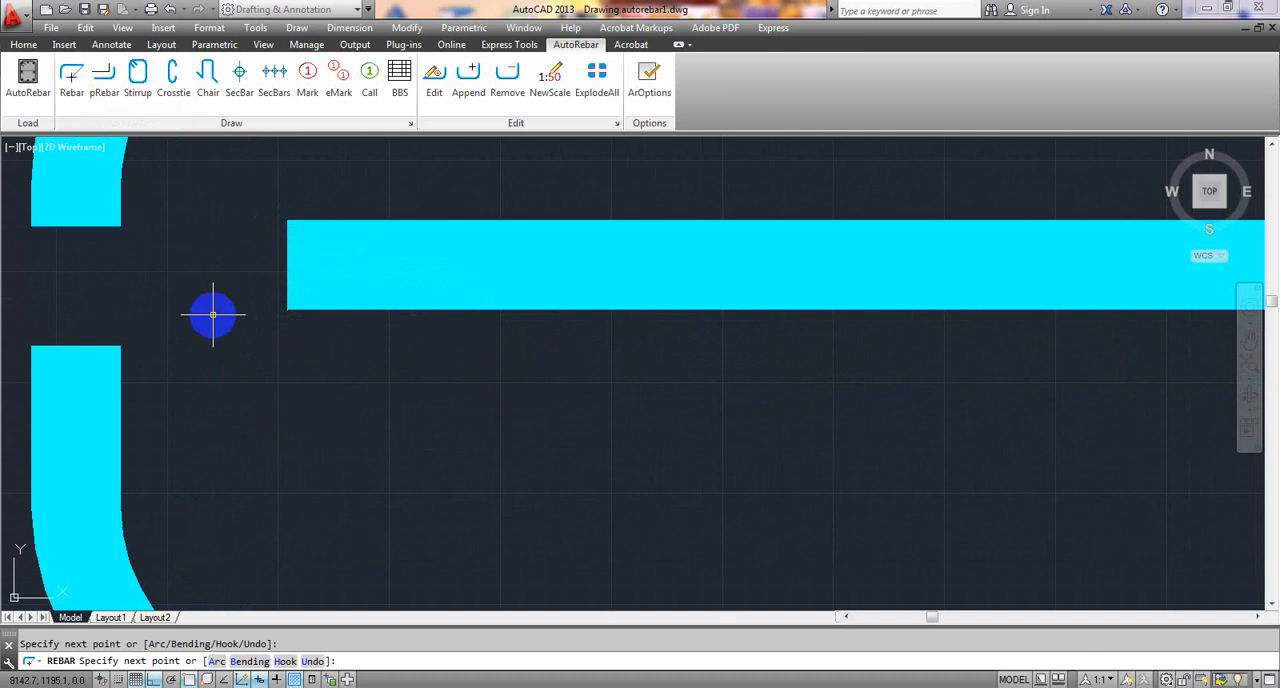
{"action": "key", "text": "Escape"}
{"action": "scroll", "coordinate": [306, 360], "scroll_direction": "down", "scroll_amount": 5}
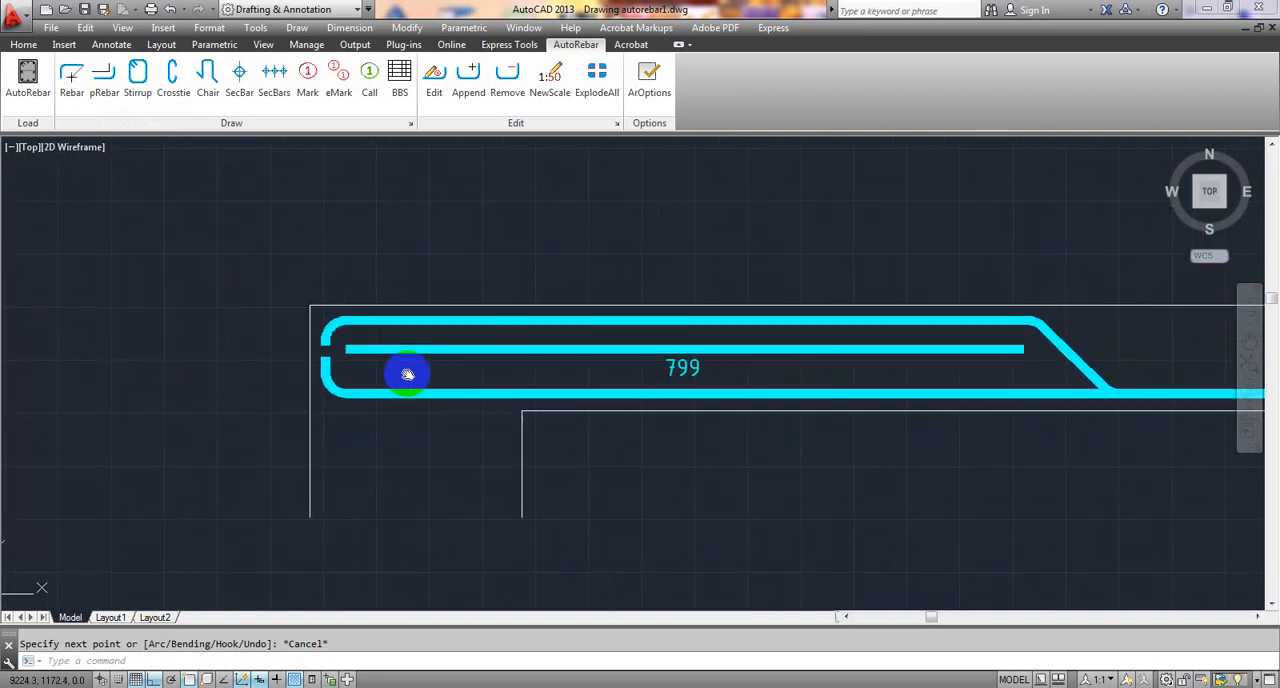
- Stretch the straight rebar's left end outward by about 14, towards the bent-up rebar's end
{"action": "middle_click_drag", "start_coordinate": [407, 374], "coordinate": [395, 363]}
{"action": "left_click", "coordinate": [367, 341]}
{"action": "scroll", "coordinate": [330, 340], "scroll_direction": "up", "scroll_amount": 10}
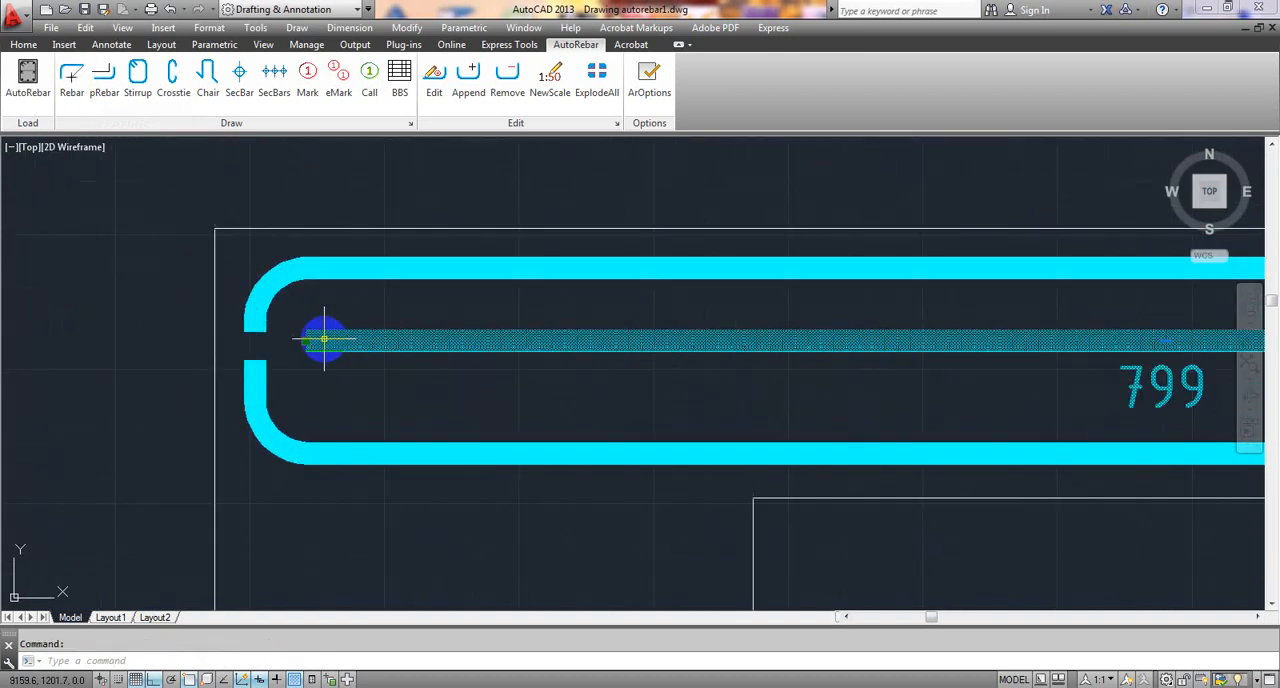
{"action": "left_click", "coordinate": [304, 336]}
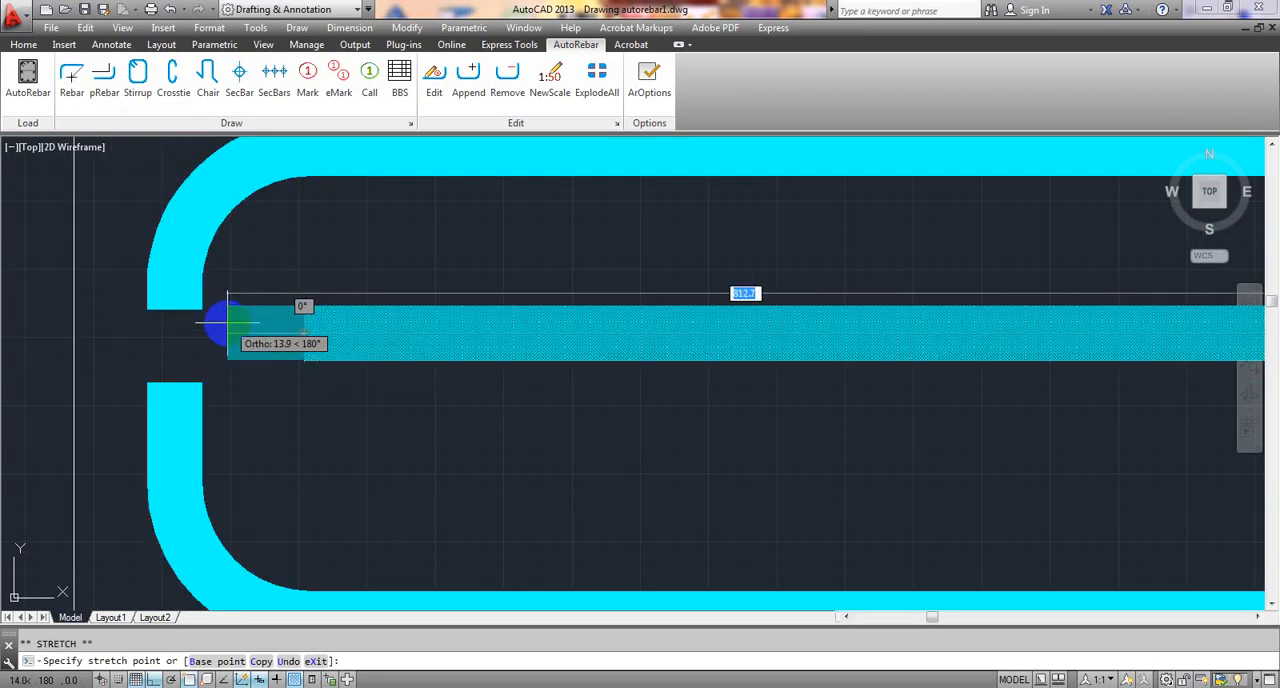
{"action": "left_click", "coordinate": [212, 332]}
- Stretch the straight rebar's right end towards the bent-up rebar's inclined part, making the bar about 824 long
{"action": "scroll", "coordinate": [290, 340], "scroll_direction": "down", "scroll_amount": 4}
{"action": "scroll", "coordinate": [387, 355], "scroll_direction": "down", "scroll_amount": 3}
{"action": "scroll", "coordinate": [970, 366], "scroll_direction": "up", "scroll_amount": 6}
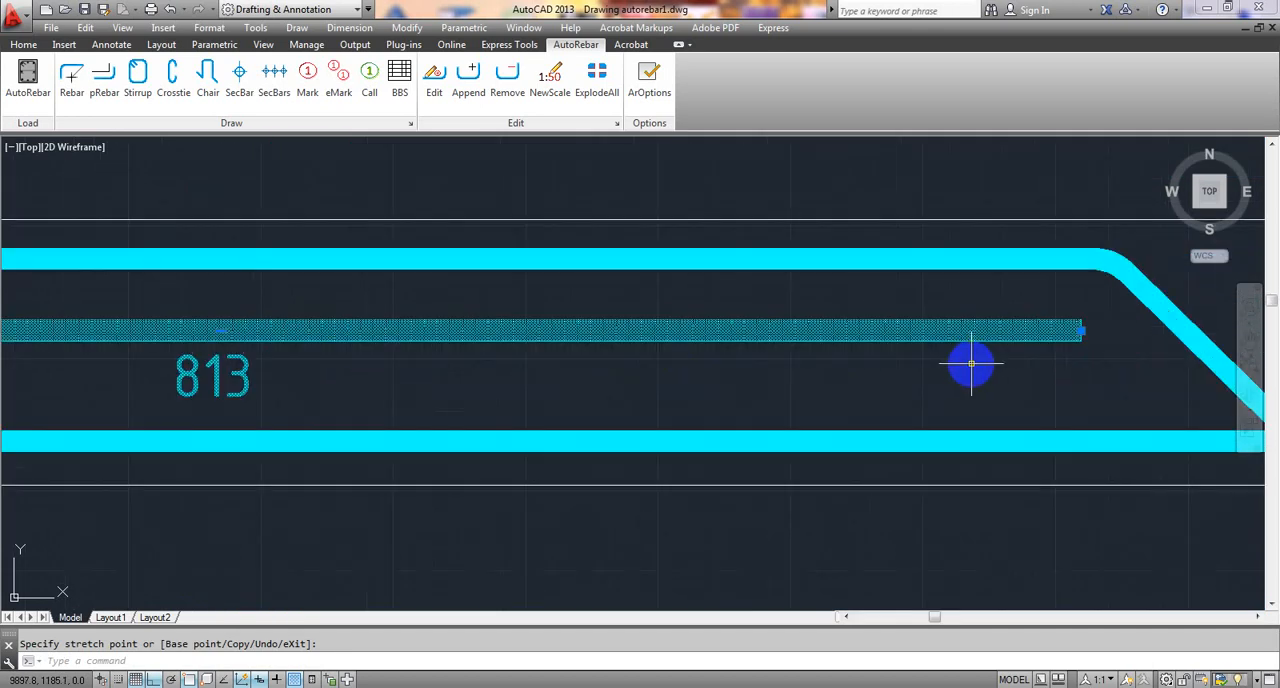
{"action": "scroll", "coordinate": [764, 383], "scroll_direction": "up", "scroll_amount": 4}
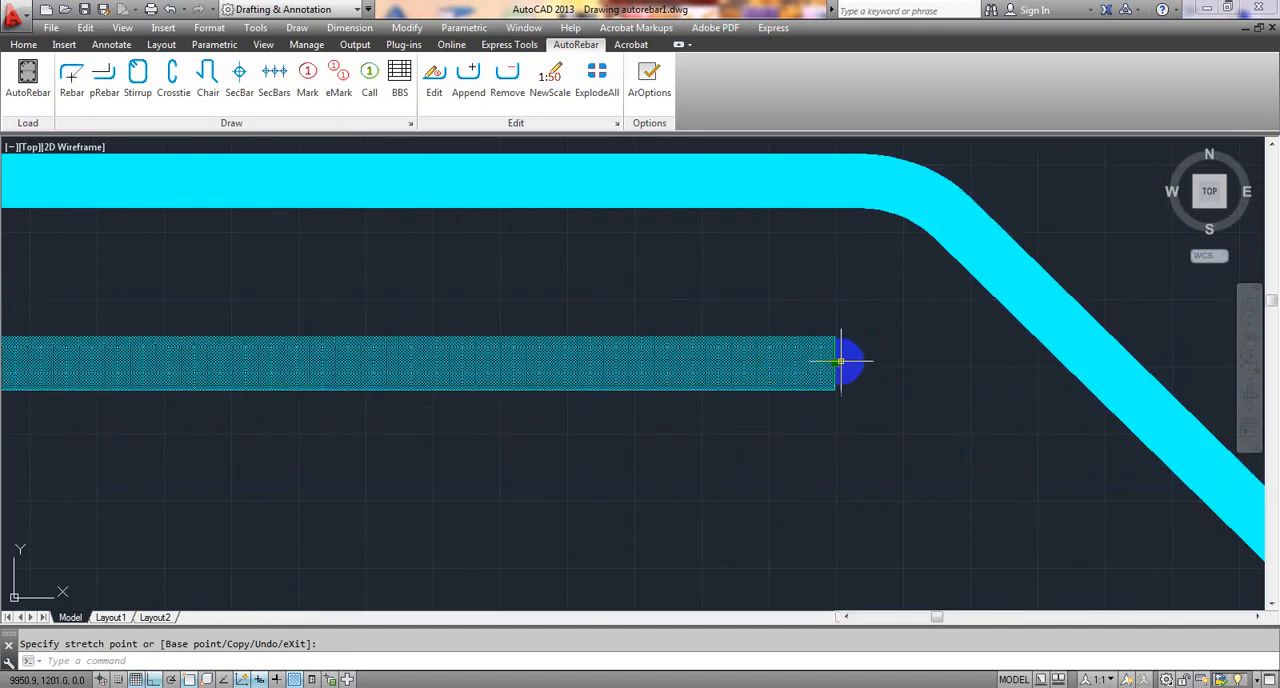
{"action": "left_click", "coordinate": [835, 362]}
{"action": "left_click", "coordinate": [897, 365]}
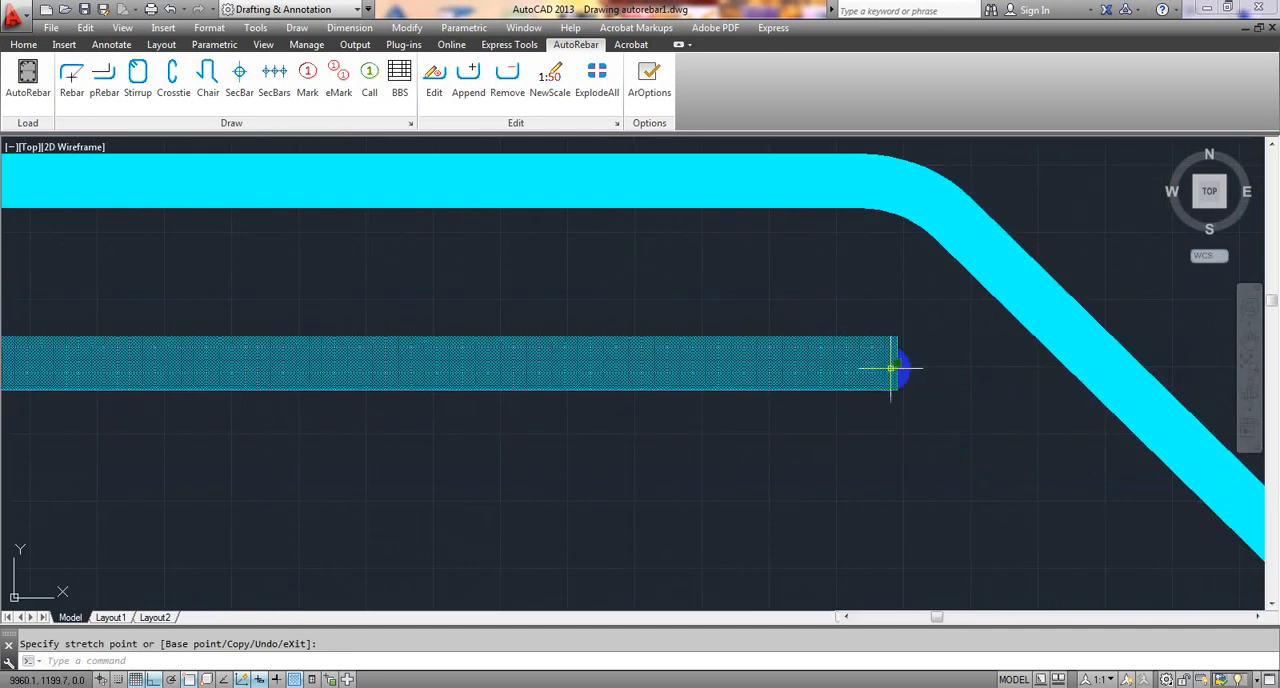
{"action": "key", "text": "Escape"}
{"action": "scroll", "coordinate": [617, 423], "scroll_direction": "down", "scroll_amount": 6}
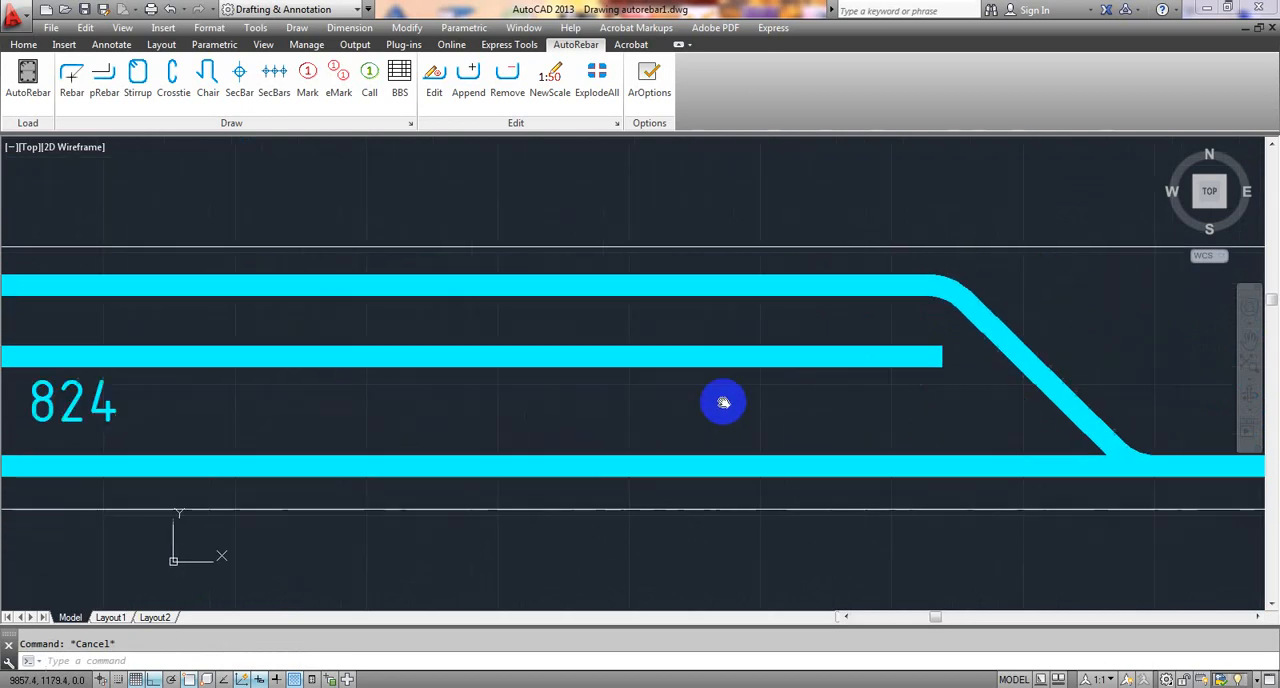
- Place a horizontal mark for the straight additional top rebar above the beam, below the two existing marks
{"action": "scroll", "coordinate": [434, 390], "scroll_direction": "down", "scroll_amount": 3}
{"action": "scroll", "coordinate": [494, 383], "scroll_direction": "up", "scroll_amount": 1}
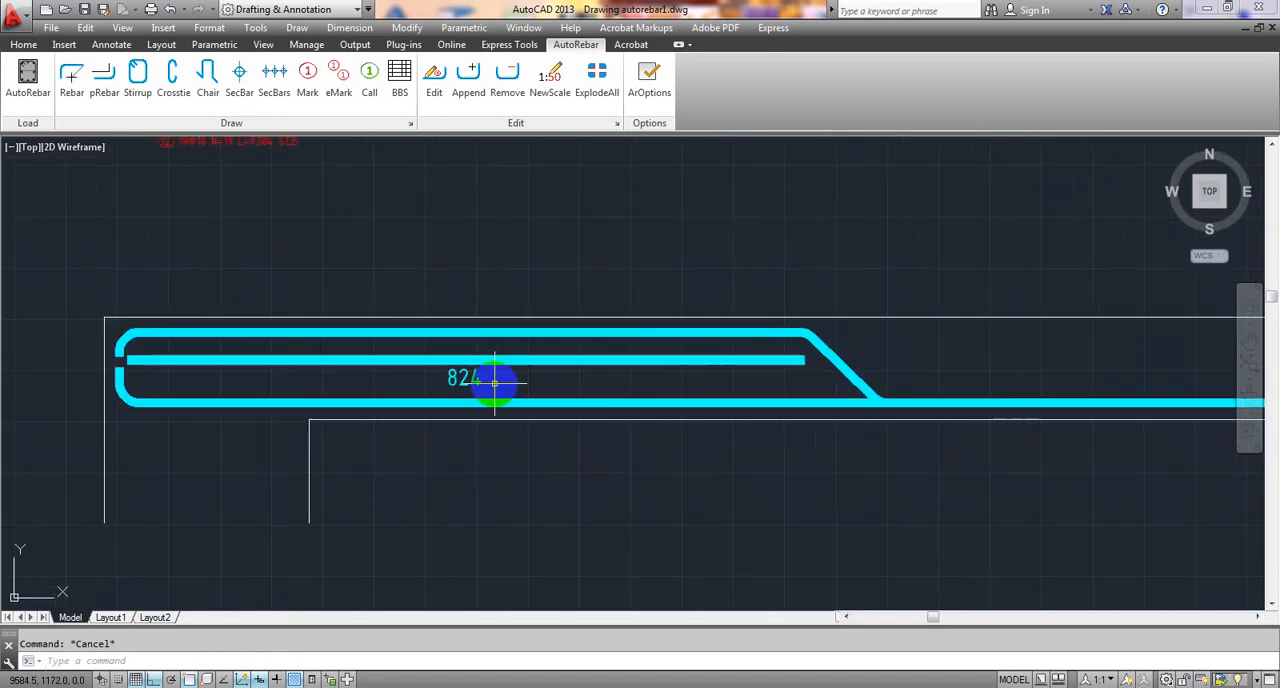
{"action": "scroll", "coordinate": [180, 372], "scroll_direction": "up", "scroll_amount": 8}
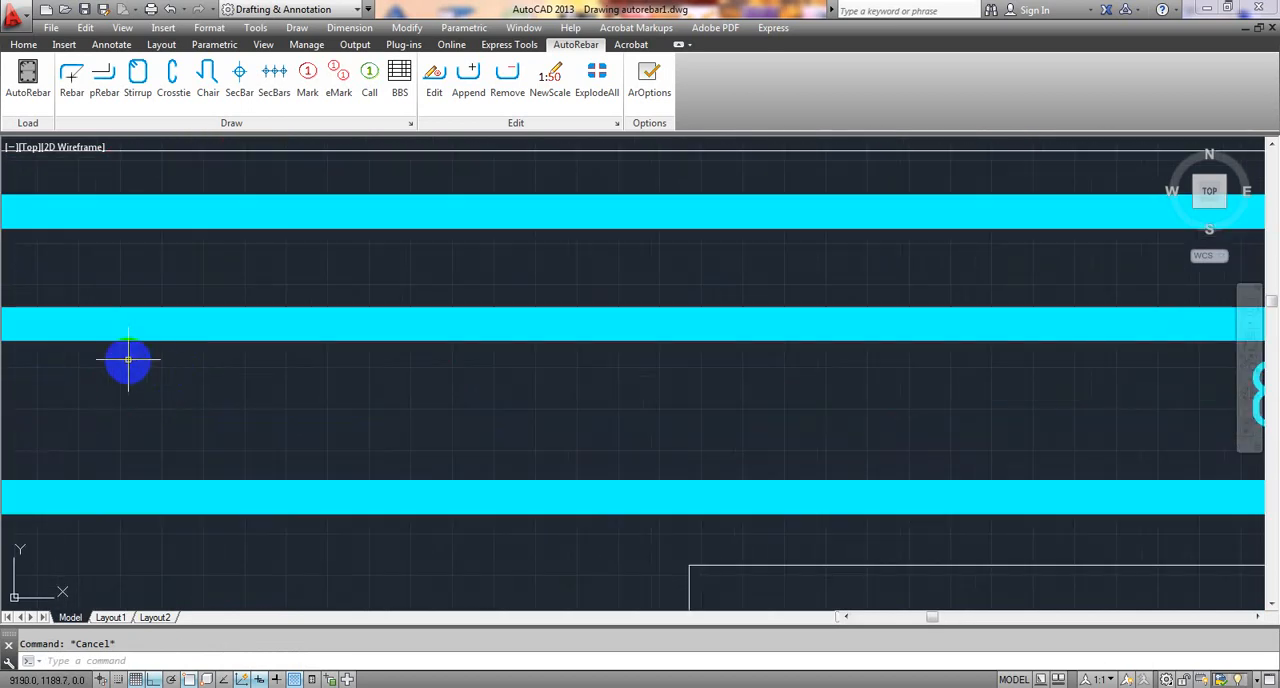
{"action": "scroll", "coordinate": [130, 362], "scroll_direction": "down", "scroll_amount": 6}
{"action": "scroll", "coordinate": [357, 363], "scroll_direction": "down", "scroll_amount": 3}
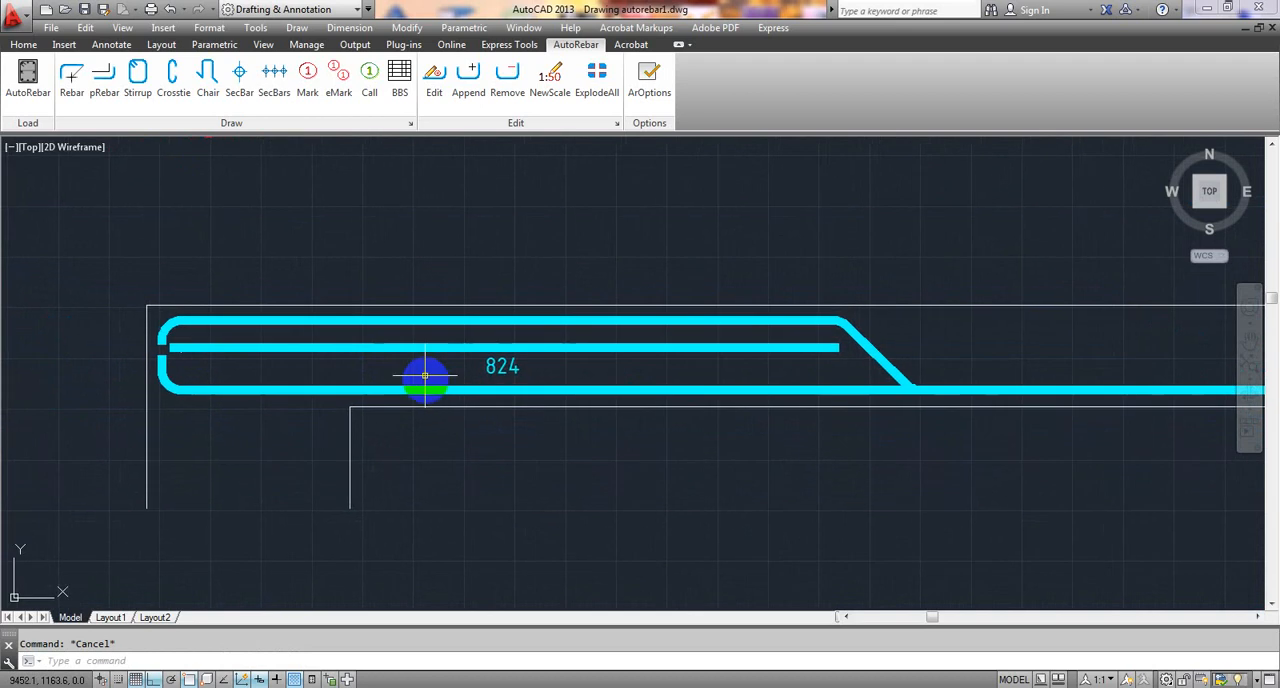
{"action": "middle_click_drag", "start_coordinate": [429, 307], "coordinate": [388, 362]}
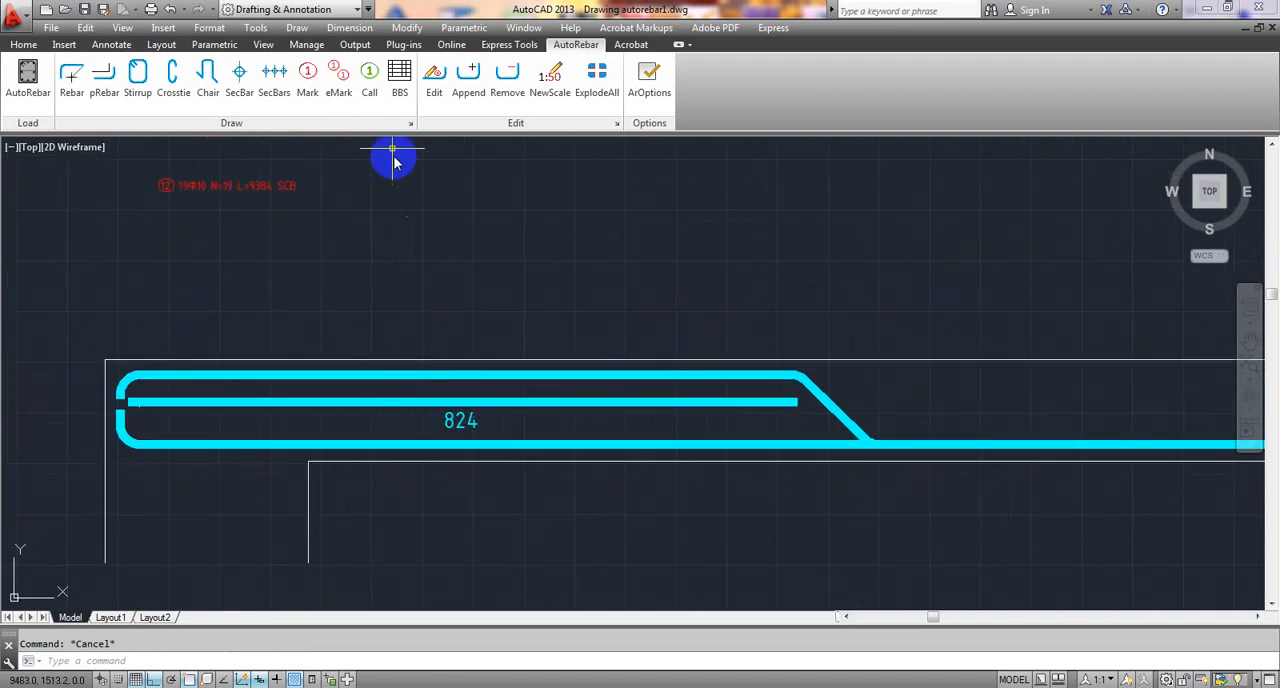
{"action": "left_click", "coordinate": [307, 74]}
{"action": "scroll", "coordinate": [419, 421], "scroll_direction": "up", "scroll_amount": 4}
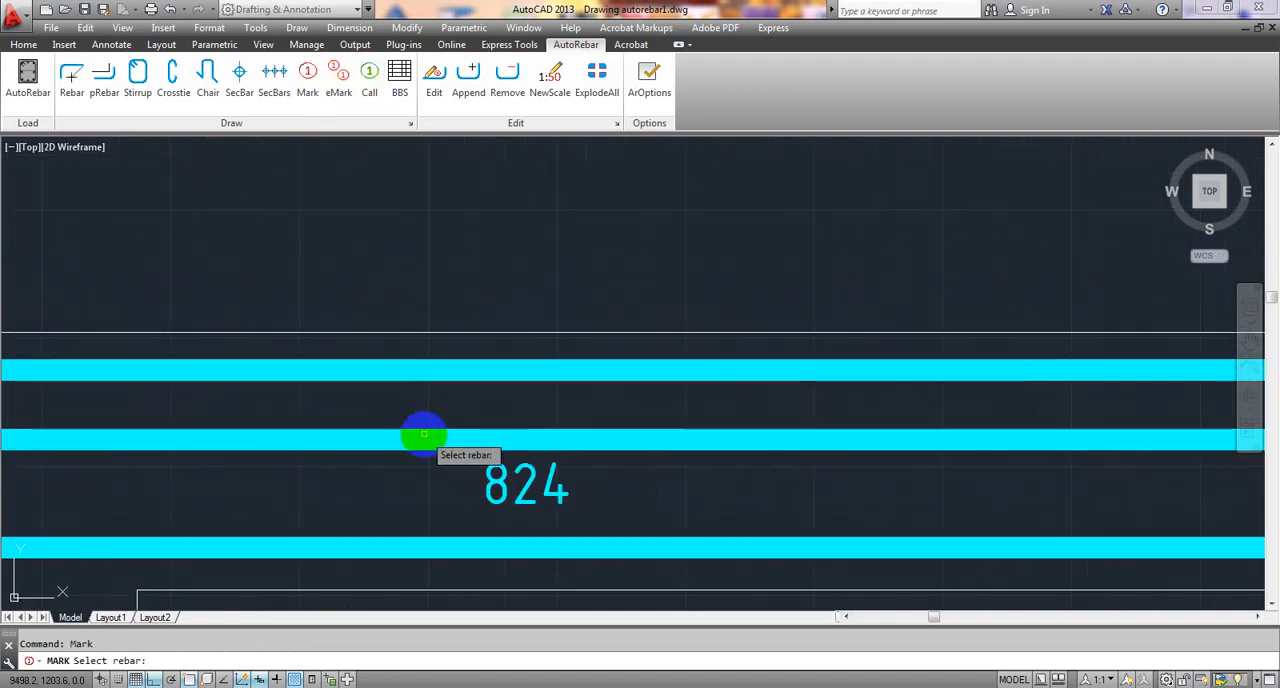
{"action": "scroll", "coordinate": [424, 441], "scroll_direction": "down", "scroll_amount": 3}
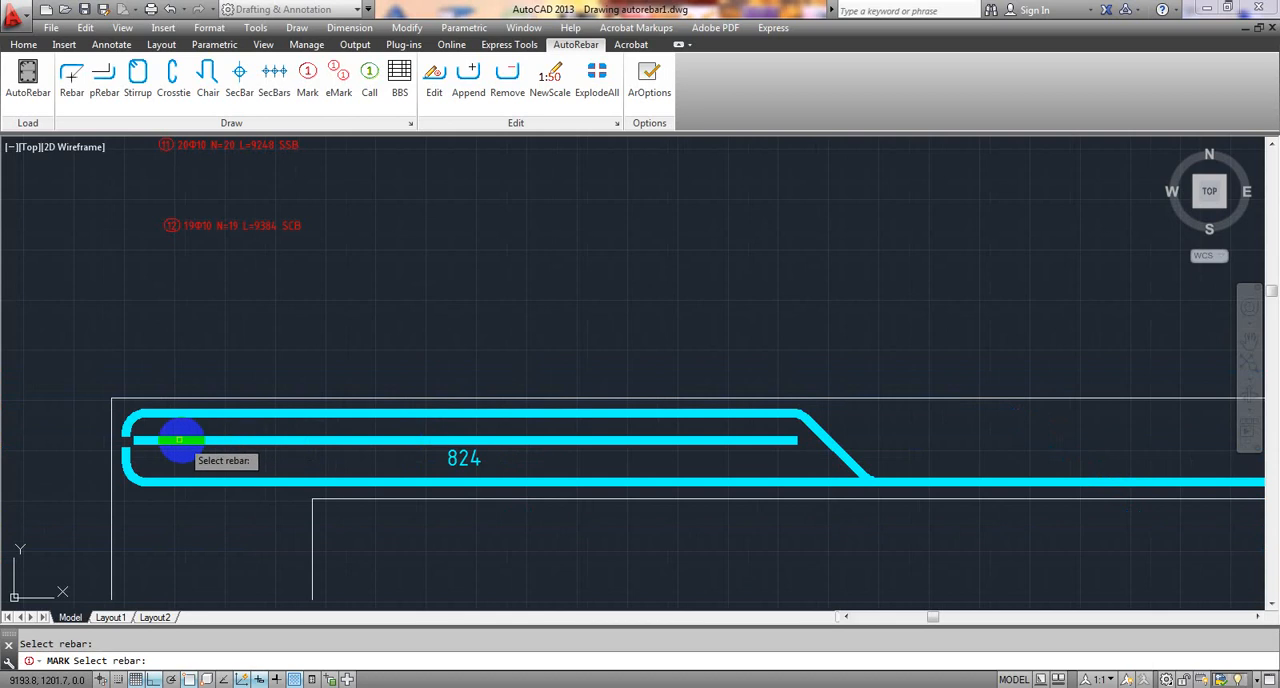
{"action": "left_click", "coordinate": [141, 441]}
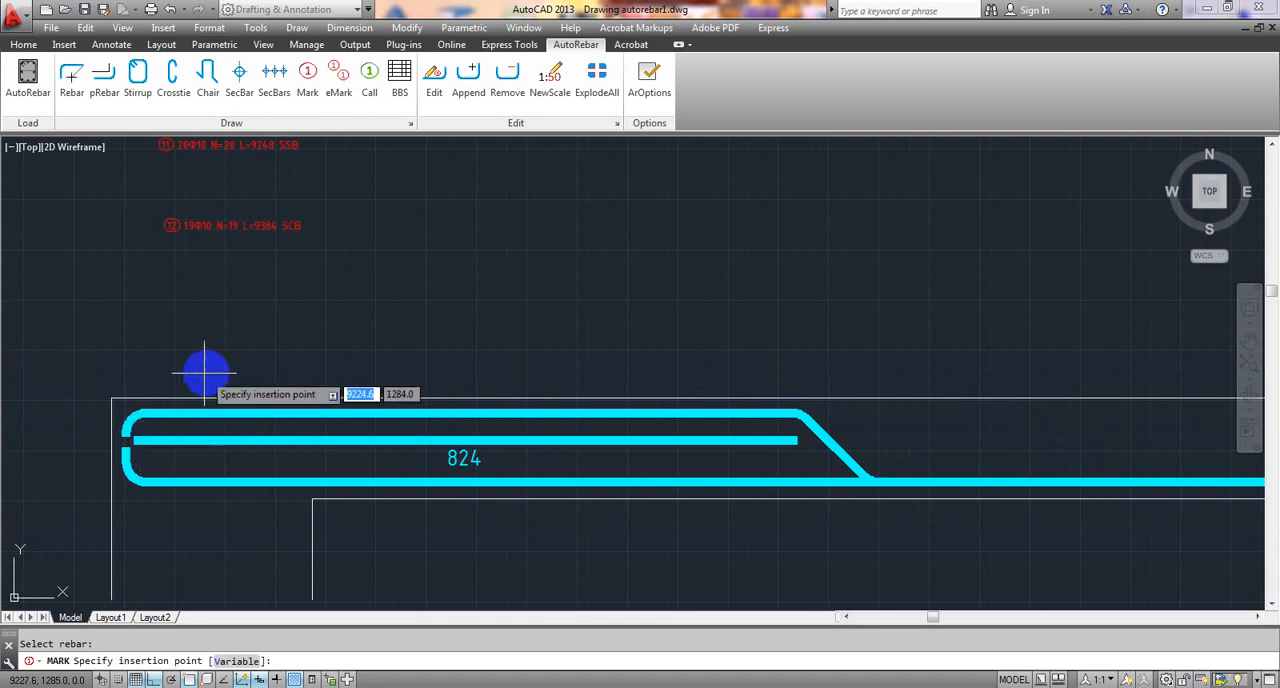
{"action": "left_click", "coordinate": [164, 301]}
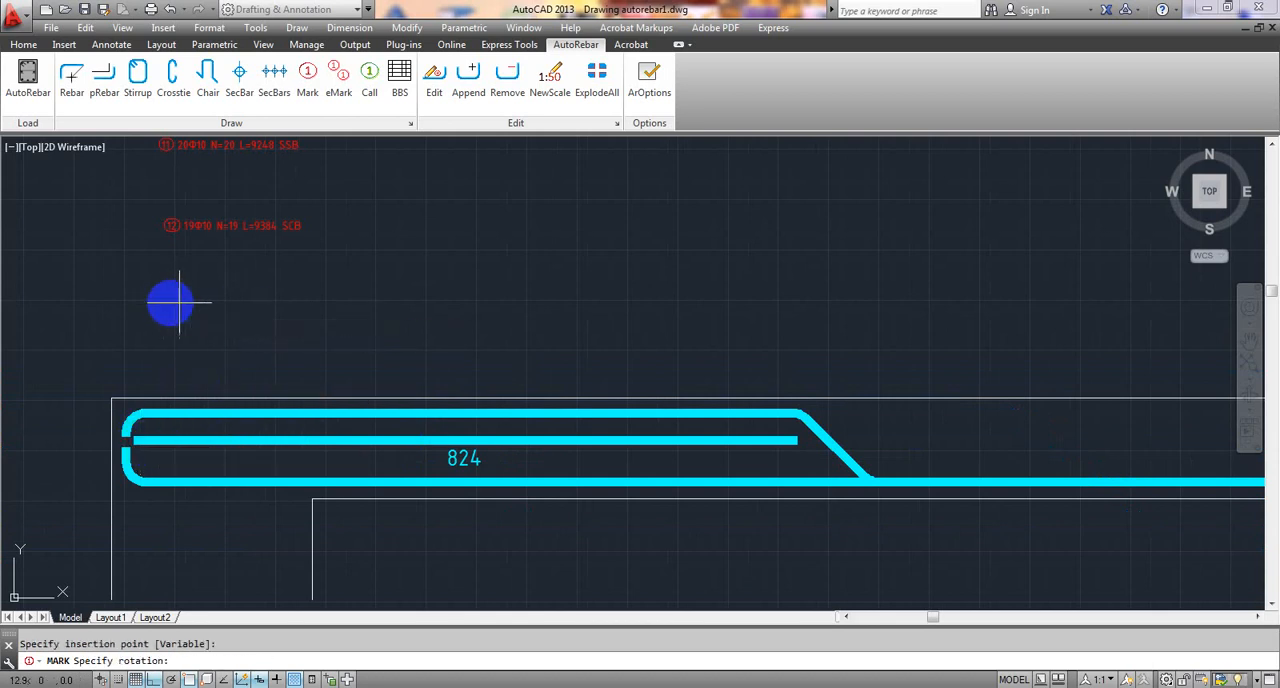
{"action": "left_click", "coordinate": [309, 305]}
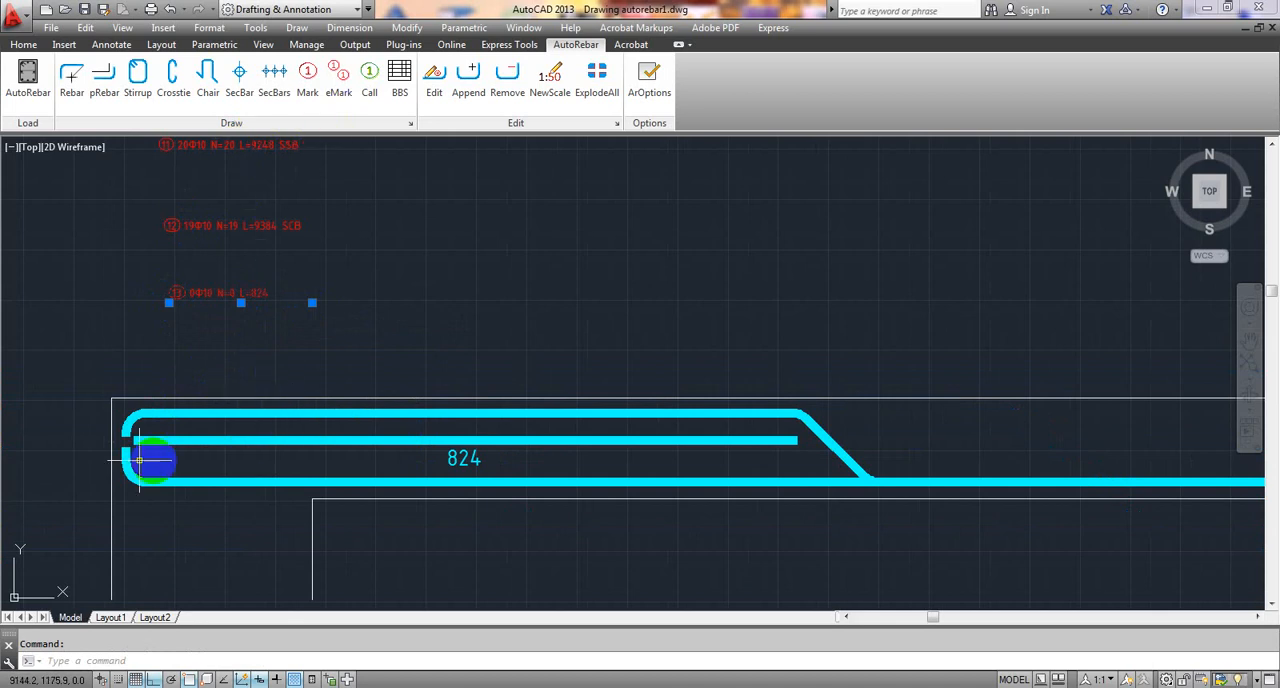
- Edit the additional top rebar's mark, setting its bar quantity n to 18
{"action": "left_click", "coordinate": [429, 86]}
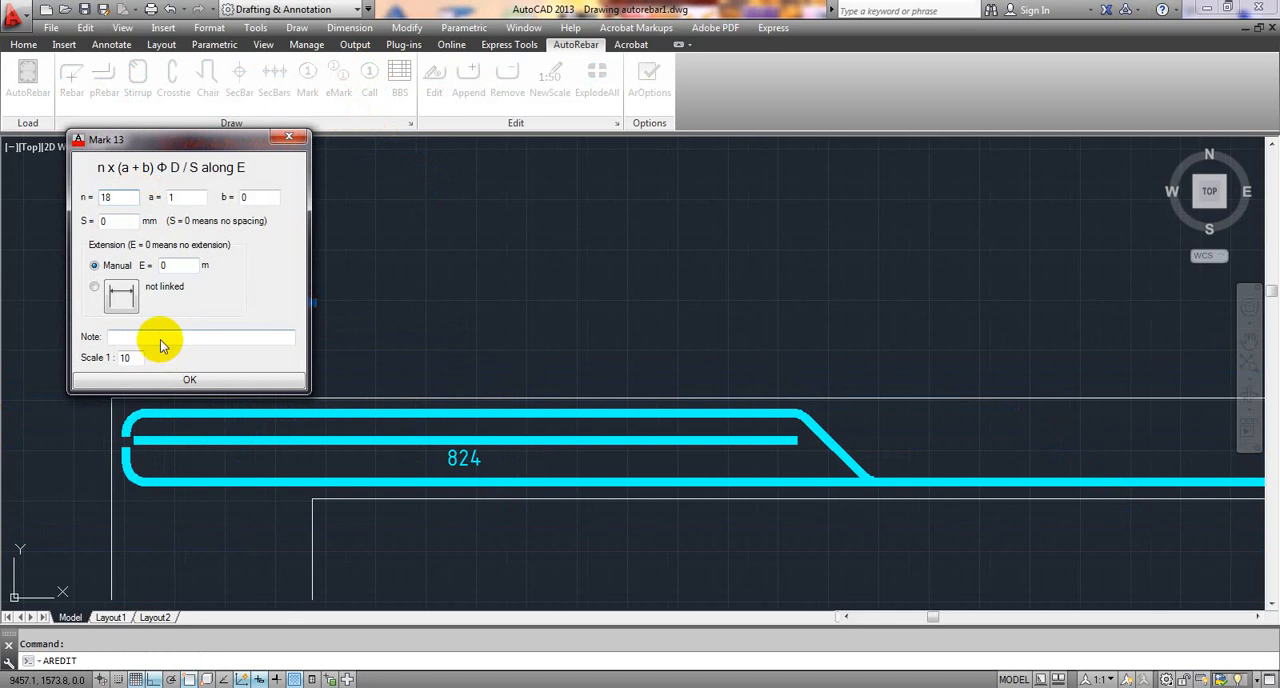
{"action": "left_click", "coordinate": [190, 380]}
{"action": "scroll", "coordinate": [509, 308], "scroll_direction": "down", "scroll_amount": 5}
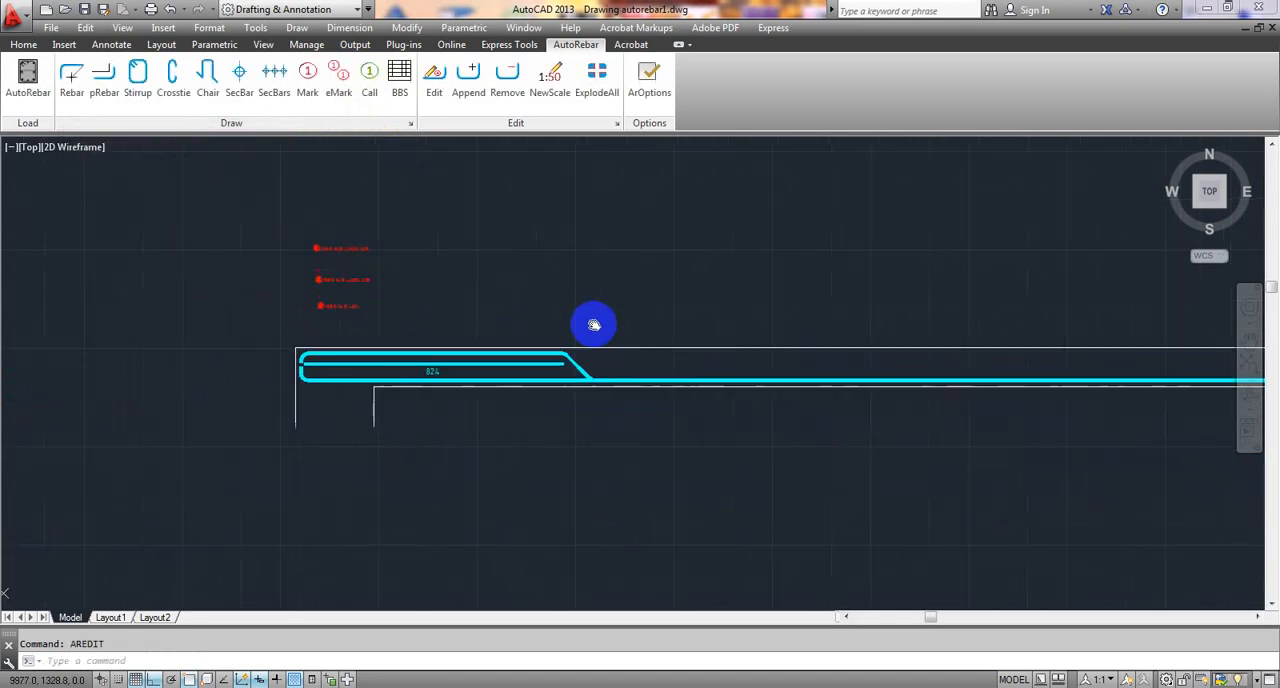
- Draw a straight 10 mm diameter rebar along the additional top polyline over the middle support, end to end, about 1893 long
{"action": "middle_click_drag", "start_coordinate": [853, 352], "coordinate": [453, 364]}
{"action": "mouse_move", "coordinate": [1008, 384]}
{"action": "middle_mouse_down"}
{"action": "mouse_move", "coordinate": [374, 386]}
{"action": "mouse_move", "coordinate": [450, 409]}
{"action": "mouse_move", "coordinate": [329, 374]}
{"action": "middle_mouse_up"}
{"action": "scroll", "coordinate": [634, 400], "scroll_direction": "up", "scroll_amount": 4}
{"action": "scroll", "coordinate": [511, 354], "scroll_direction": "up", "scroll_amount": 3}
{"action": "scroll", "coordinate": [549, 354], "scroll_direction": "down", "scroll_amount": 3}
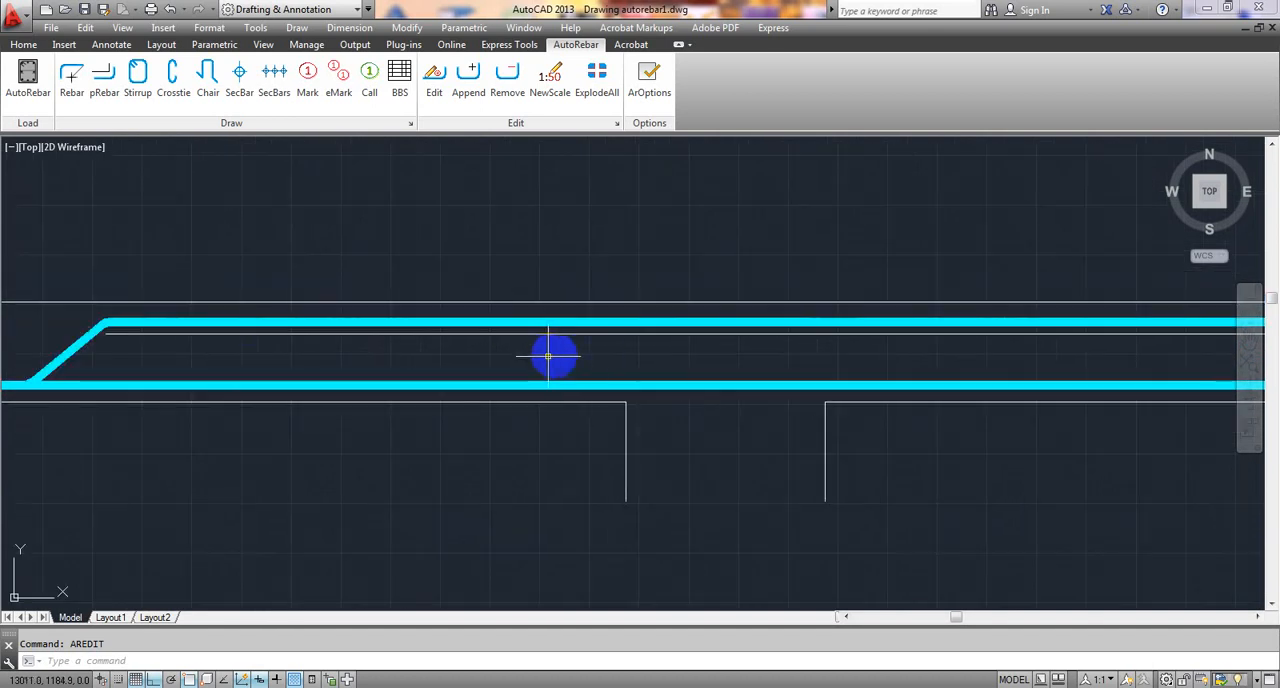
{"action": "middle_click_drag", "start_coordinate": [549, 354], "coordinate": [553, 352]}
{"action": "left_click", "coordinate": [71, 78]}
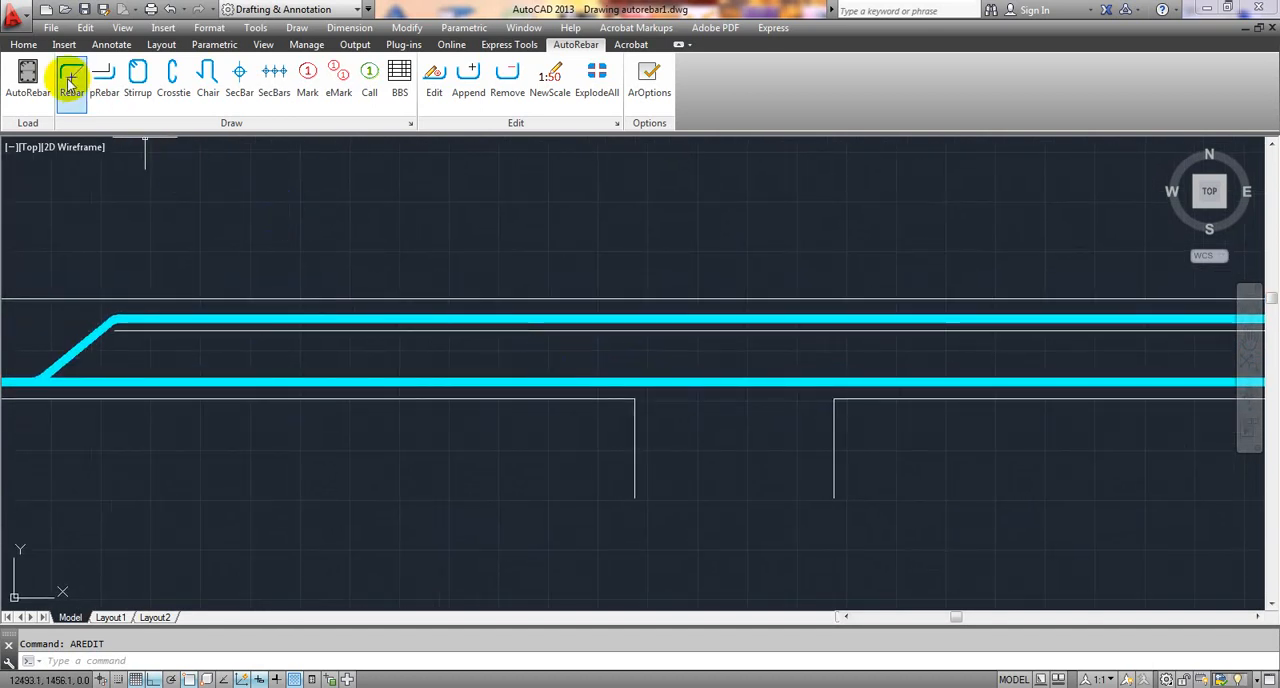
{"action": "scroll", "coordinate": [116, 340], "scroll_direction": "up", "scroll_amount": 3}
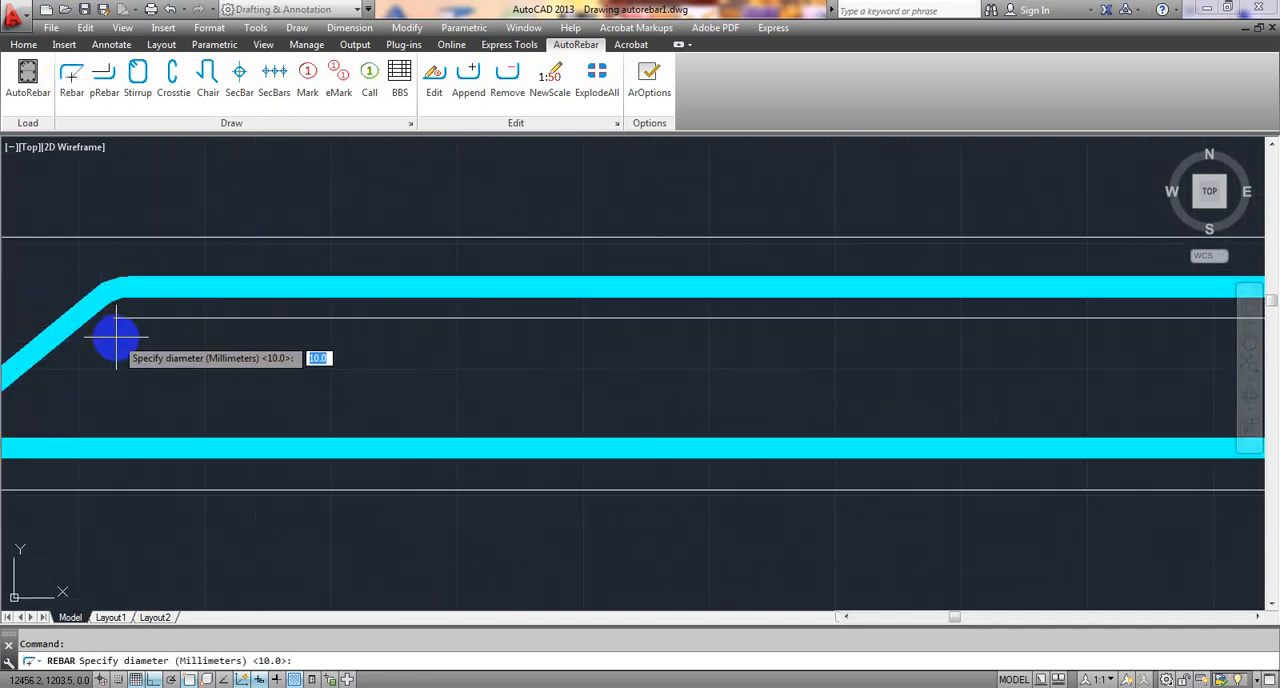
{"action": "key", "text": "Return"}
{"action": "scroll", "coordinate": [118, 333], "scroll_direction": "up", "scroll_amount": 2}
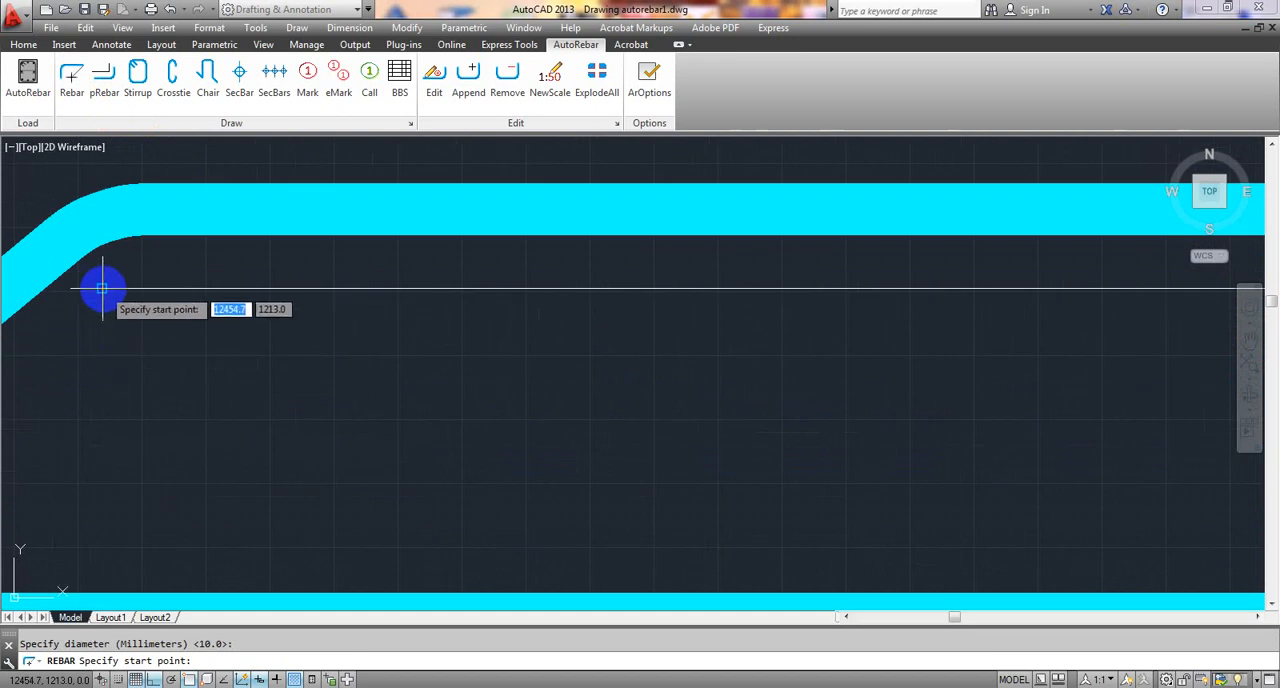
{"action": "scroll", "coordinate": [102, 288], "scroll_direction": "down", "scroll_amount": 5}
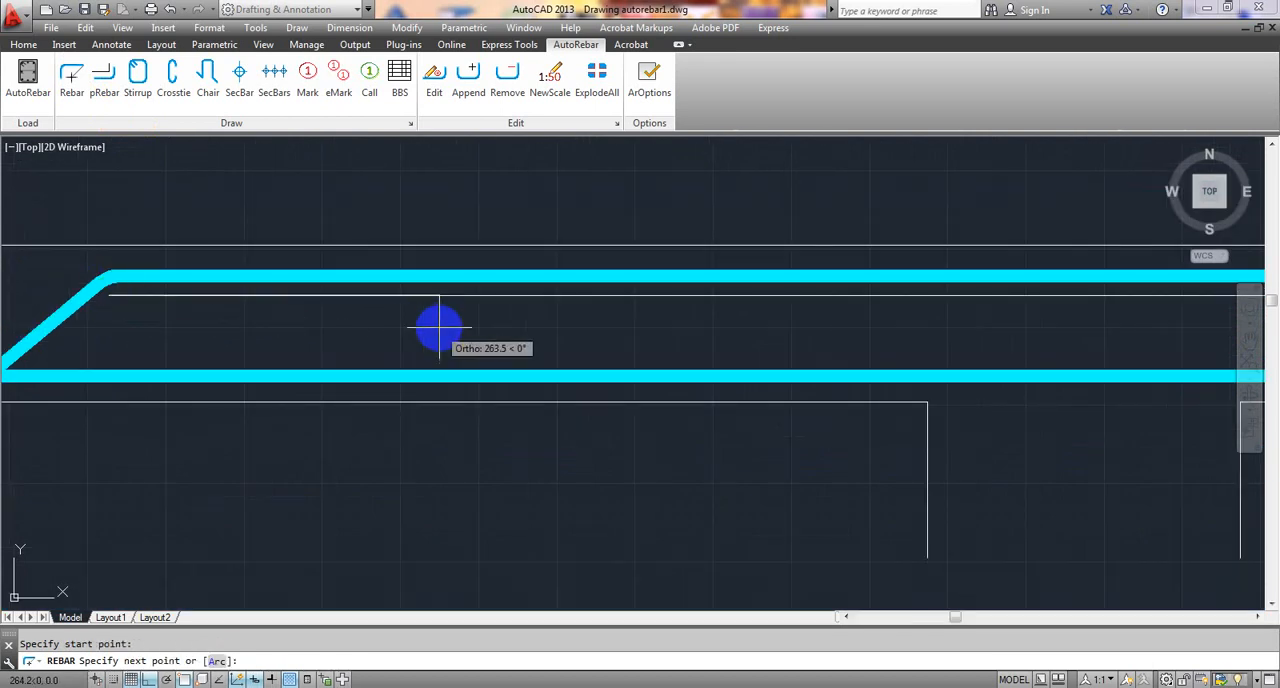
{"action": "scroll", "coordinate": [450, 328], "scroll_direction": "down", "scroll_amount": 2}
{"action": "middle_click_drag", "start_coordinate": [534, 317], "coordinate": [94, 345]}
{"action": "middle_click_drag", "start_coordinate": [916, 361], "coordinate": [92, 404]}
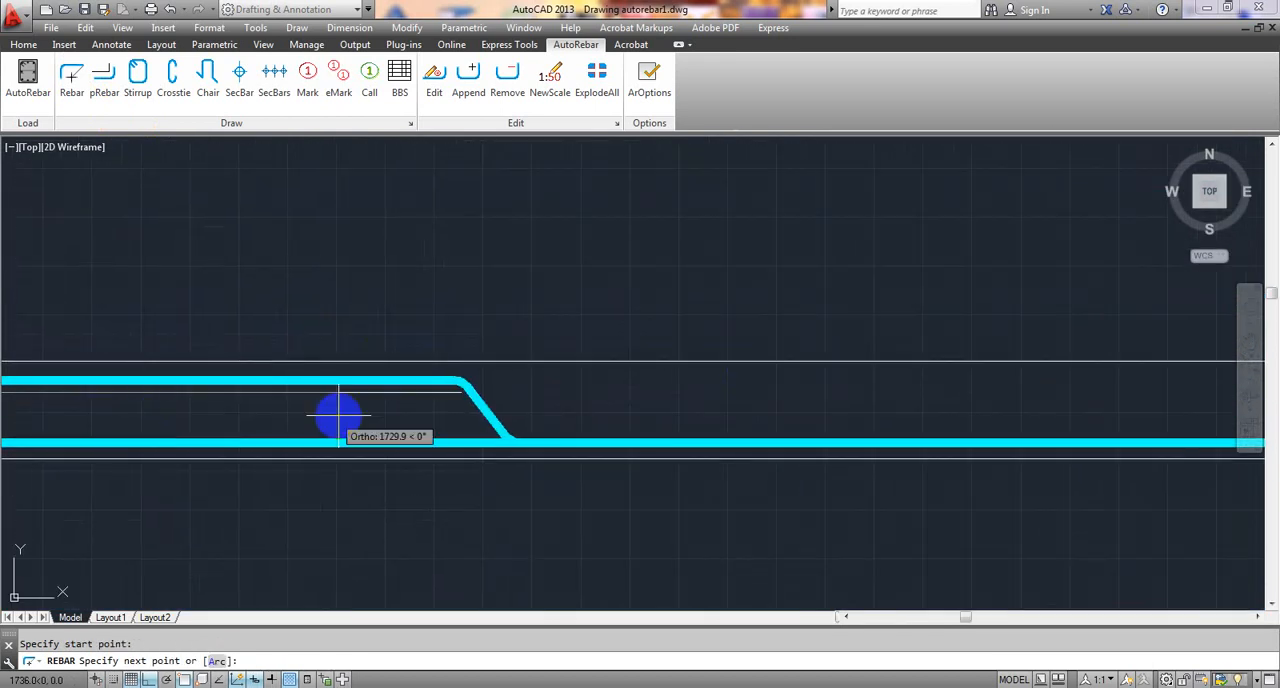
{"action": "scroll", "coordinate": [337, 417], "scroll_direction": "up", "scroll_amount": 2}
{"action": "scroll", "coordinate": [625, 390], "scroll_direction": "up", "scroll_amount": 4}
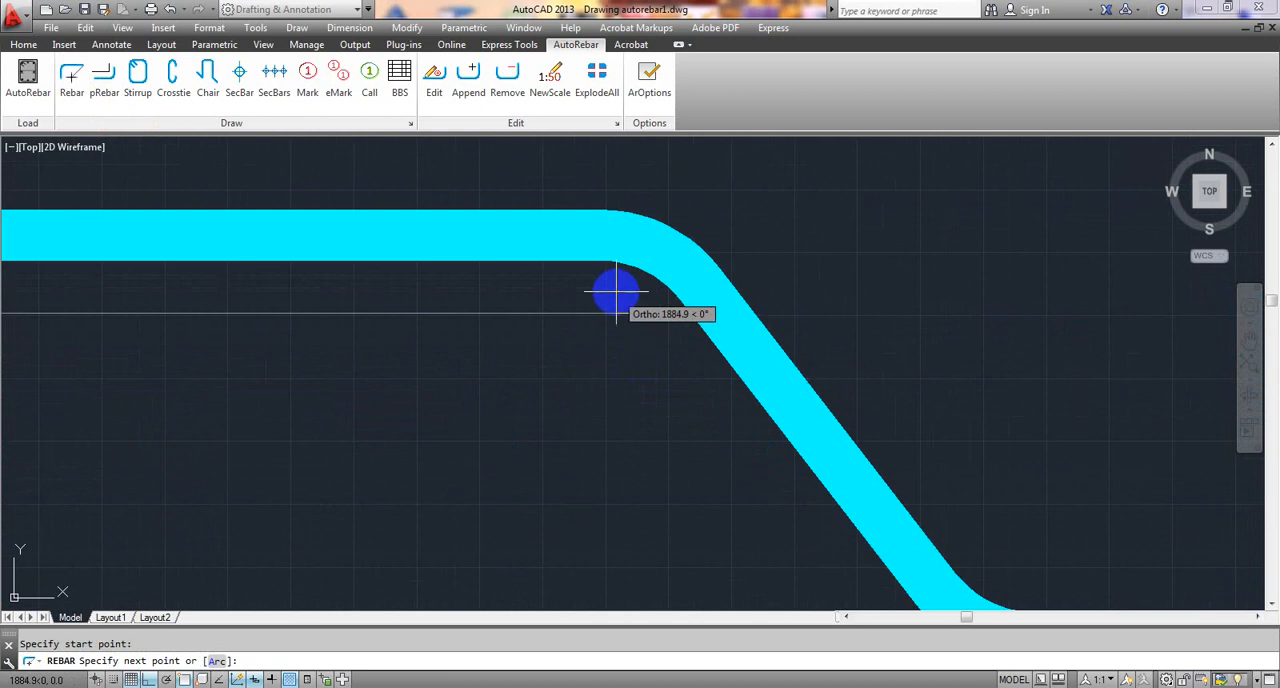
{"action": "left_click", "coordinate": [658, 314]}
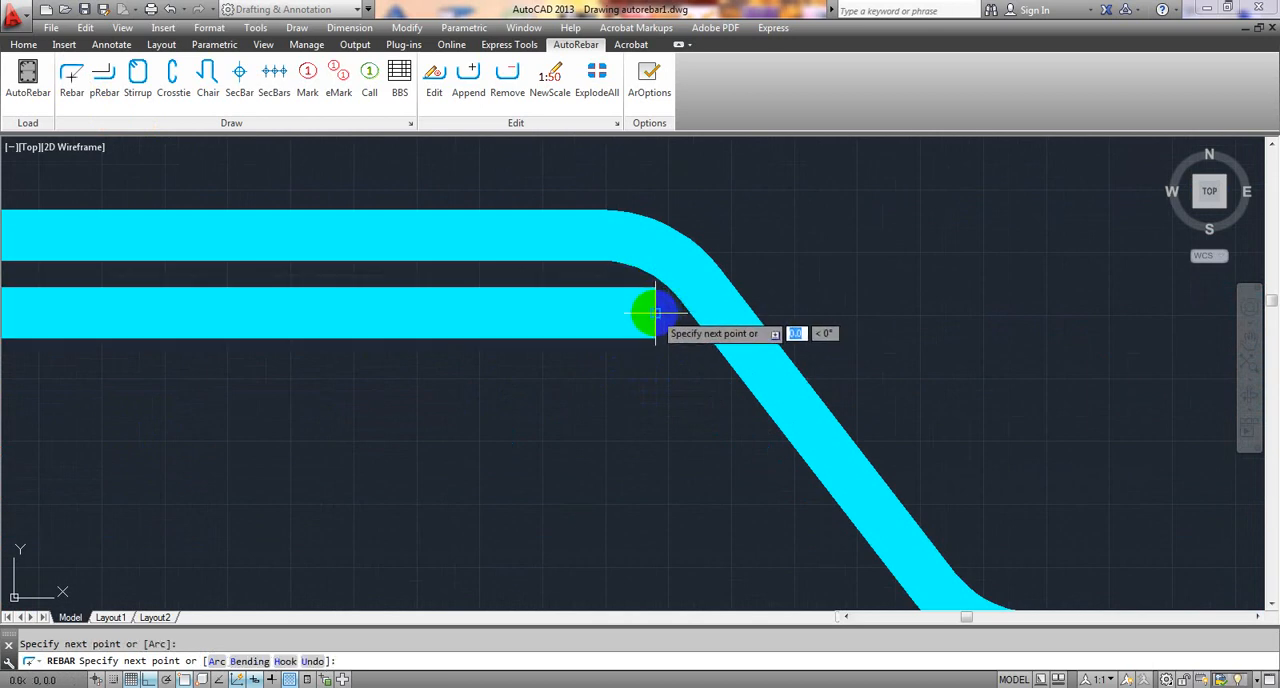
{"action": "scroll", "coordinate": [645, 358], "scroll_direction": "down", "scroll_amount": 3}
{"action": "key", "text": "Escape"}
{"action": "scroll", "coordinate": [514, 363], "scroll_direction": "down", "scroll_amount": 3}
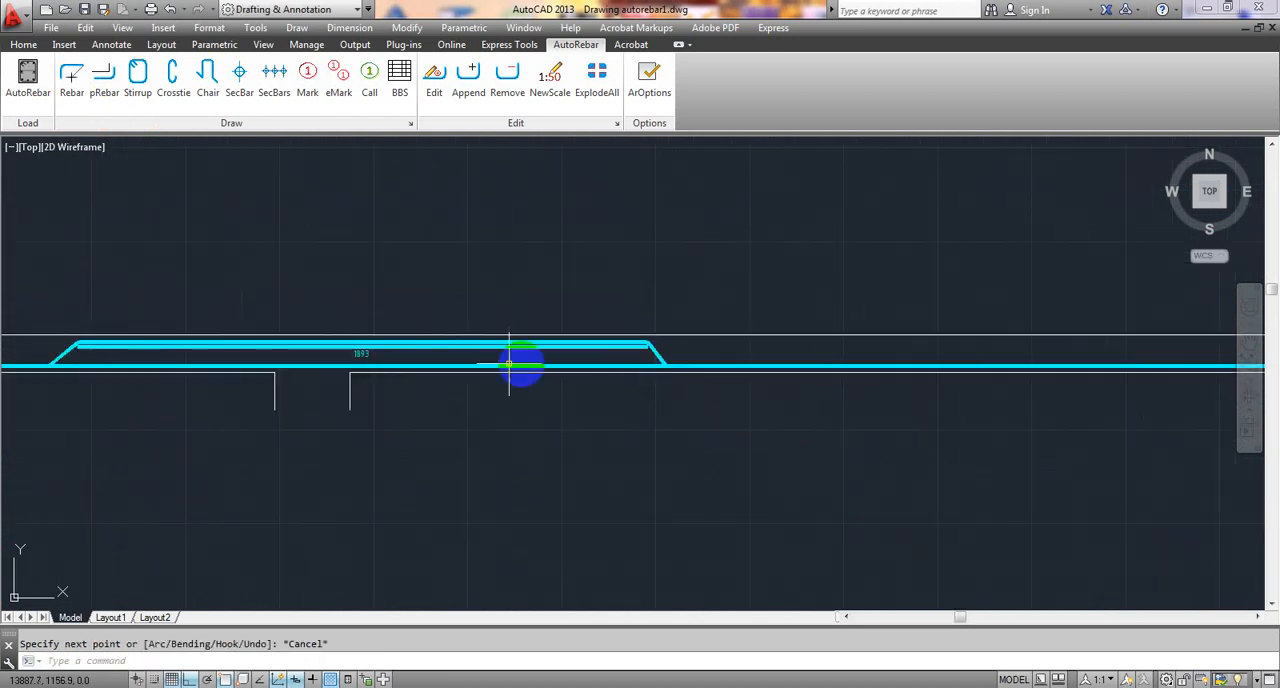
- Place a horizontal mark for the middle support's straight additional top rebar above the beam, near that bar's left end
{"action": "middle_click_drag", "start_coordinate": [410, 252], "coordinate": [450, 236]}
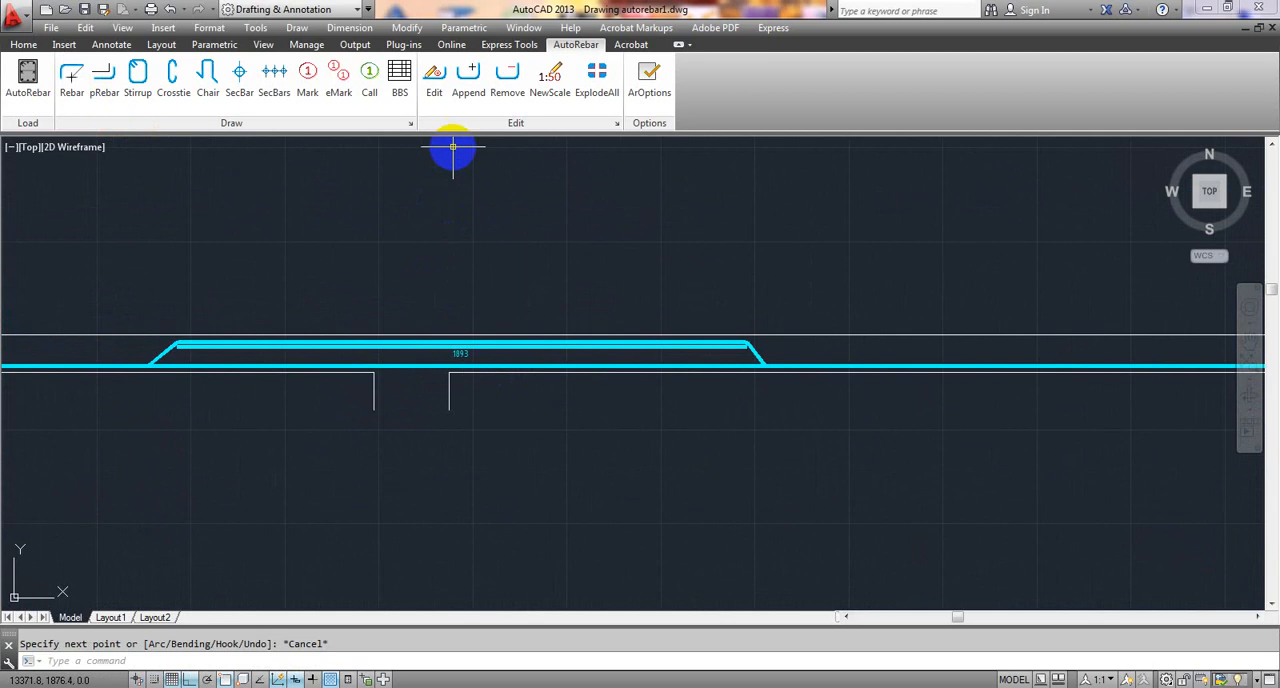
{"action": "left_click", "coordinate": [307, 80]}
{"action": "scroll", "coordinate": [375, 300], "scroll_direction": "up", "scroll_amount": 7}
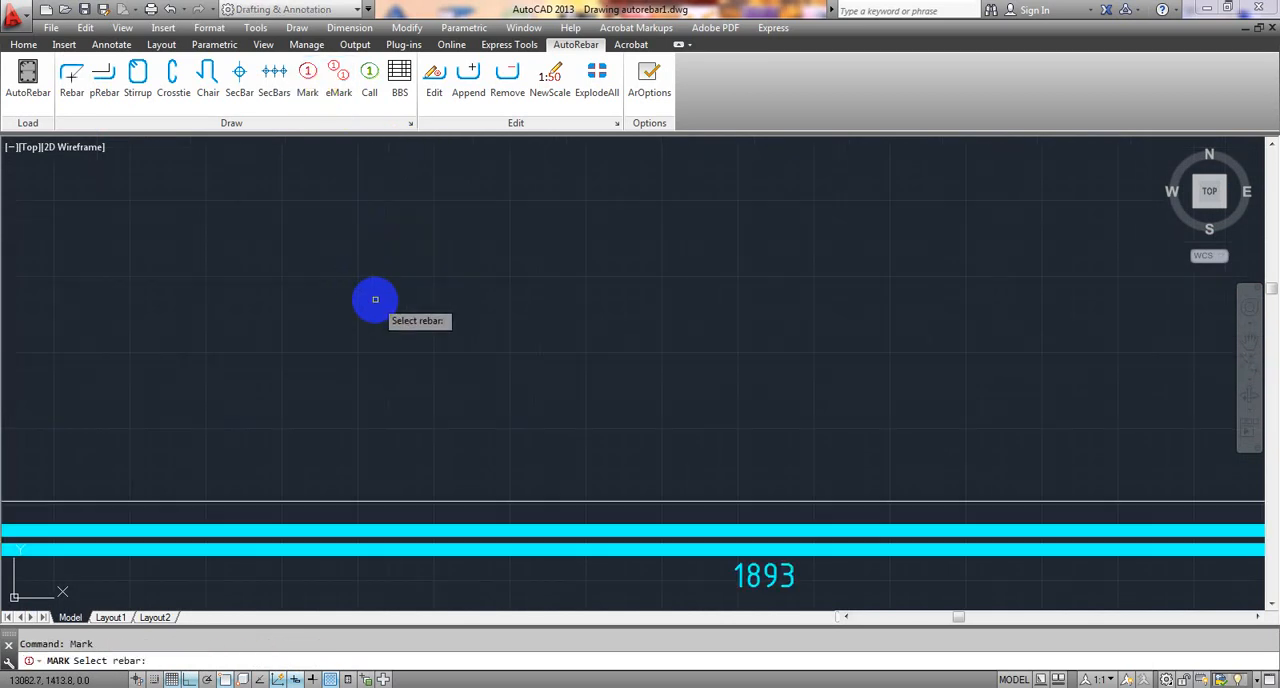
{"action": "middle_click_drag", "start_coordinate": [470, 432], "coordinate": [503, 326]}
{"action": "left_click", "coordinate": [491, 435]}
{"action": "middle_click_drag", "start_coordinate": [455, 438], "coordinate": [864, 393]}
{"action": "left_click", "coordinate": [67, 390]}
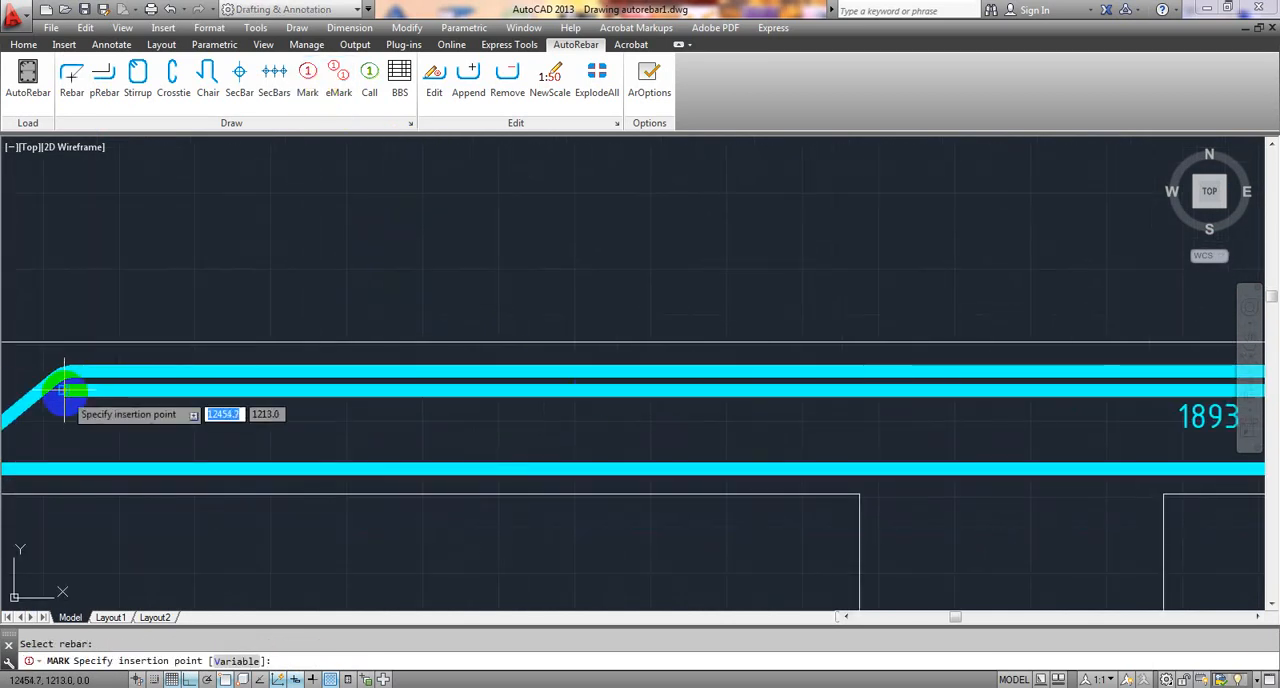
{"action": "scroll", "coordinate": [205, 288], "scroll_direction": "down", "scroll_amount": 2}
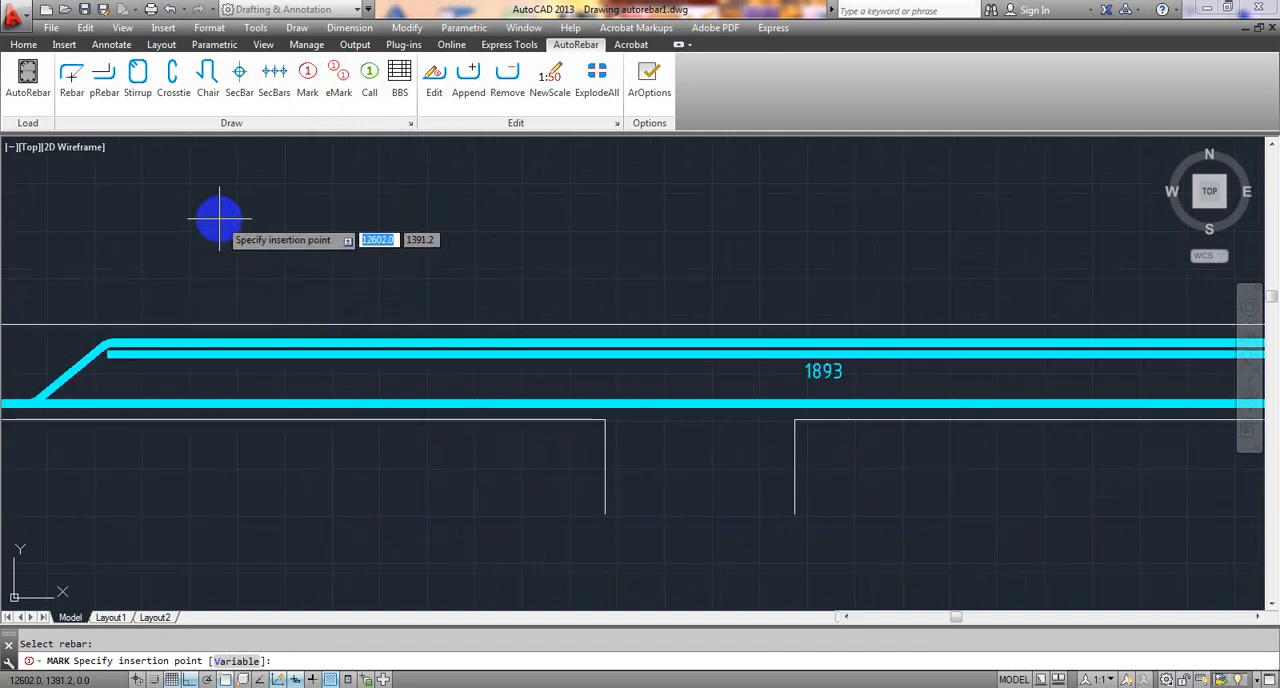
{"action": "left_click", "coordinate": [305, 213]}
{"action": "left_click", "coordinate": [426, 214]}
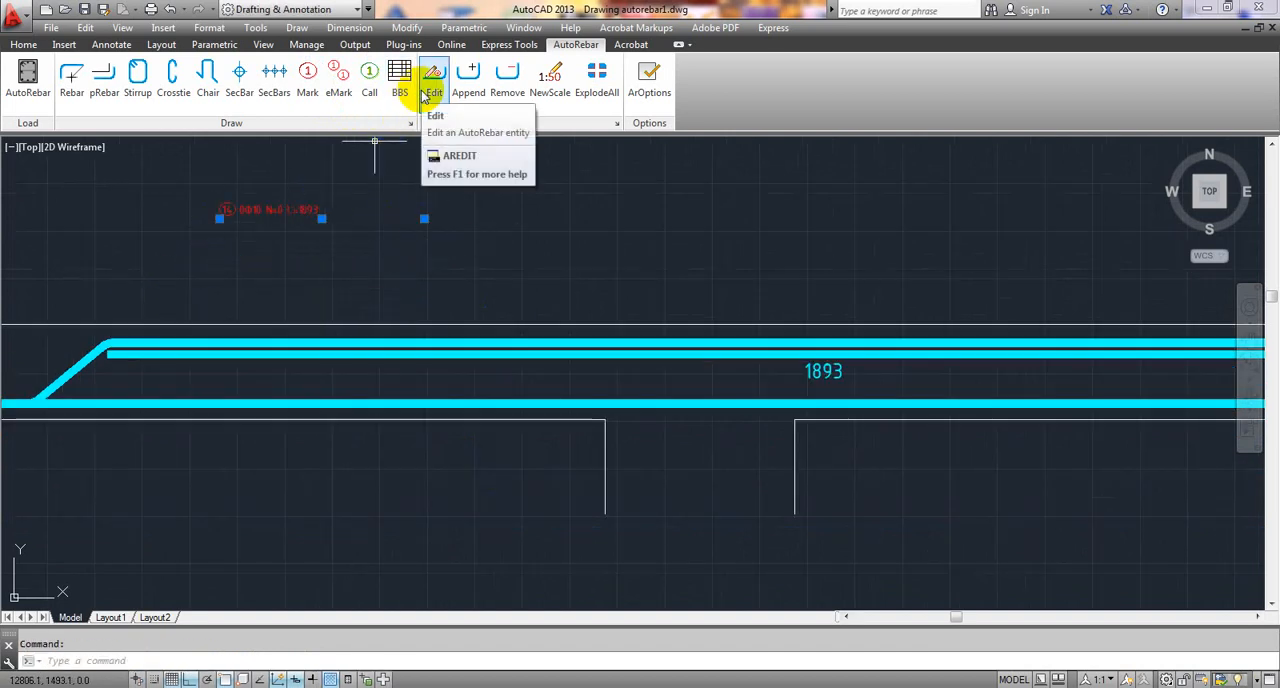
- Edit the middle support rebar's mark, setting its bar quantity n to 36
{"action": "scroll", "coordinate": [650, 388], "scroll_direction": "down", "scroll_amount": 2}
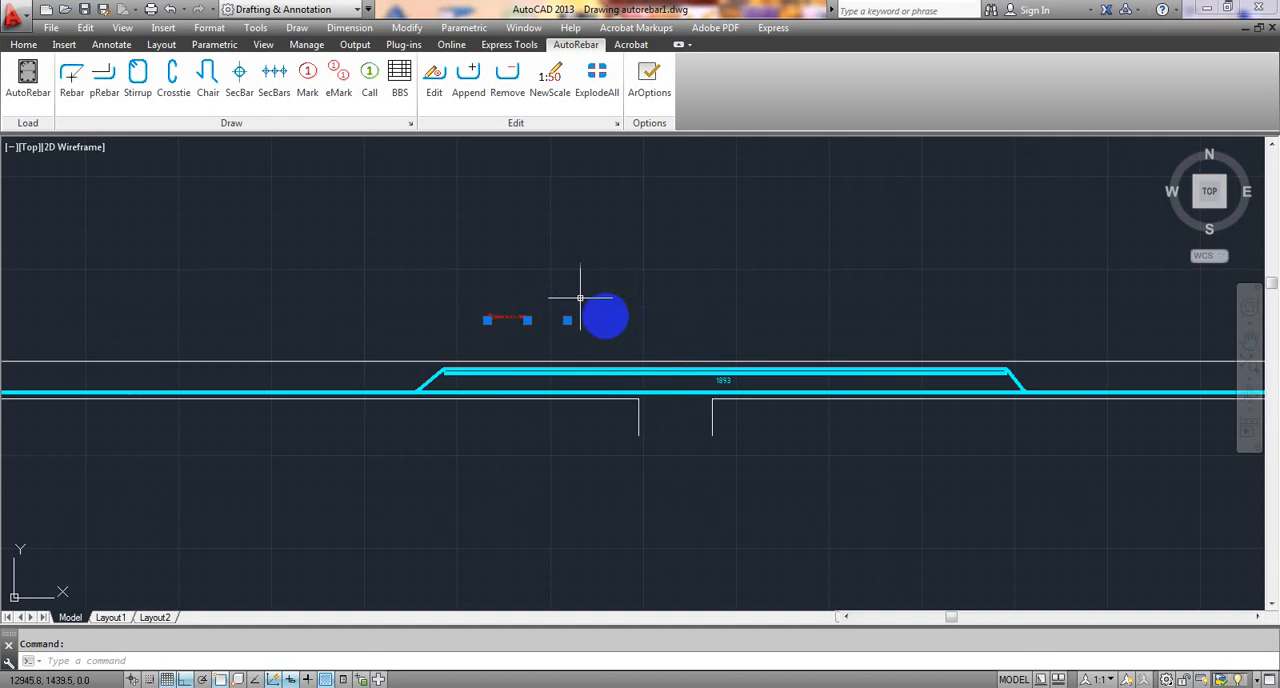
{"action": "left_click", "coordinate": [432, 84]}
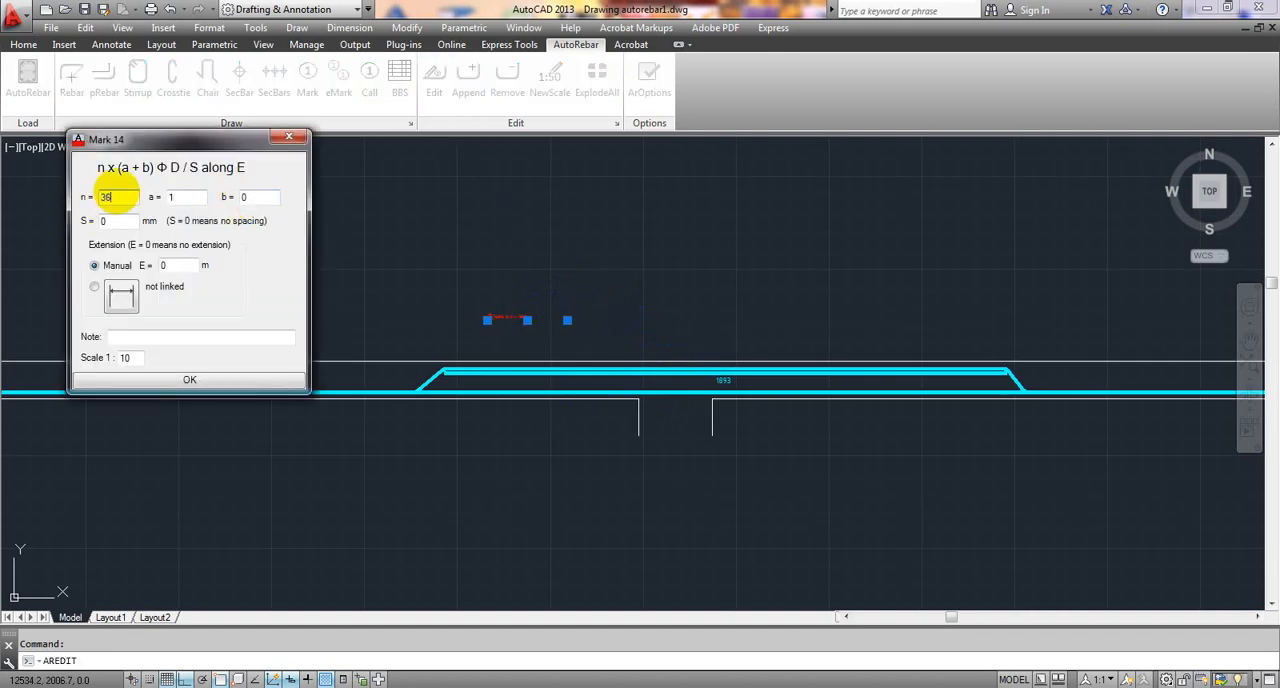
{"action": "left_click", "coordinate": [194, 385]}
- Stretch the vertical end segment of the beam's right-end additional top polyline inward by about 10, away from the bent-up rebar
{"action": "scroll", "coordinate": [285, 406], "scroll_direction": "down", "scroll_amount": 6}
{"action": "middle_click_drag", "start_coordinate": [586, 438], "coordinate": [506, 443]}
{"action": "scroll", "coordinate": [582, 426], "scroll_direction": "up", "scroll_amount": 6}
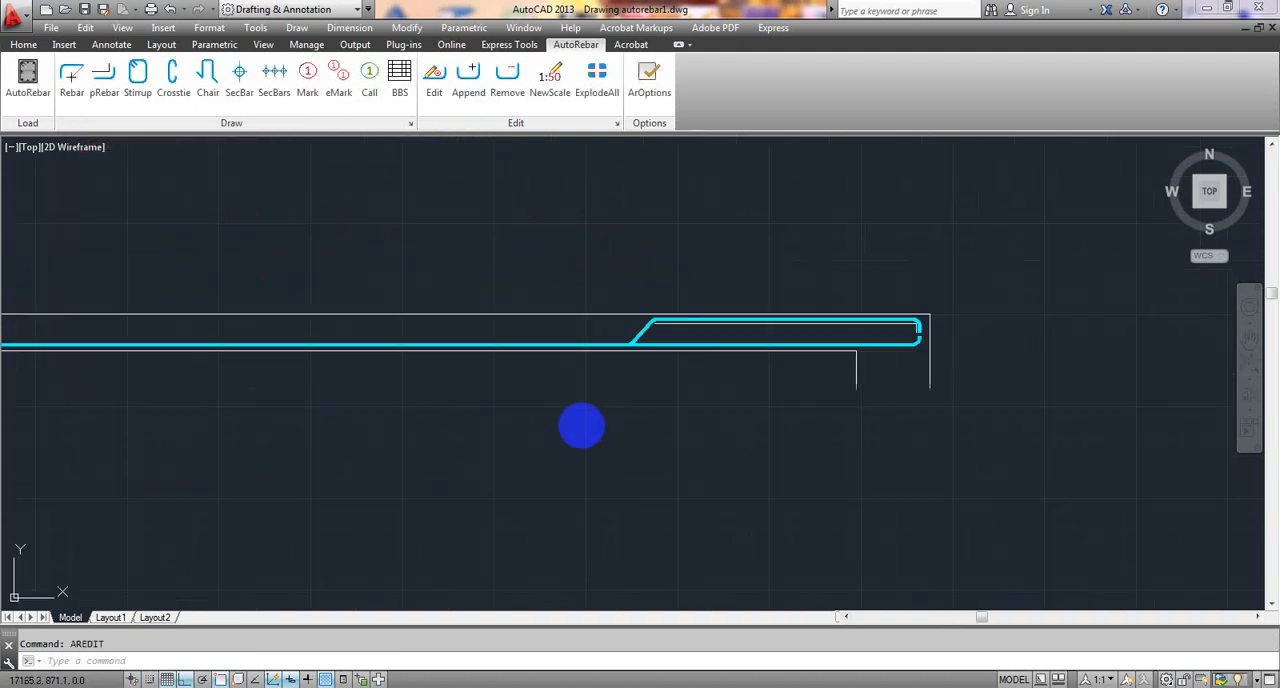
{"action": "scroll", "coordinate": [656, 399], "scroll_direction": "up", "scroll_amount": 4}
{"action": "mouse_move", "coordinate": [780, 357]}
{"action": "middle_mouse_down"}
{"action": "mouse_move", "coordinate": [563, 443]}
{"action": "mouse_move", "coordinate": [514, 449]}
{"action": "middle_mouse_up"}
{"action": "scroll", "coordinate": [663, 351], "scroll_direction": "up", "scroll_amount": 2}
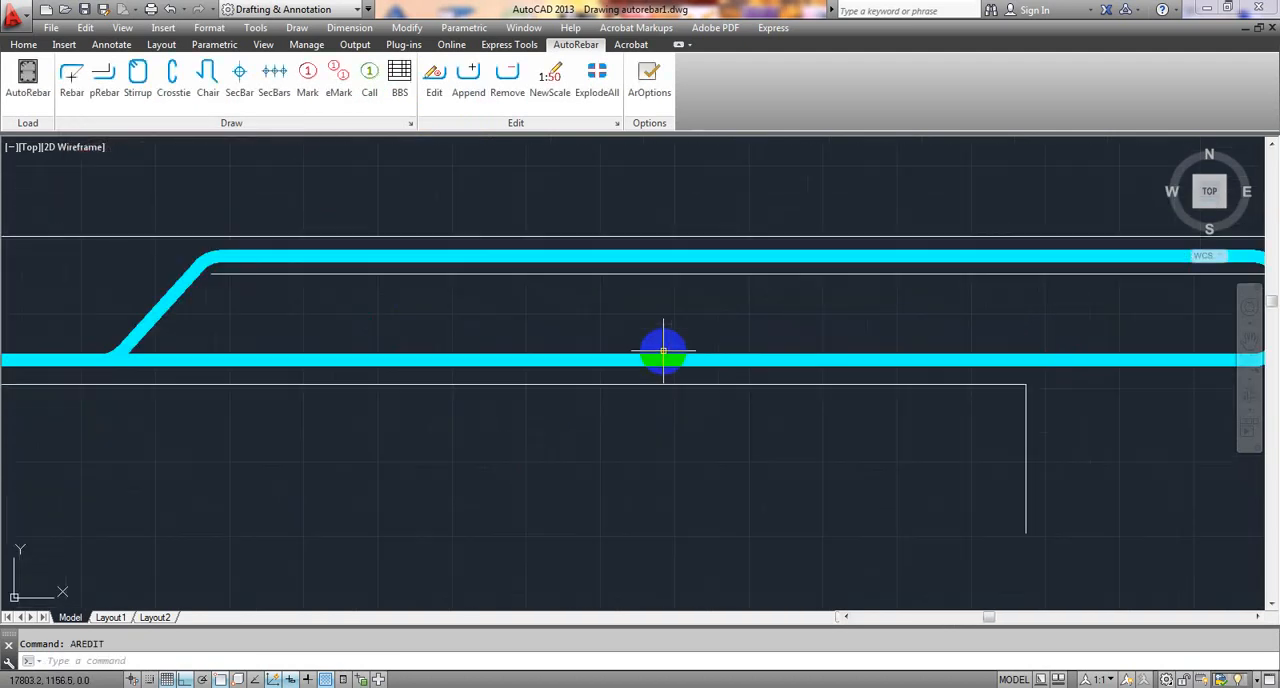
{"action": "middle_click_drag", "start_coordinate": [663, 351], "coordinate": [526, 391]}
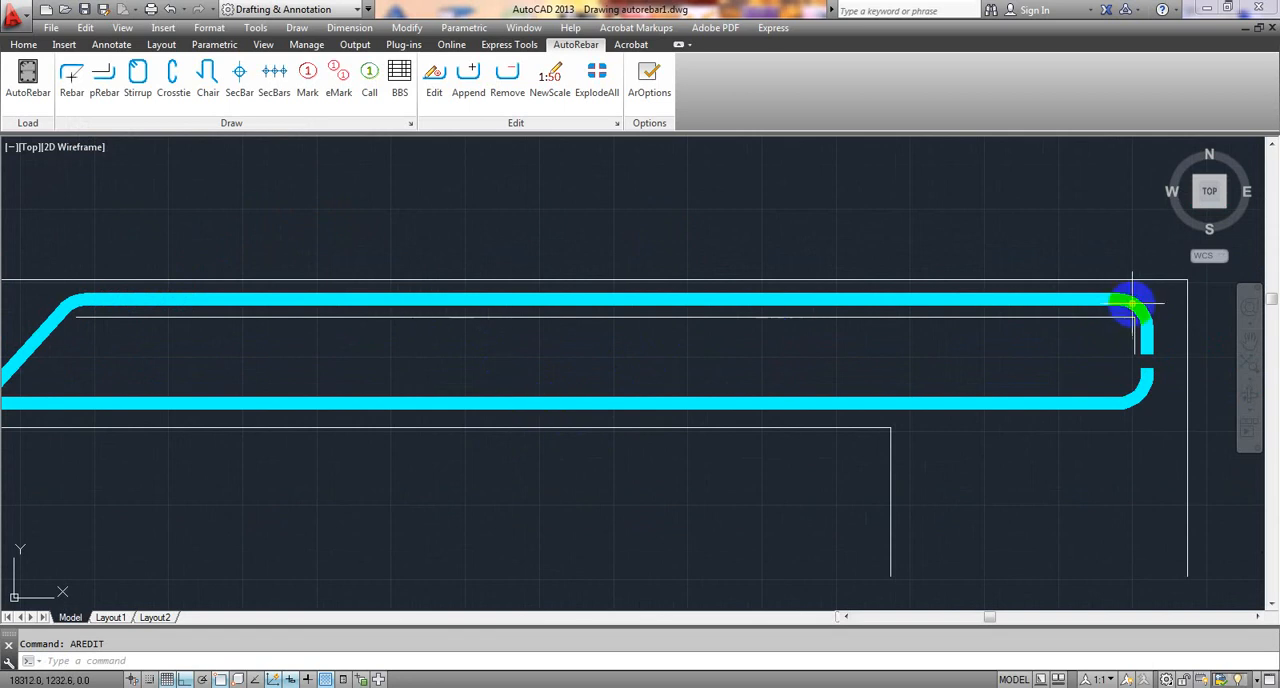
{"action": "scroll", "coordinate": [1116, 340], "scroll_direction": "up", "scroll_amount": 4}
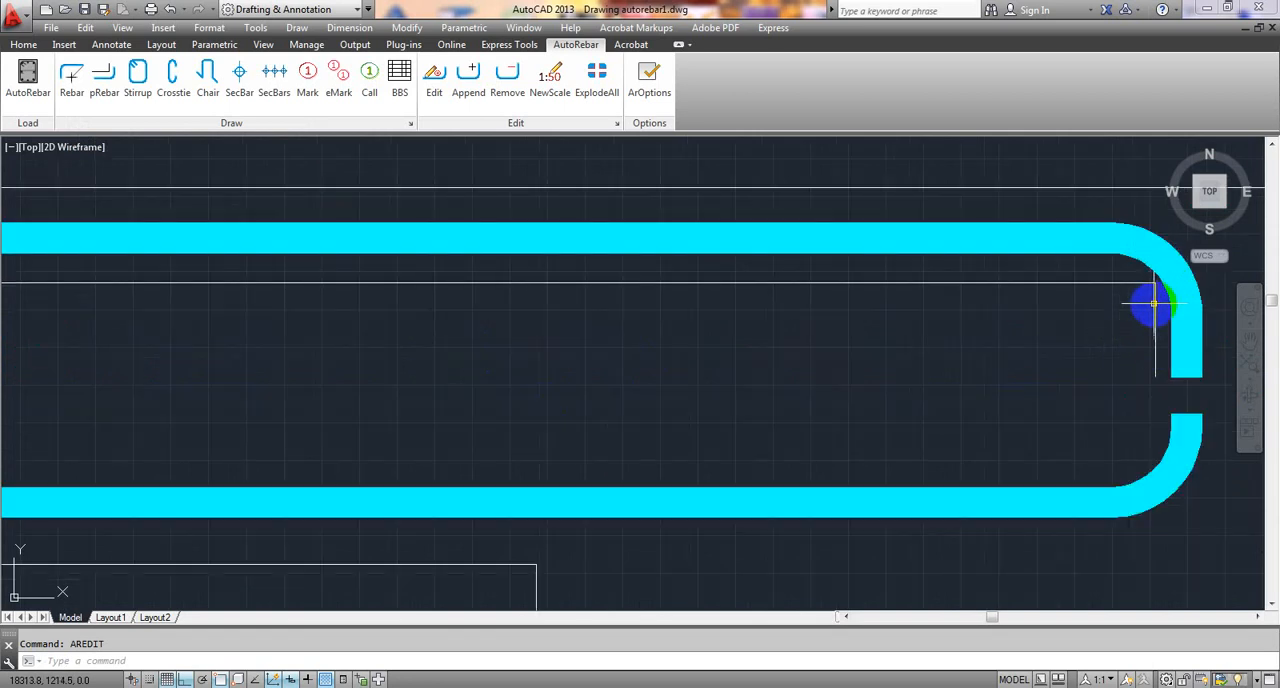
{"action": "left_click", "coordinate": [1155, 330]}
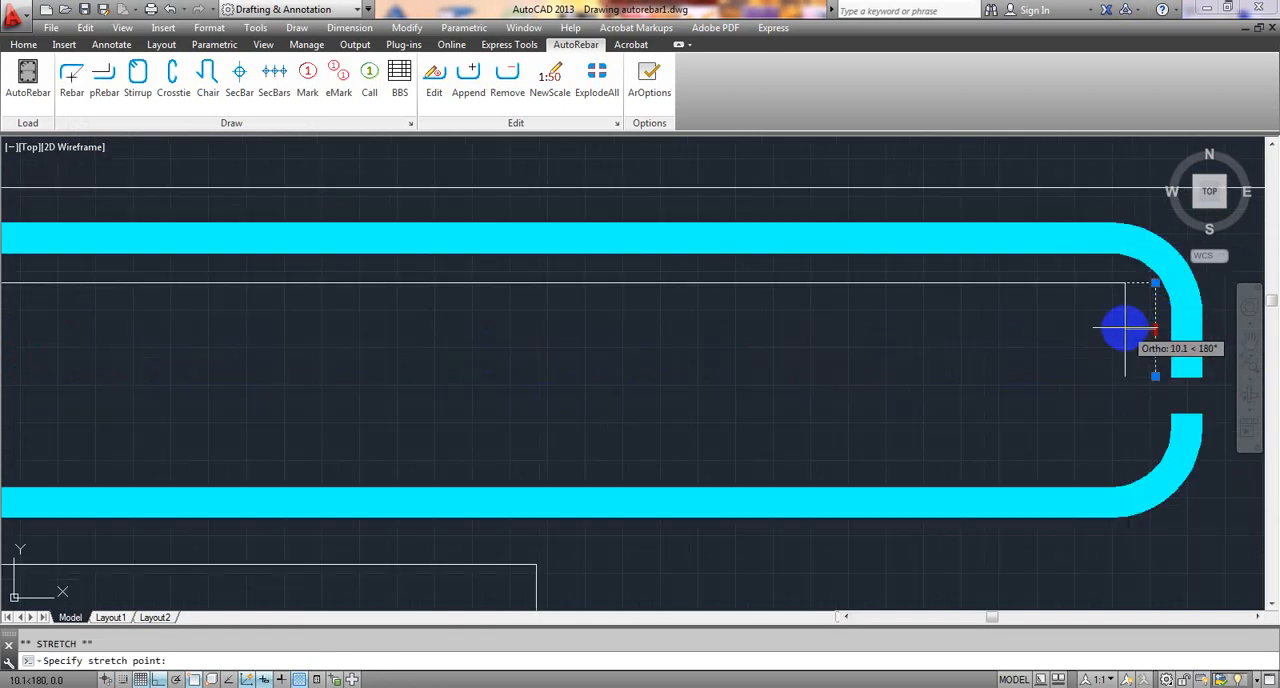
{"action": "left_click", "coordinate": [1125, 328]}
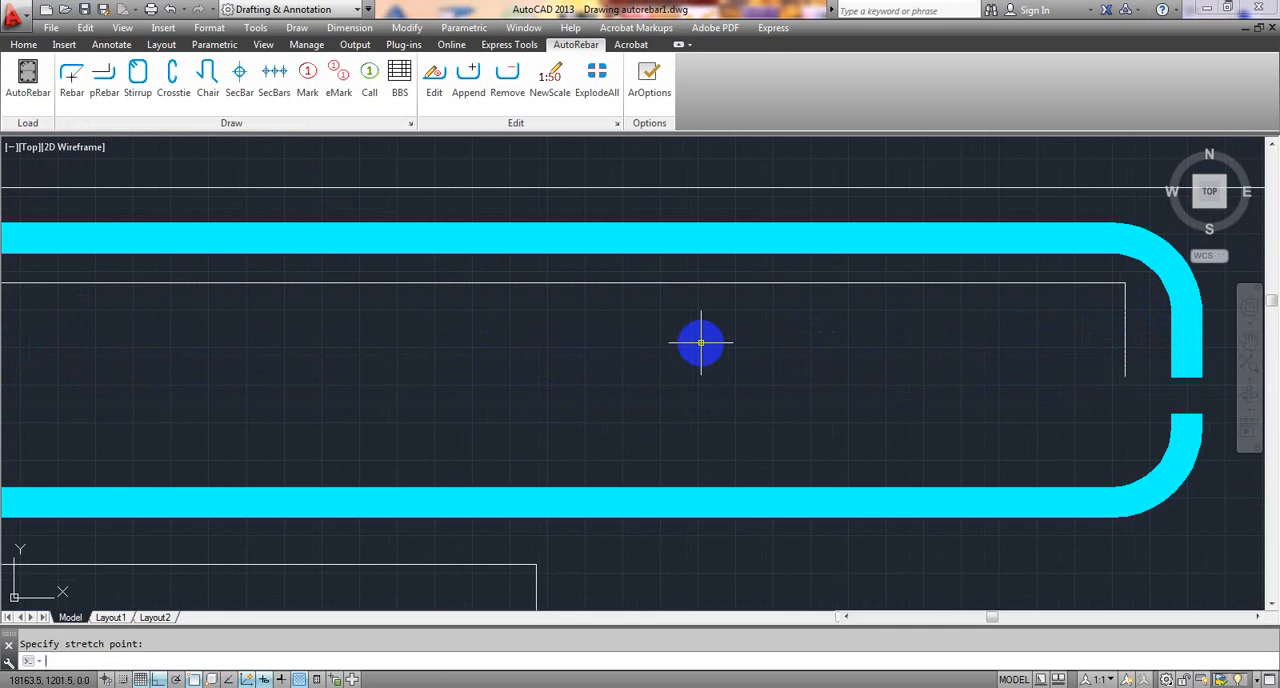
{"action": "key", "text": "Escape"}
- Create a 10 mm diameter rebar from the adjusted additional top polyline at the beam's right end
{"action": "scroll", "coordinate": [701, 343], "scroll_direction": "down", "scroll_amount": 4}
{"action": "middle_click_drag", "start_coordinate": [527, 343], "coordinate": [877, 317]}
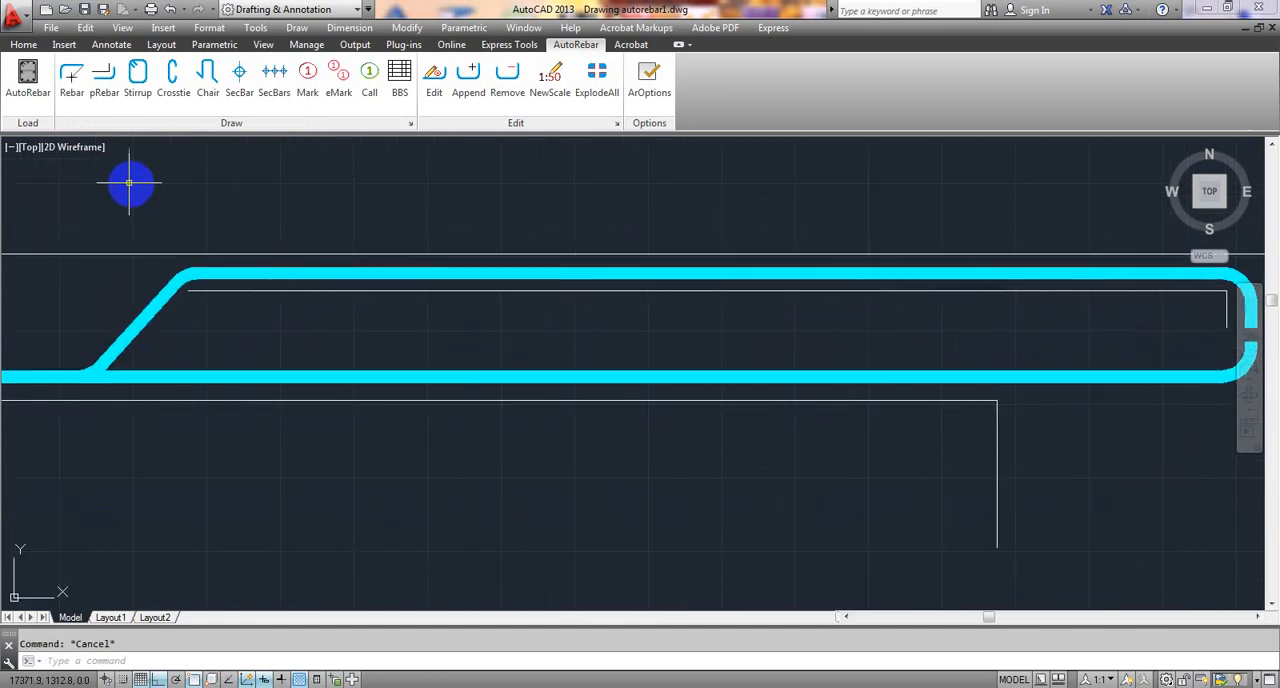
{"action": "left_click", "coordinate": [71, 78]}
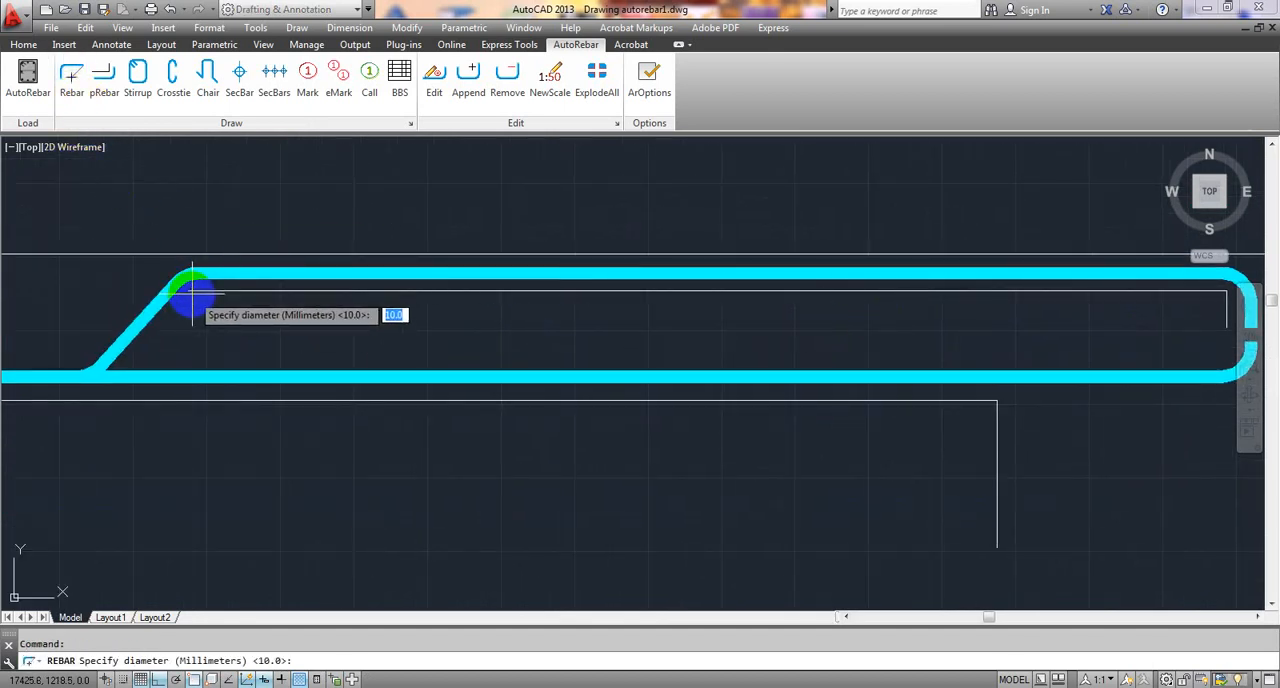
{"action": "scroll", "coordinate": [193, 290], "scroll_direction": "up", "scroll_amount": 4}
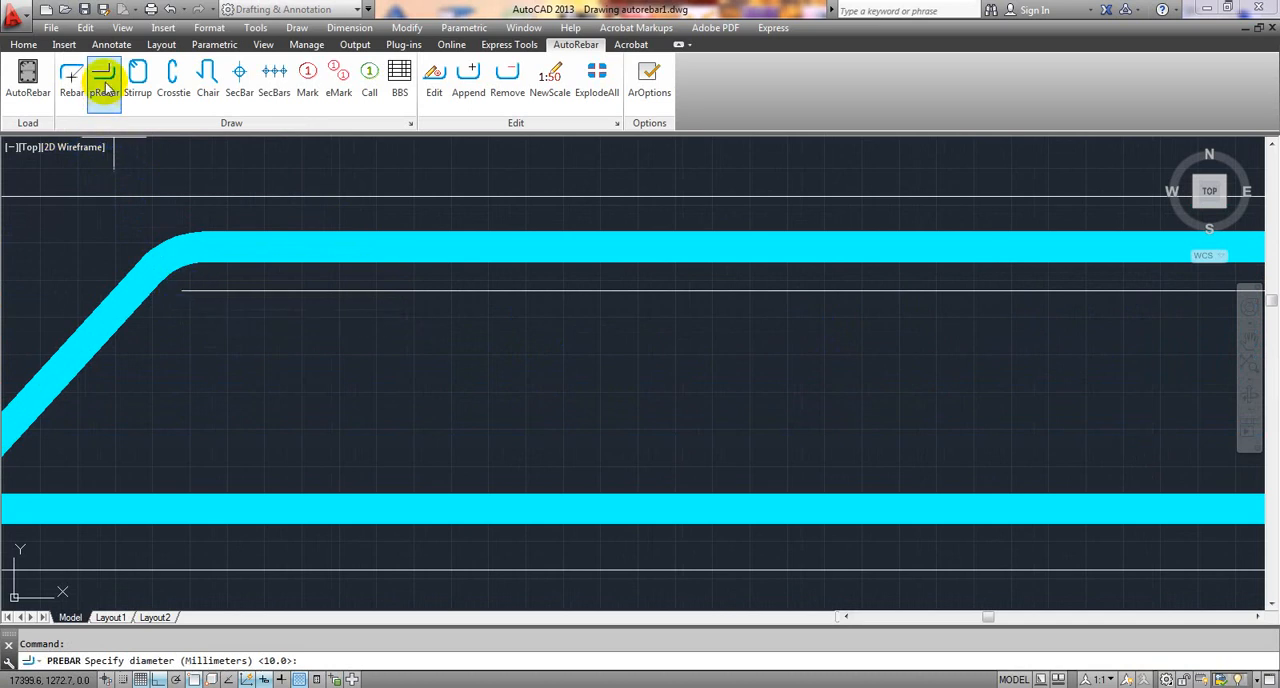
{"action": "key", "text": "Return"}
{"action": "left_click", "coordinate": [375, 290]}
{"action": "scroll", "coordinate": [372, 290], "scroll_direction": "down", "scroll_amount": 5}
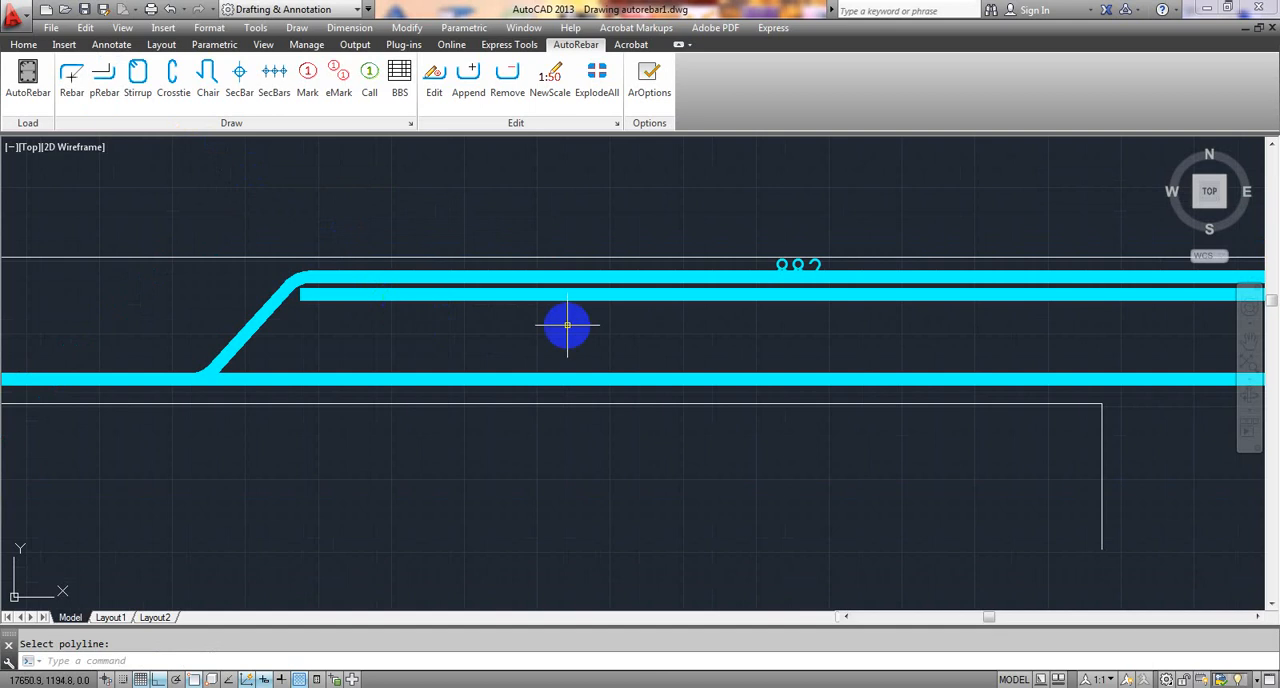
- Examine the new right-end rebar's hooked end and compare it with the straight additional top rebar at the beam's left end
{"action": "middle_click_drag", "start_coordinate": [569, 323], "coordinate": [211, 334]}
{"action": "scroll", "coordinate": [686, 330], "scroll_direction": "down", "scroll_amount": 2}
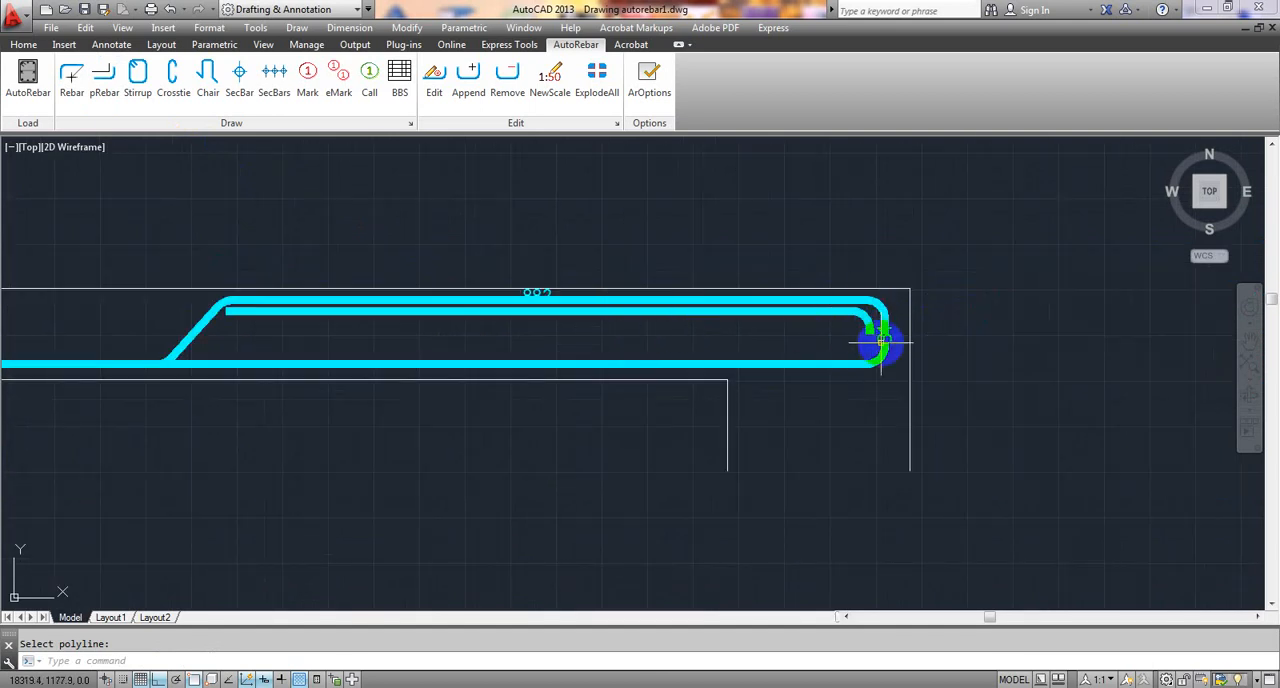
{"action": "middle_click_drag", "start_coordinate": [715, 334], "coordinate": [847, 338]}
{"action": "scroll", "coordinate": [861, 337], "scroll_direction": "down", "scroll_amount": 8}
{"action": "middle_click_drag", "start_coordinate": [415, 353], "coordinate": [803, 355]}
{"action": "scroll", "coordinate": [244, 347], "scroll_direction": "up", "scroll_amount": 8}
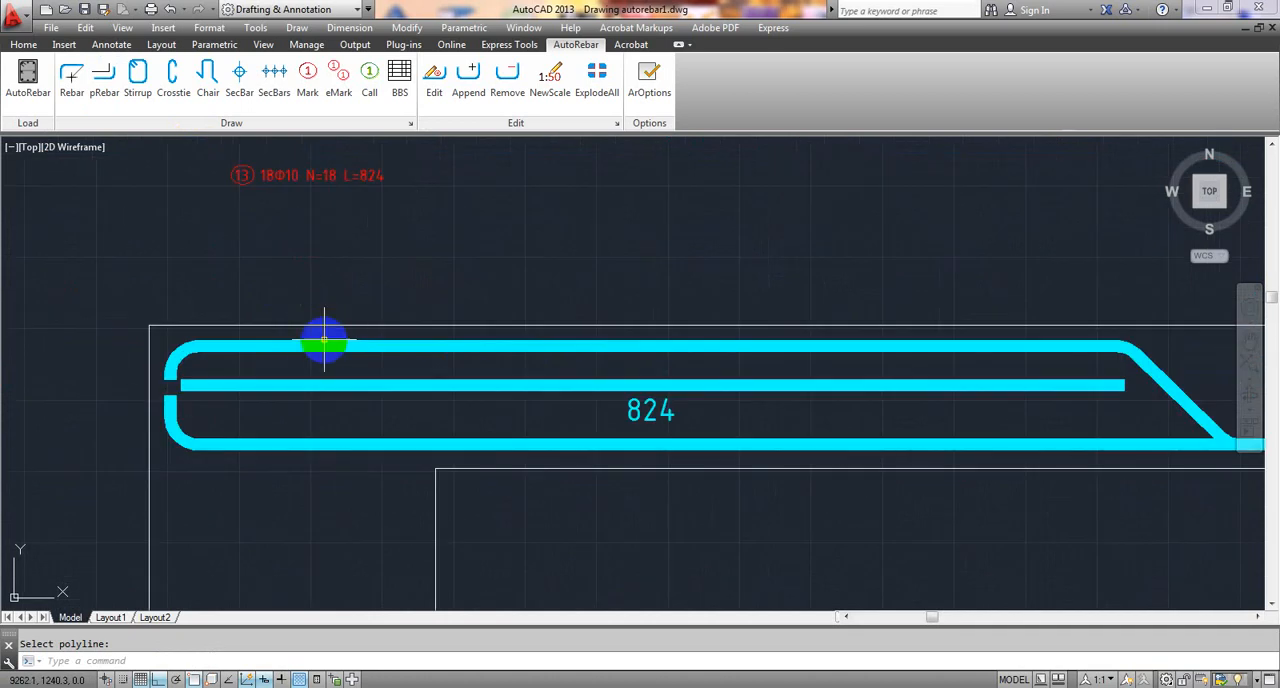
{"action": "scroll", "coordinate": [299, 372], "scroll_direction": "down", "scroll_amount": 4}
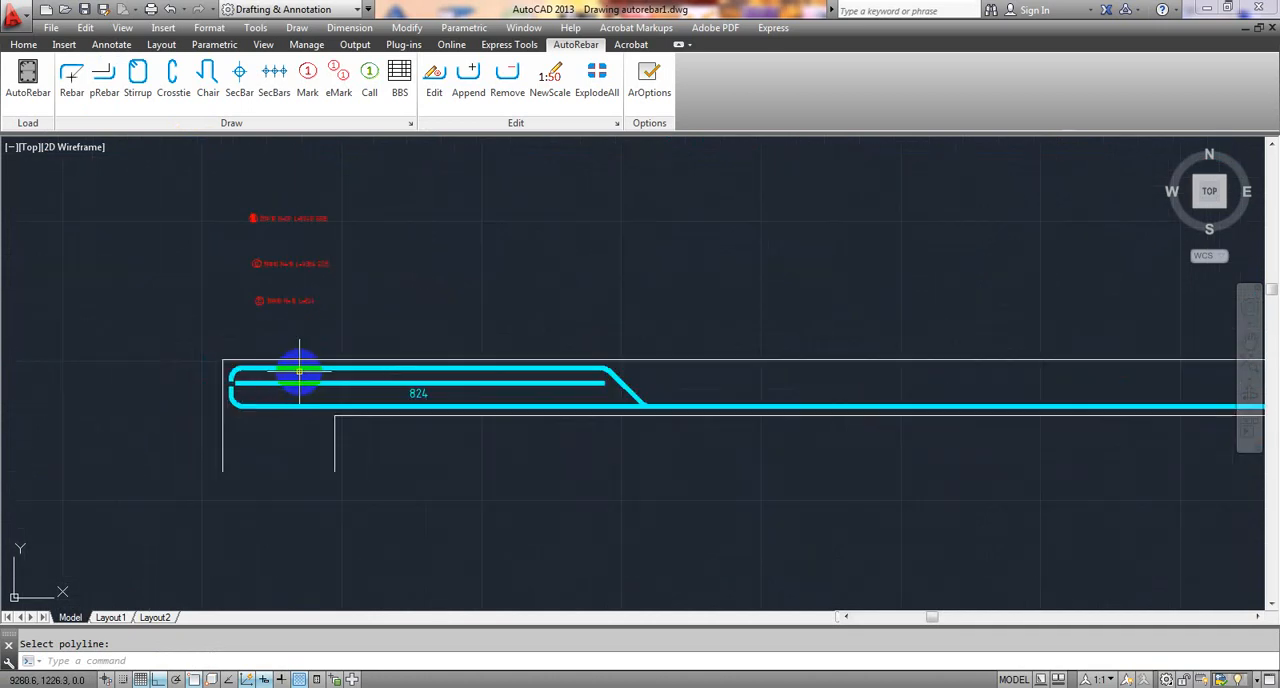
{"action": "scroll", "coordinate": [383, 389], "scroll_direction": "down", "scroll_amount": 8}
{"action": "middle_click_drag", "start_coordinate": [674, 391], "coordinate": [103, 397]}
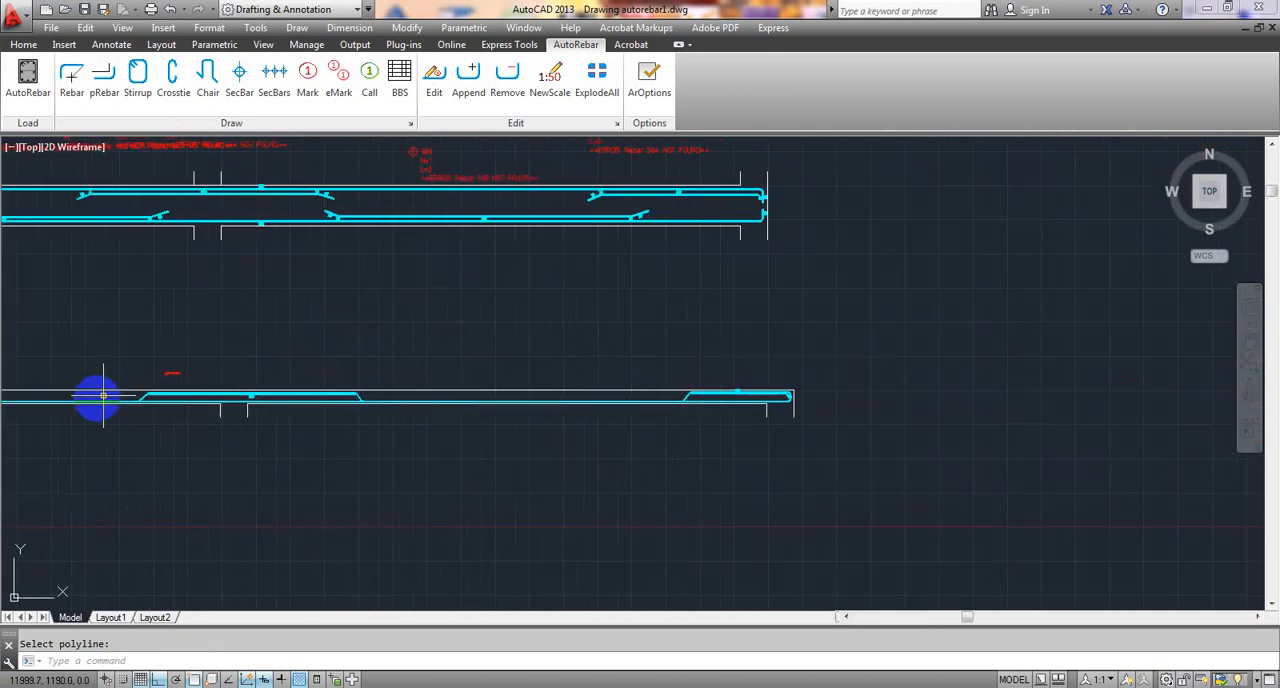
- Place a horizontal mark for the right-end additional top rebar above the beam's right end
{"action": "scroll", "coordinate": [768, 422], "scroll_direction": "up", "scroll_amount": 8}
{"action": "scroll", "coordinate": [729, 376], "scroll_direction": "up", "scroll_amount": 2}
{"action": "middle_click_drag", "start_coordinate": [697, 343], "coordinate": [686, 397]}
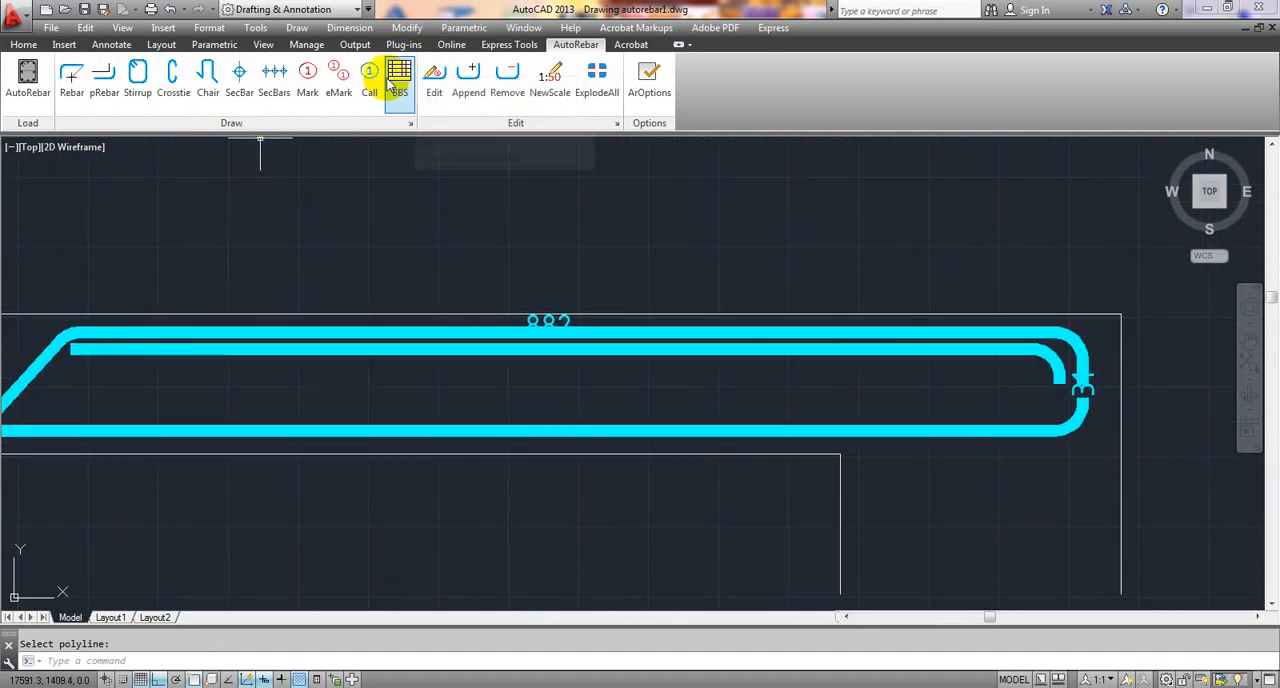
{"action": "left_click", "coordinate": [307, 78]}
{"action": "scroll", "coordinate": [589, 274], "scroll_direction": "up", "scroll_amount": 3}
{"action": "middle_click_drag", "start_coordinate": [589, 274], "coordinate": [371, 237]}
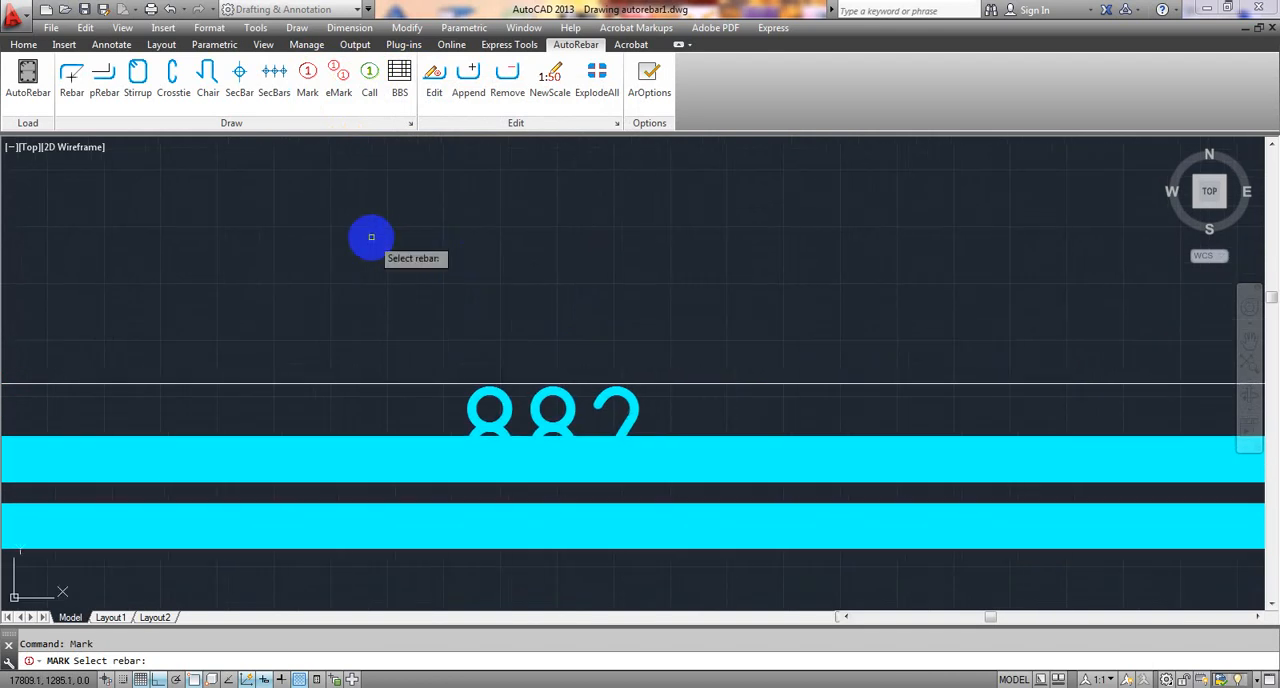
{"action": "scroll", "coordinate": [473, 246], "scroll_direction": "down", "scroll_amount": 3}
{"action": "middle_click_drag", "start_coordinate": [769, 280], "coordinate": [503, 245]}
{"action": "left_click", "coordinate": [1042, 366]}
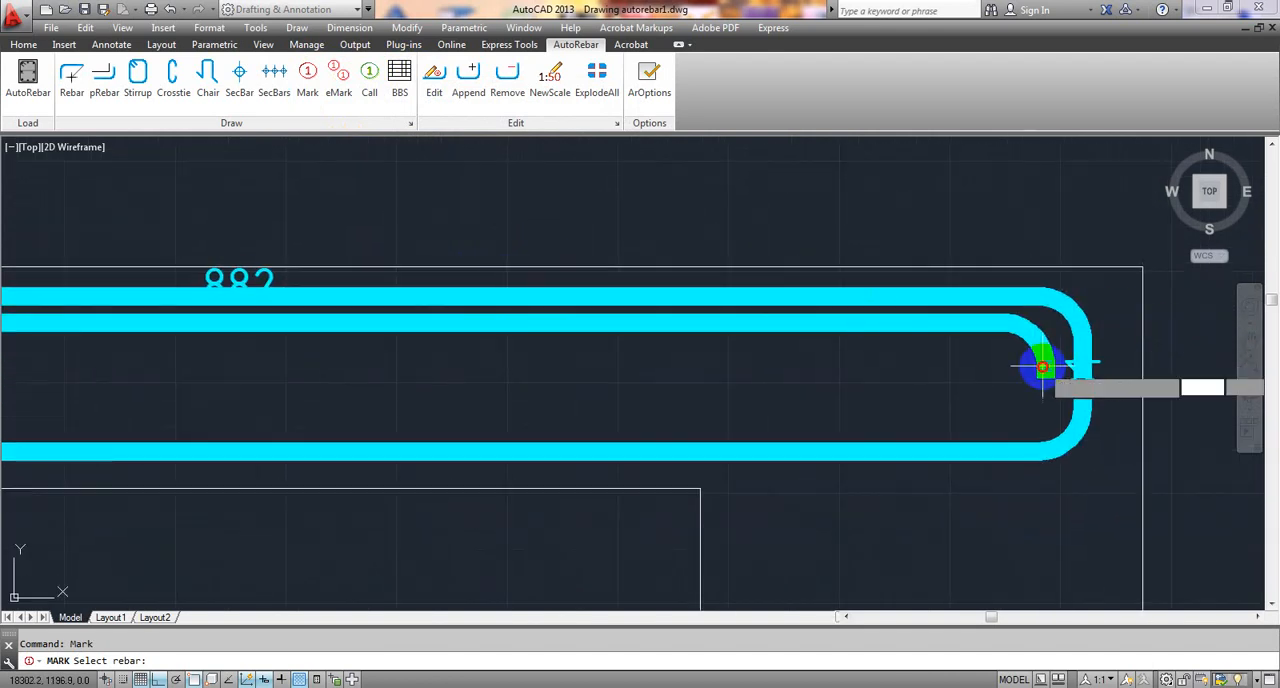
{"action": "scroll", "coordinate": [699, 239], "scroll_direction": "down", "scroll_amount": 4}
{"action": "middle_click_drag", "start_coordinate": [592, 229], "coordinate": [601, 313]}
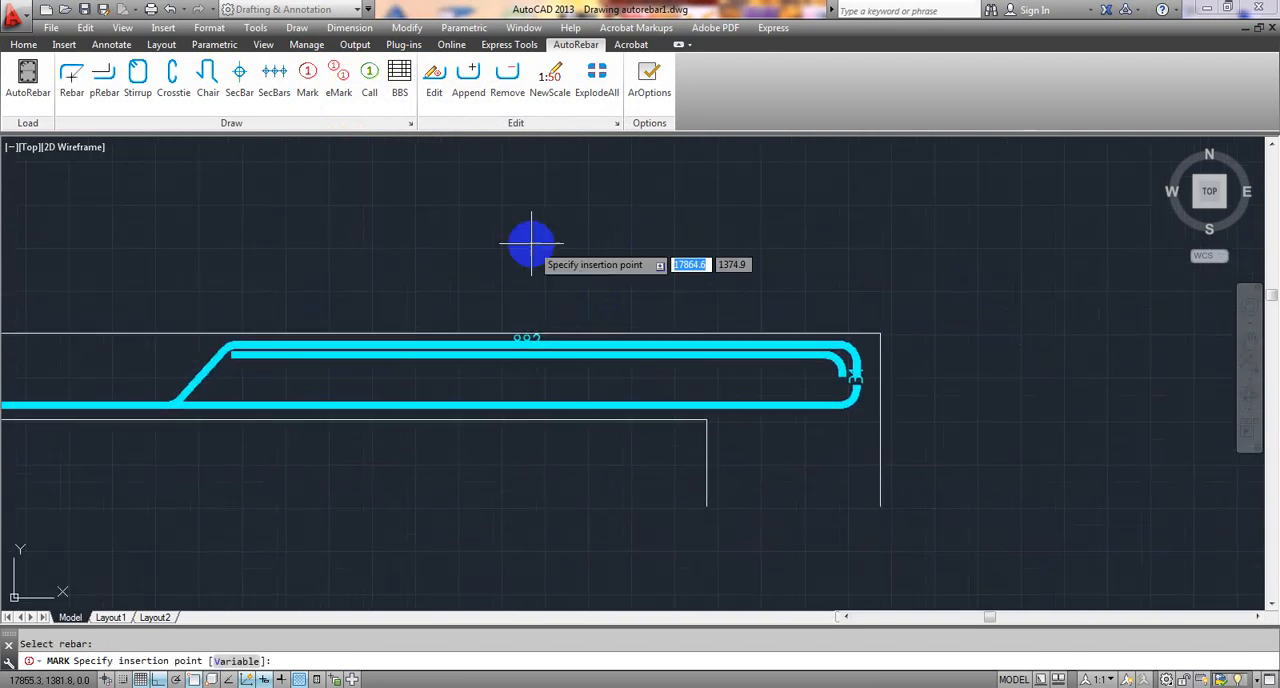
{"action": "left_click", "coordinate": [482, 195]}
{"action": "left_click", "coordinate": [678, 200]}
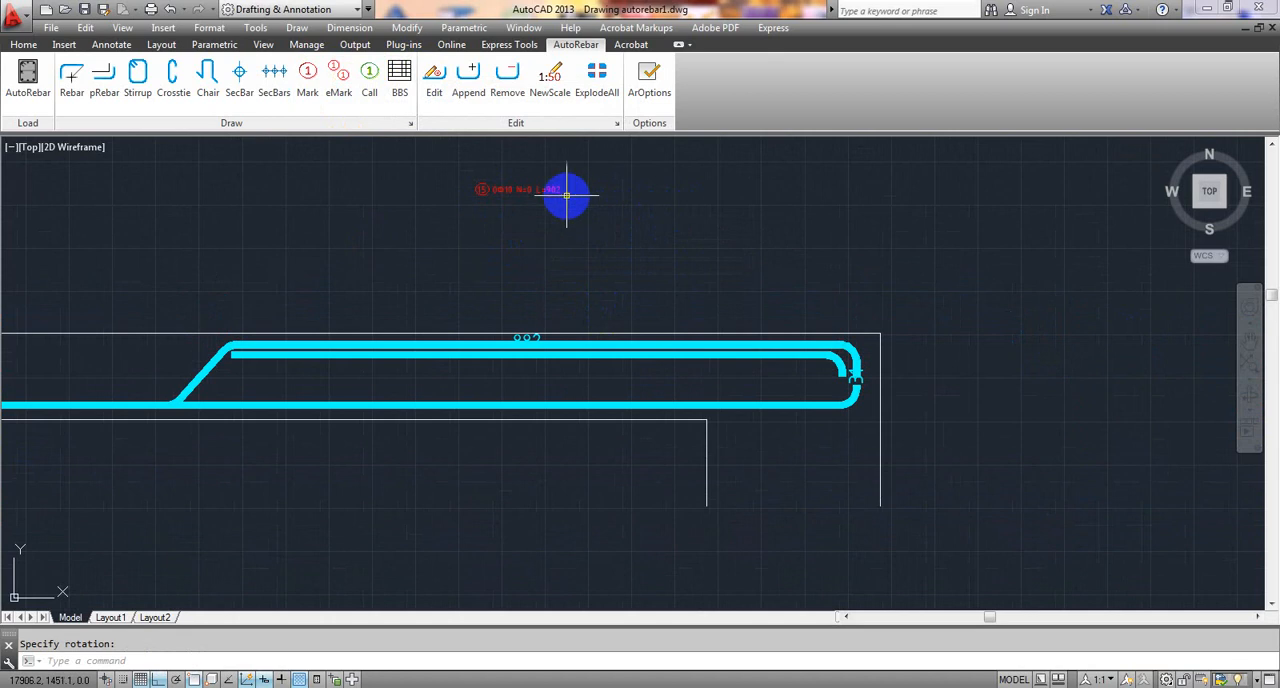
- Set the right-end additional top rebar mark's bar quantity to n = 18
{"action": "left_click", "coordinate": [433, 80]}
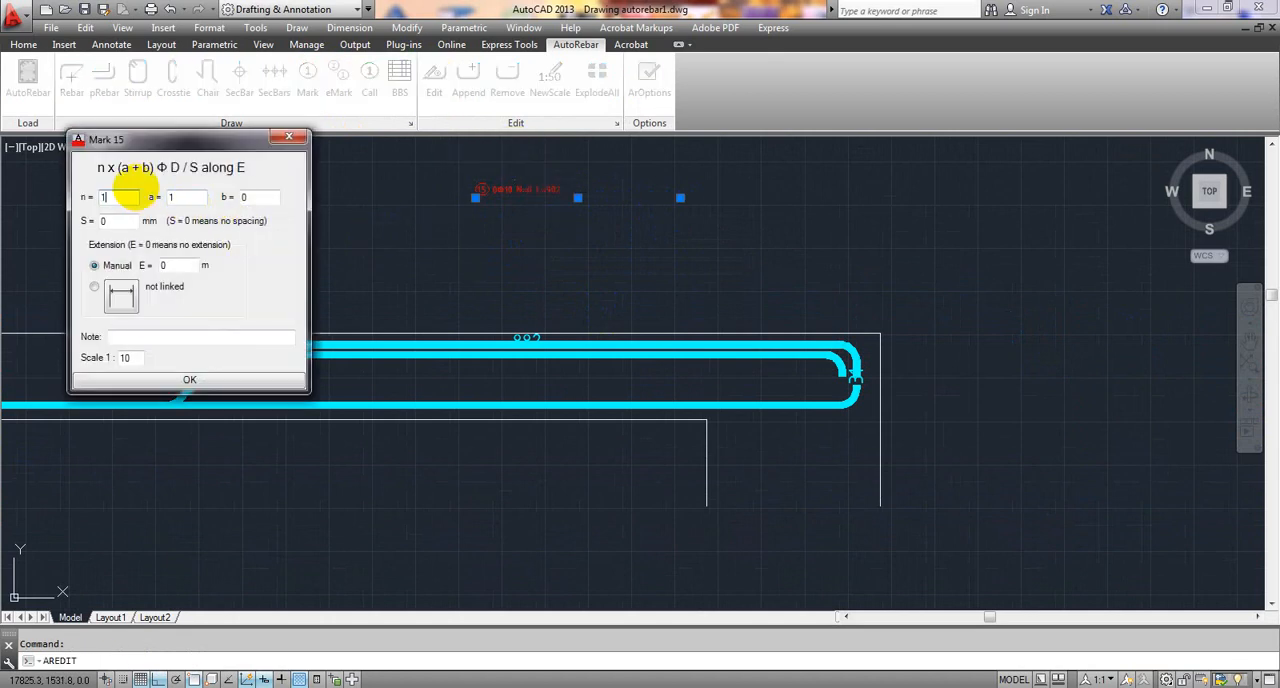
{"action": "left_click", "coordinate": [188, 376]}
- Review the labelled two-span beam, and check the last rows and total mass of the existing bar bending schedule
{"action": "scroll", "coordinate": [434, 257], "scroll_direction": "down", "scroll_amount": 6}
{"action": "middle_click_drag", "start_coordinate": [201, 350], "coordinate": [528, 346]}
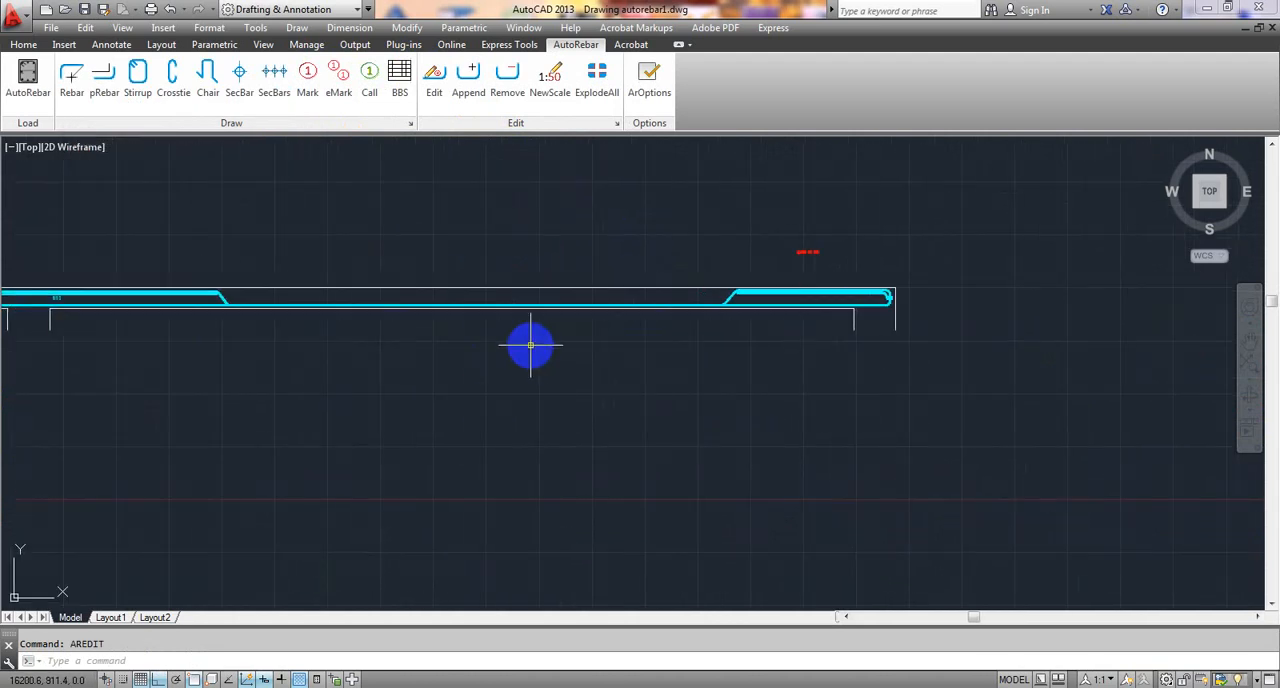
{"action": "scroll", "coordinate": [528, 346], "scroll_direction": "down", "scroll_amount": 2}
{"action": "middle_click_drag", "start_coordinate": [323, 357], "coordinate": [677, 374]}
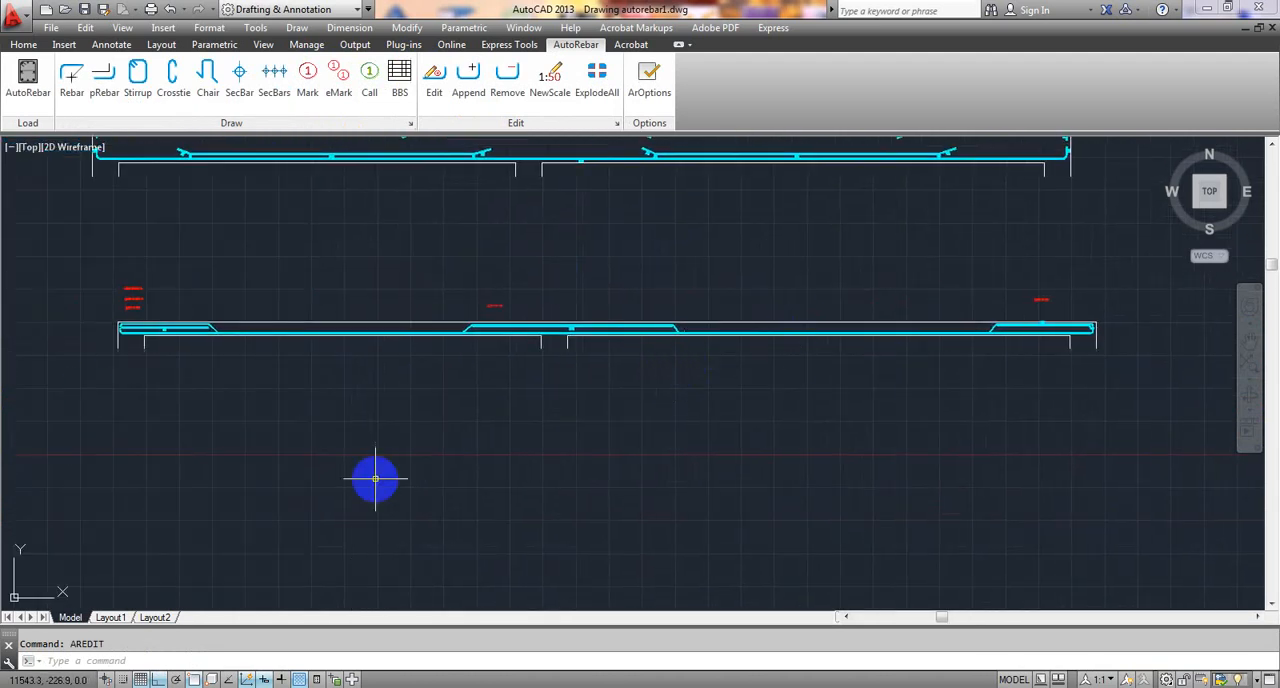
{"action": "middle_click_drag", "start_coordinate": [526, 397], "coordinate": [553, 386]}
{"action": "scroll", "coordinate": [388, 426], "scroll_direction": "down", "scroll_amount": 4}
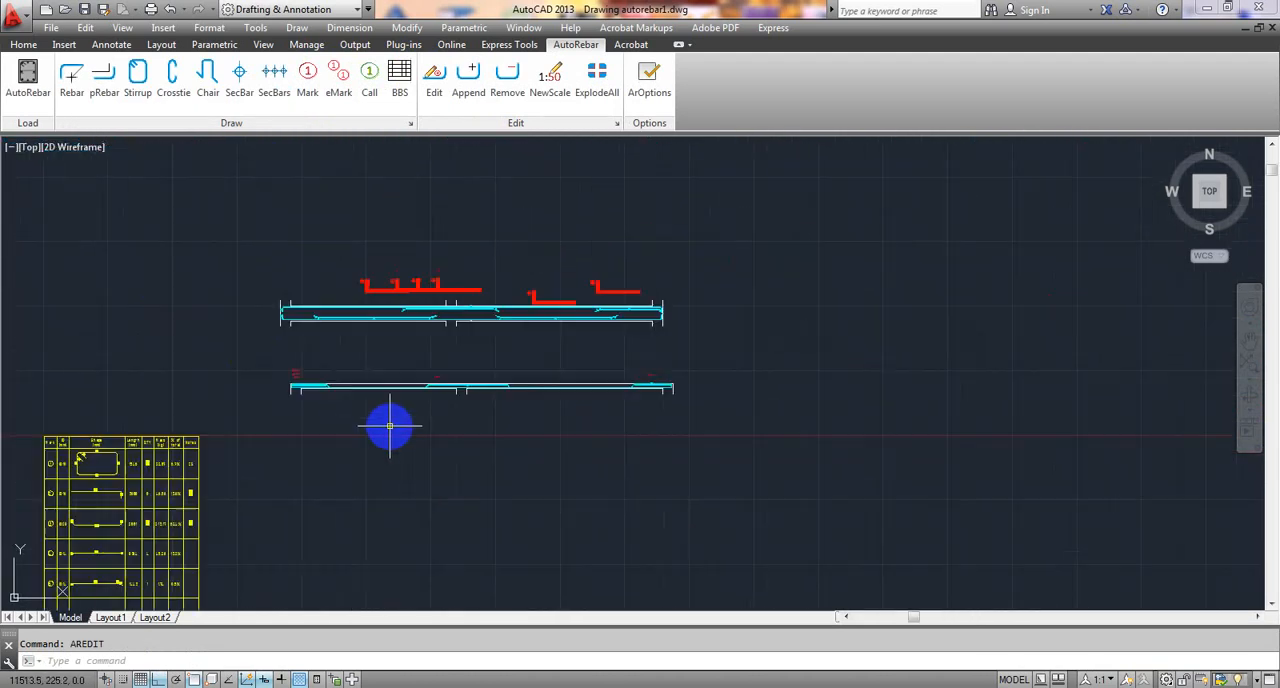
{"action": "middle_click_drag", "start_coordinate": [389, 426], "coordinate": [446, 353]}
{"action": "scroll", "coordinate": [418, 435], "scroll_direction": "down", "scroll_amount": 2}
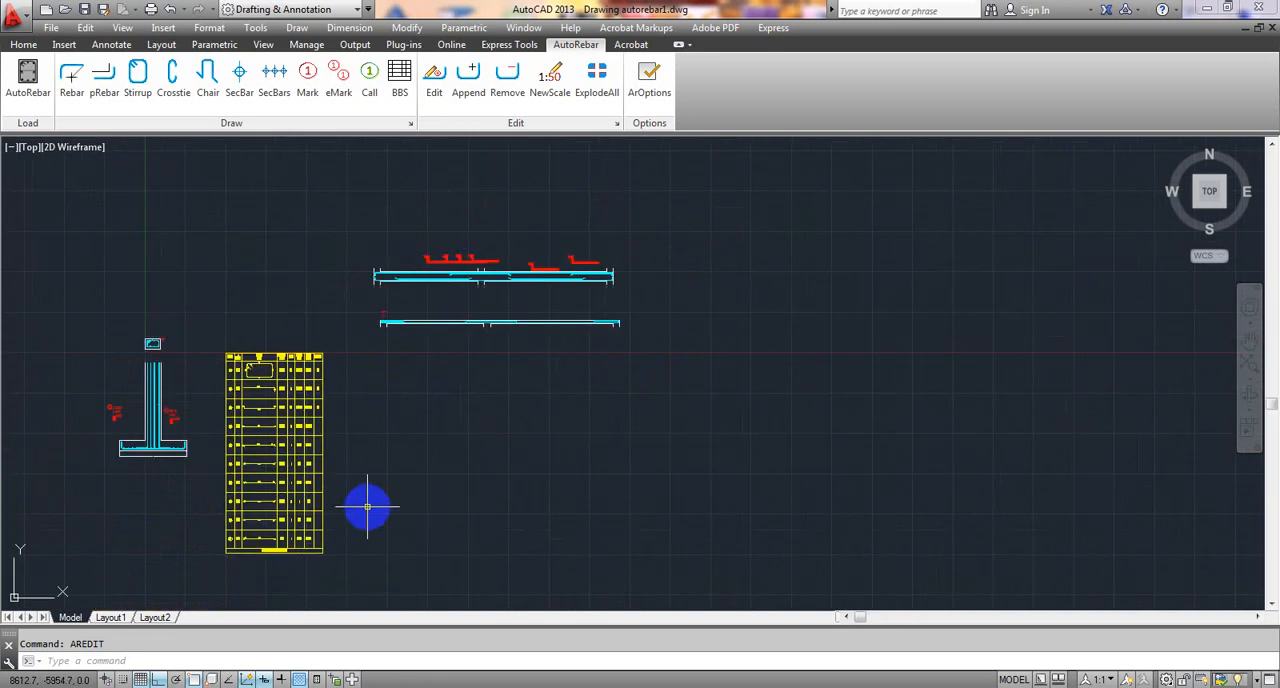
{"action": "middle_click_drag", "start_coordinate": [366, 509], "coordinate": [406, 431]}
{"action": "scroll", "coordinate": [305, 490], "scroll_direction": "up", "scroll_amount": 4}
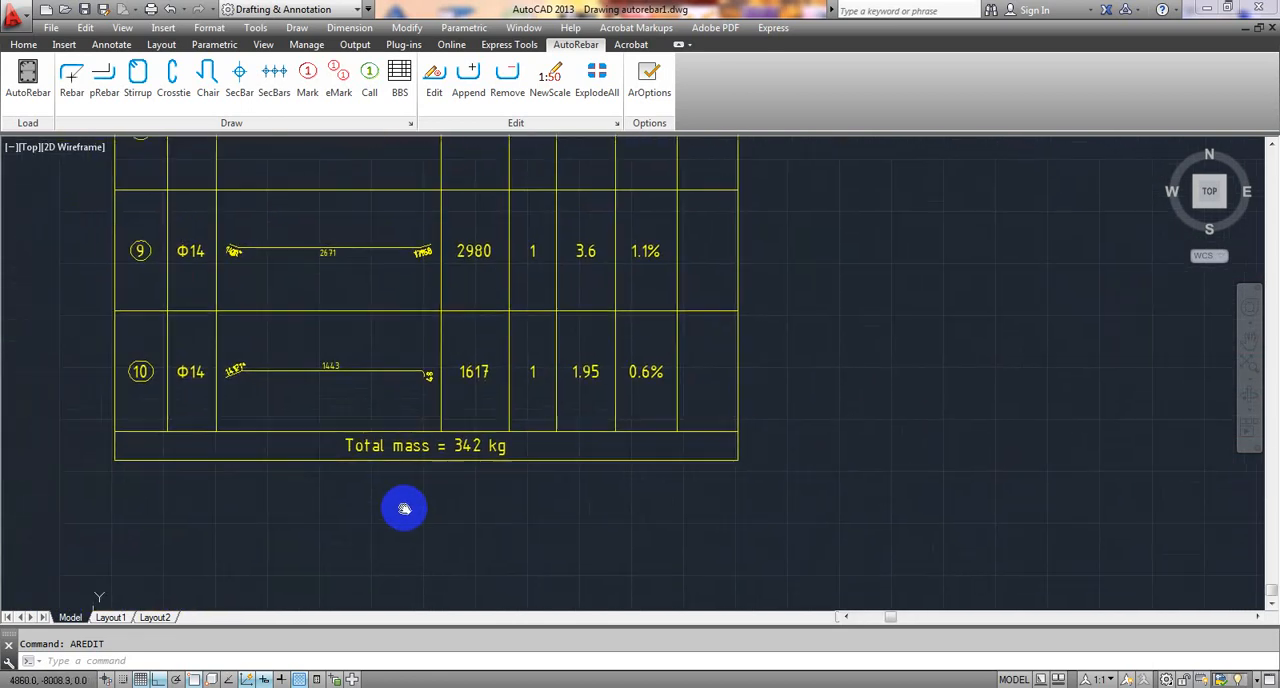
{"action": "scroll", "coordinate": [457, 466], "scroll_direction": "up", "scroll_amount": 4}
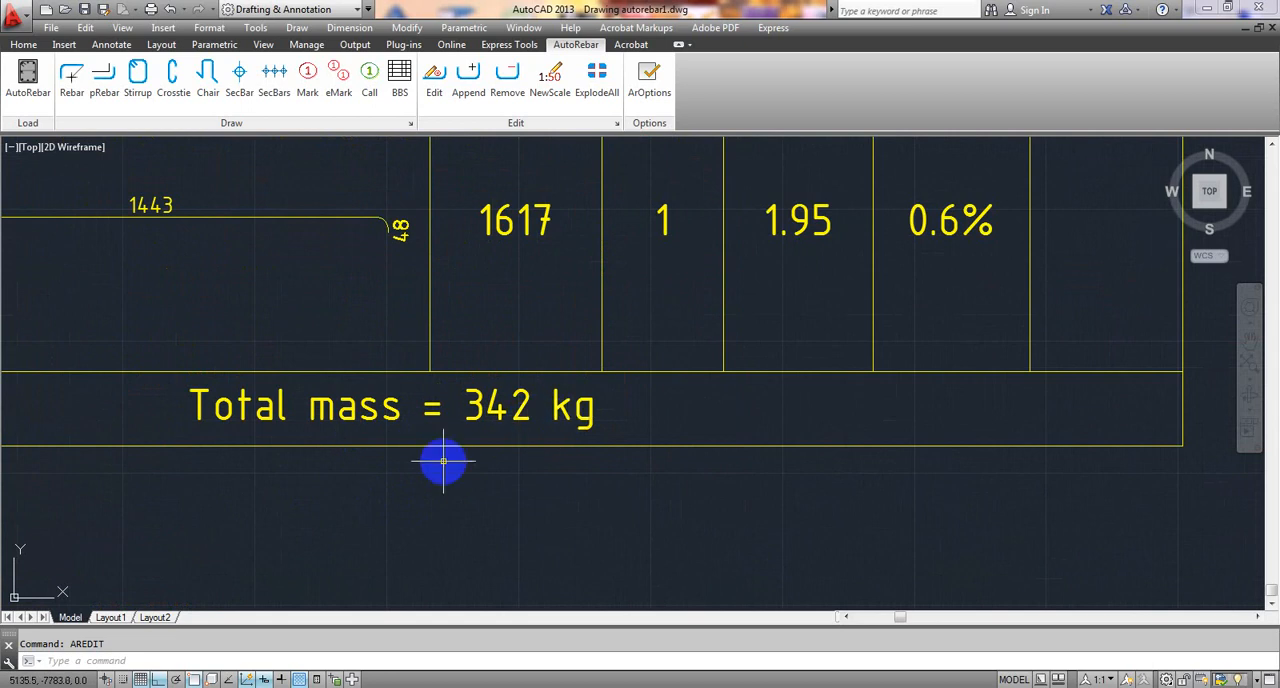
{"action": "scroll", "coordinate": [491, 432], "scroll_direction": "down", "scroll_amount": 7}
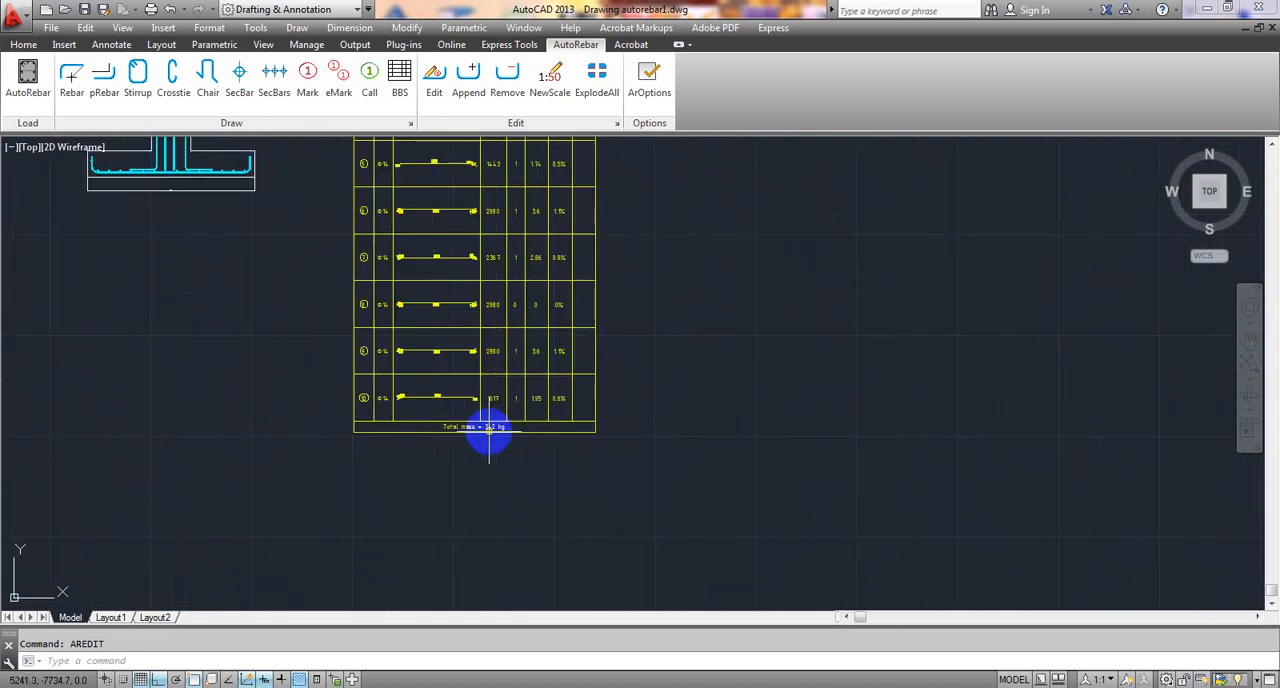
- Update the bar bending schedule to include the newly marked beam rebars
{"action": "left_click", "coordinate": [408, 84]}
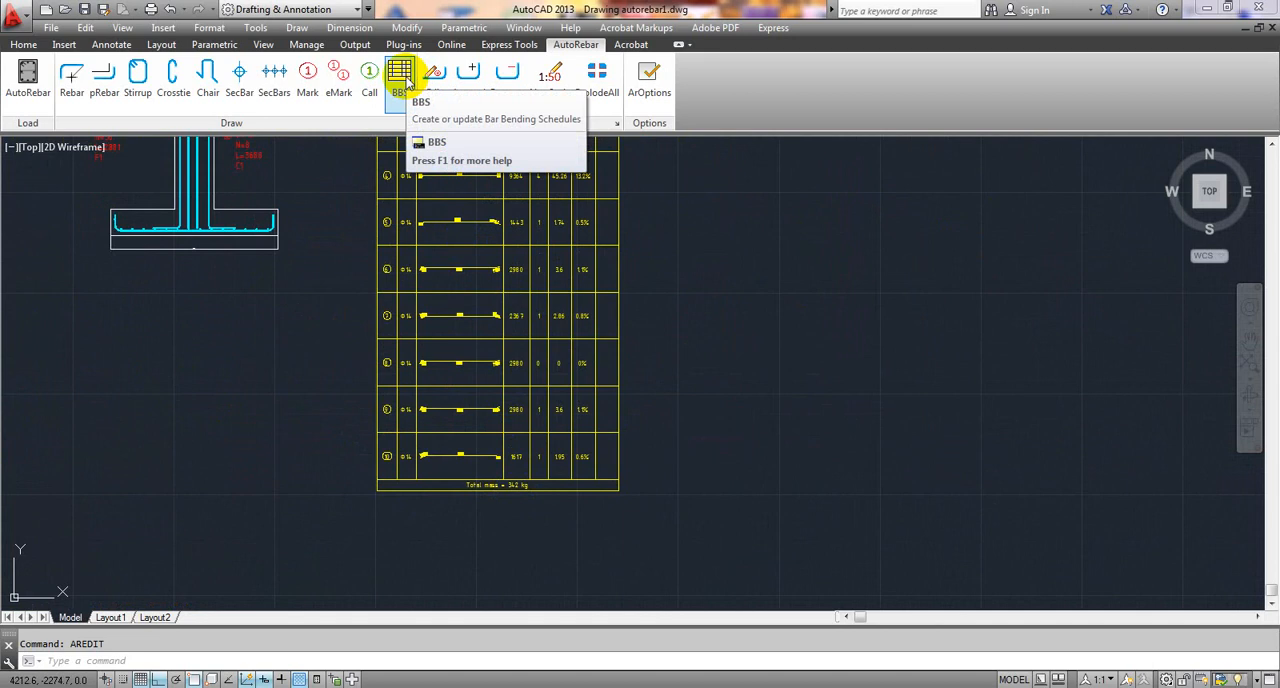
{"action": "left_click", "coordinate": [407, 83]}
- Examine the updated schedule's added rows and its total mass
{"action": "middle_click_drag", "start_coordinate": [427, 507], "coordinate": [429, 443]}
{"action": "middle_click_drag", "start_coordinate": [480, 497], "coordinate": [479, 469]}
{"action": "middle_click_drag", "start_coordinate": [471, 526], "coordinate": [469, 468]}
{"action": "scroll", "coordinate": [497, 517], "scroll_direction": "down", "scroll_amount": 4}
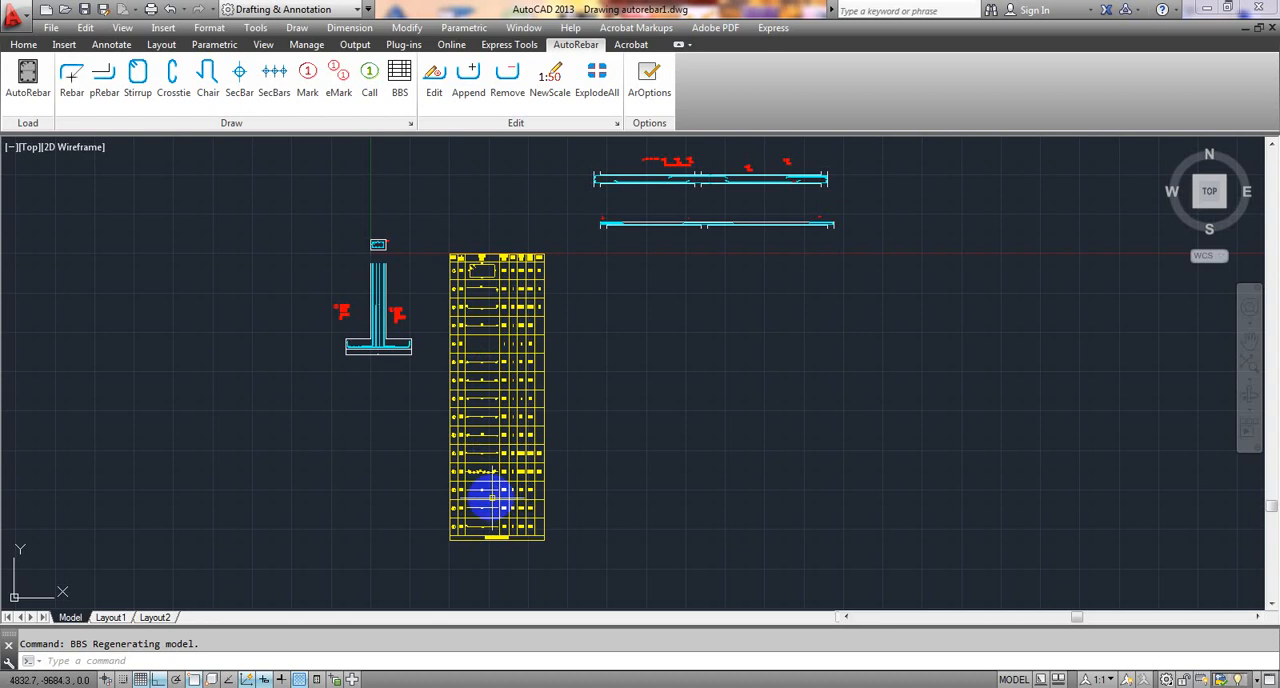
{"action": "scroll", "coordinate": [551, 439], "scroll_direction": "up", "scroll_amount": 4}
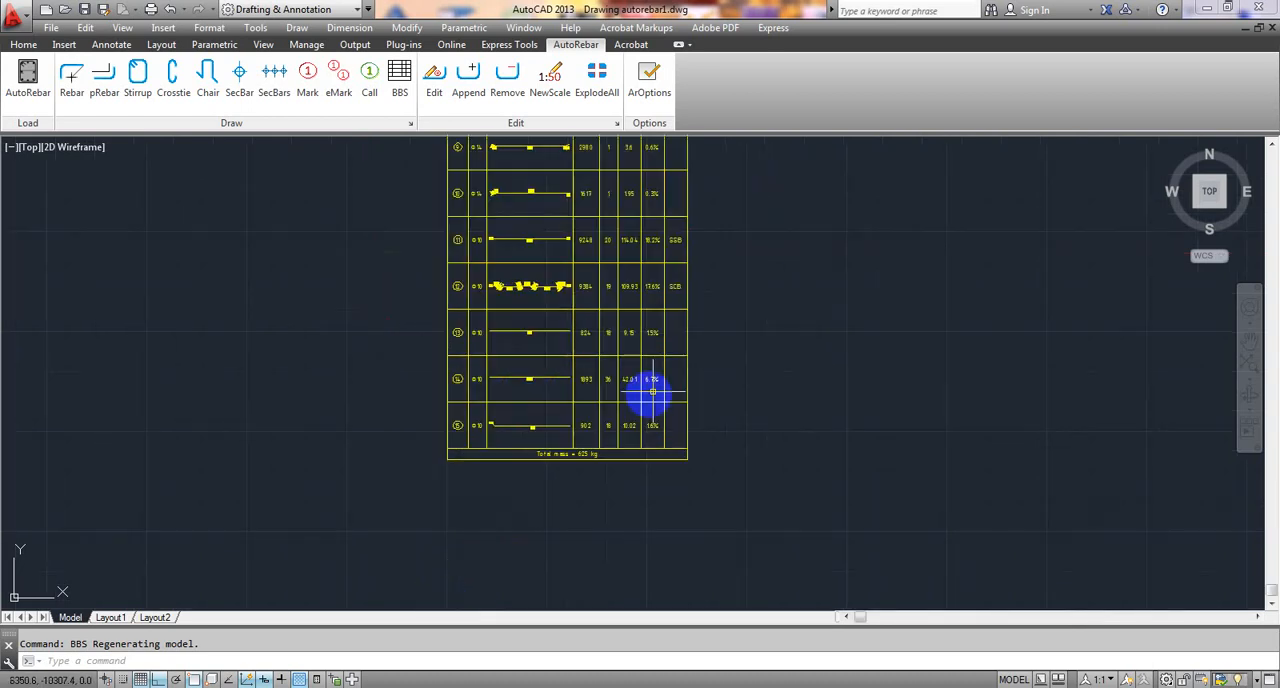
{"action": "scroll", "coordinate": [529, 497], "scroll_direction": "up", "scroll_amount": 5}
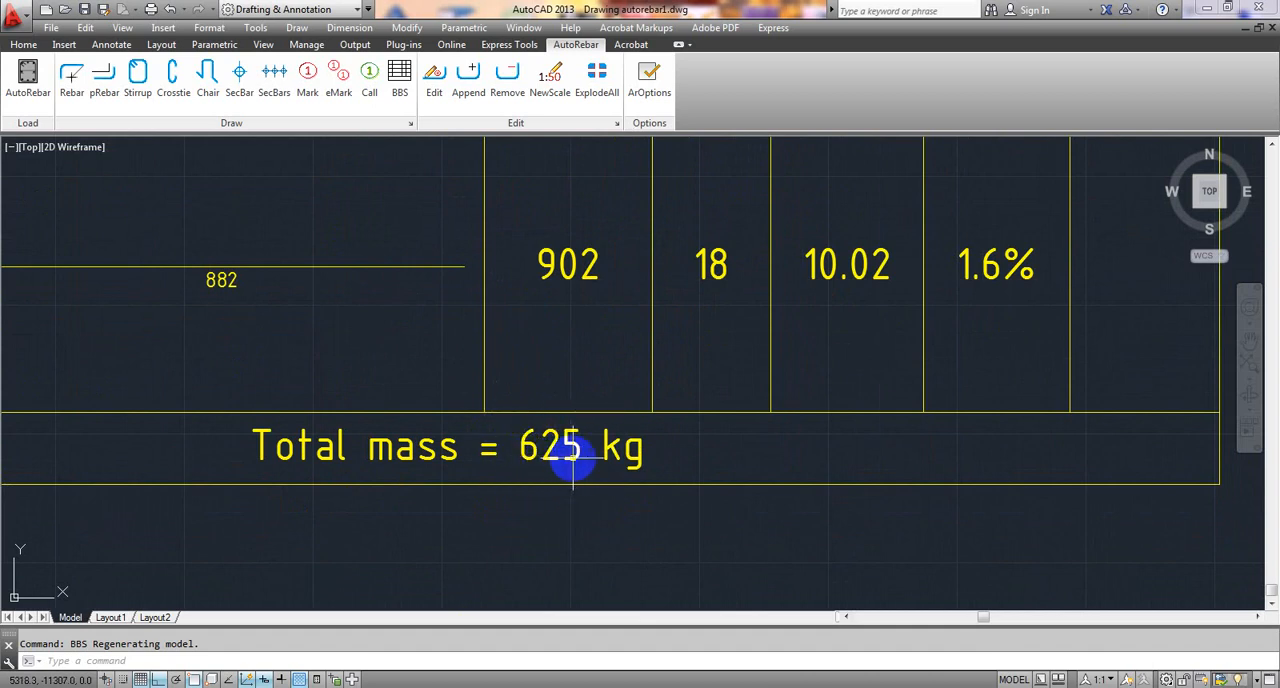
{"action": "scroll", "coordinate": [642, 462], "scroll_direction": "down", "scroll_amount": 5}
{"action": "scroll", "coordinate": [642, 460], "scroll_direction": "up", "scroll_amount": 5}
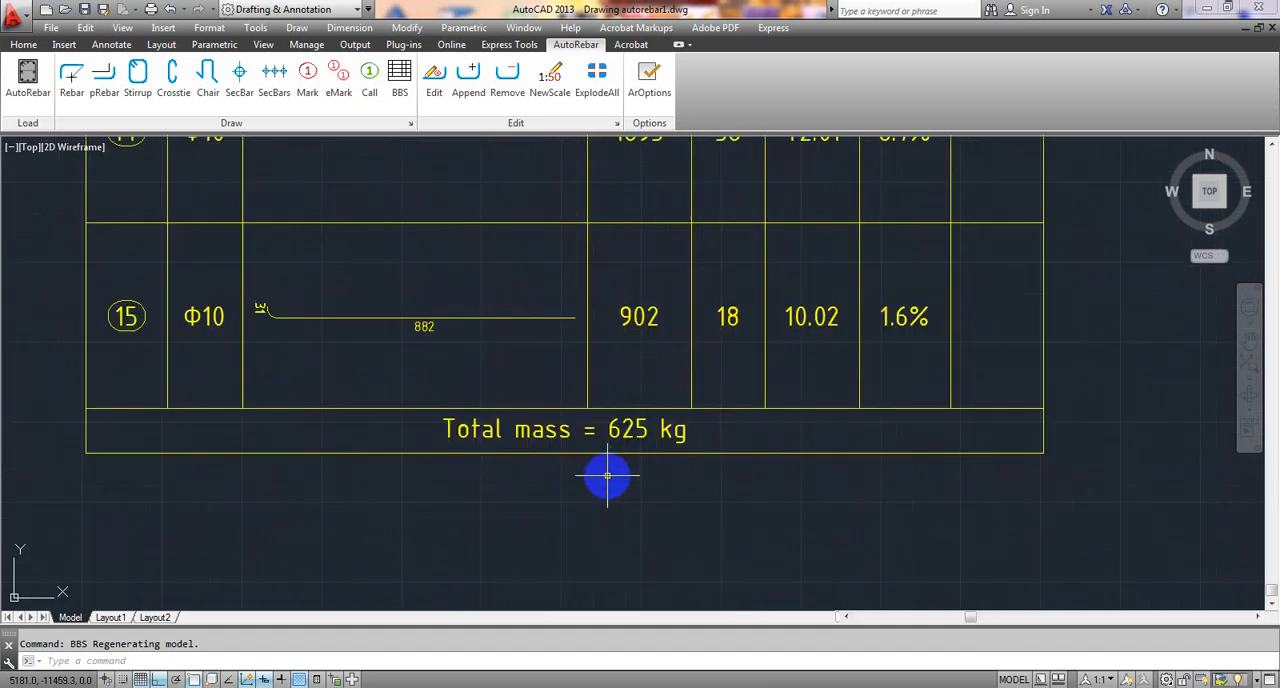
{"action": "scroll", "coordinate": [690, 425], "scroll_direction": "down", "scroll_amount": 4}
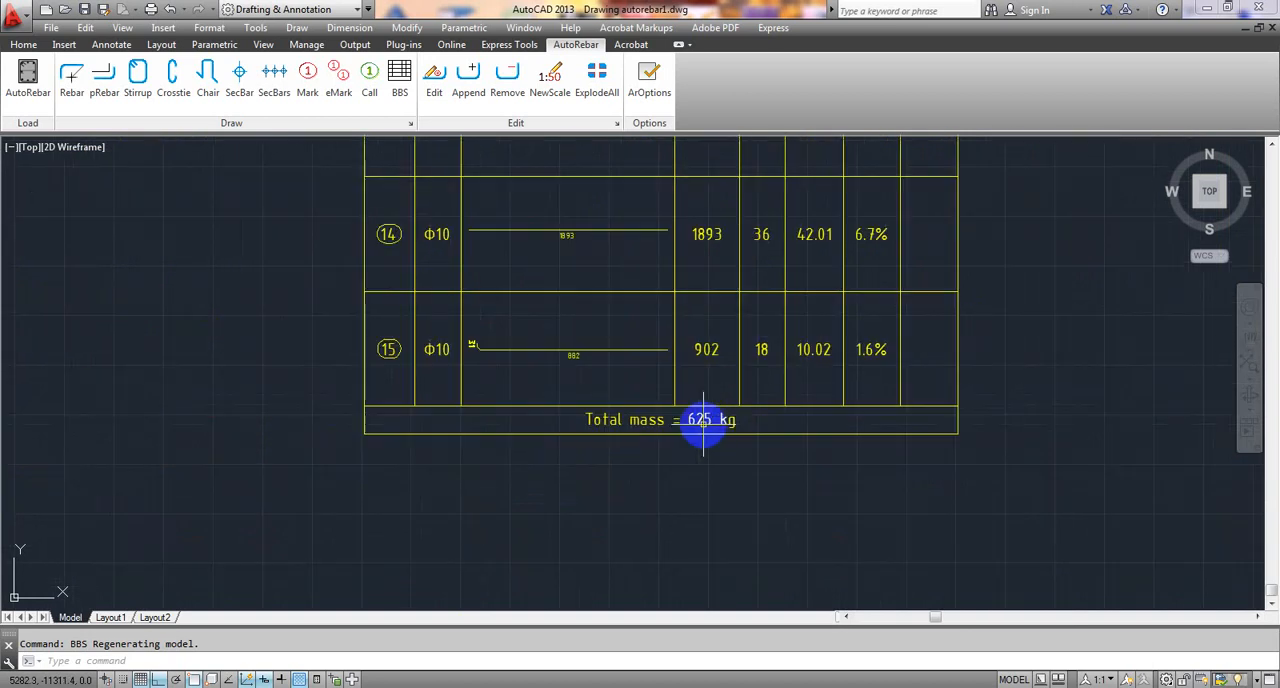
{"action": "scroll", "coordinate": [514, 523], "scroll_direction": "down", "scroll_amount": 1}
{"action": "scroll", "coordinate": [523, 463], "scroll_direction": "down", "scroll_amount": 2}
{"action": "scroll", "coordinate": [500, 390], "scroll_direction": "down", "scroll_amount": 4}
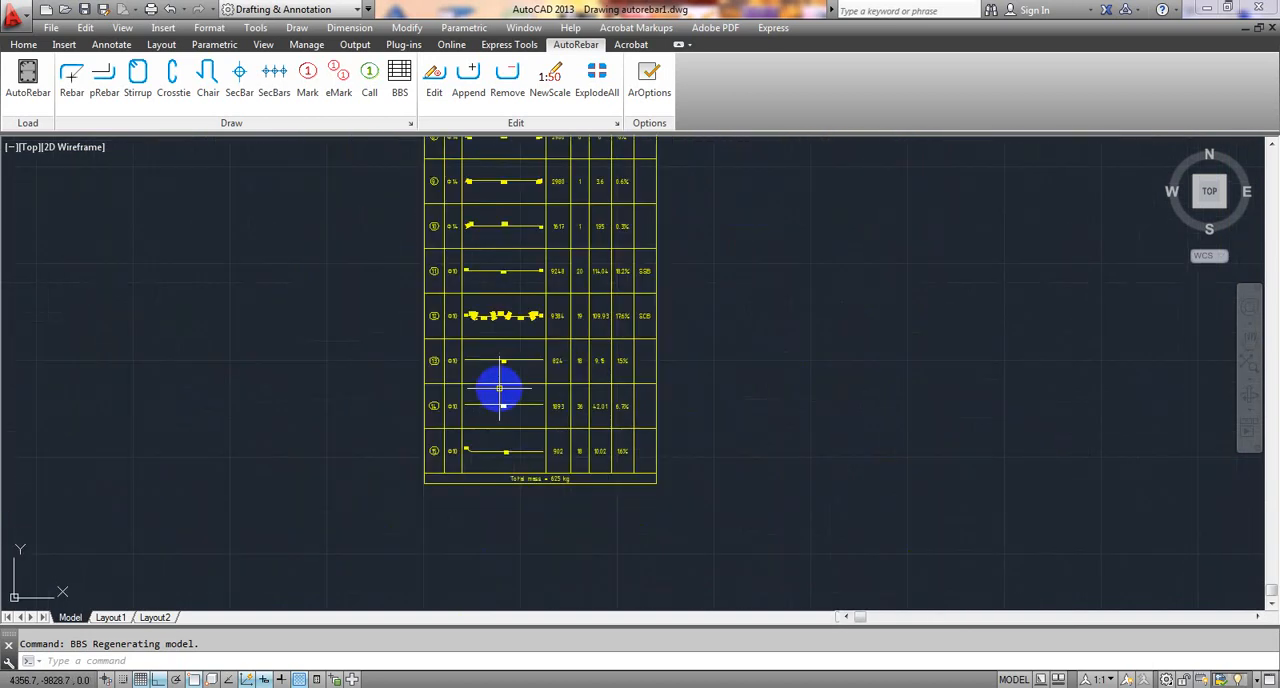
{"action": "scroll", "coordinate": [499, 390], "scroll_direction": "down", "scroll_amount": 2}
{"action": "scroll", "coordinate": [494, 286], "scroll_direction": "down", "scroll_amount": 3}
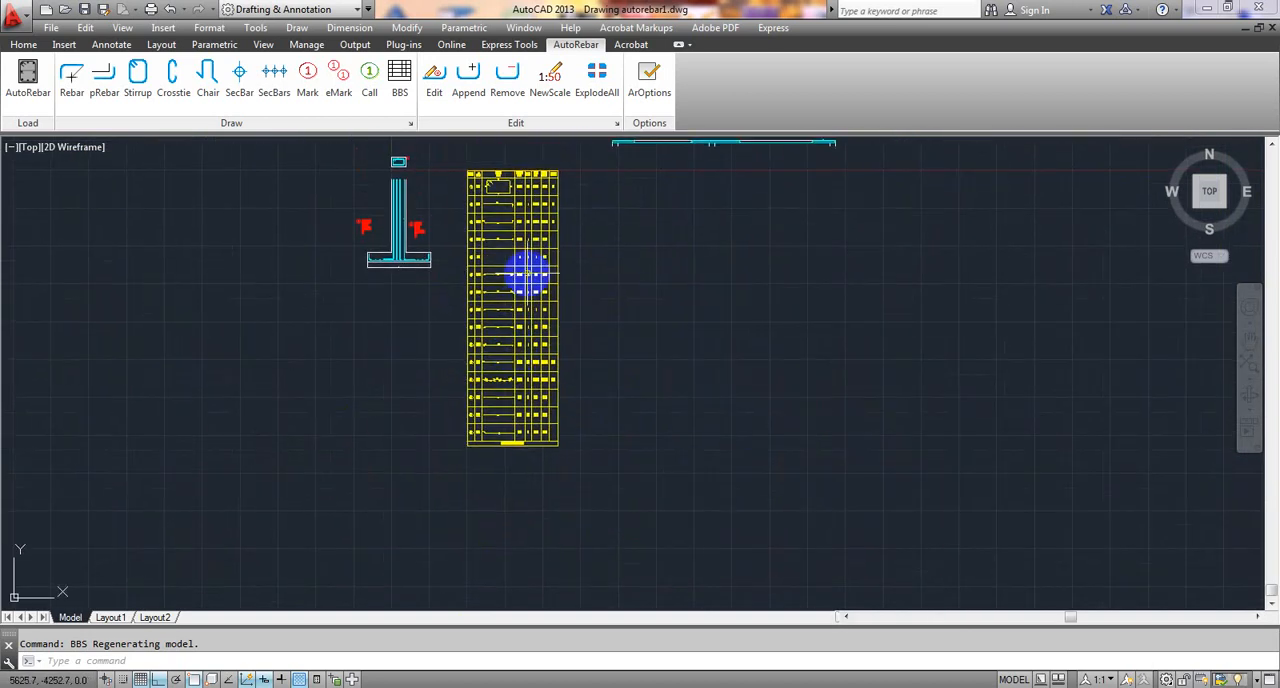
- Look over the two-span beam's rebars and marks alongside the updated schedule
{"action": "mouse_move", "coordinate": [529, 304]}
{"action": "middle_mouse_down"}
{"action": "mouse_move", "coordinate": [531, 354]}
{"action": "mouse_move", "coordinate": [515, 275]}
{"action": "middle_mouse_up"}
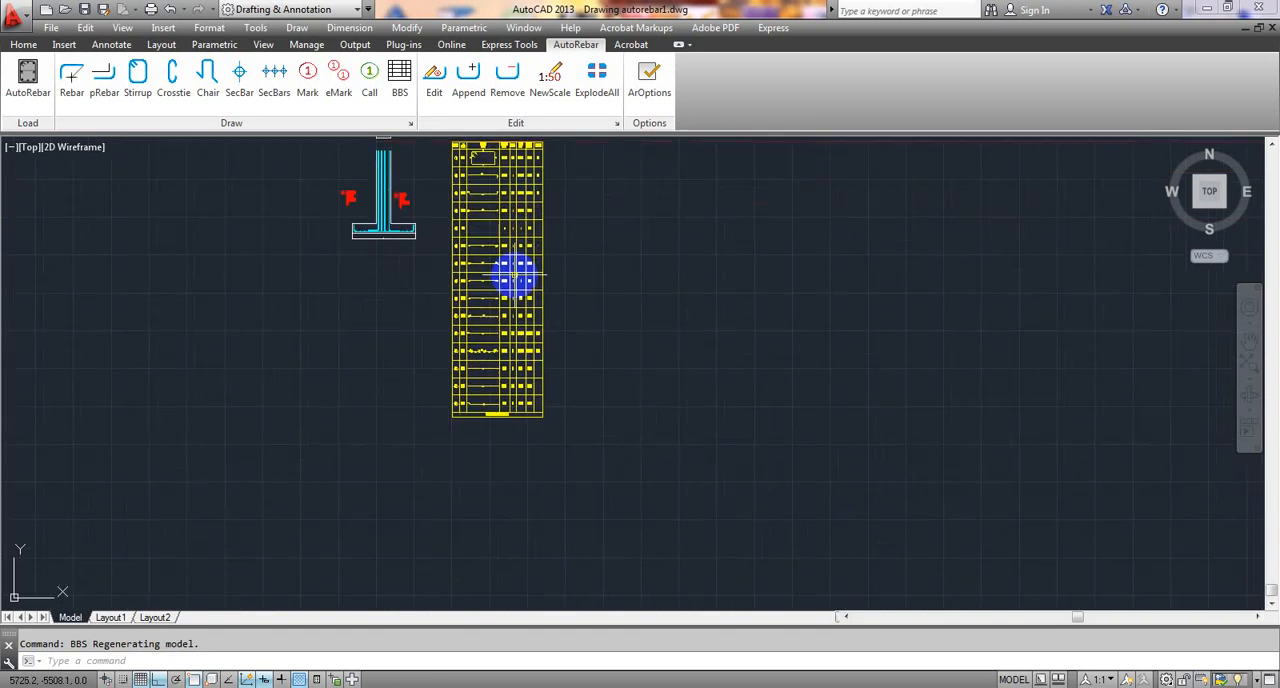
{"action": "scroll", "coordinate": [631, 320], "scroll_direction": "up", "scroll_amount": 1}
{"action": "scroll", "coordinate": [634, 297], "scroll_direction": "up", "scroll_amount": 1}
{"action": "scroll", "coordinate": [620, 200], "scroll_direction": "up", "scroll_amount": 4}
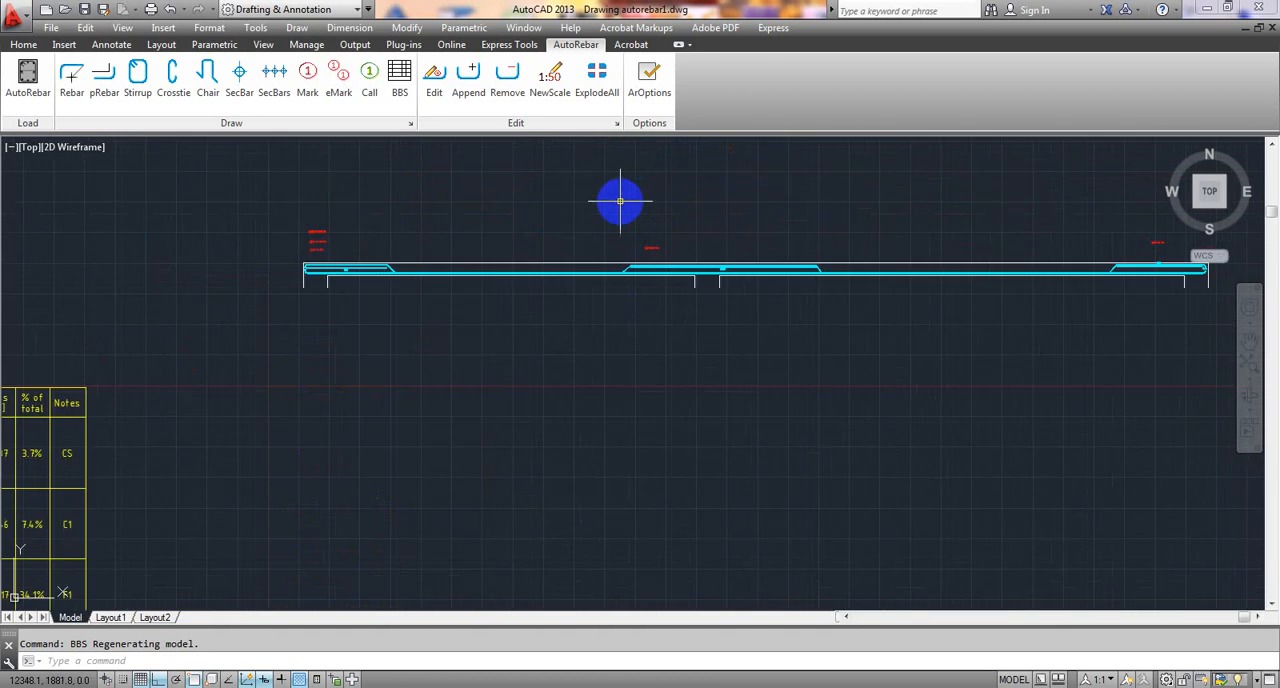
{"action": "scroll", "coordinate": [651, 215], "scroll_direction": "up", "scroll_amount": 4}
{"action": "scroll", "coordinate": [651, 215], "scroll_direction": "down", "scroll_amount": 3}
{"action": "scroll", "coordinate": [671, 234], "scroll_direction": "down", "scroll_amount": 3}
{"action": "scroll", "coordinate": [600, 300], "scroll_direction": "down", "scroll_amount": 2}
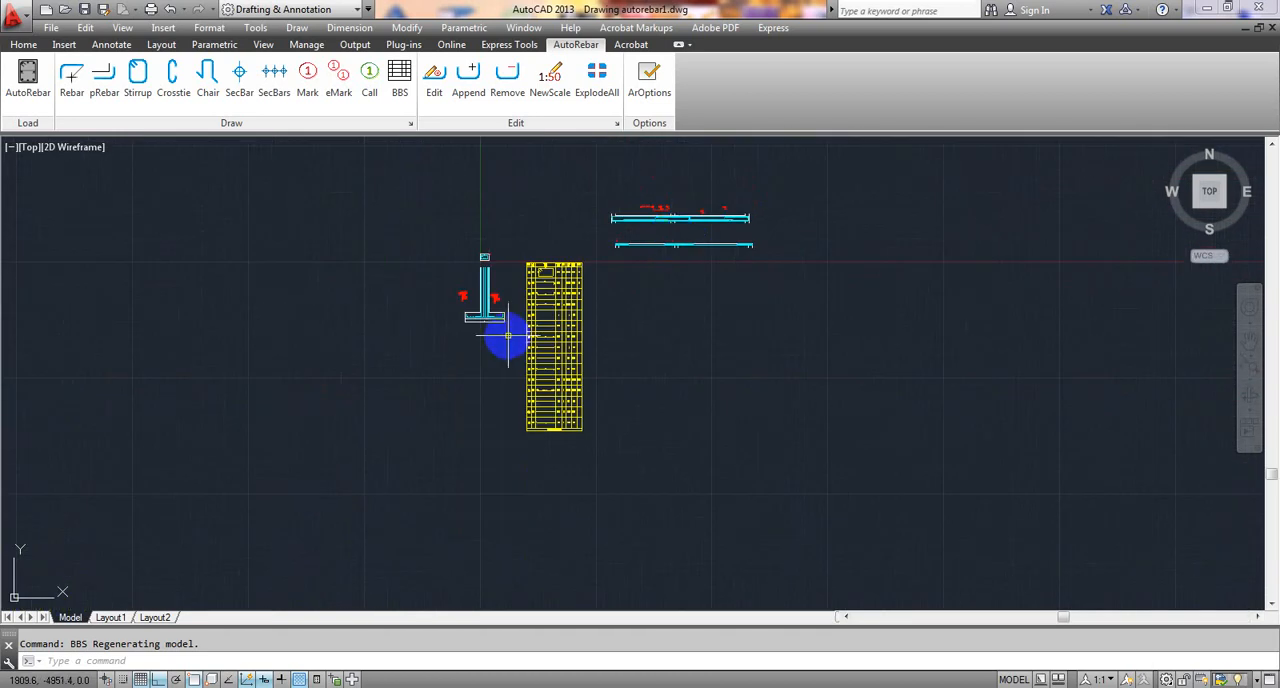
{"action": "scroll", "coordinate": [634, 325], "scroll_direction": "down", "scroll_amount": 1}
{"action": "scroll", "coordinate": [634, 325], "scroll_direction": "up", "scroll_amount": 5}
- Recheck the schedule's total mass and read the shapes, lengths and quantities for marks 15, 14 and 13
{"action": "middle_click_drag", "start_coordinate": [386, 486], "coordinate": [486, 291]}
{"action": "scroll", "coordinate": [429, 380], "scroll_direction": "up", "scroll_amount": 4}
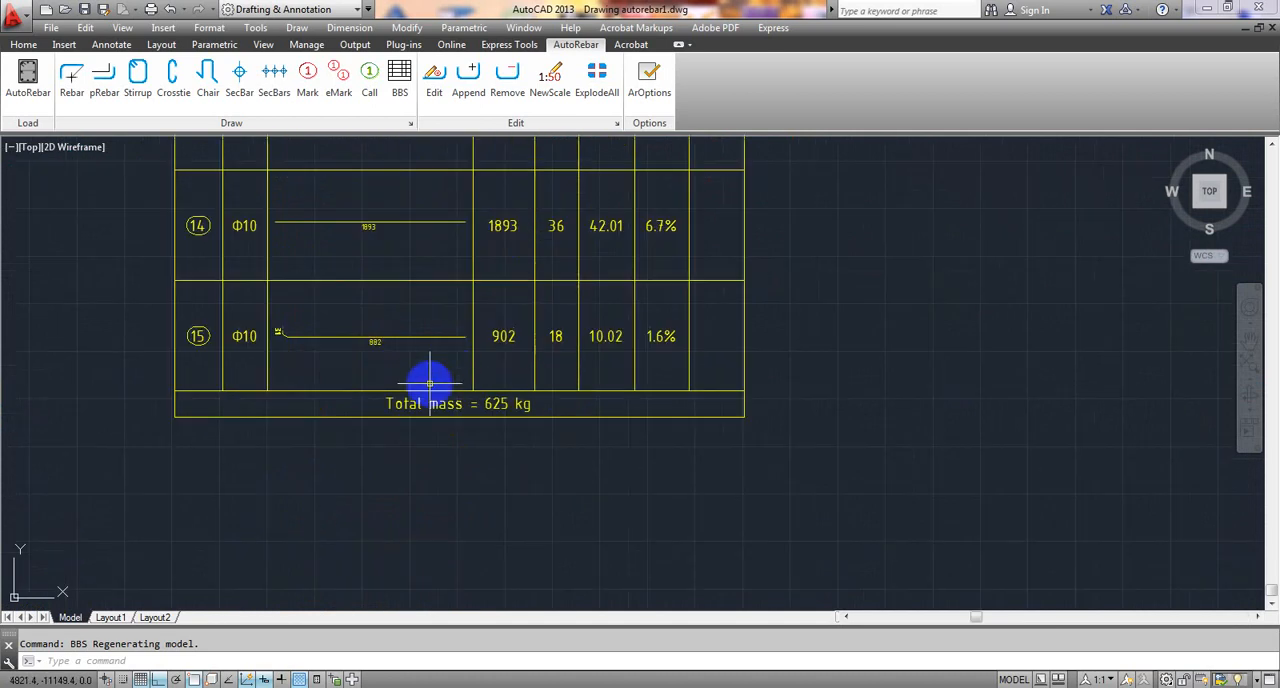
{"action": "scroll", "coordinate": [419, 393], "scroll_direction": "up", "scroll_amount": 3}
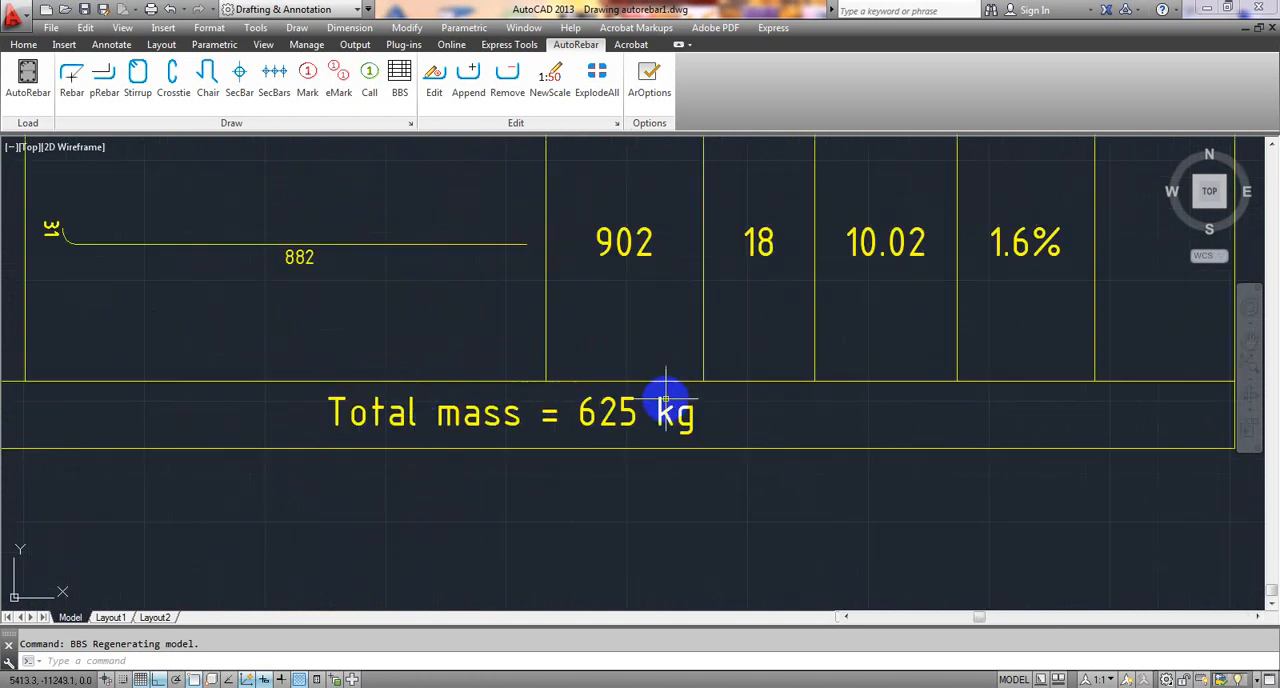
{"action": "scroll", "coordinate": [666, 414], "scroll_direction": "down", "scroll_amount": 6}
{"action": "middle_click_drag", "start_coordinate": [562, 330], "coordinate": [571, 400]}
{"action": "scroll", "coordinate": [477, 489], "scroll_direction": "up", "scroll_amount": 5}
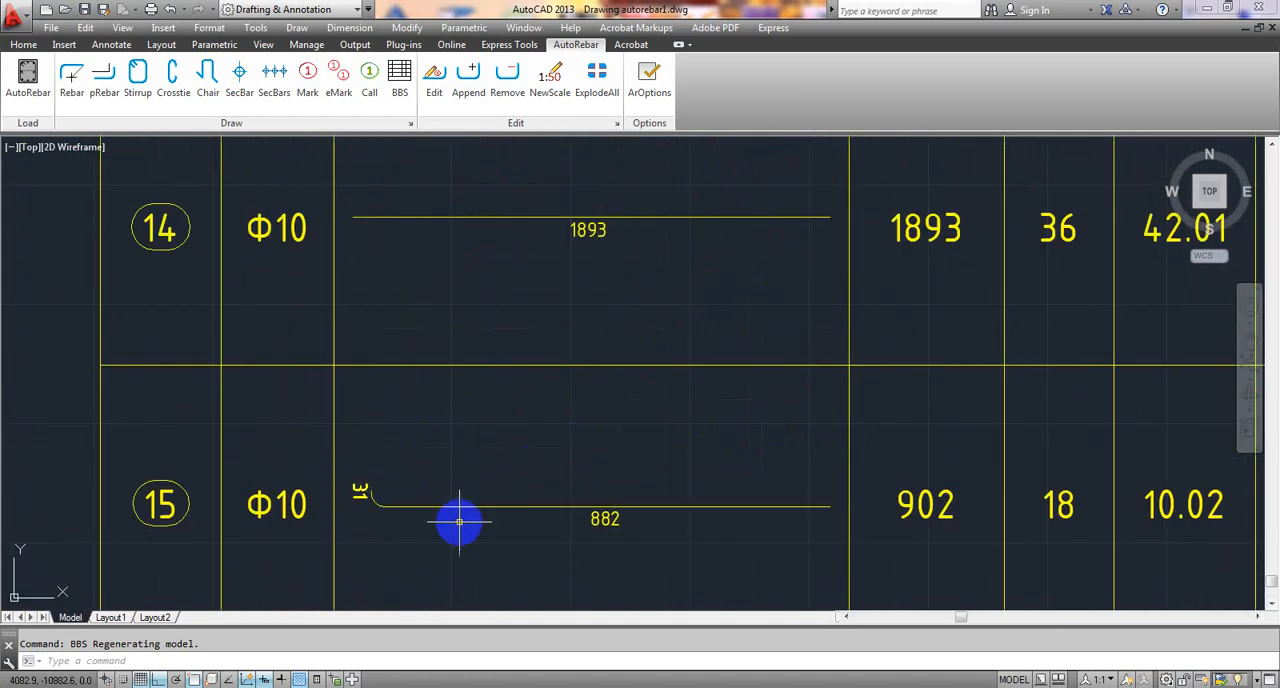
{"action": "scroll", "coordinate": [589, 340], "scroll_direction": "down", "scroll_amount": 2}
{"action": "middle_click_drag", "start_coordinate": [589, 340], "coordinate": [567, 456]}
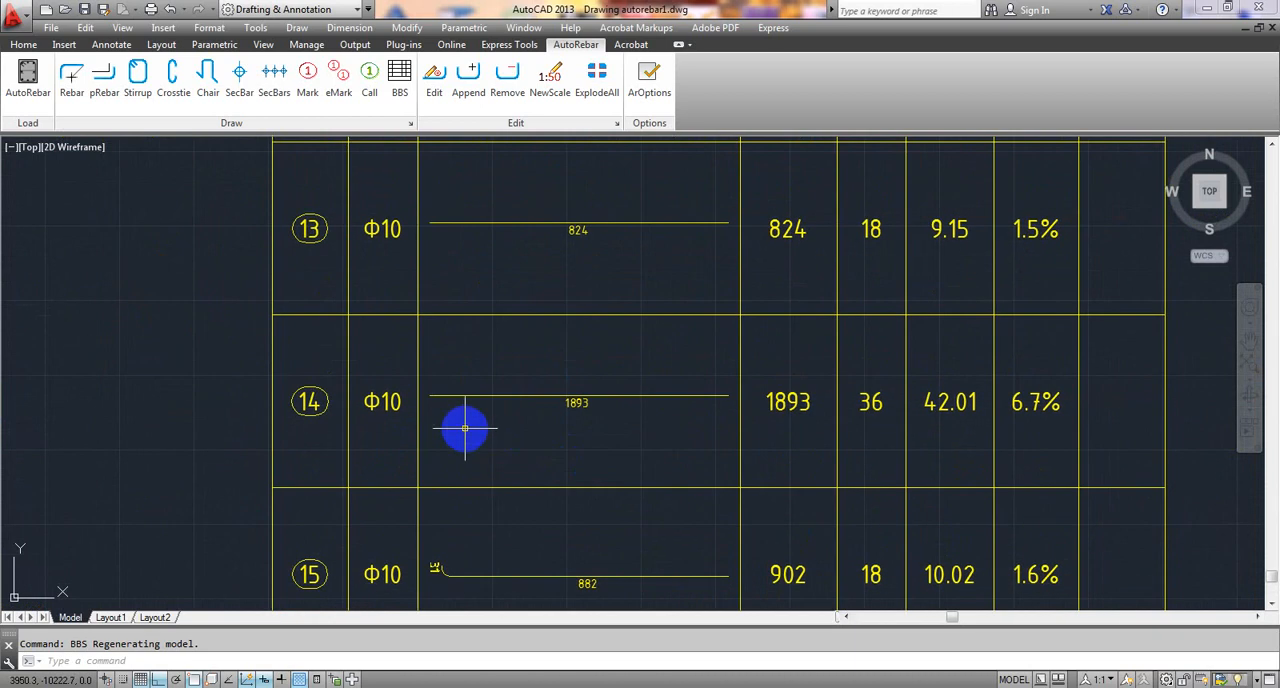
{"action": "middle_click_drag", "start_coordinate": [520, 297], "coordinate": [507, 449]}
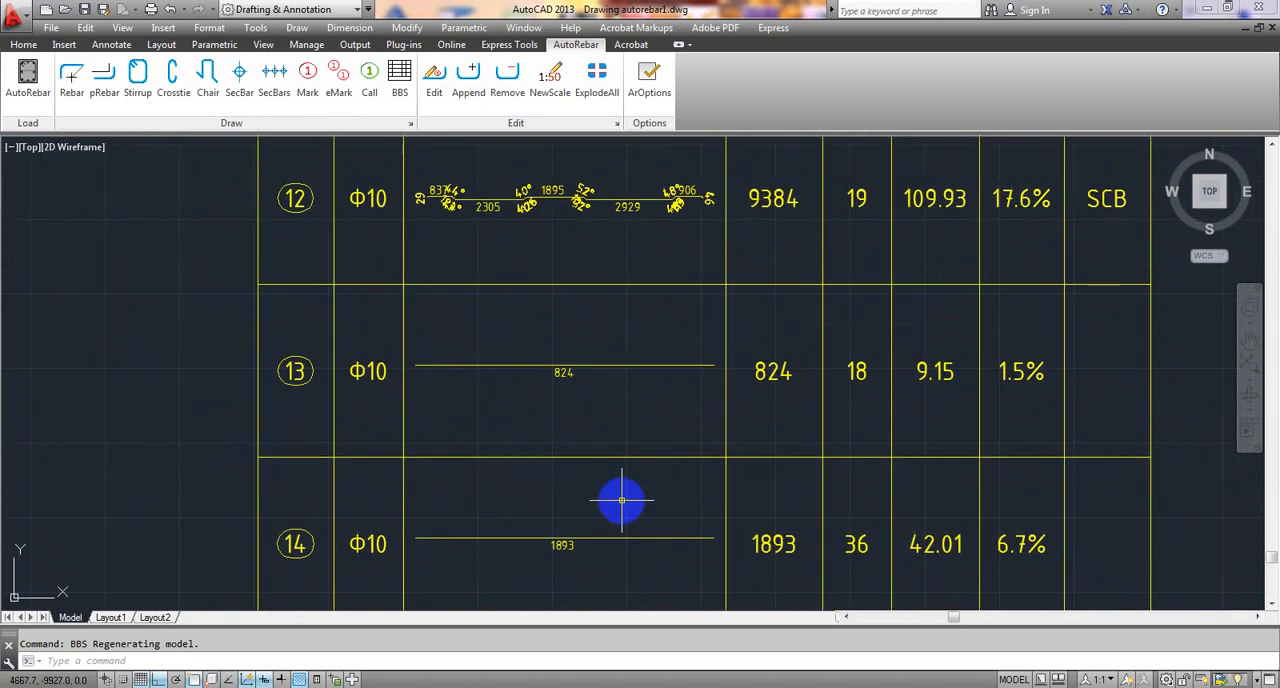
- Inspect the bending shapes, hooks and segment dimensions listed in the schedule for marks 12, 11 and 10
{"action": "scroll", "coordinate": [533, 365], "scroll_direction": "up", "scroll_amount": 2}
{"action": "scroll", "coordinate": [409, 229], "scroll_direction": "up", "scroll_amount": 4}
{"action": "scroll", "coordinate": [240, 270], "scroll_direction": "up", "scroll_amount": 2}
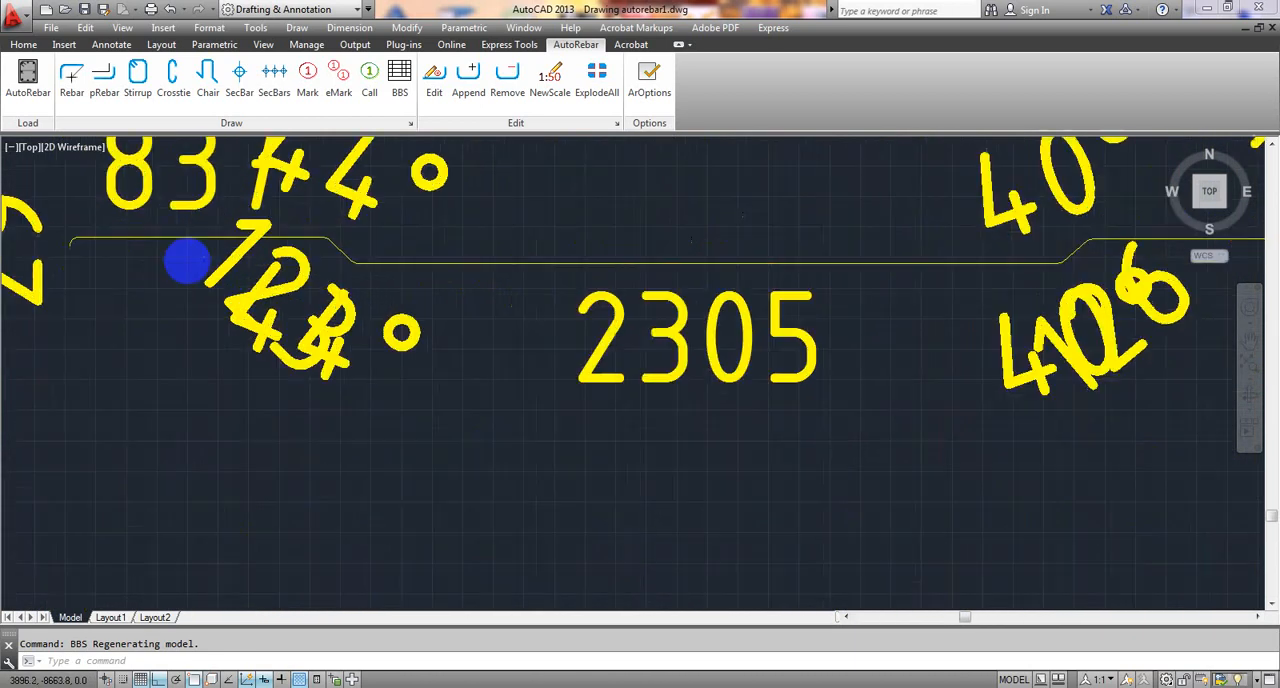
{"action": "scroll", "coordinate": [186, 263], "scroll_direction": "up", "scroll_amount": 2}
{"action": "scroll", "coordinate": [101, 255], "scroll_direction": "down", "scroll_amount": 3}
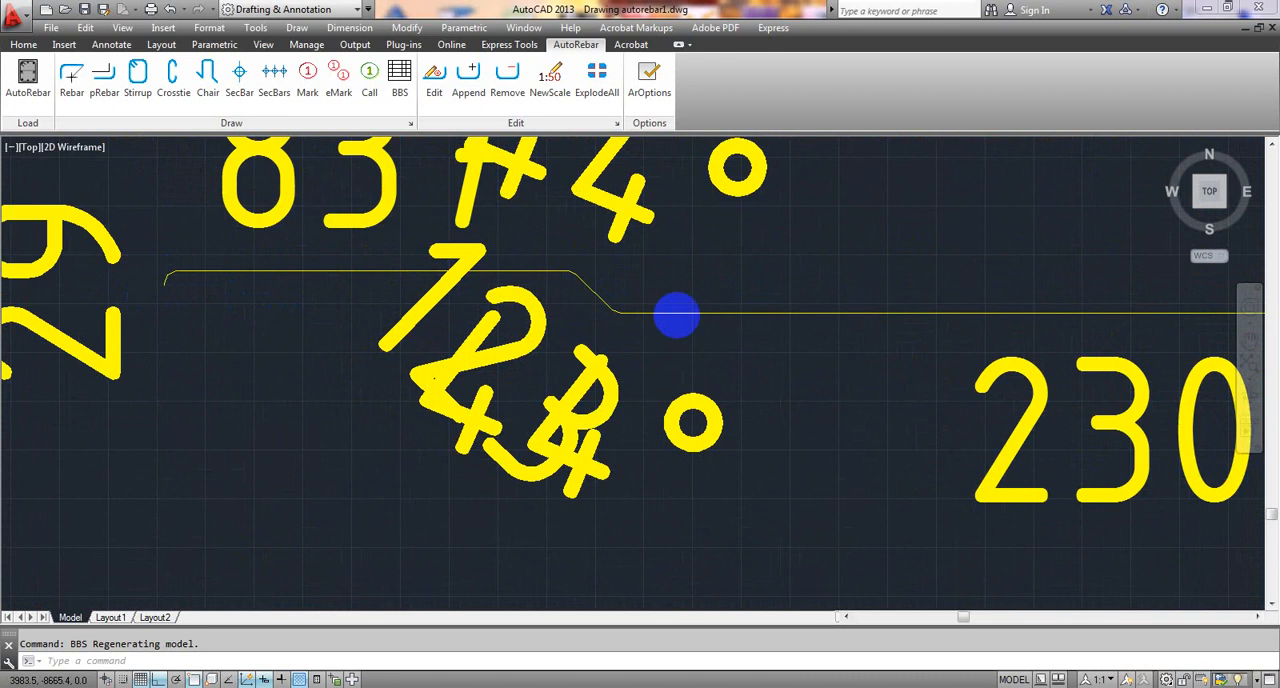
{"action": "scroll", "coordinate": [707, 342], "scroll_direction": "down", "scroll_amount": 2}
{"action": "middle_click_drag", "start_coordinate": [921, 325], "coordinate": [686, 323]}
{"action": "mouse_move", "coordinate": [966, 286]}
{"action": "middle_mouse_down"}
{"action": "mouse_move", "coordinate": [457, 291]}
{"action": "mouse_move", "coordinate": [480, 529]}
{"action": "middle_mouse_up"}
{"action": "scroll", "coordinate": [463, 283], "scroll_direction": "down", "scroll_amount": 4}
{"action": "scroll", "coordinate": [237, 263], "scroll_direction": "up", "scroll_amount": 3}
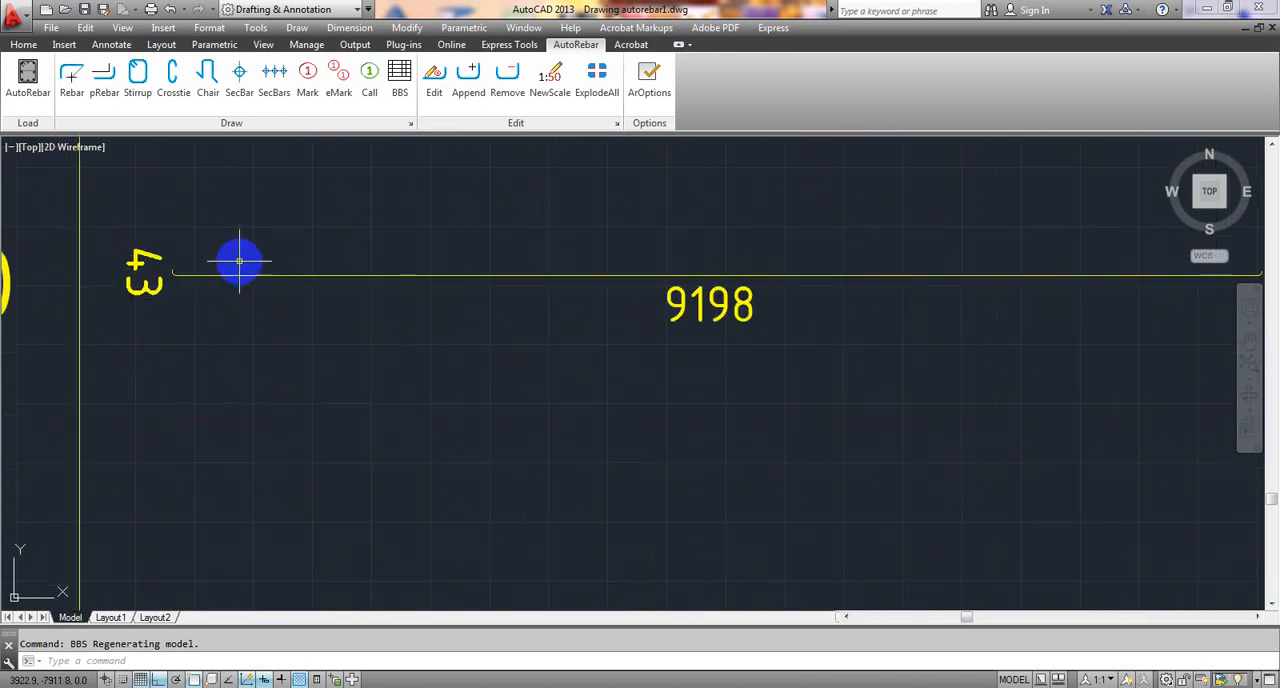
{"action": "scroll", "coordinate": [219, 258], "scroll_direction": "up", "scroll_amount": 3}
{"action": "scroll", "coordinate": [407, 284], "scroll_direction": "down", "scroll_amount": 3}
{"action": "middle_click_drag", "start_coordinate": [729, 289], "coordinate": [480, 309]}
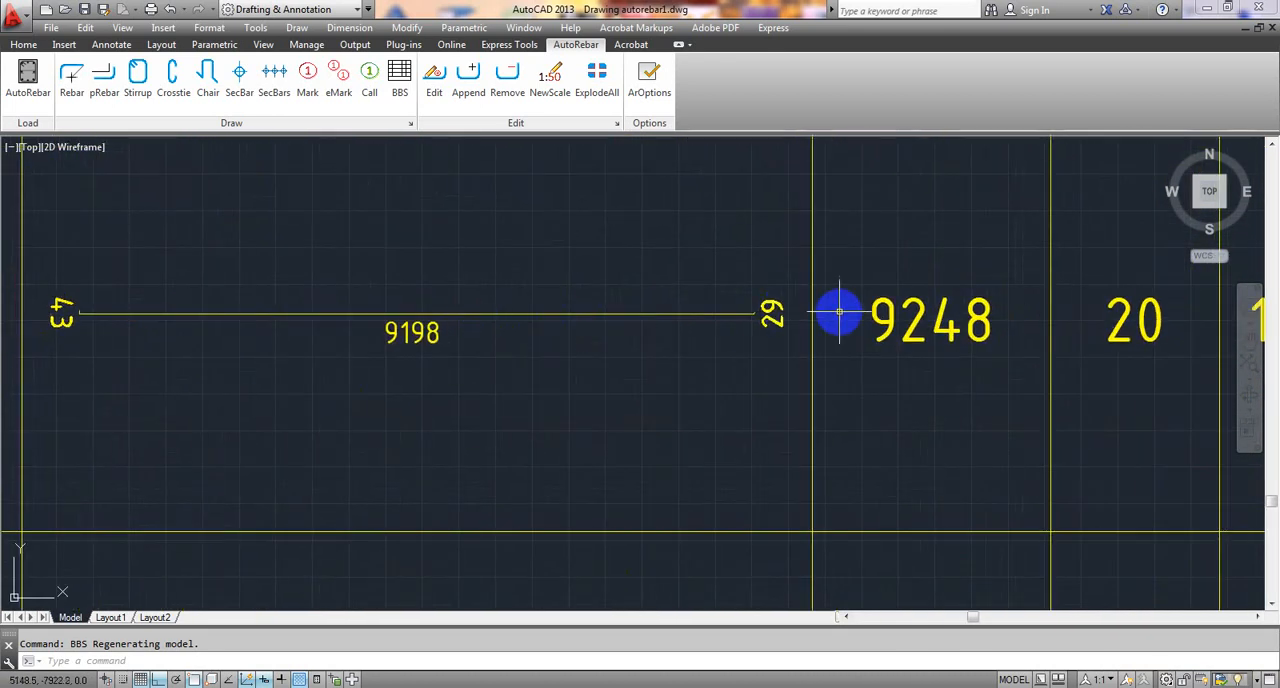
{"action": "scroll", "coordinate": [685, 294], "scroll_direction": "down", "scroll_amount": 4}
{"action": "middle_click_drag", "start_coordinate": [583, 197], "coordinate": [583, 263]}
{"action": "scroll", "coordinate": [590, 255], "scroll_direction": "up", "scroll_amount": 4}
{"action": "scroll", "coordinate": [596, 246], "scroll_direction": "up", "scroll_amount": 4}
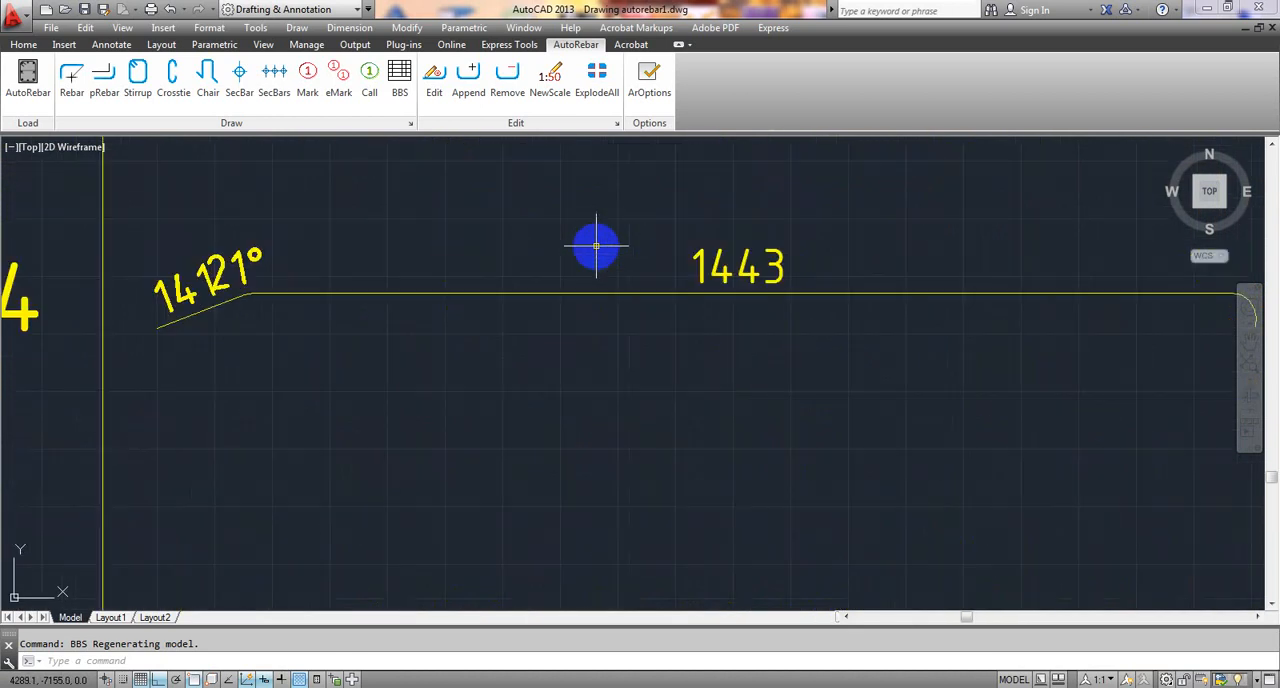
{"action": "scroll", "coordinate": [596, 246], "scroll_direction": "down", "scroll_amount": 7}
{"action": "middle_click_drag", "start_coordinate": [629, 297], "coordinate": [557, 277]}
{"action": "scroll", "coordinate": [565, 290], "scroll_direction": "down", "scroll_amount": 4}
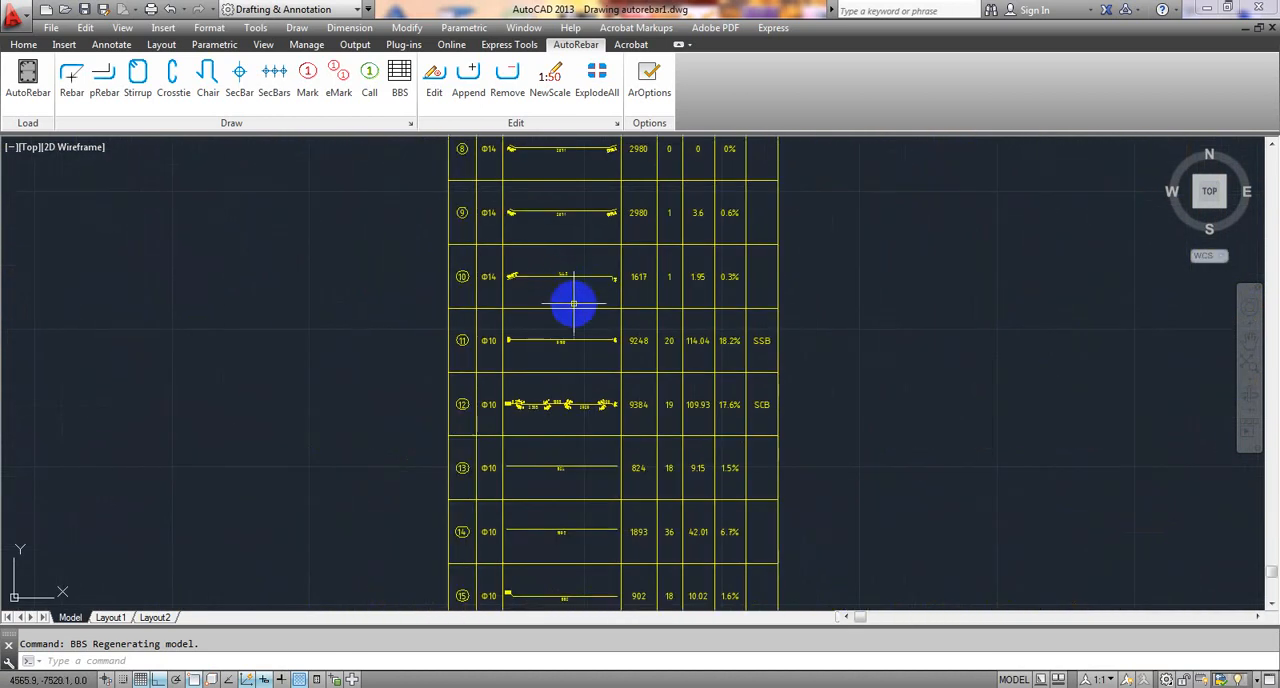
{"action": "scroll", "coordinate": [597, 363], "scroll_direction": "down", "scroll_amount": 4}
{"action": "mouse_move", "coordinate": [583, 366]}
{"action": "middle_mouse_down"}
{"action": "mouse_move", "coordinate": [594, 297]}
{"action": "mouse_move", "coordinate": [561, 459]}
{"action": "mouse_move", "coordinate": [513, 507]}
{"action": "mouse_move", "coordinate": [451, 406]}
{"action": "middle_mouse_up"}
{"action": "scroll", "coordinate": [588, 300], "scroll_direction": "down", "scroll_amount": 4}
{"action": "middle_click_drag", "start_coordinate": [603, 309], "coordinate": [610, 296]}
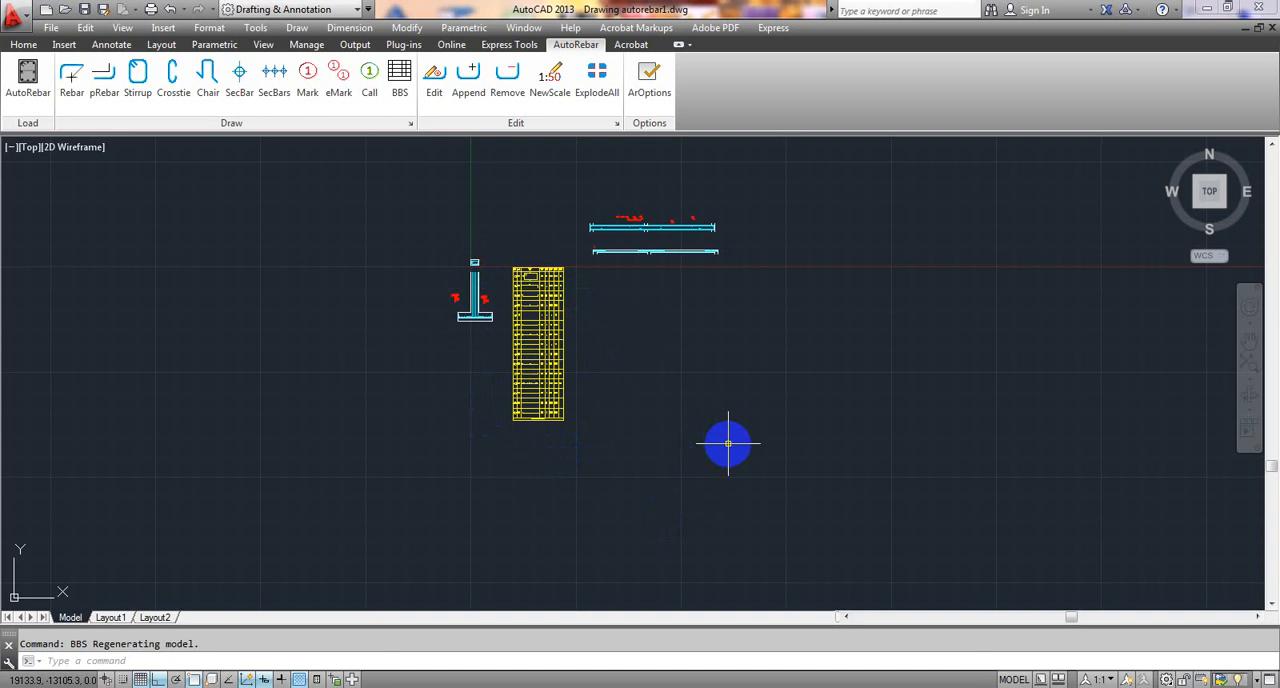
{"action": "middle_click_drag", "start_coordinate": [671, 426], "coordinate": [689, 437]}
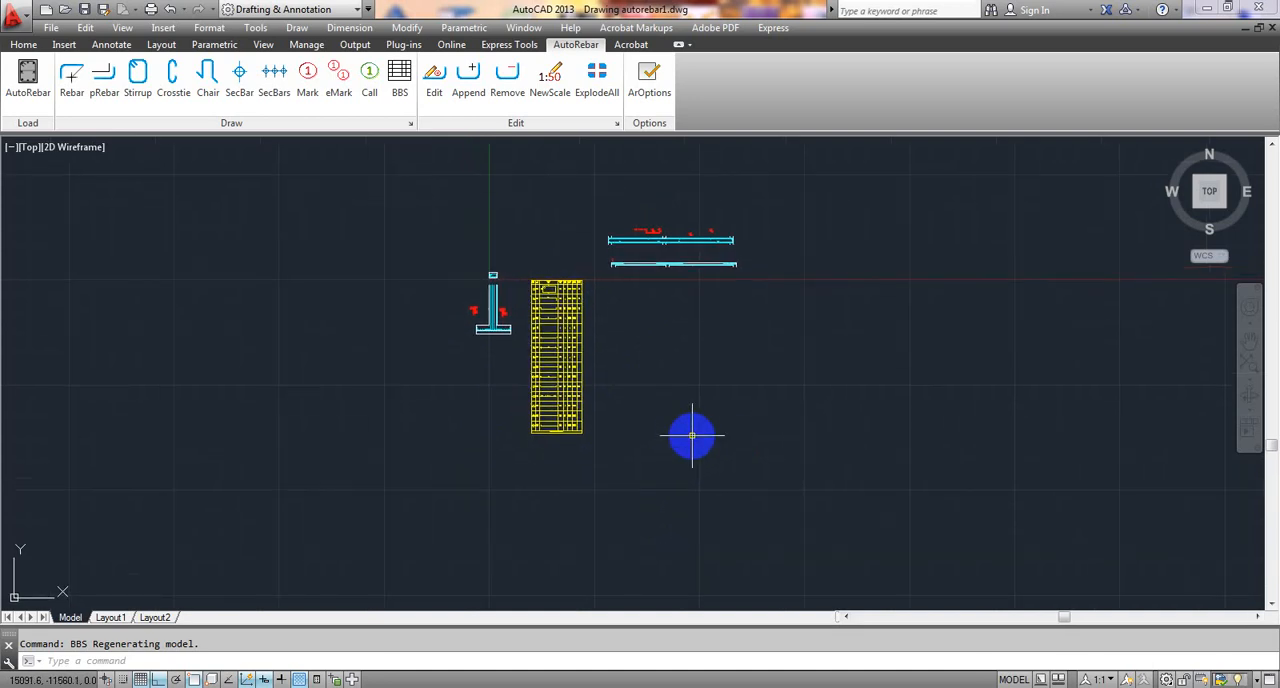